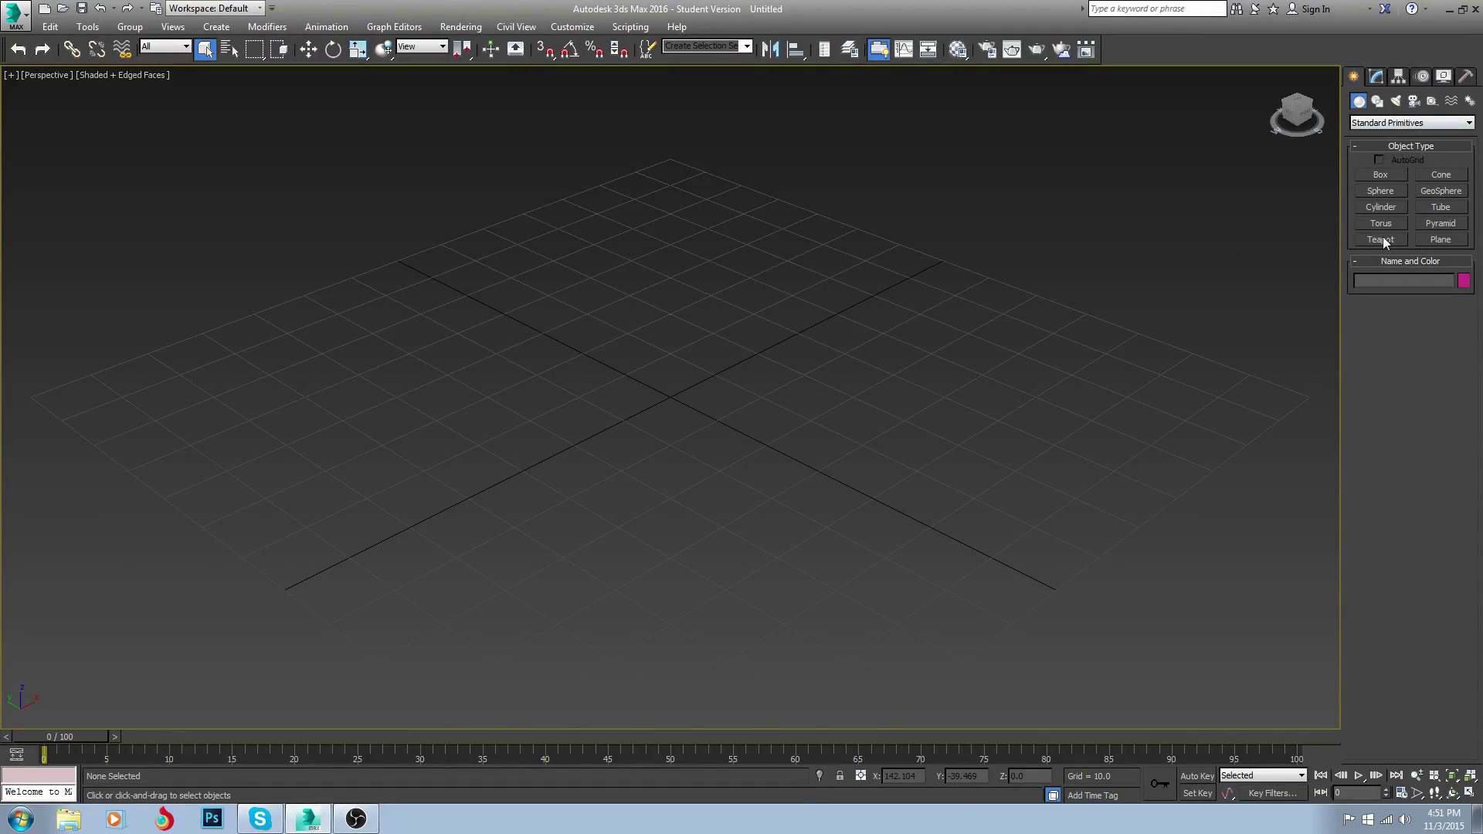
click(1439, 239)
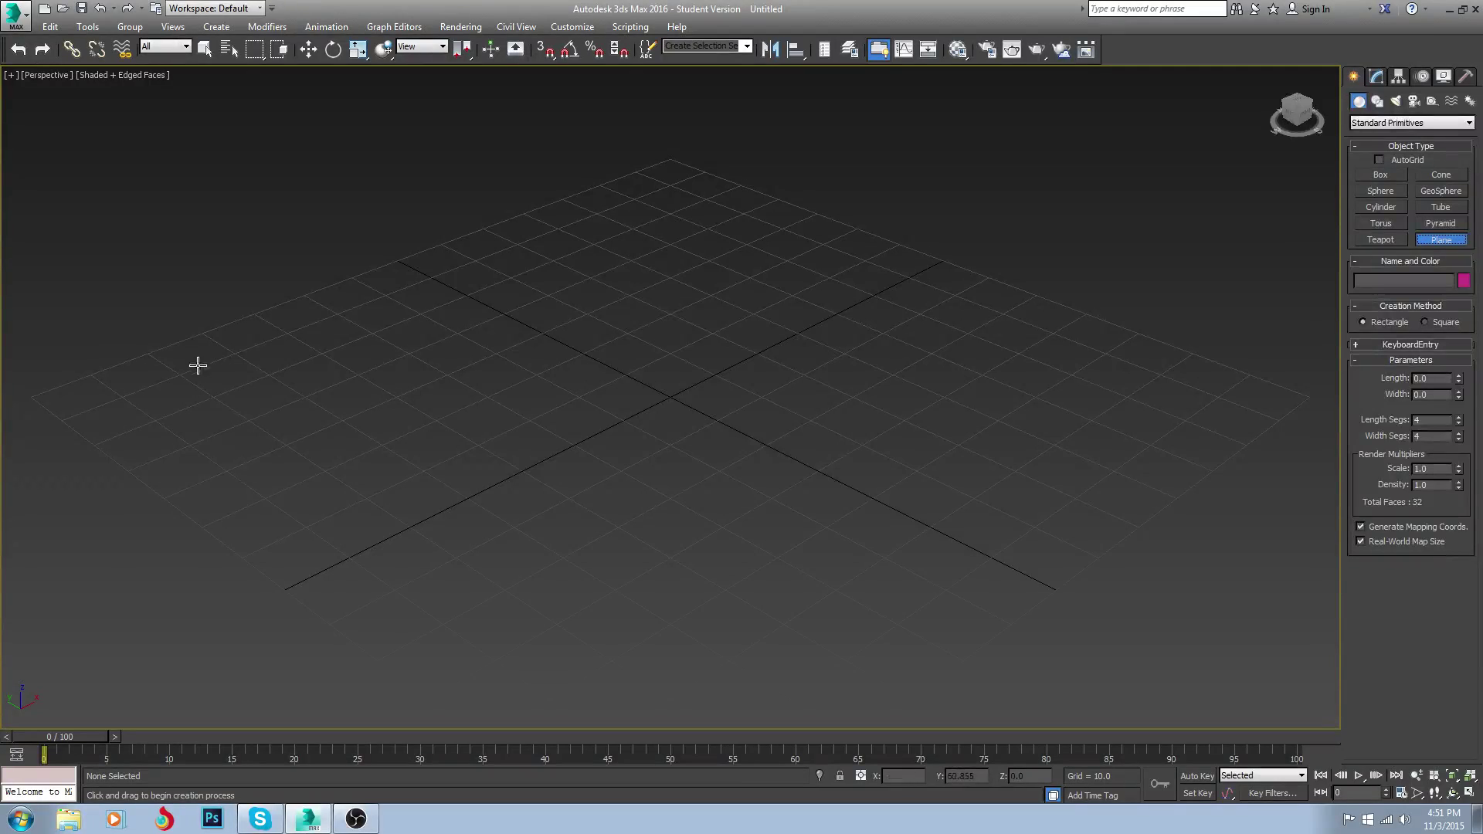
drag(209, 360, 1145, 486)
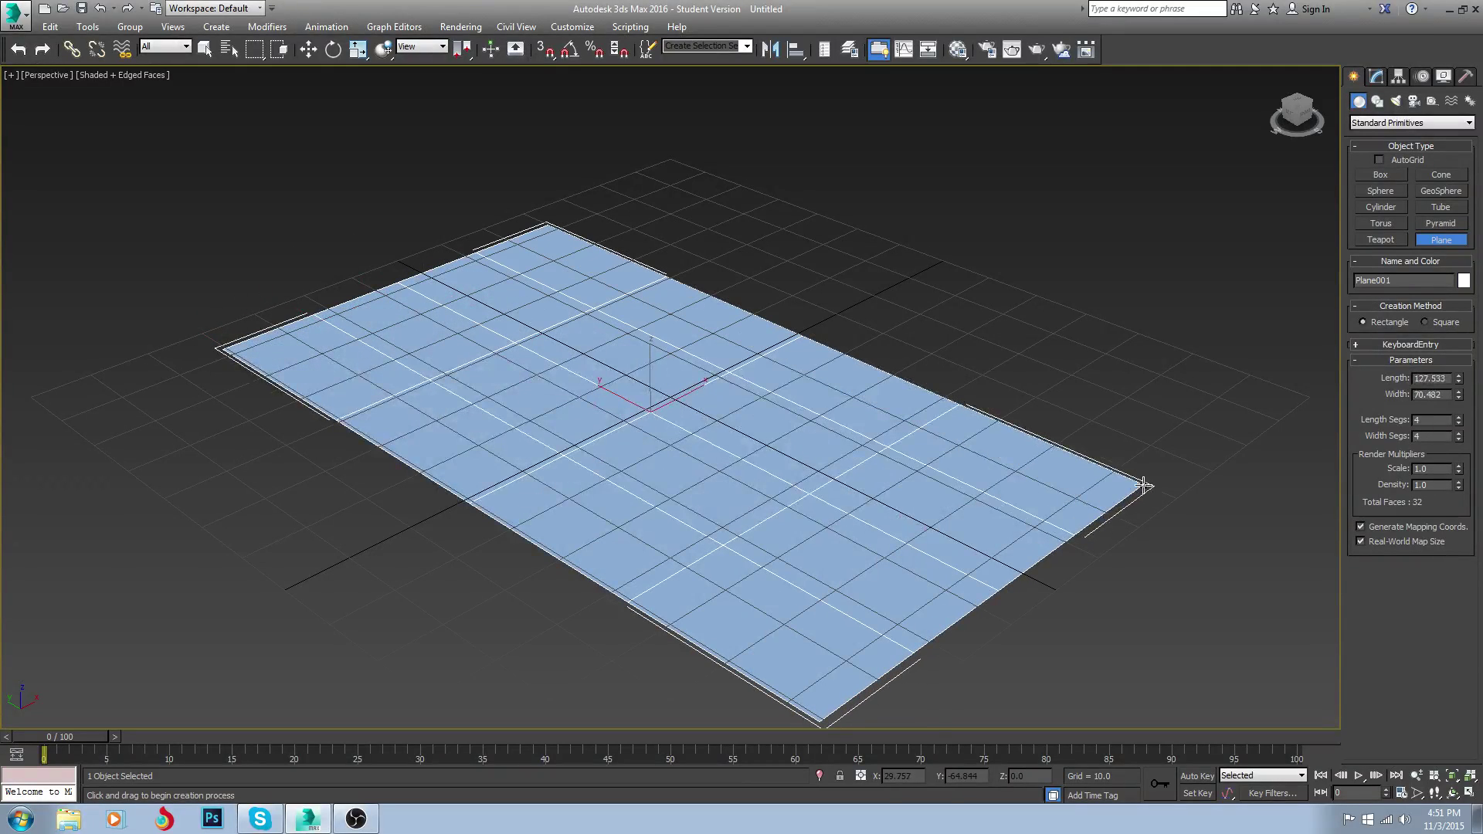
key(ctrl+z)
Draw an upright plane in the front view and set its length to 200 and width to 150
key(alt+w)
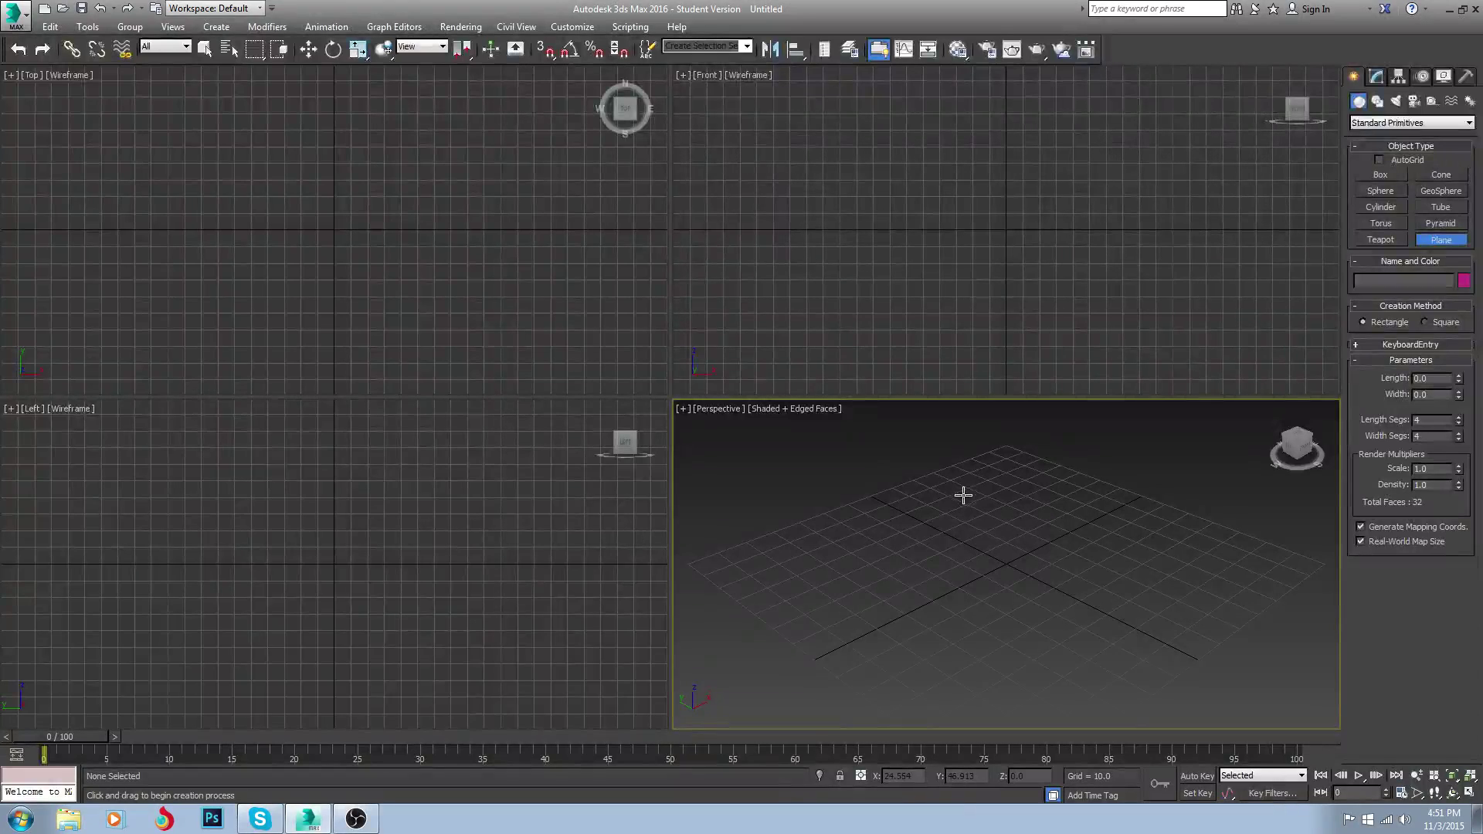
middle_drag(950, 159, 867, 251)
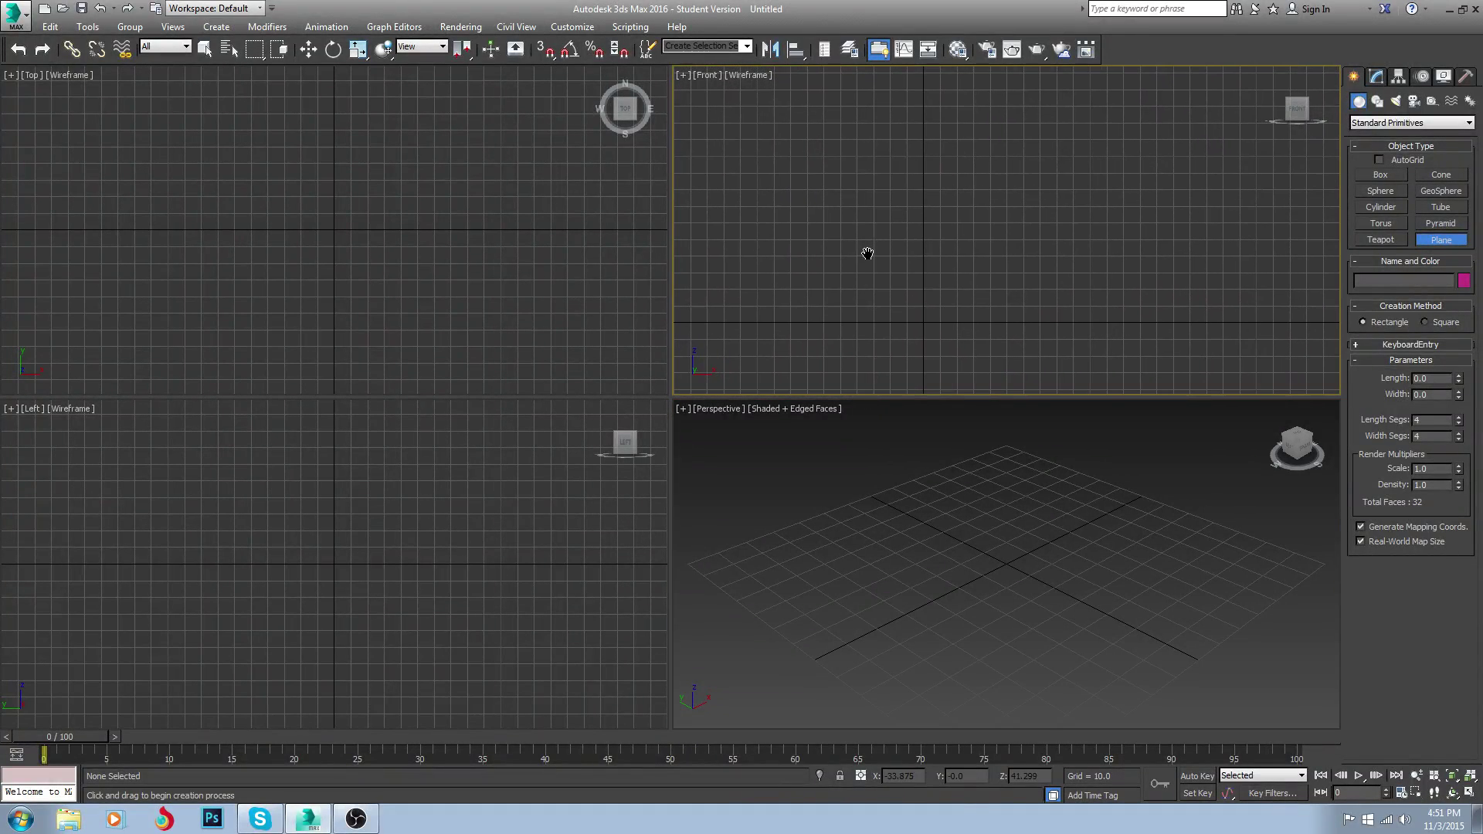
drag(819, 88, 1054, 384)
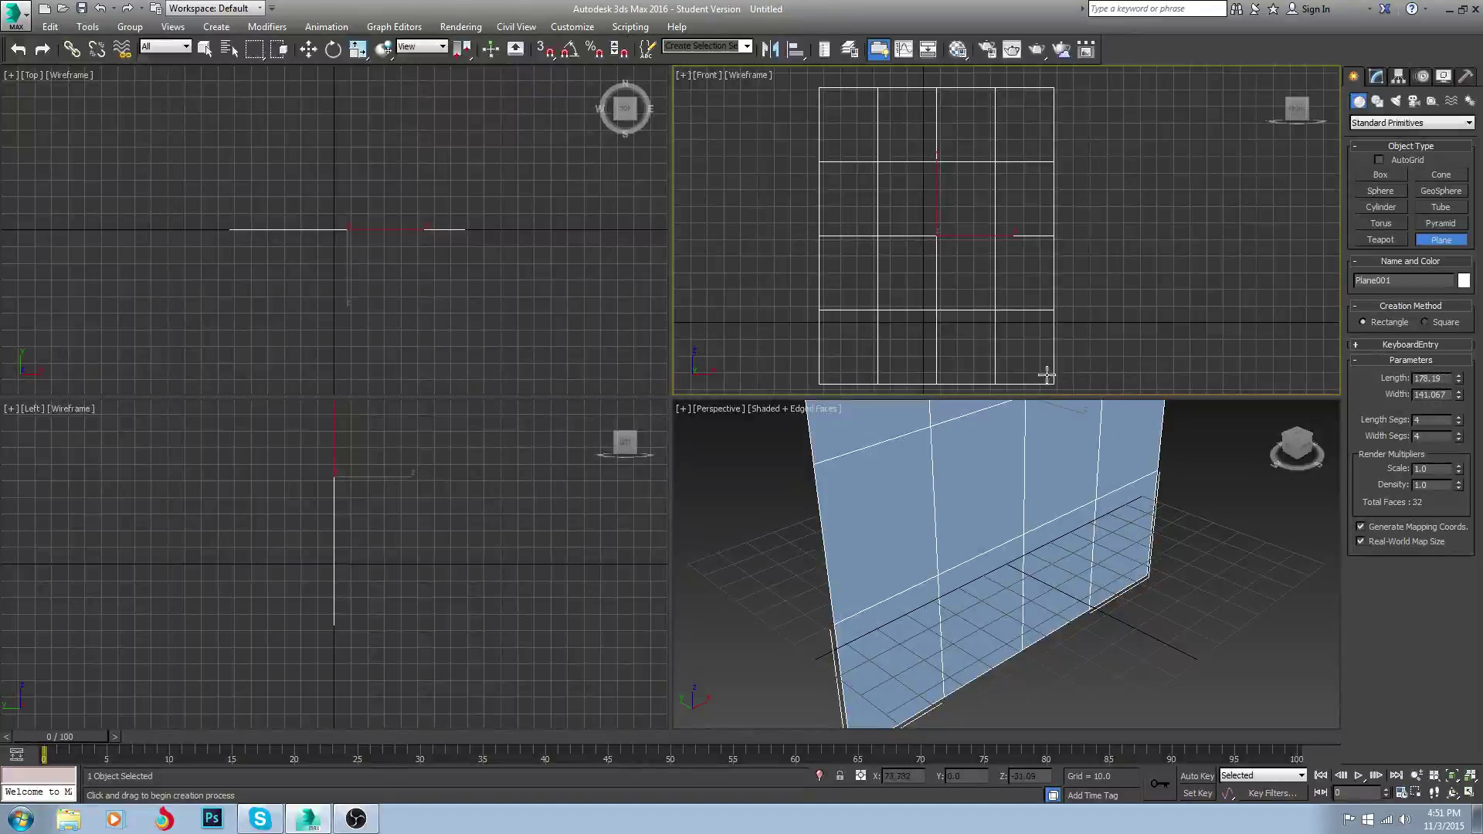
double_click(1445, 379)
text(200)
key(Tab)
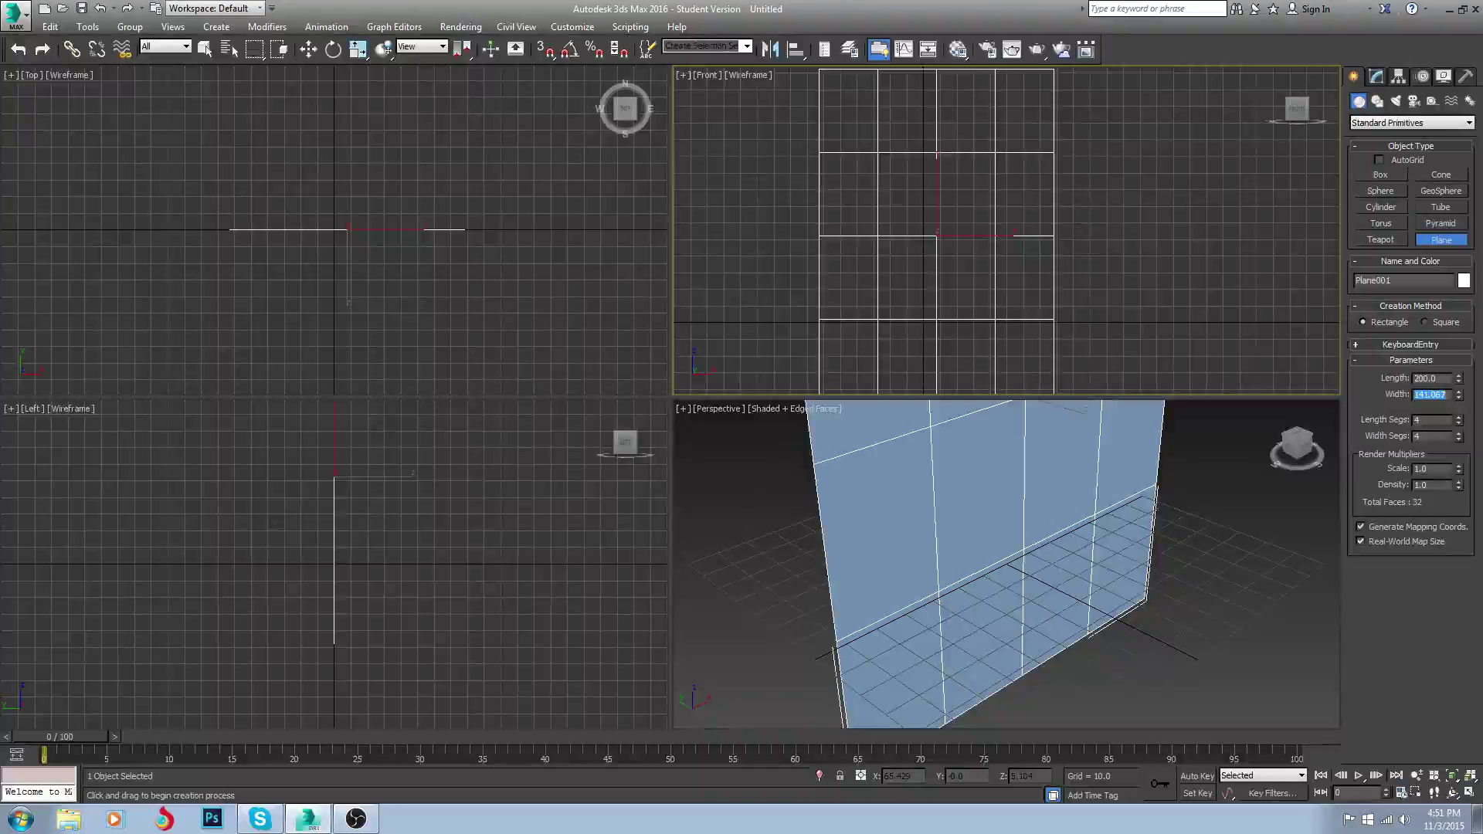
text(150)
key(Return)
Set the plane's length segments to 50 and width segments to 40
click(1040, 622)
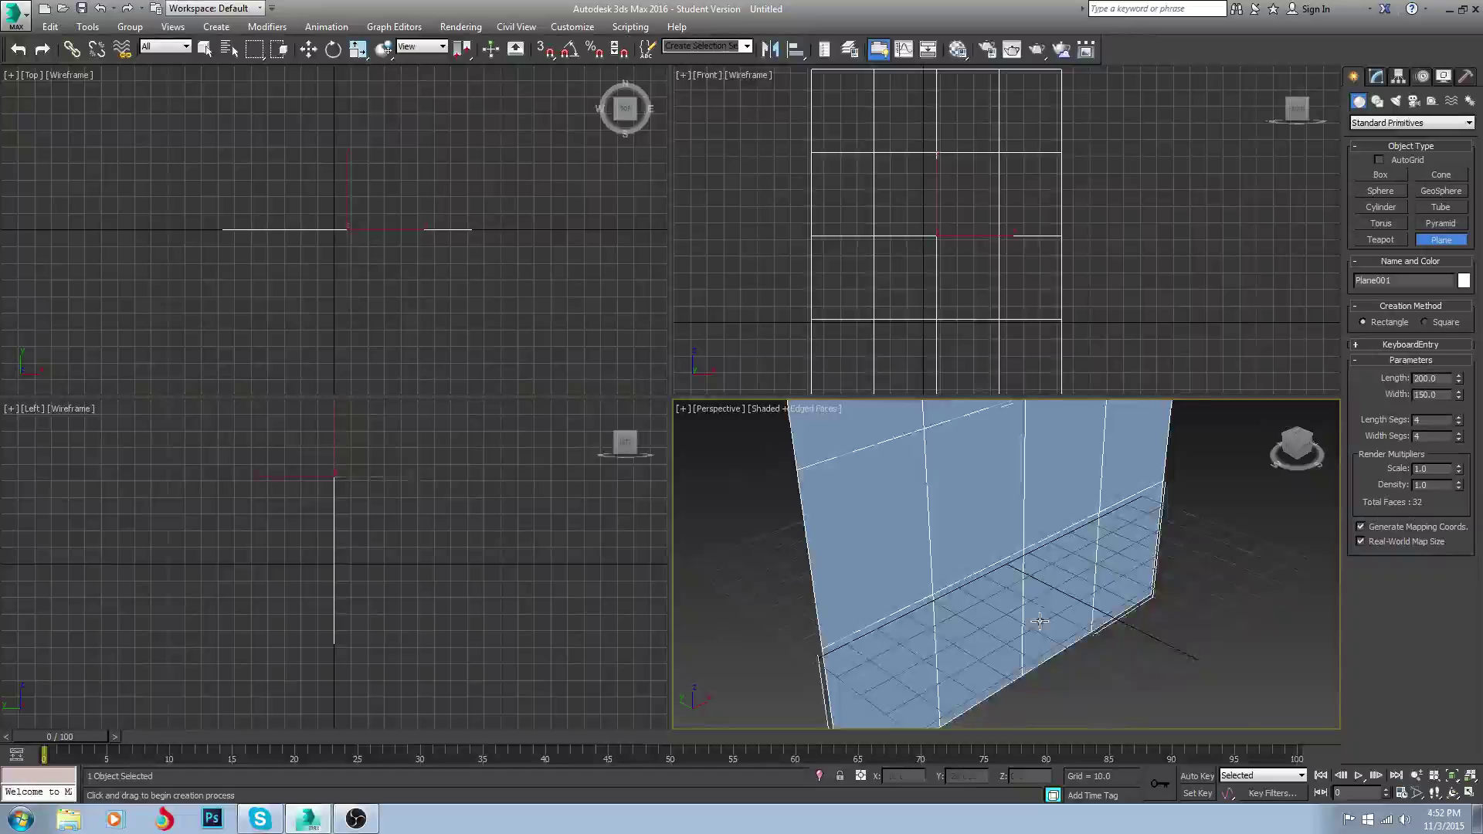
scroll(1040, 621, down, 4)
alt+middle_drag(1031, 537, 976, 544)
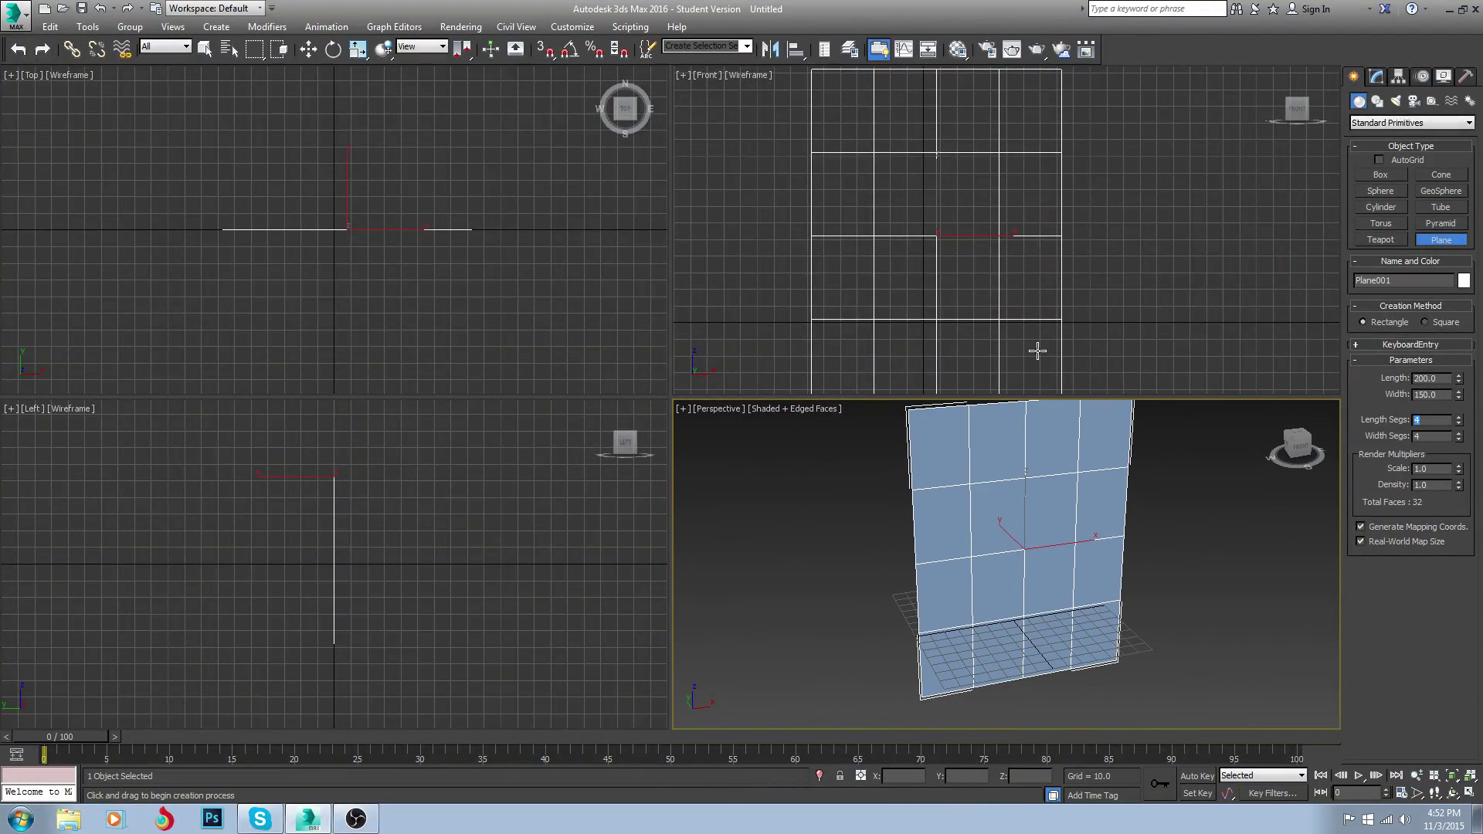
key(Tab)
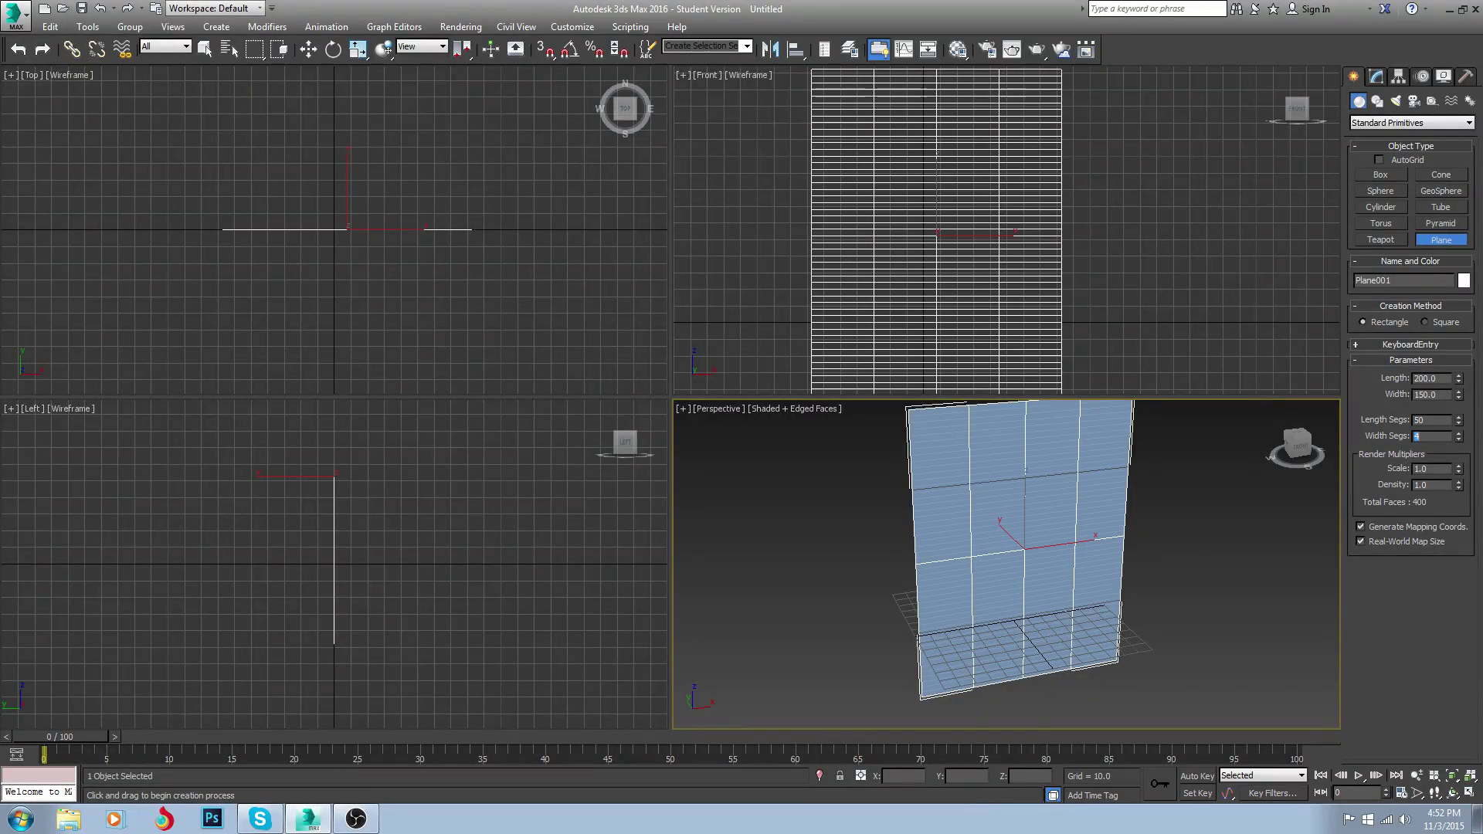
text(4)
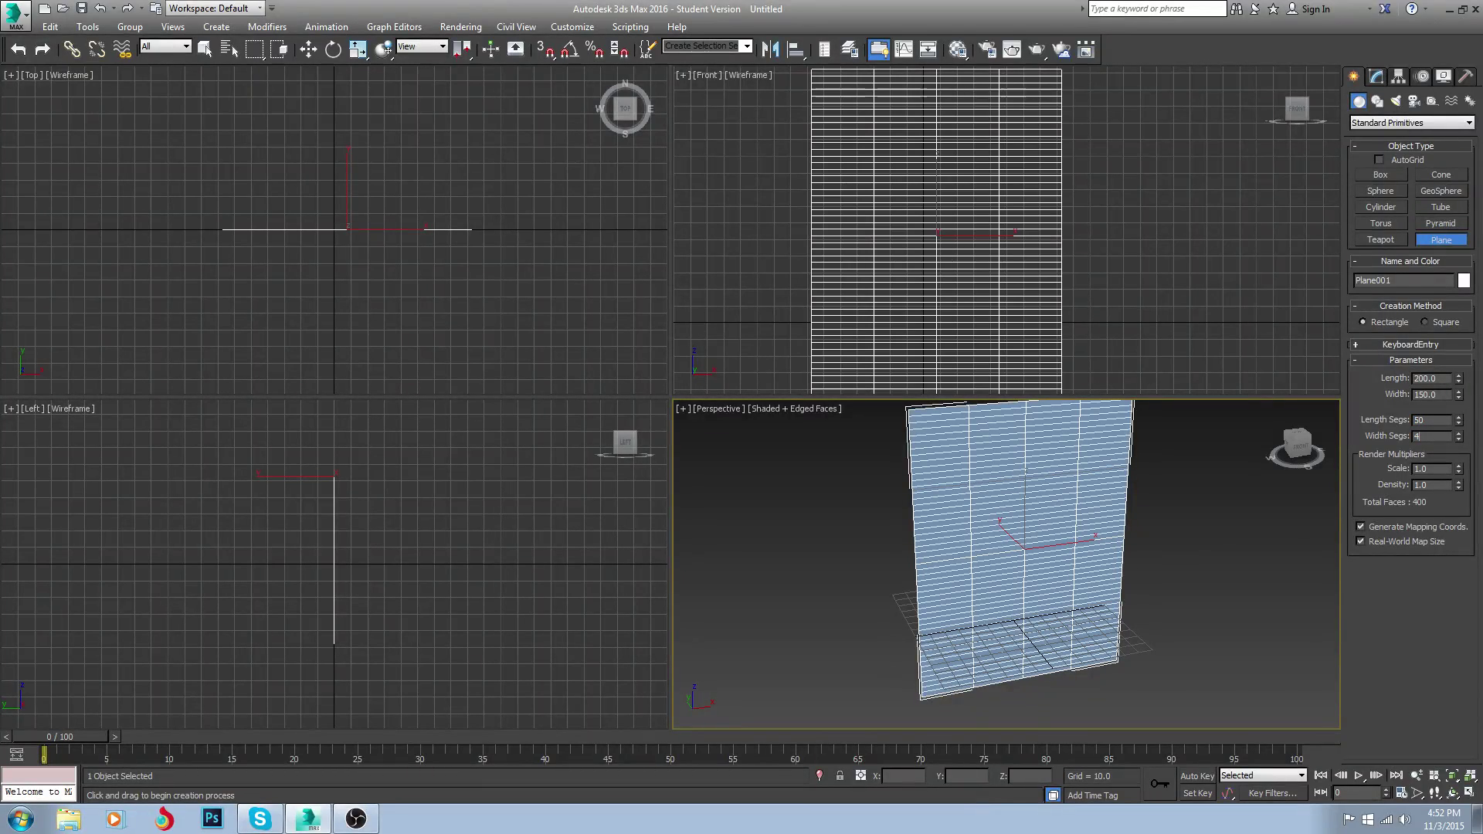
text(0)
key(Return)
Create a thin box in the front view across the plane's upper edge, about 6 long, 160 wide and 3.5 high
scroll(880, 198, up, 5)
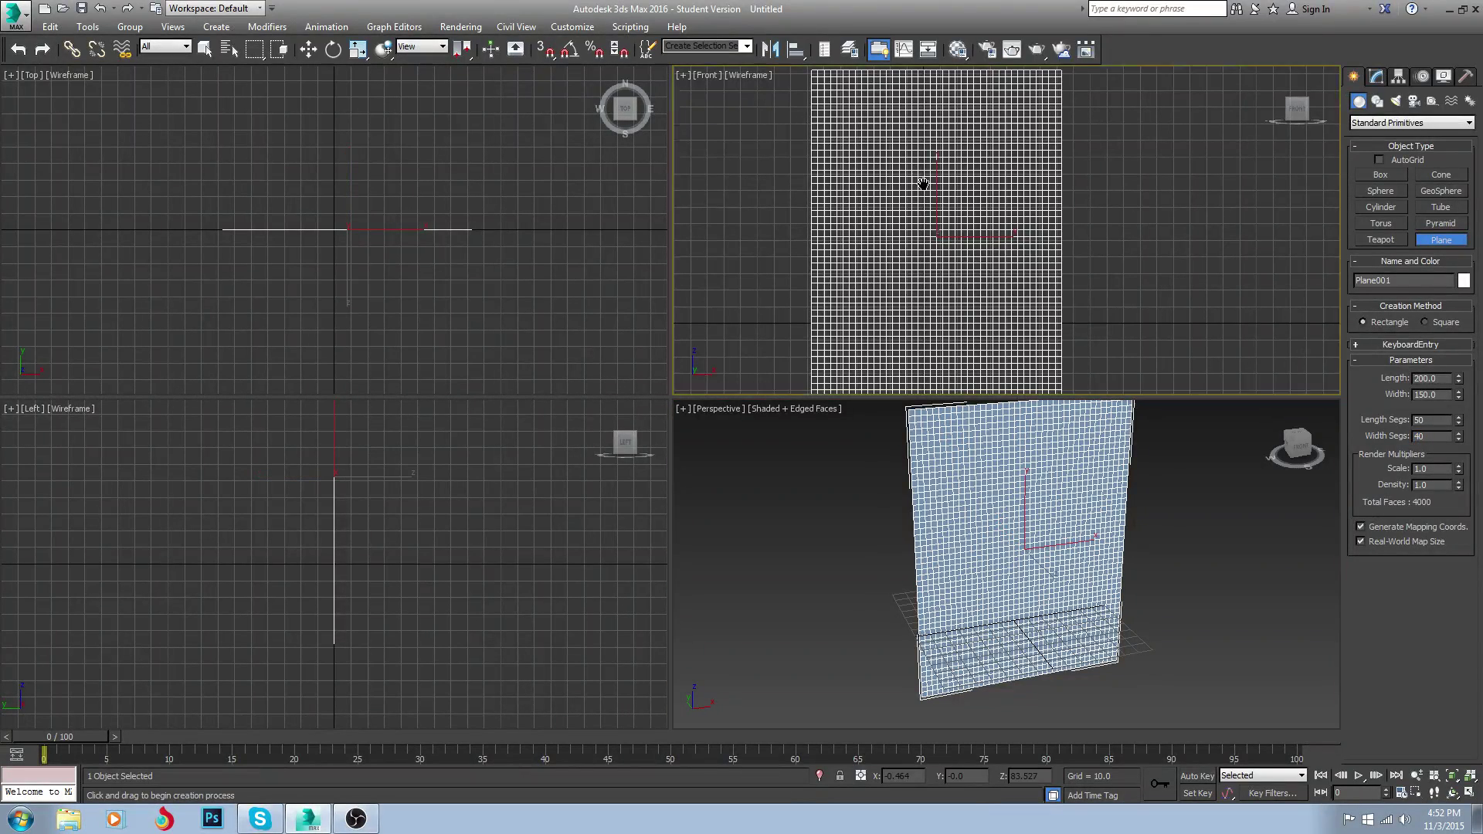
scroll(997, 479, down, 5)
middle_drag(998, 473, 980, 516)
scroll(989, 505, up, 3)
scroll(944, 543, up, 1)
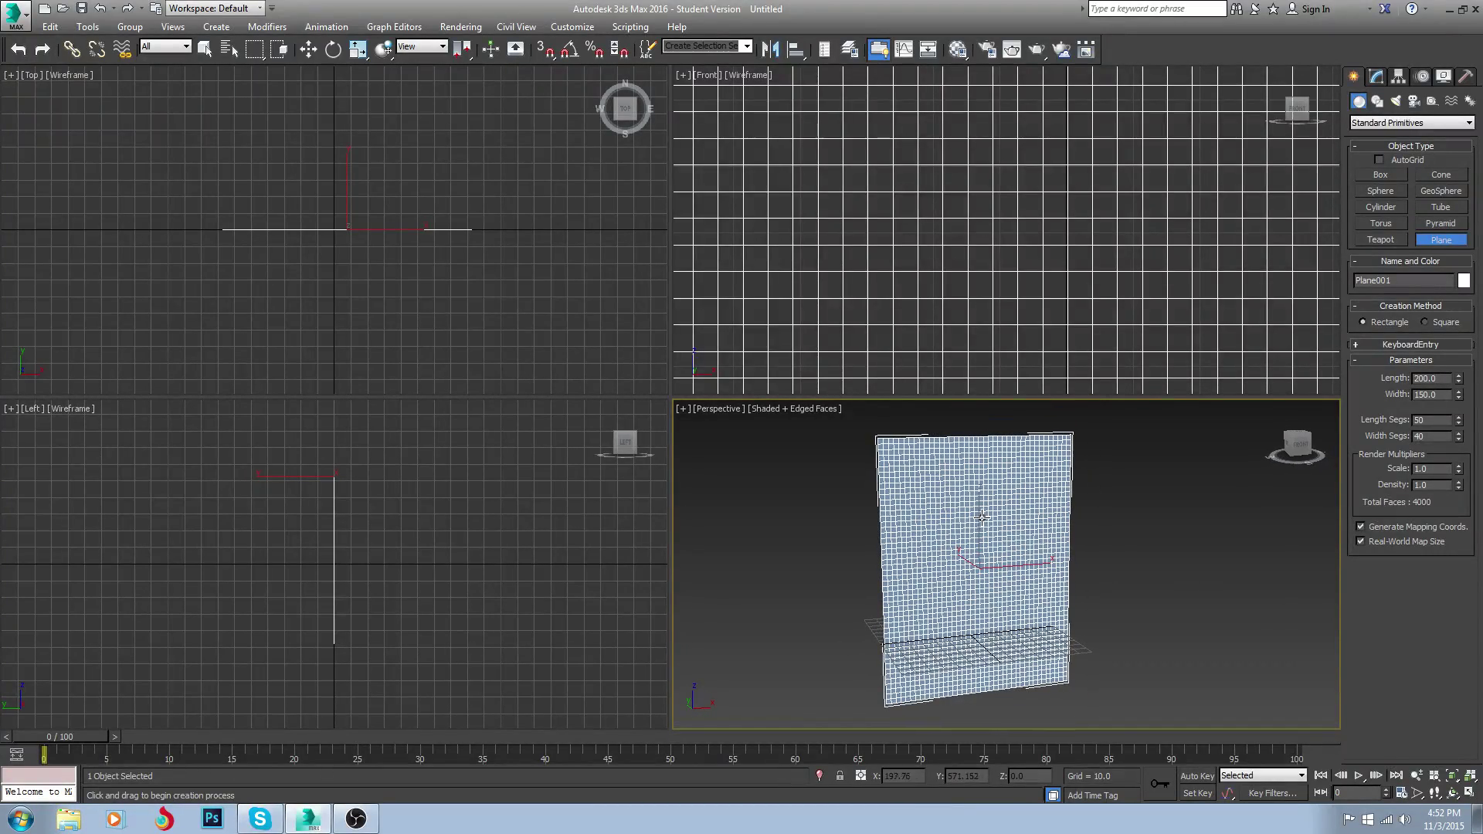
click(1380, 175)
scroll(1023, 223, down, 8)
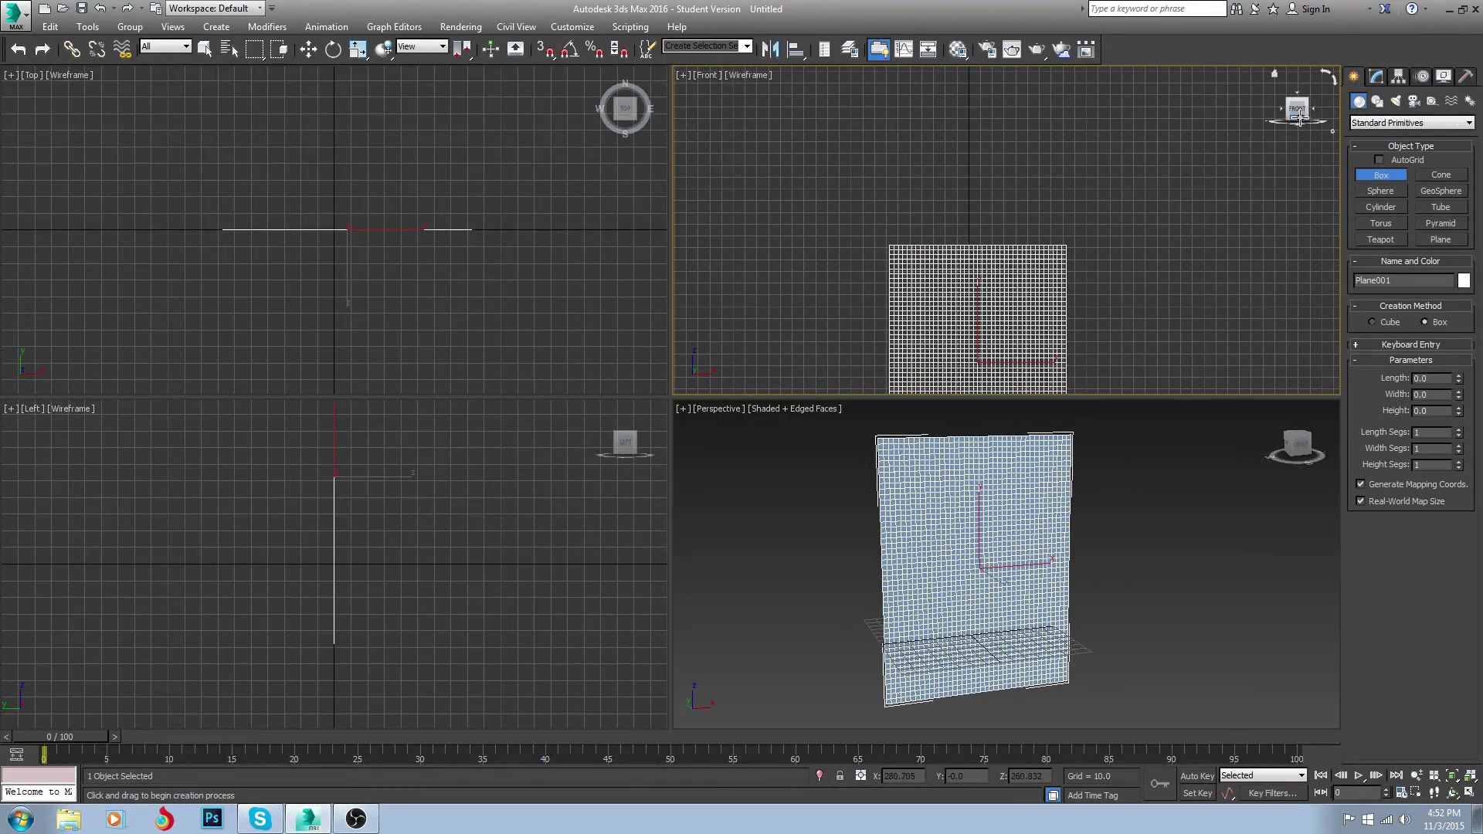
scroll(943, 256, up, 4)
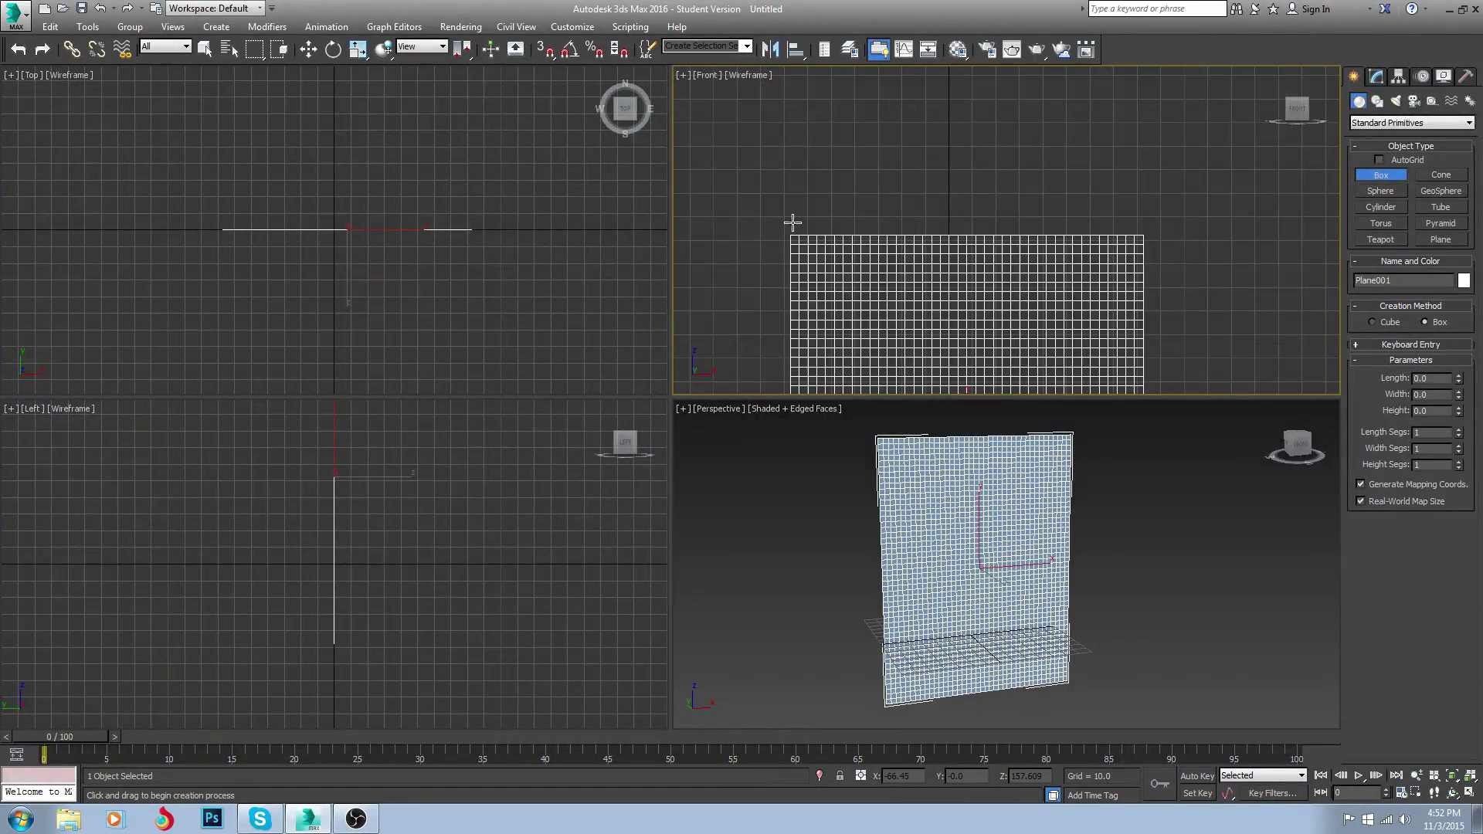
scroll(792, 224, up, 2)
drag(778, 230, 1307, 241)
click(1307, 238)
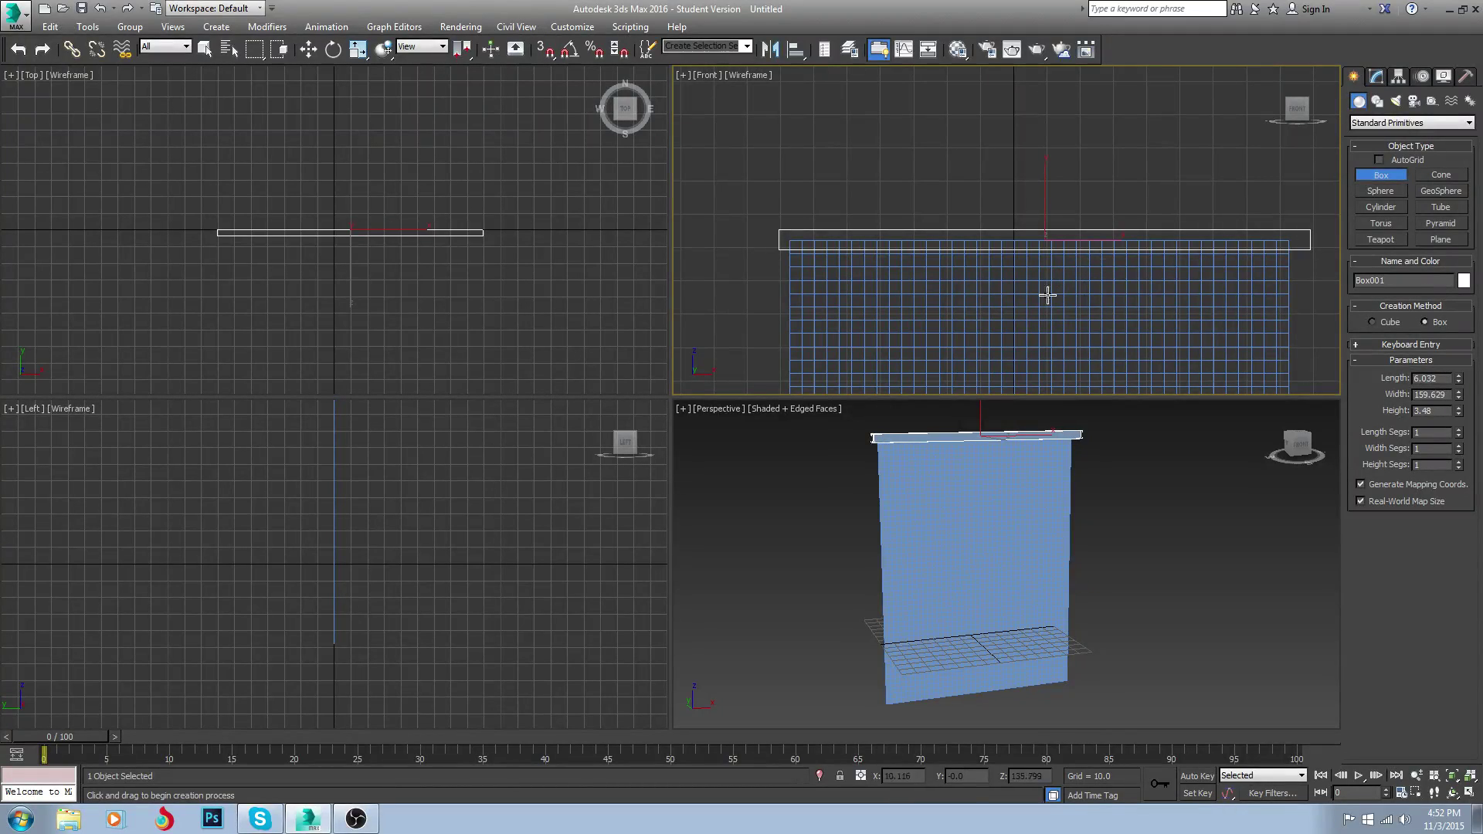
Move the box about 2 units along Y in the top view so the plane runs through the middle of its thickness
scroll(996, 248, up, 4)
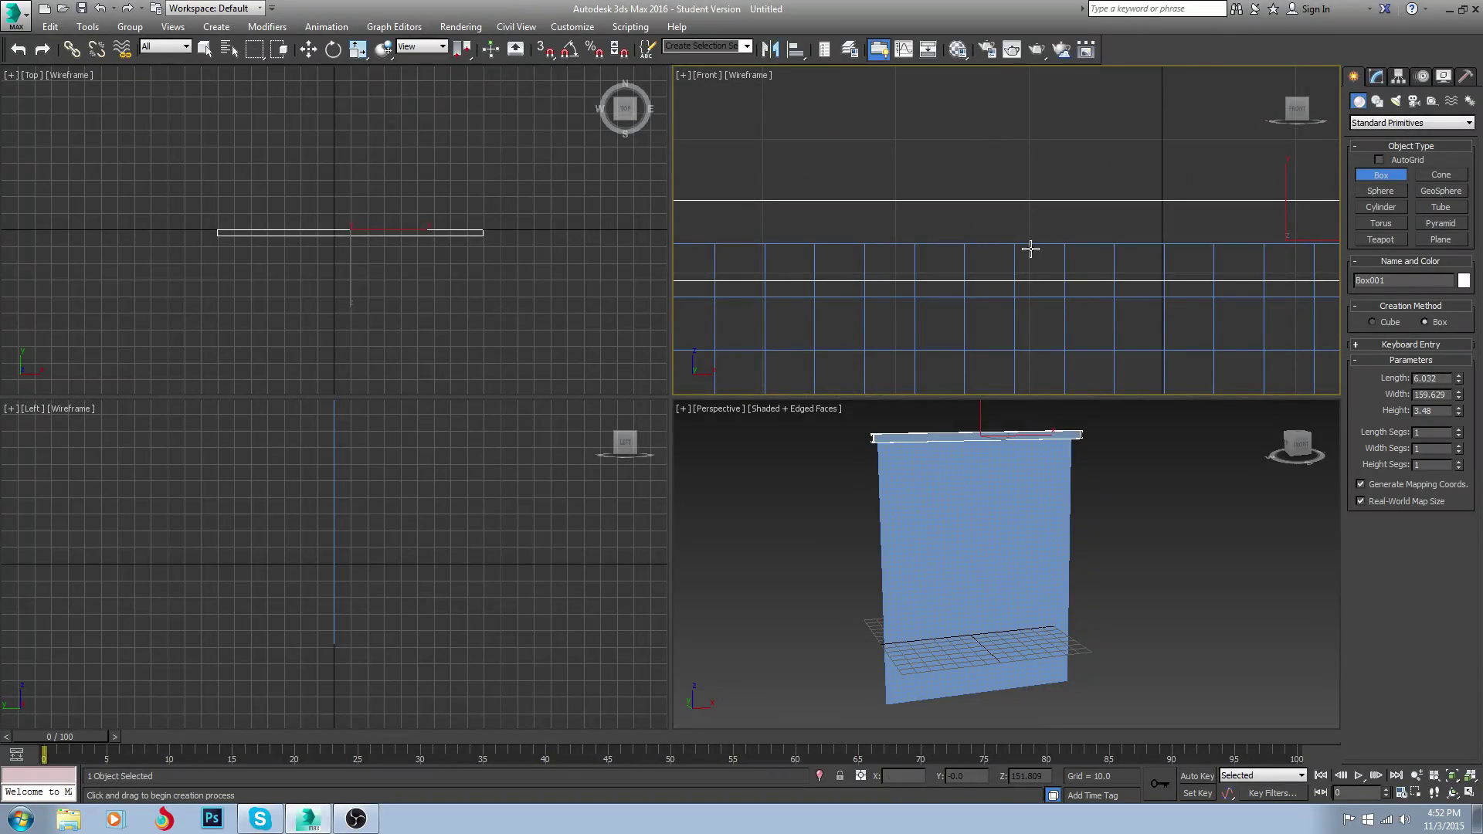
scroll(1026, 280, down, 3)
scroll(1026, 280, up, 1)
middle_drag(1026, 280, 1076, 272)
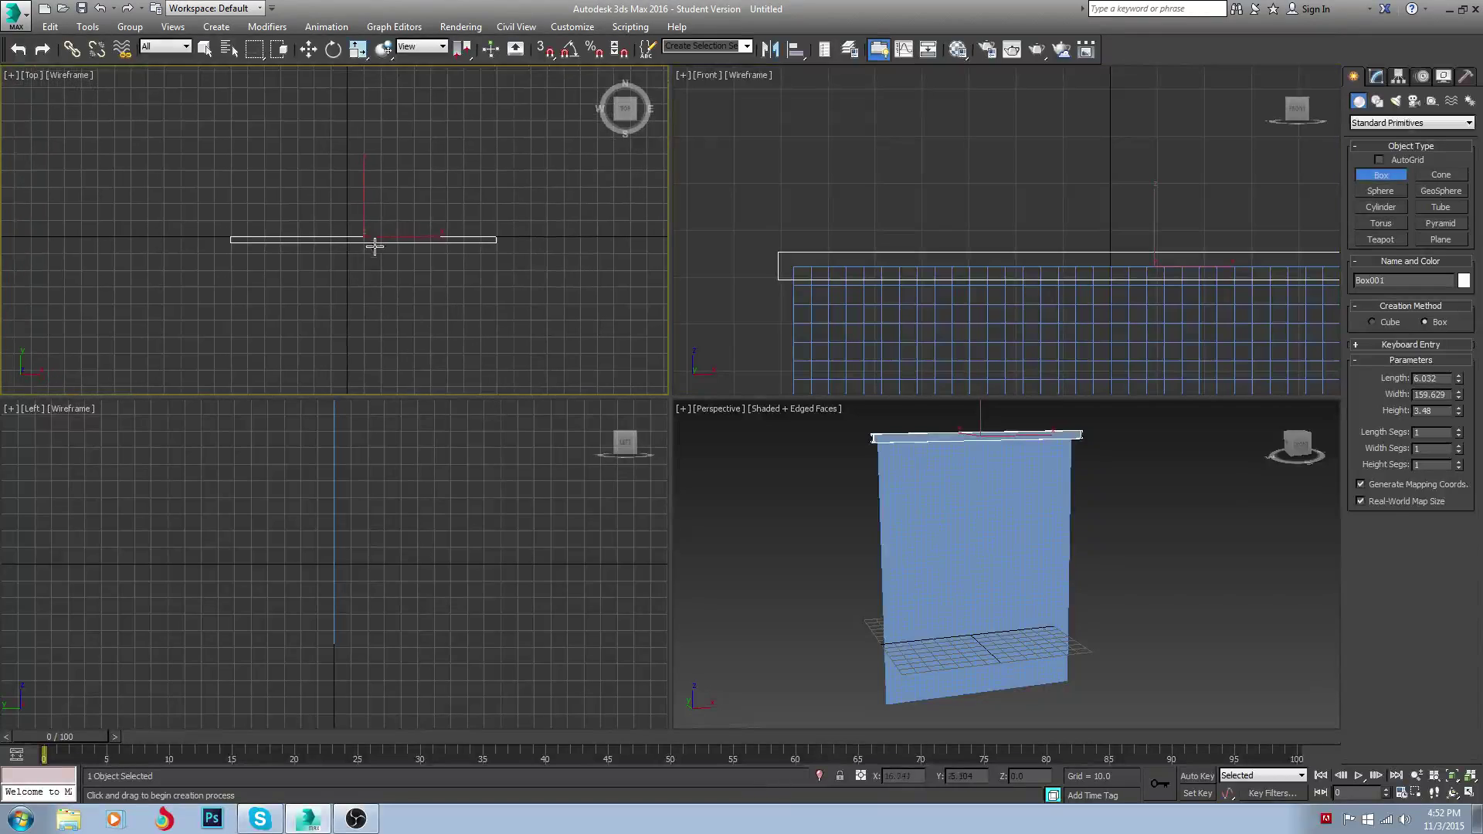
scroll(374, 242, up, 4)
key(w)
drag(362, 214, 360, 208)
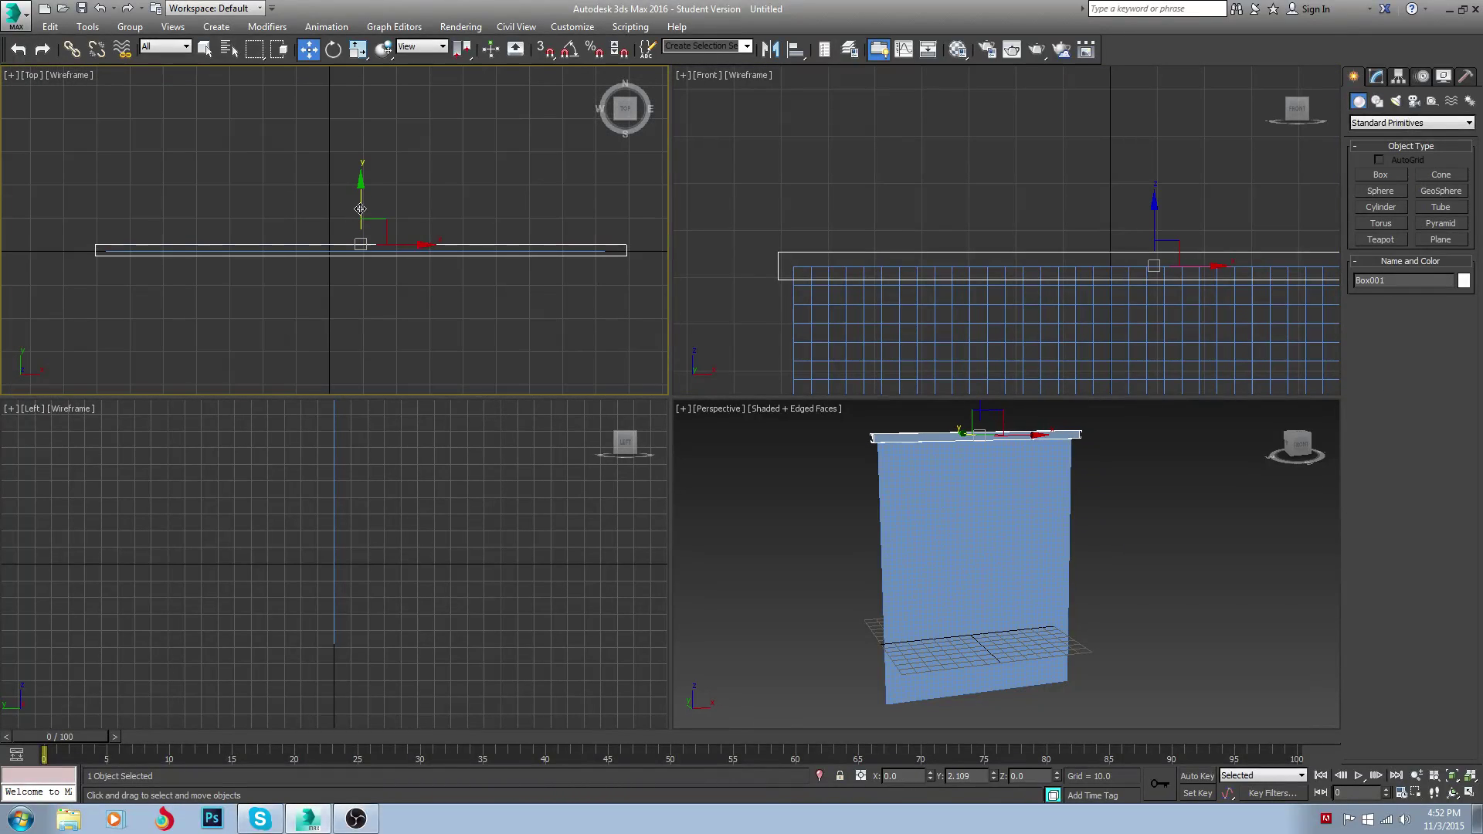
scroll(560, 255, up, 4)
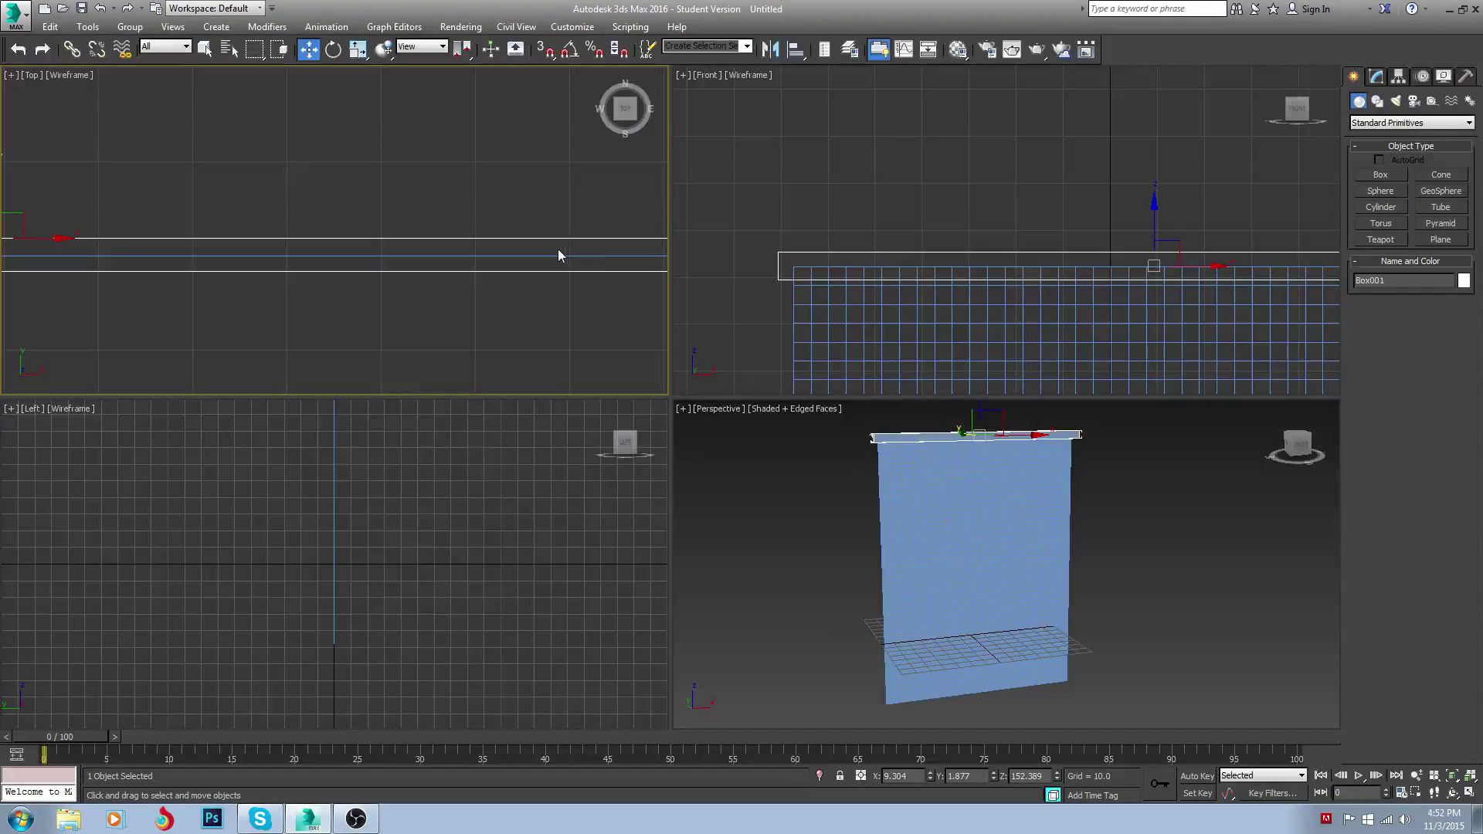
scroll(444, 245, down, 5)
Rename the plane to "cloth" and apply a Cloth modifier to it
middle_drag(960, 483, 925, 522)
middle_drag(1013, 469, 982, 506)
click(982, 506)
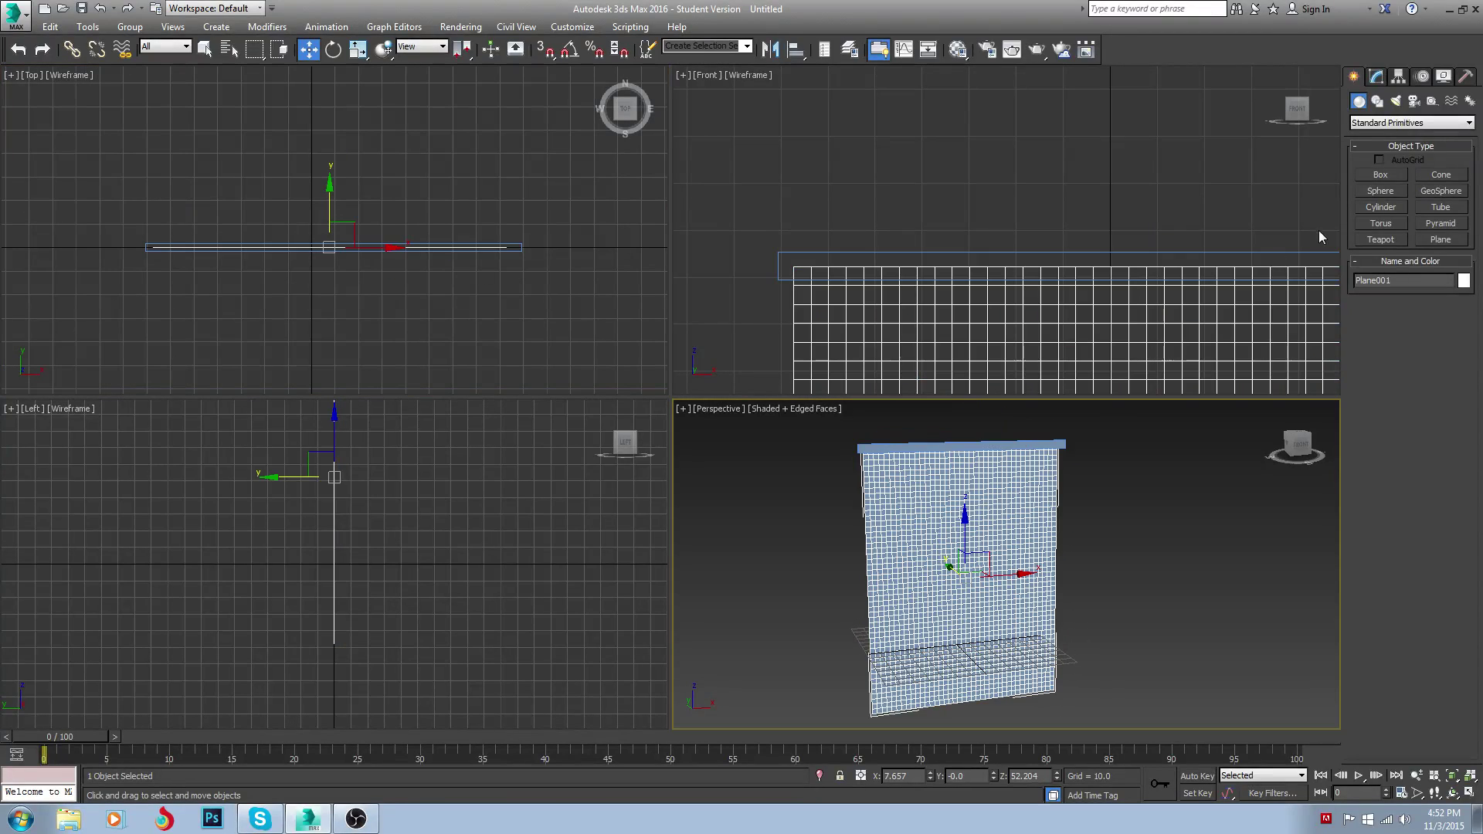
click(1377, 76)
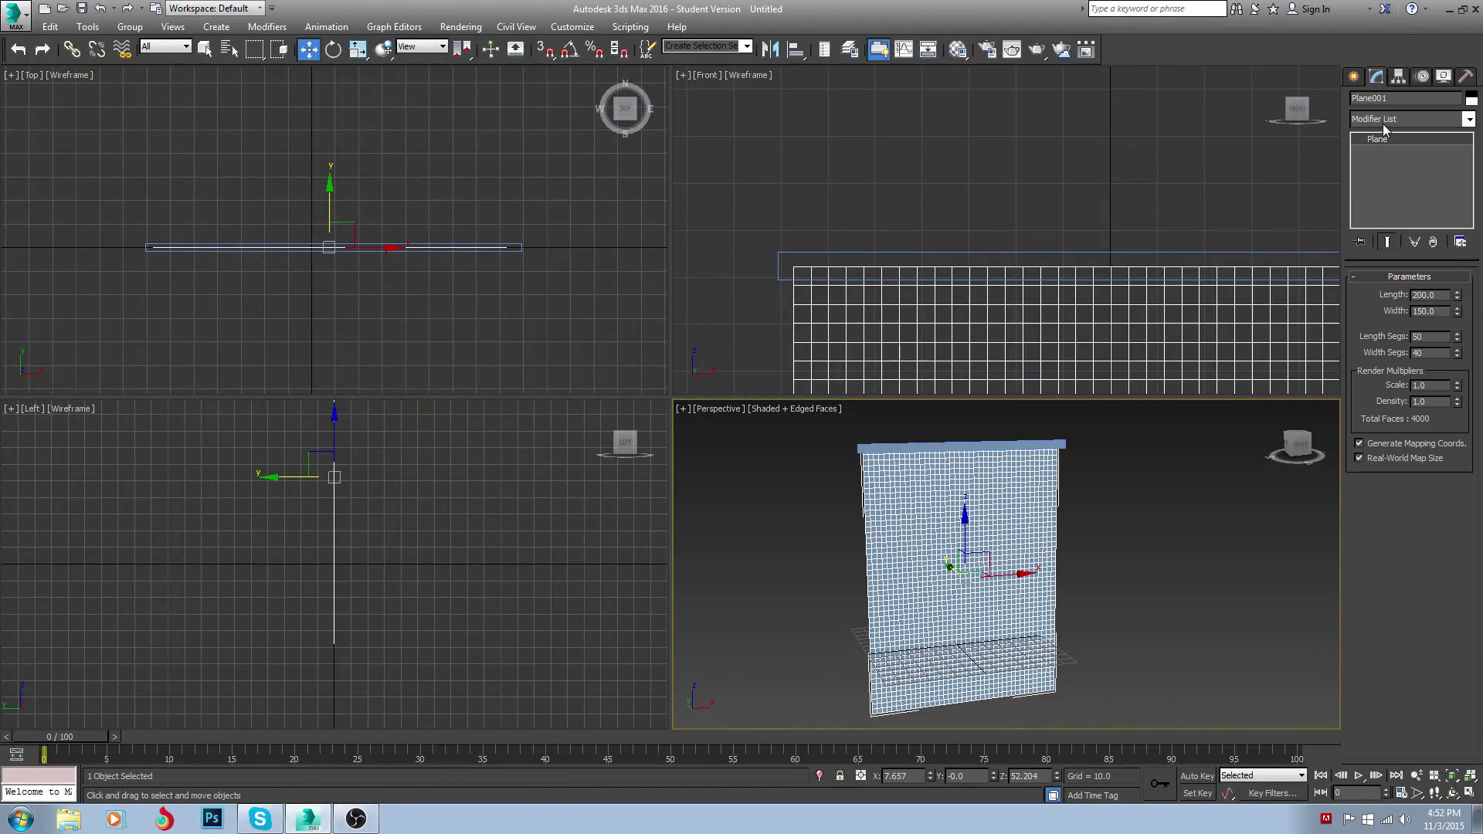
click(1393, 99)
text(cloth)
click(1390, 121)
text(cl)
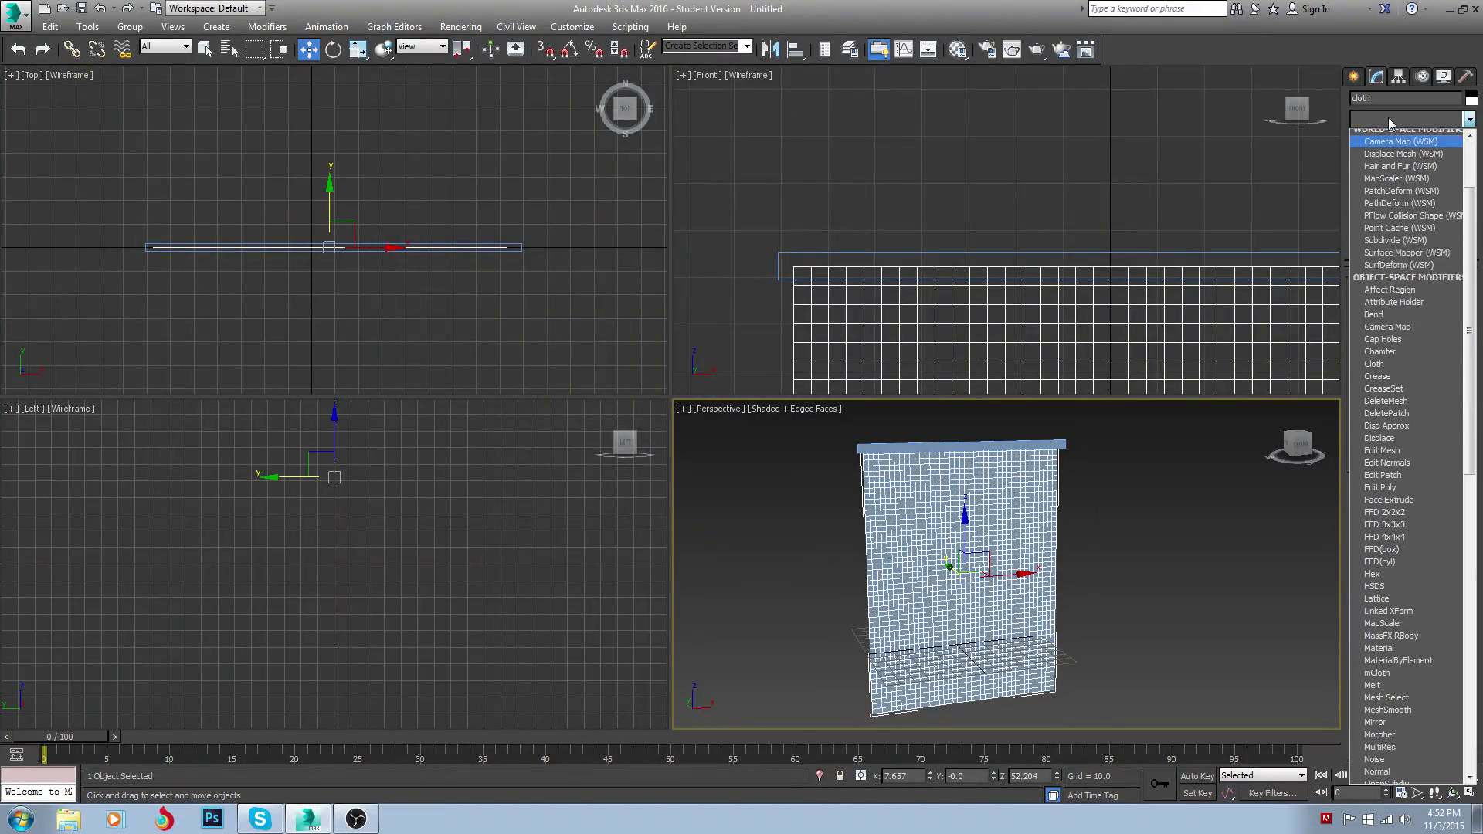
key(Return)
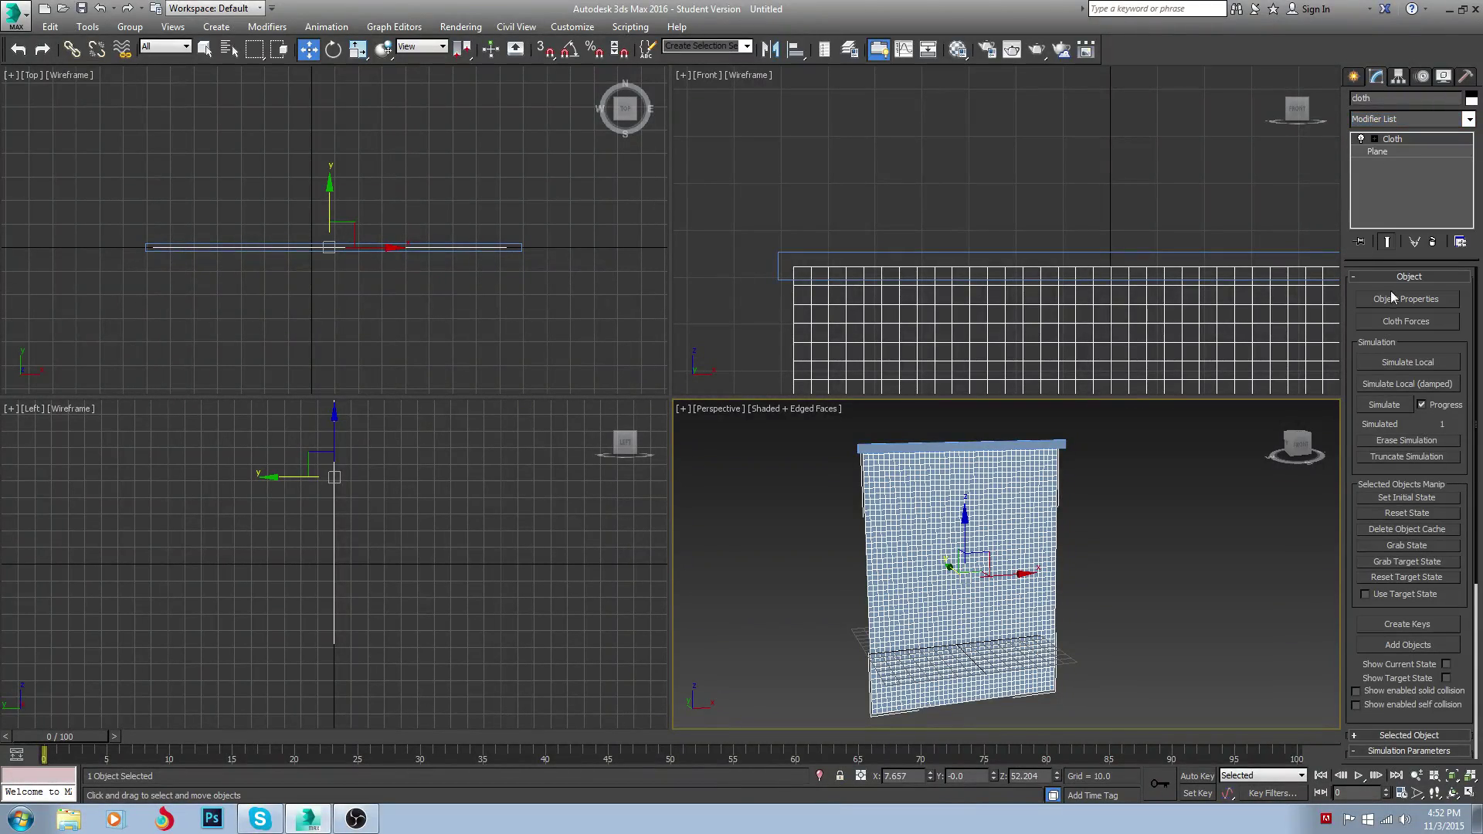
Set the cloth object to Cloth with the Satin preset in the modifier's object properties
click(1426, 300)
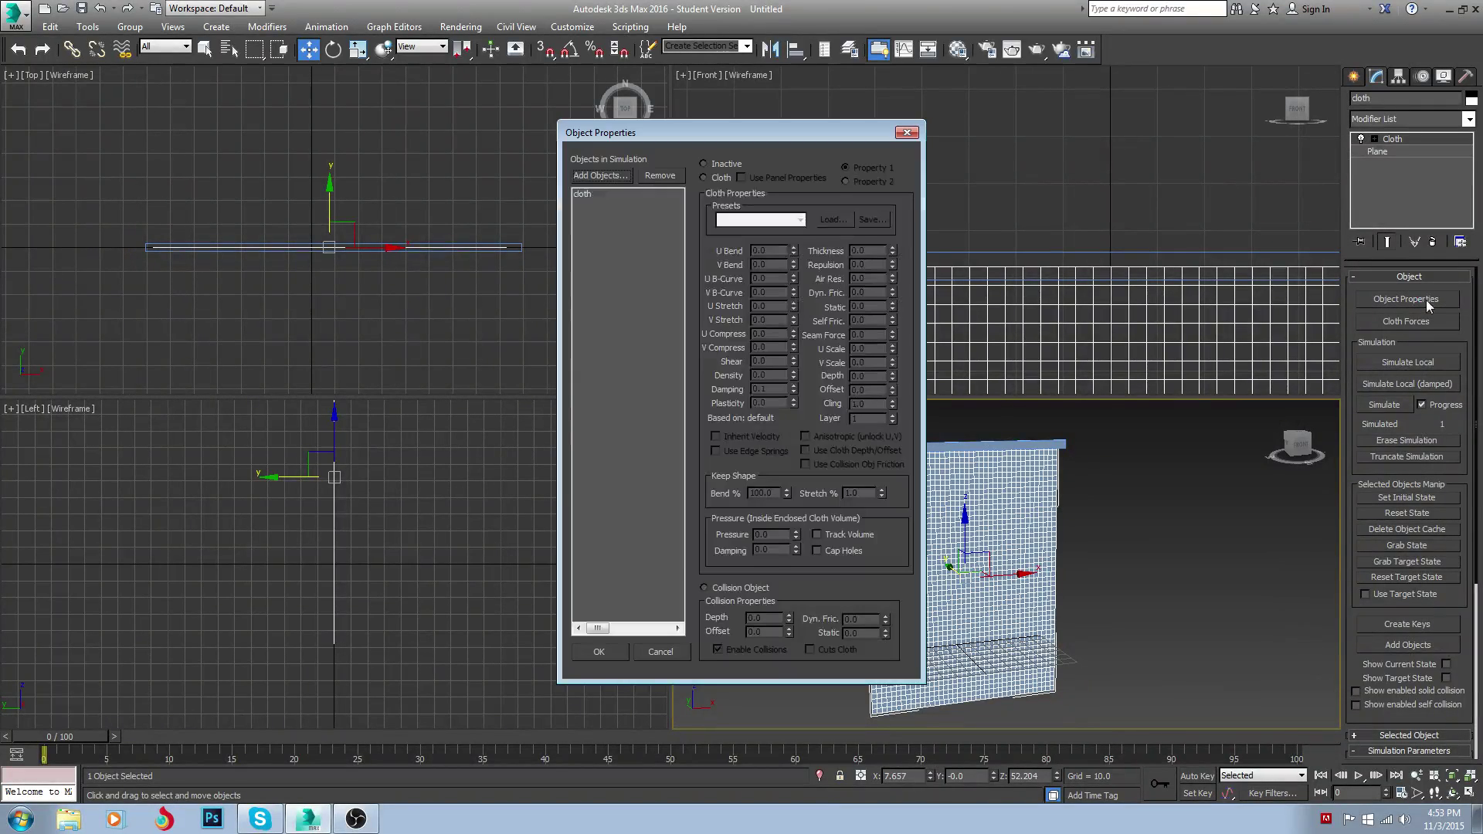
click(581, 194)
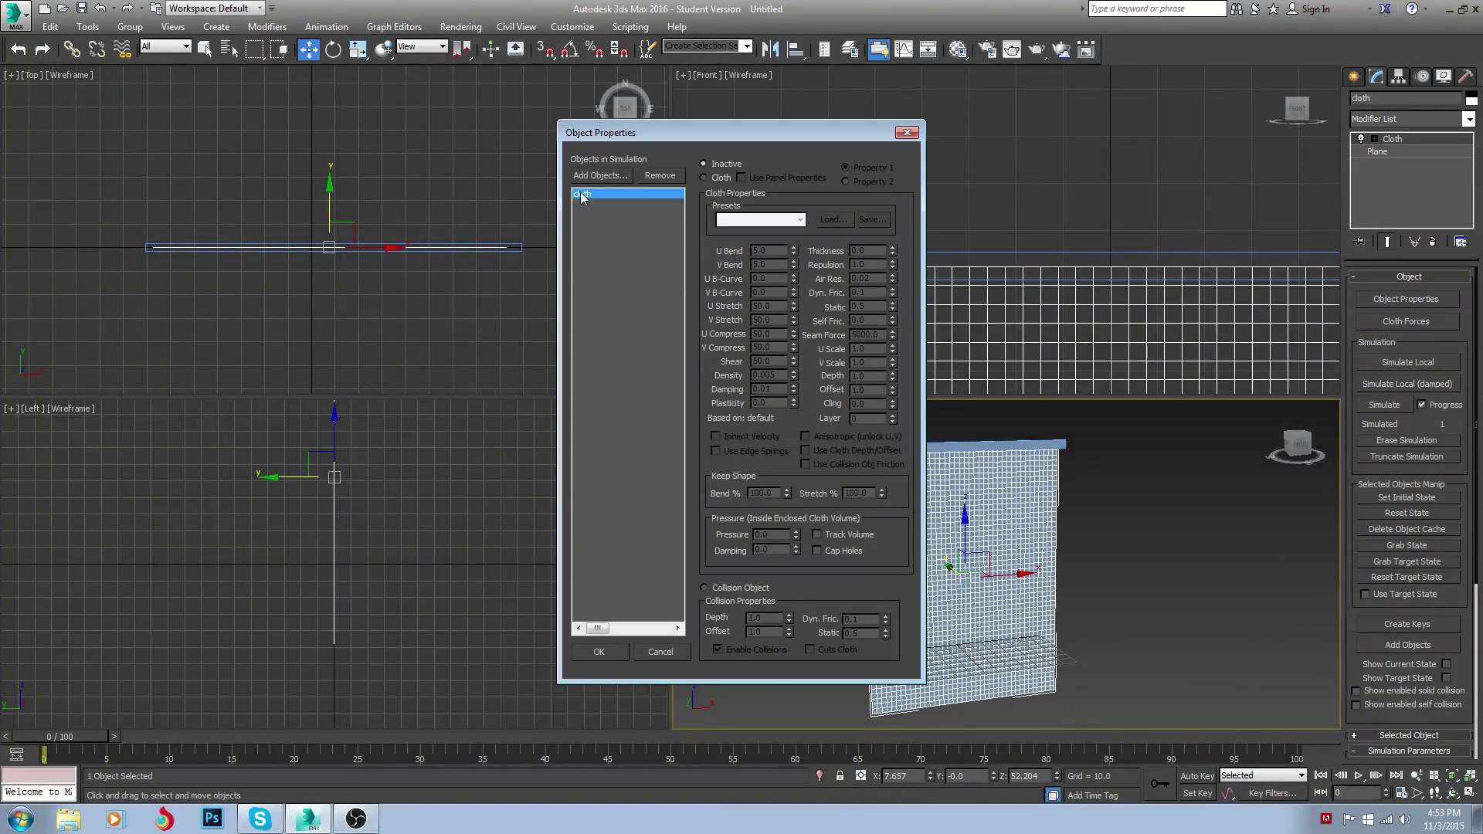
click(703, 177)
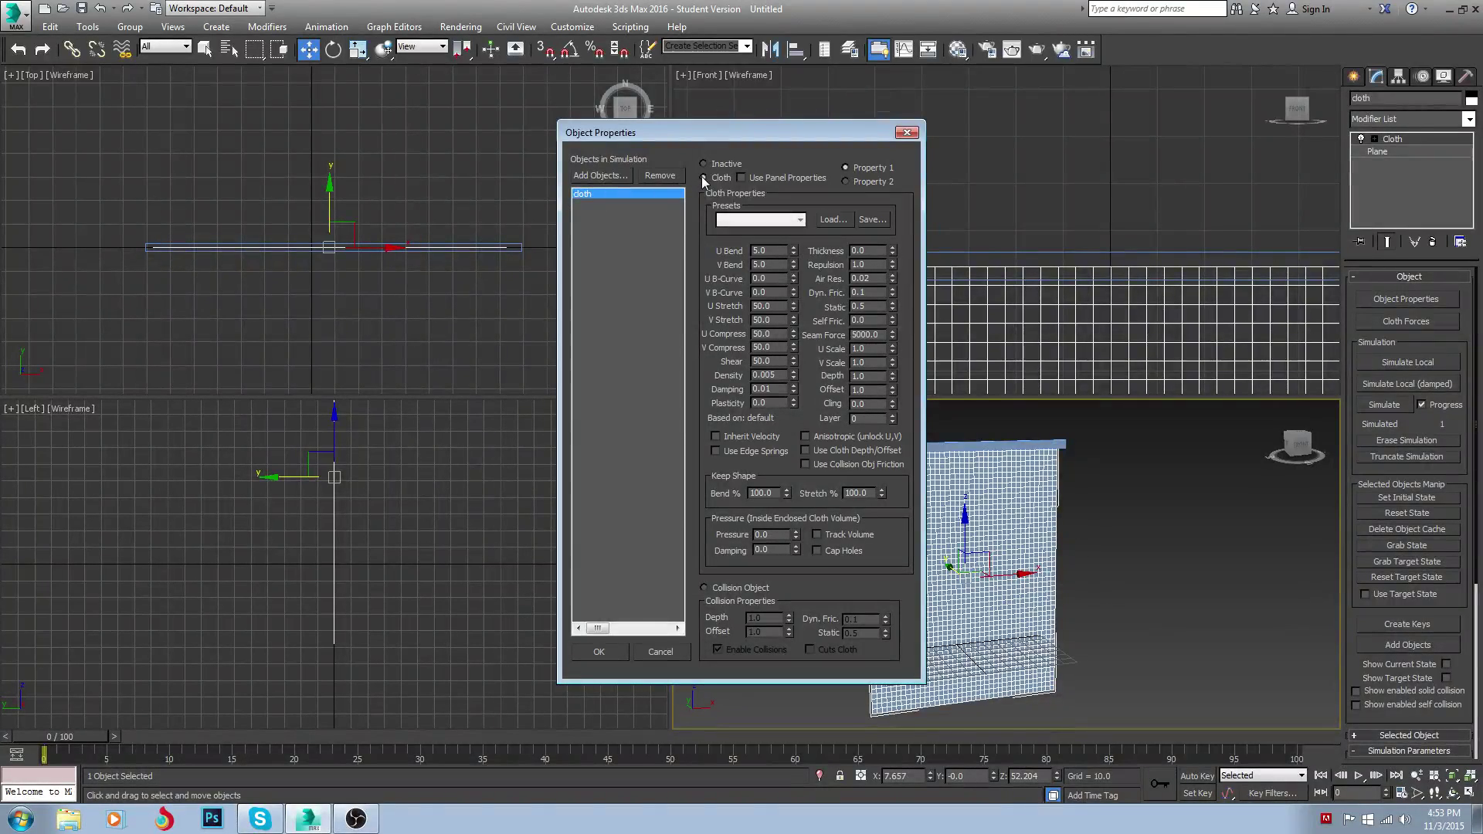
click(740, 221)
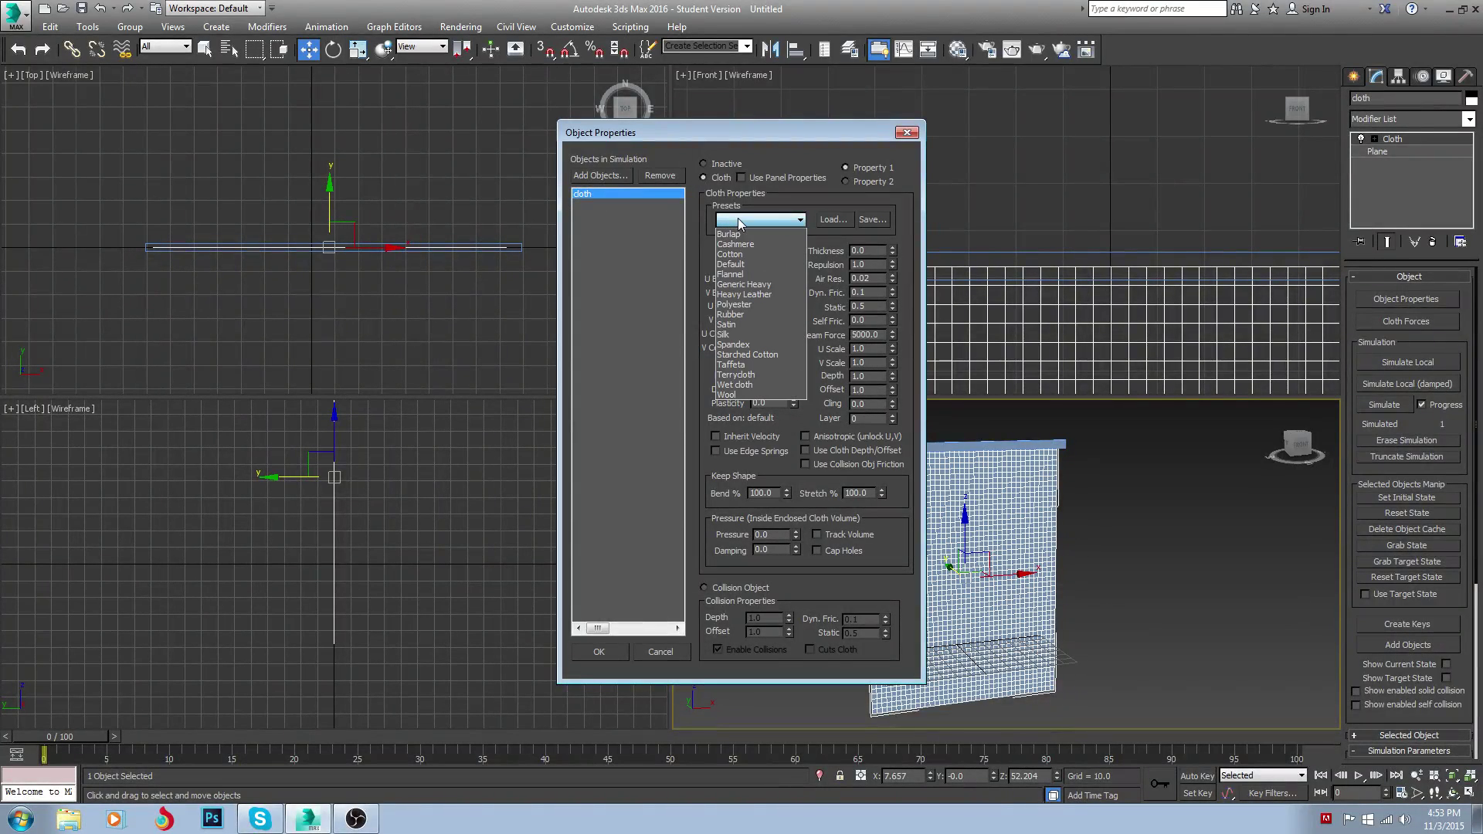
click(739, 325)
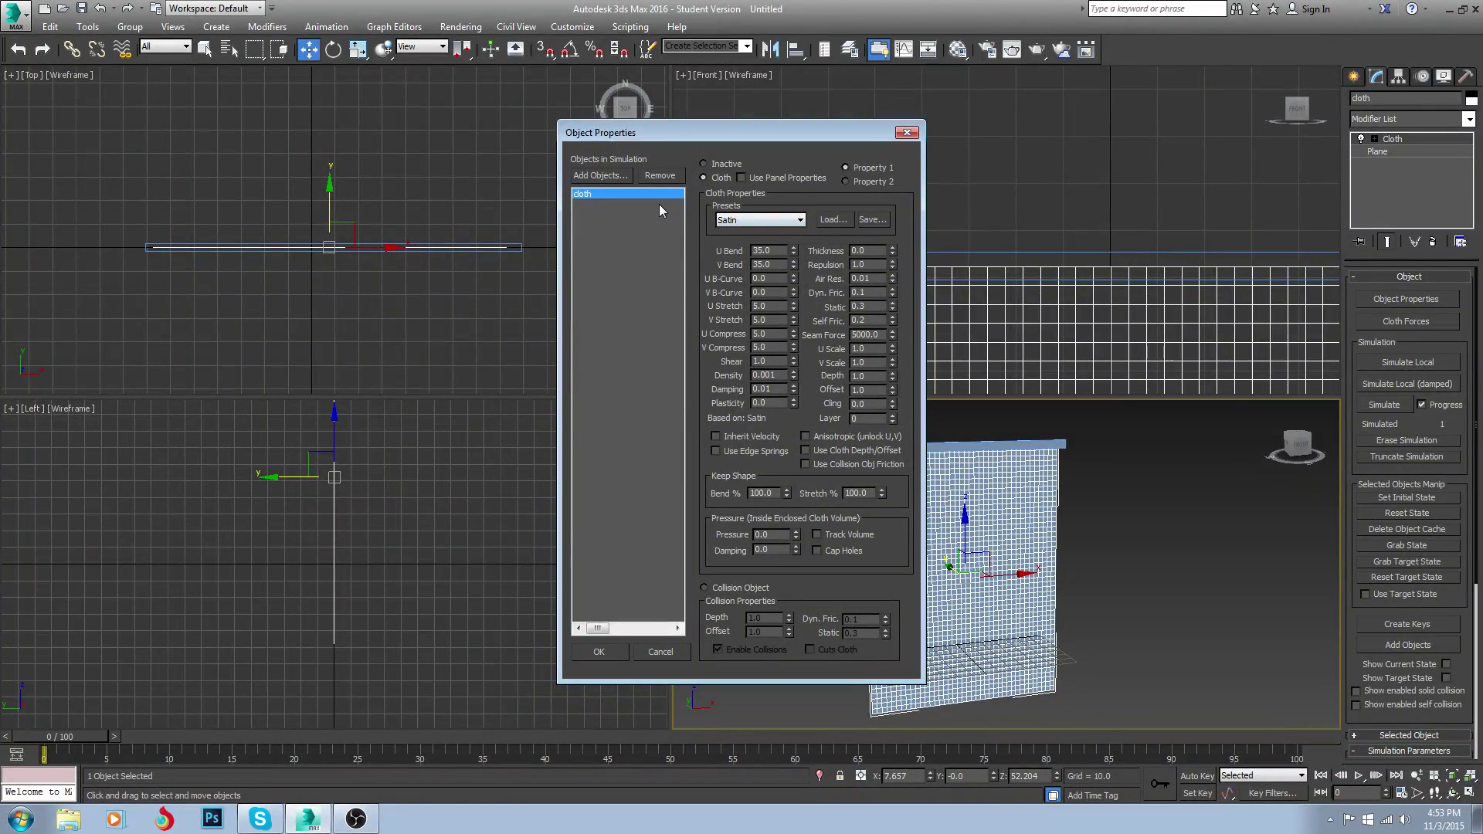
click(598, 651)
Select the plane's top row of vertices at the Cloth modifier's Group level and make them a group named "top"
middle_drag(992, 503, 990, 507)
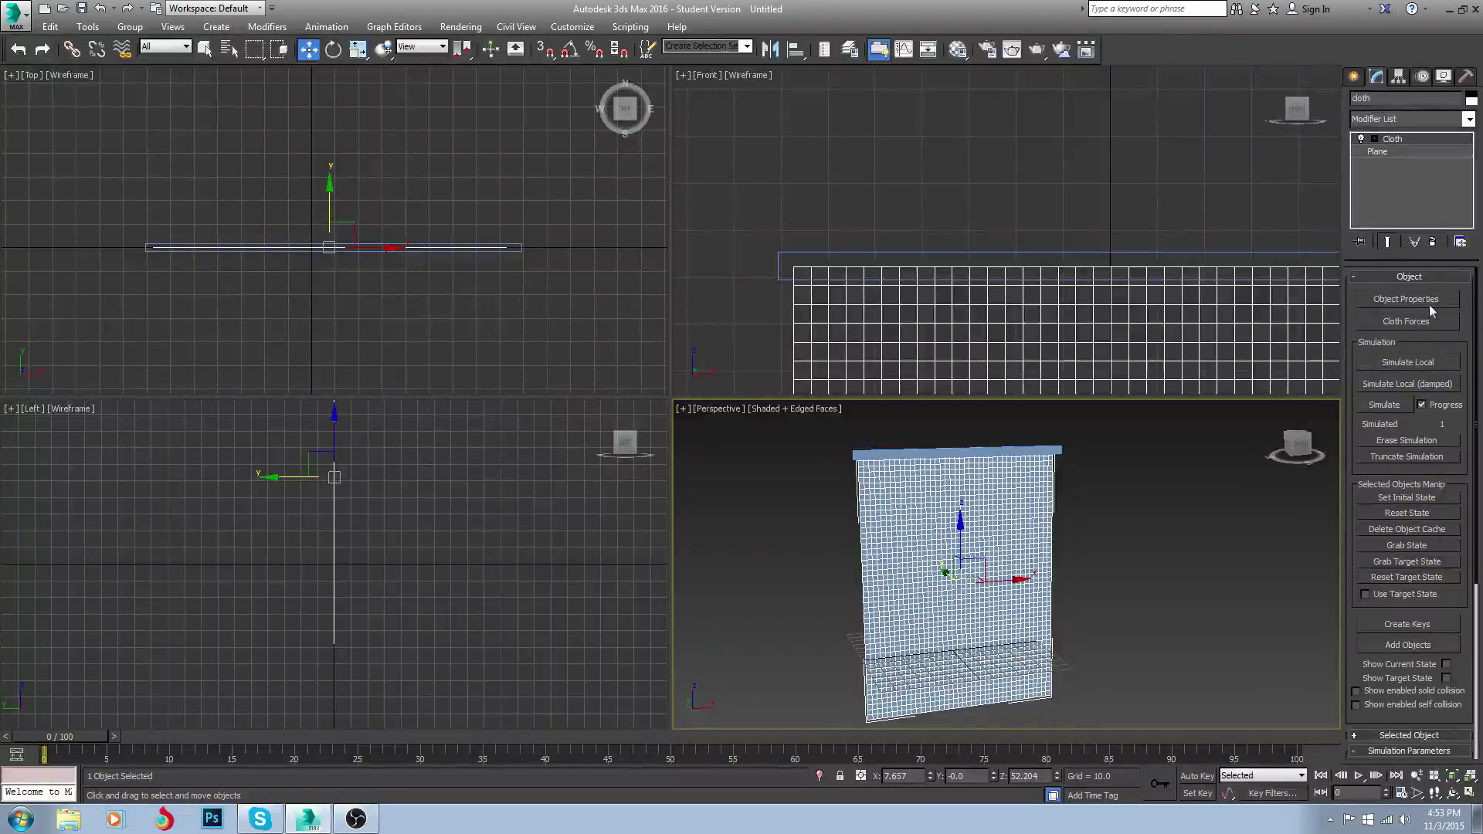
click(1374, 139)
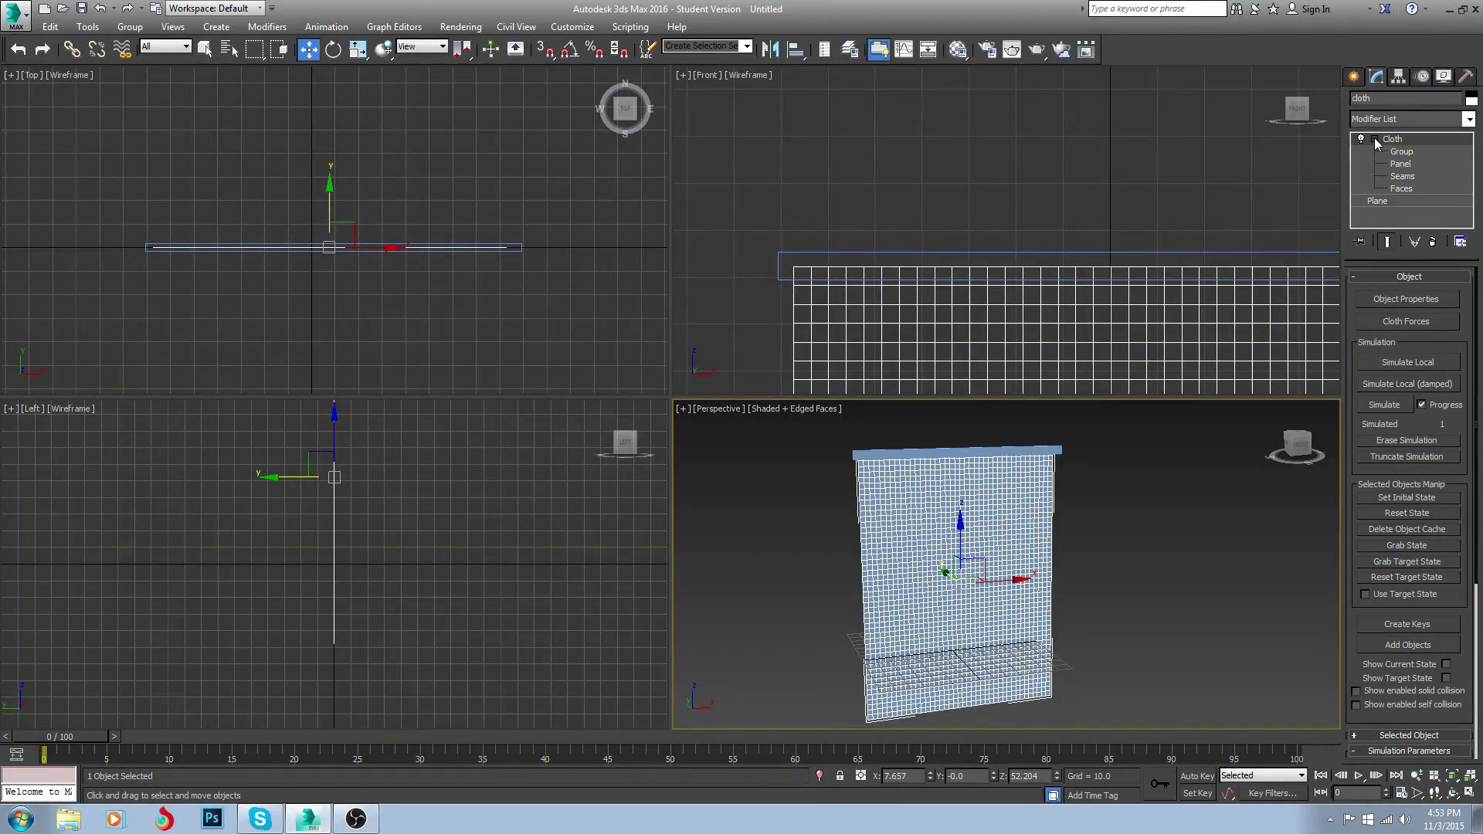
click(1402, 153)
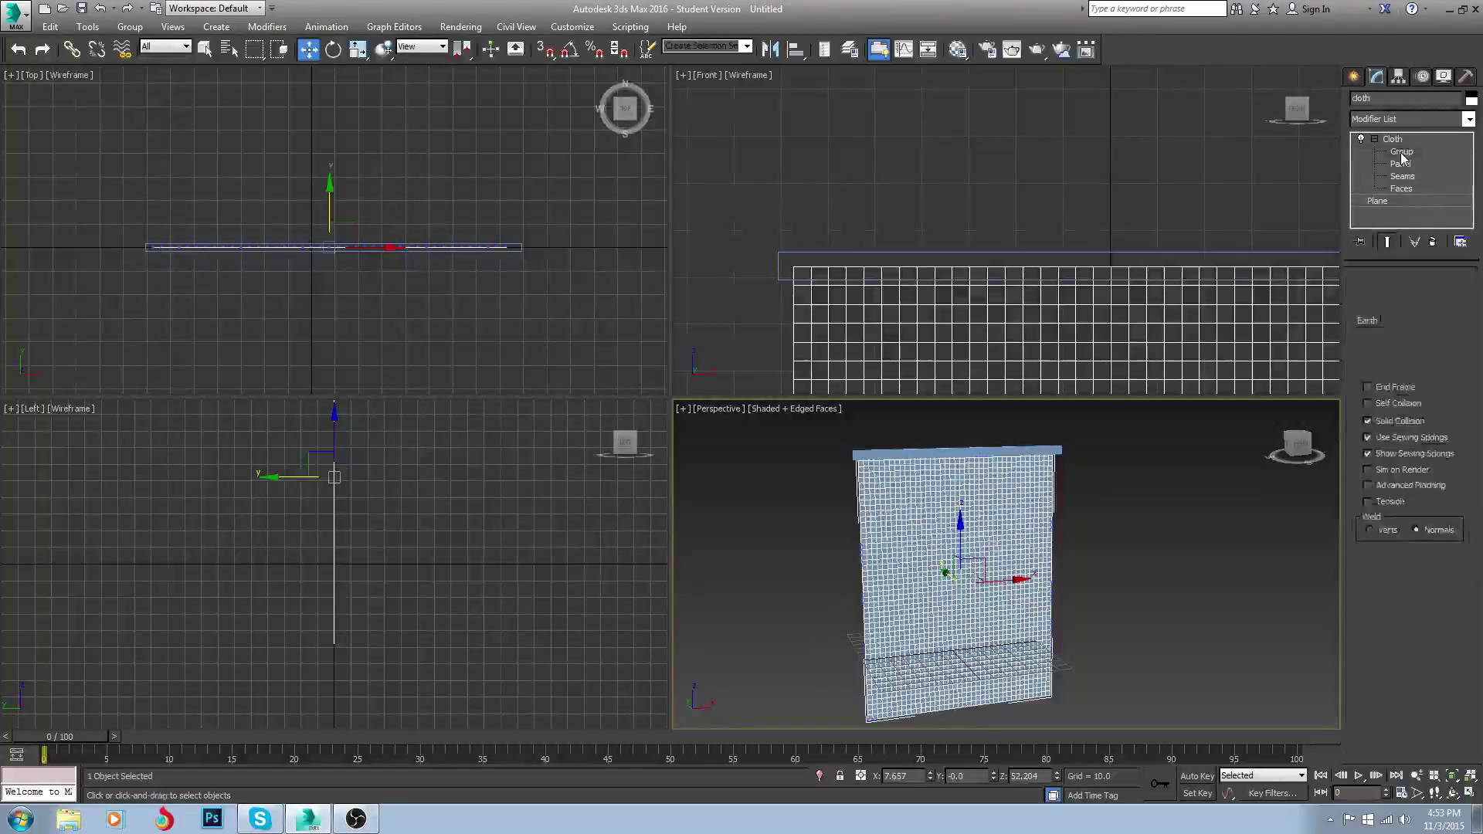
middle_drag(955, 263, 864, 263)
scroll(840, 260, down, 2)
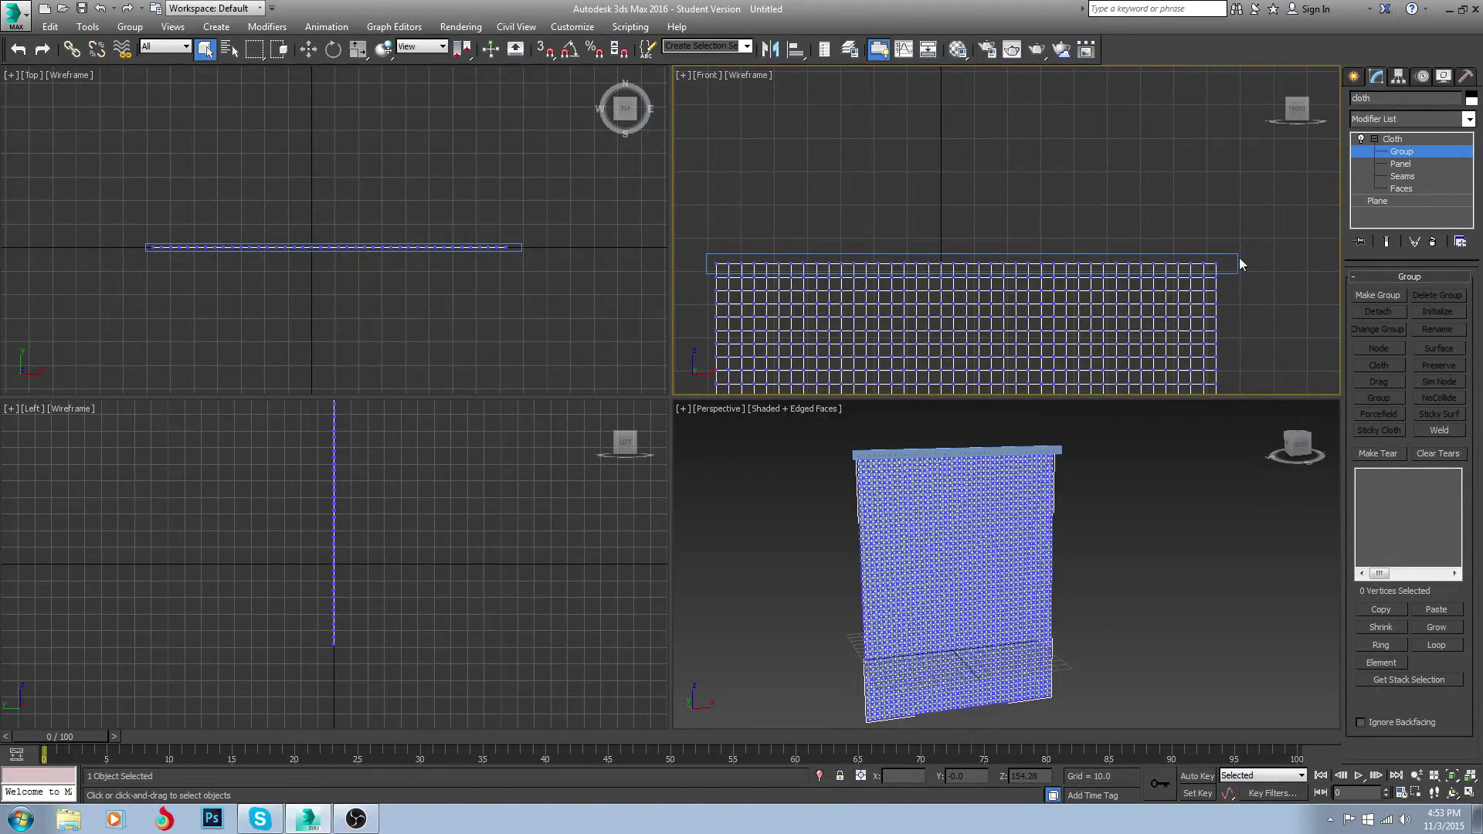
drag(690, 243, 1264, 271)
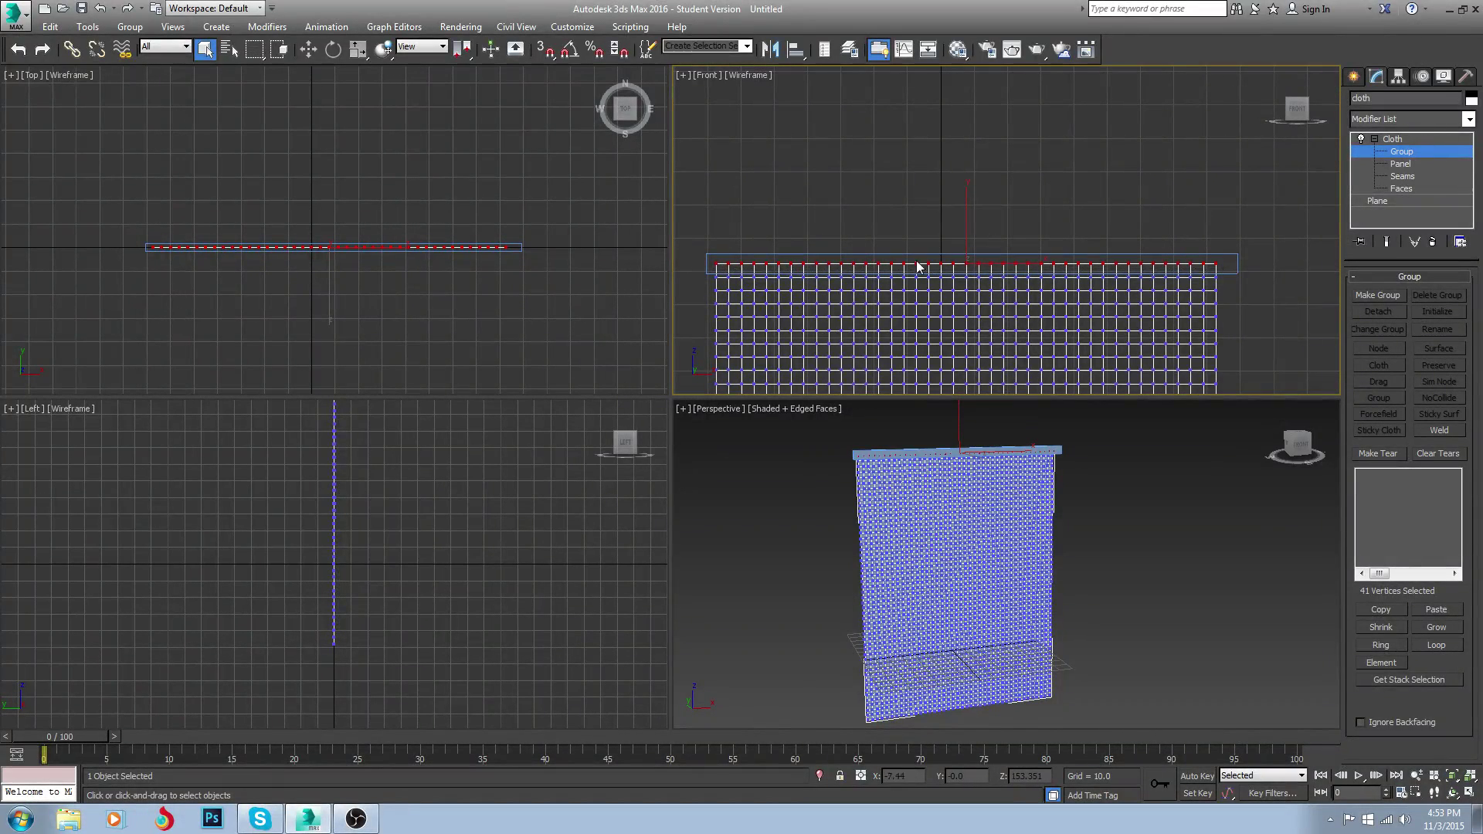
click(1371, 294)
text(top)
key(Return)
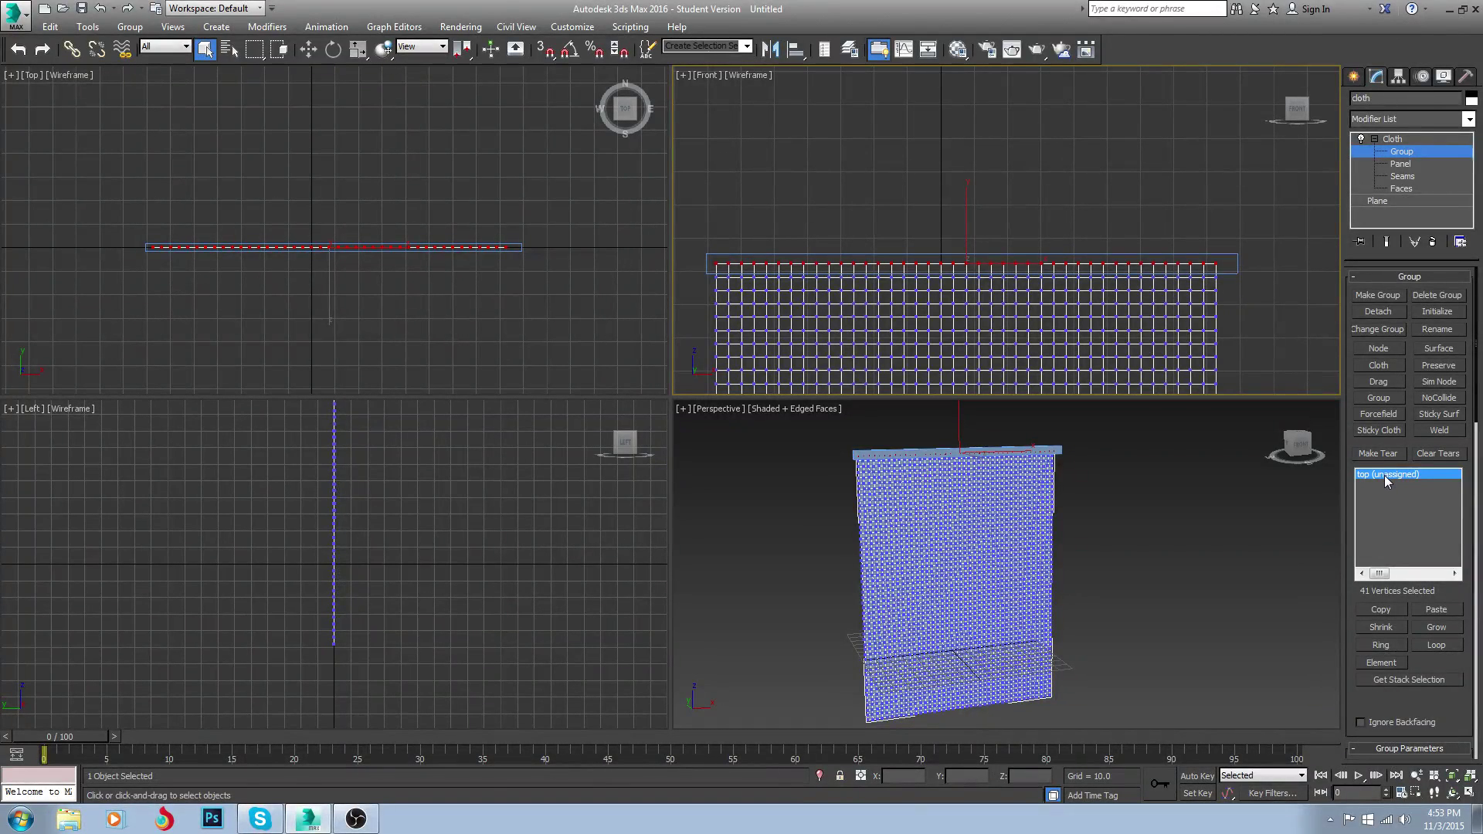
Constrain the "top" group to the box with a Node constraint and return to the Cloth modifier's object level
click(1392, 349)
click(1229, 272)
click(1397, 139)
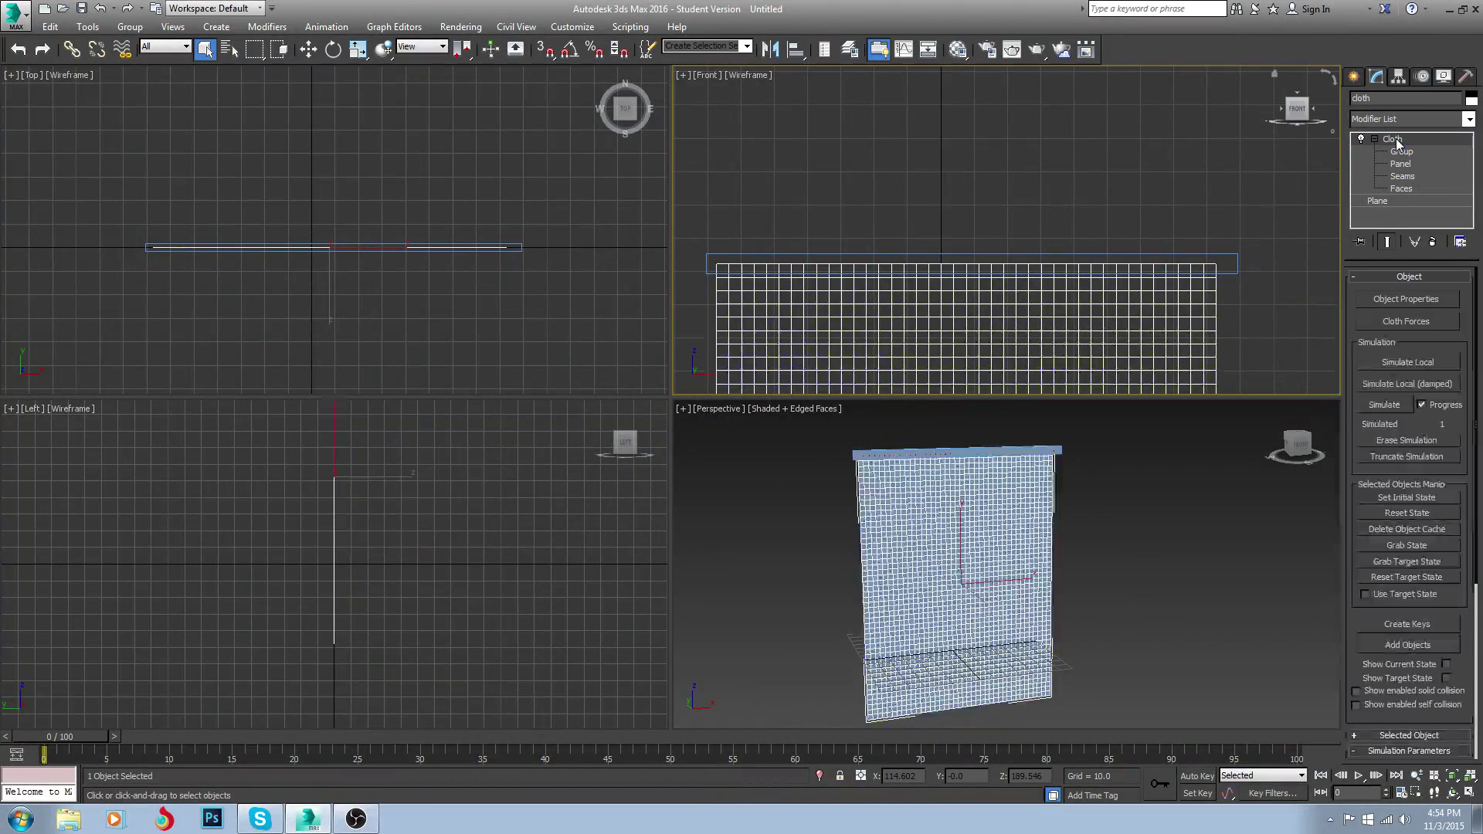
Reselect the cloth object and start a local cloth simulation from its Cloth modifier
click(1353, 76)
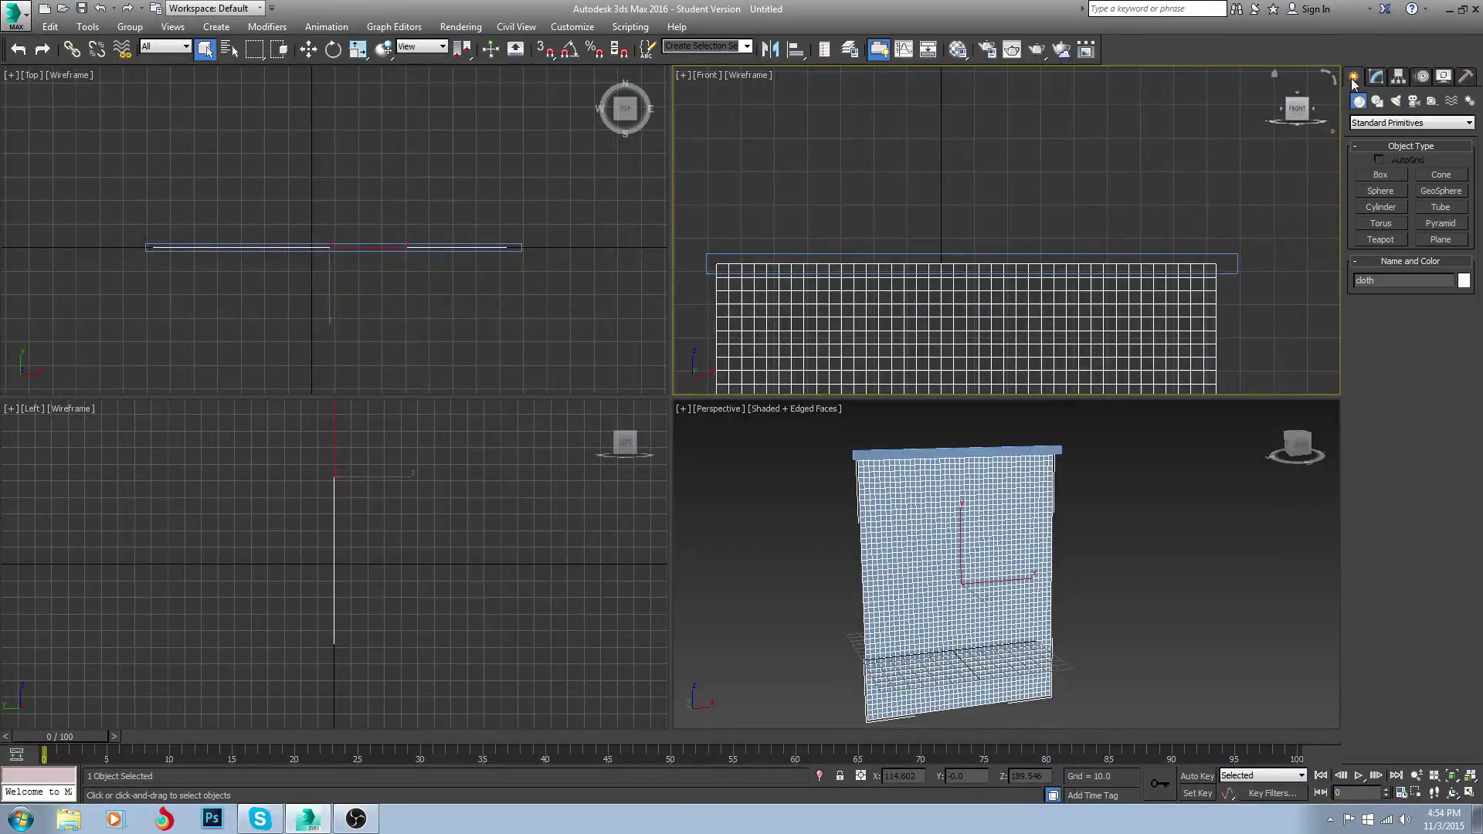
click(1169, 308)
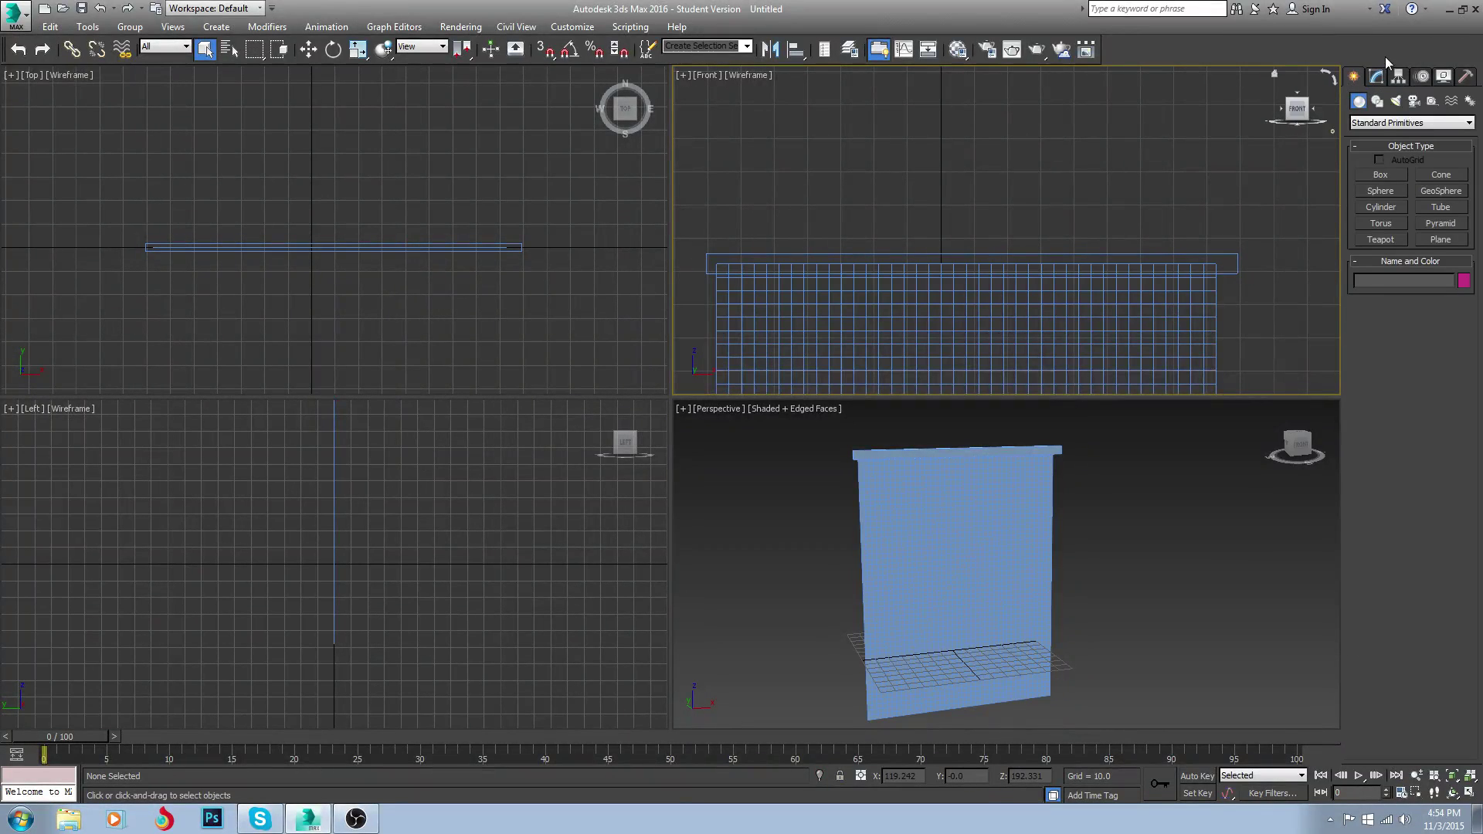
click(1376, 76)
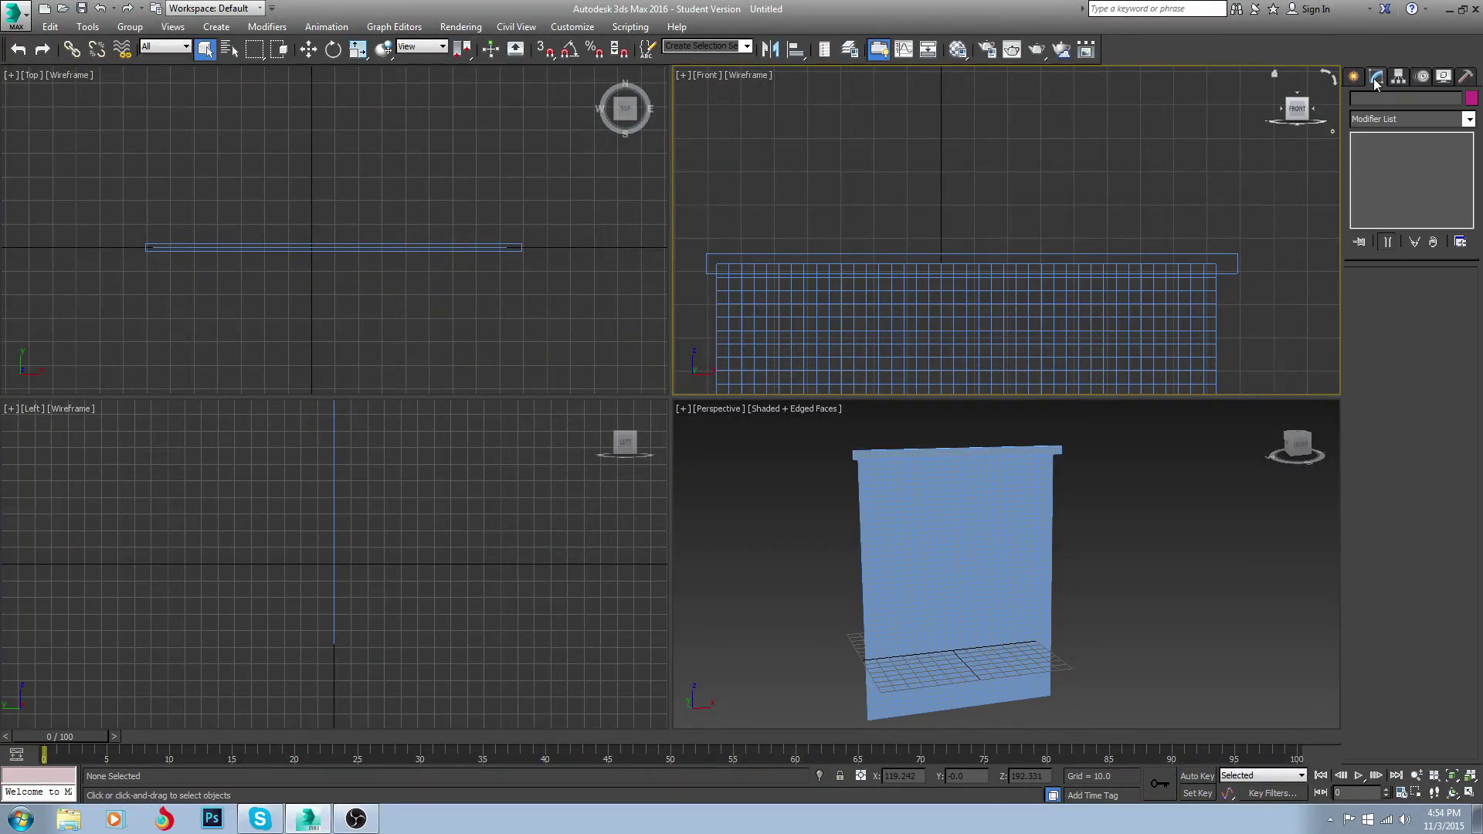
click(1198, 309)
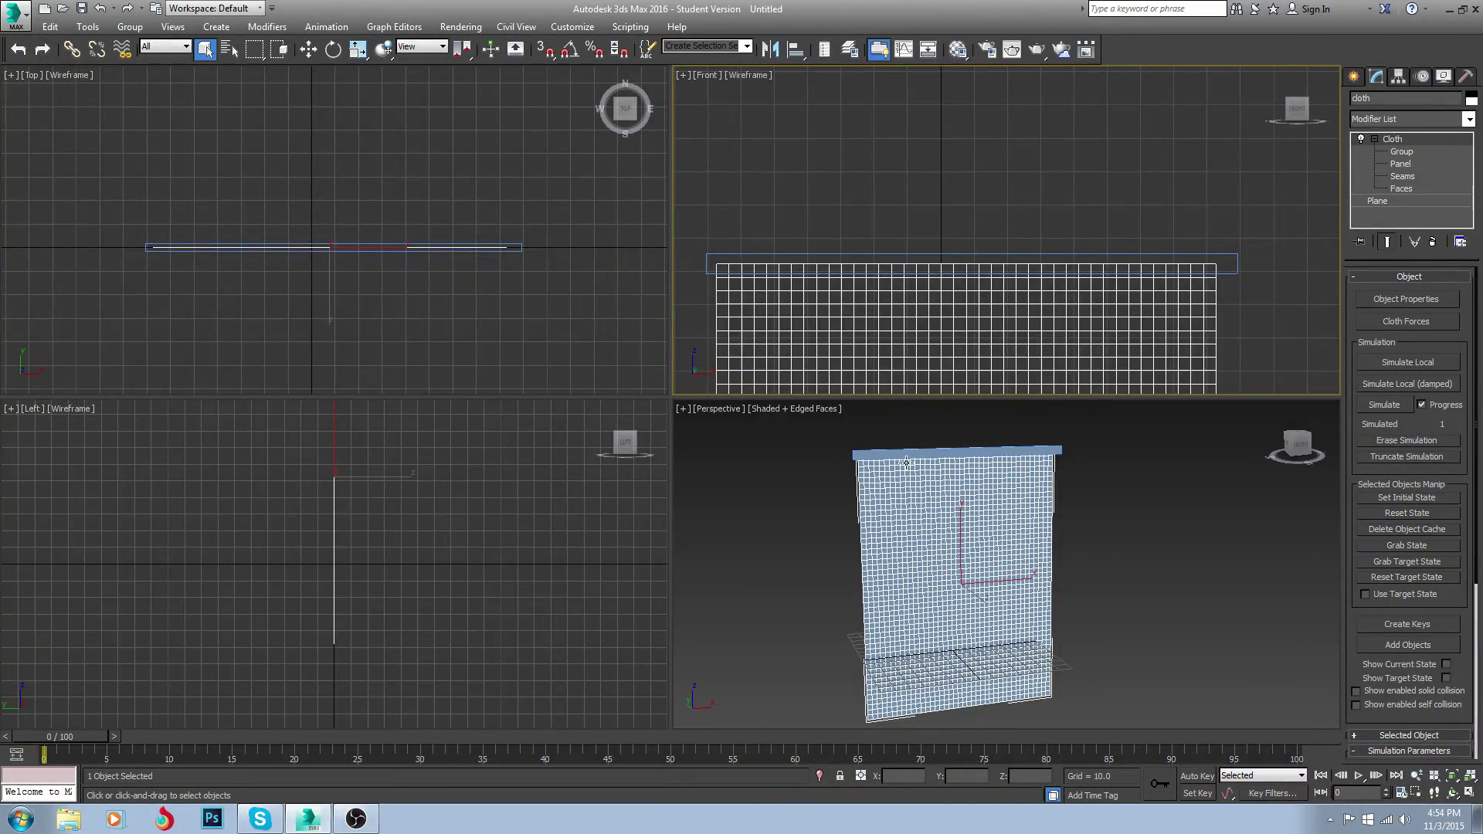
alt+middle_drag(902, 454, 921, 513)
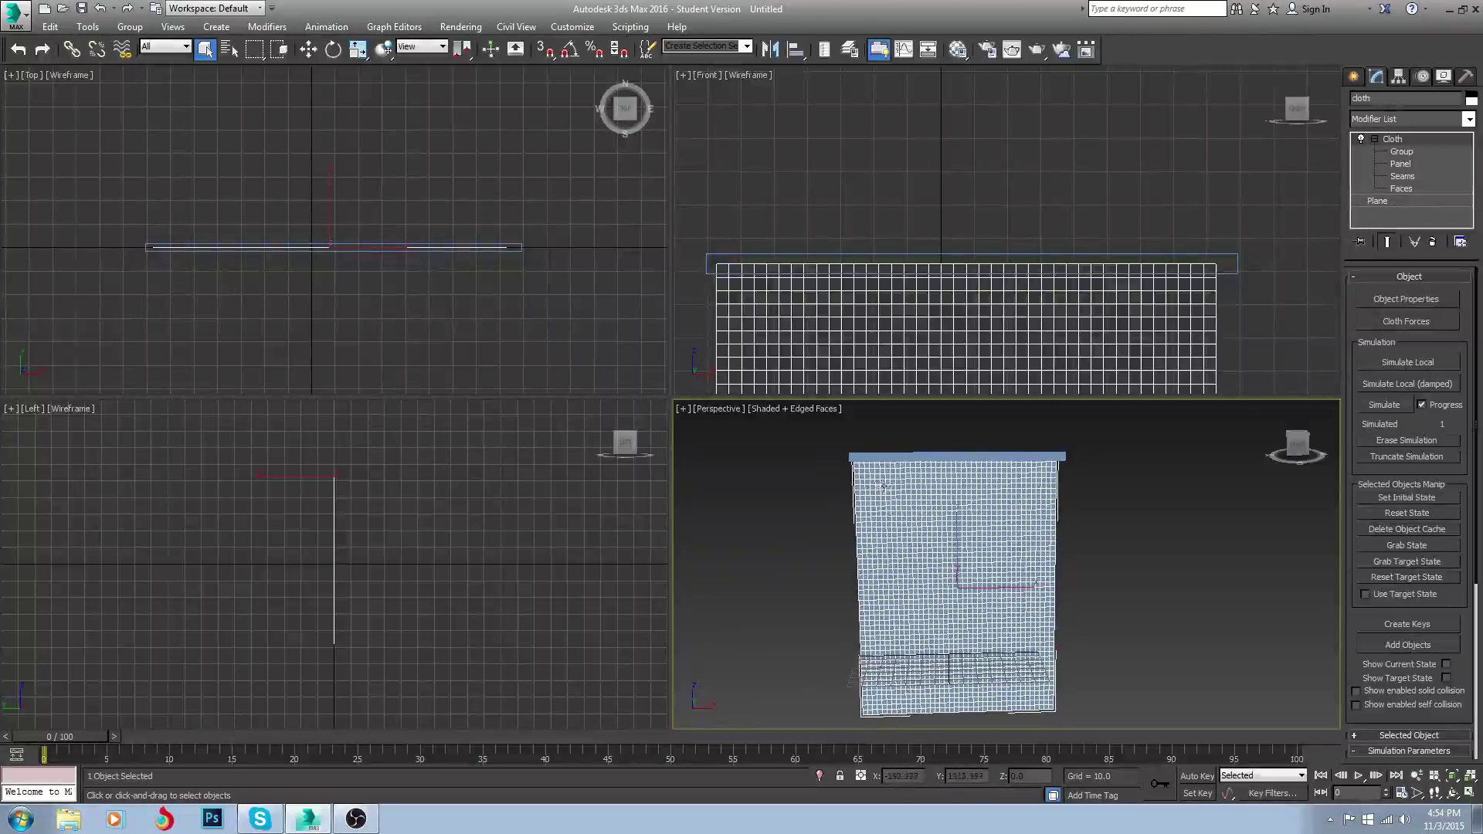
click(1417, 360)
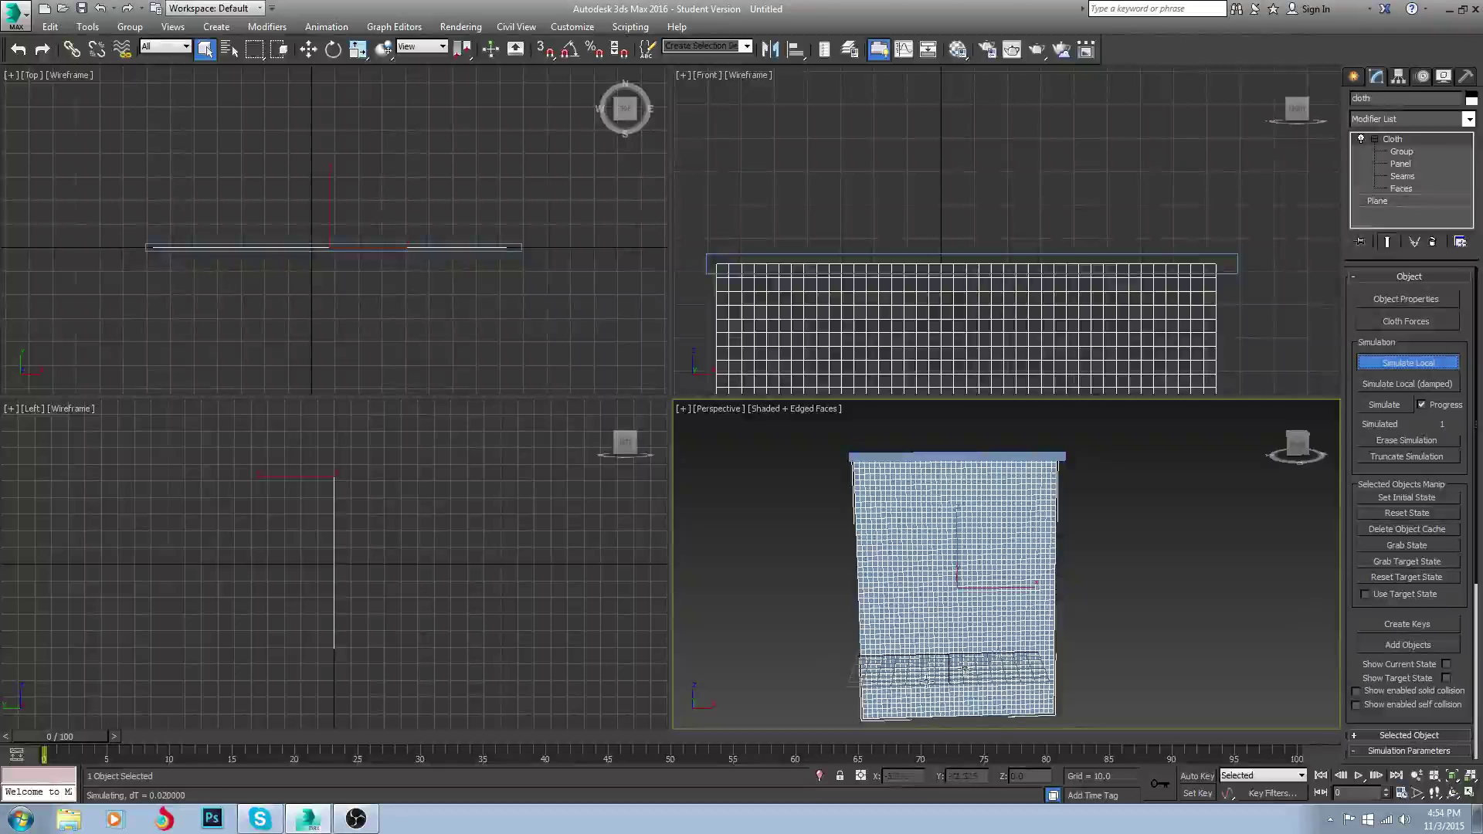
Scale the box rod along X to about 57% while the simulation gathers the cloth into folds, and stop the local simulation
key(r)
click(1030, 454)
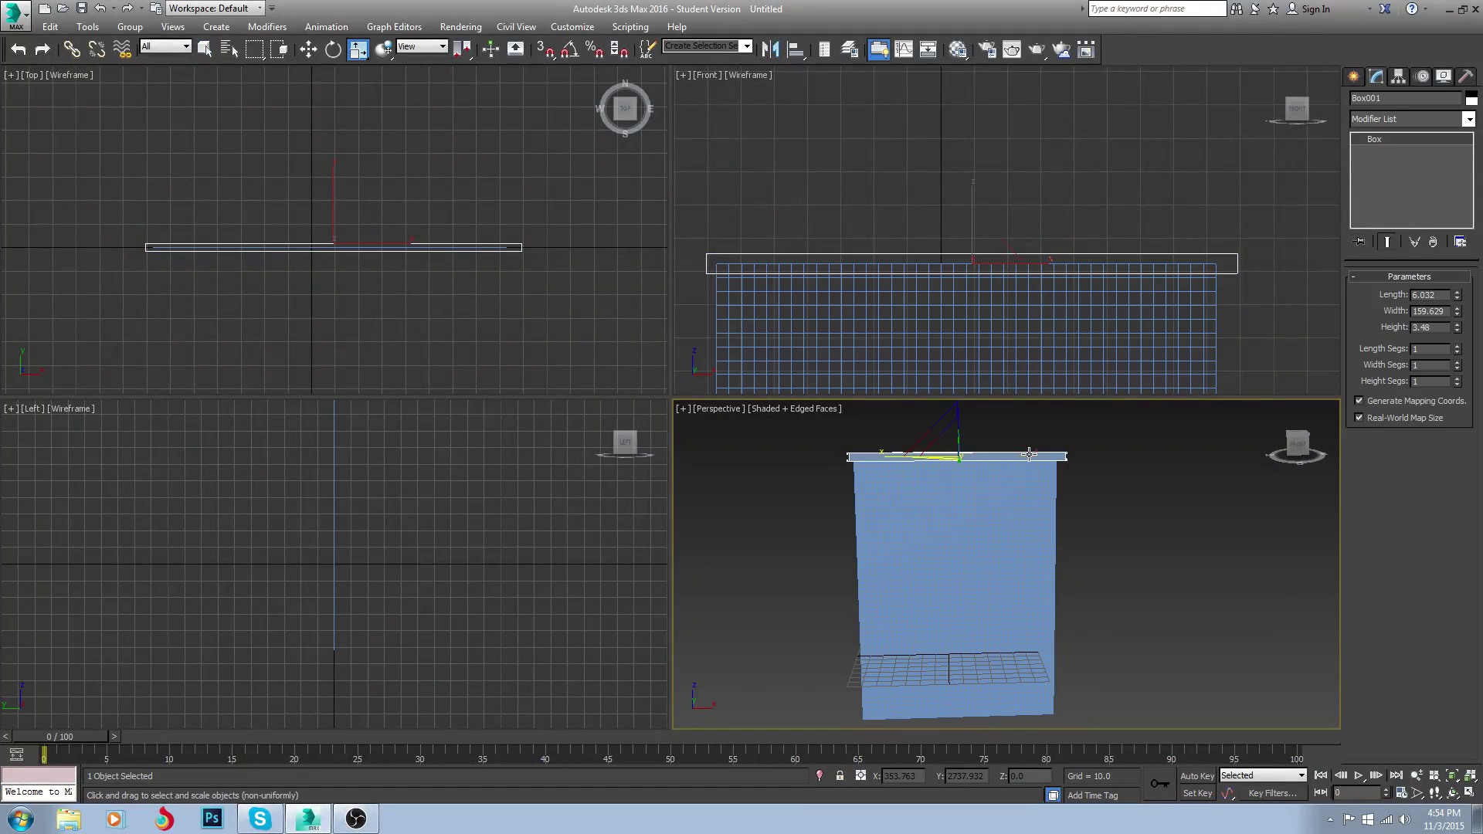
drag(1030, 455, 916, 455)
mouse_move(957, 556)
alt+middle_down()
mouse_move(929, 573)
mouse_move(855, 553)
mouse_move(967, 569)
alt+middle_up()
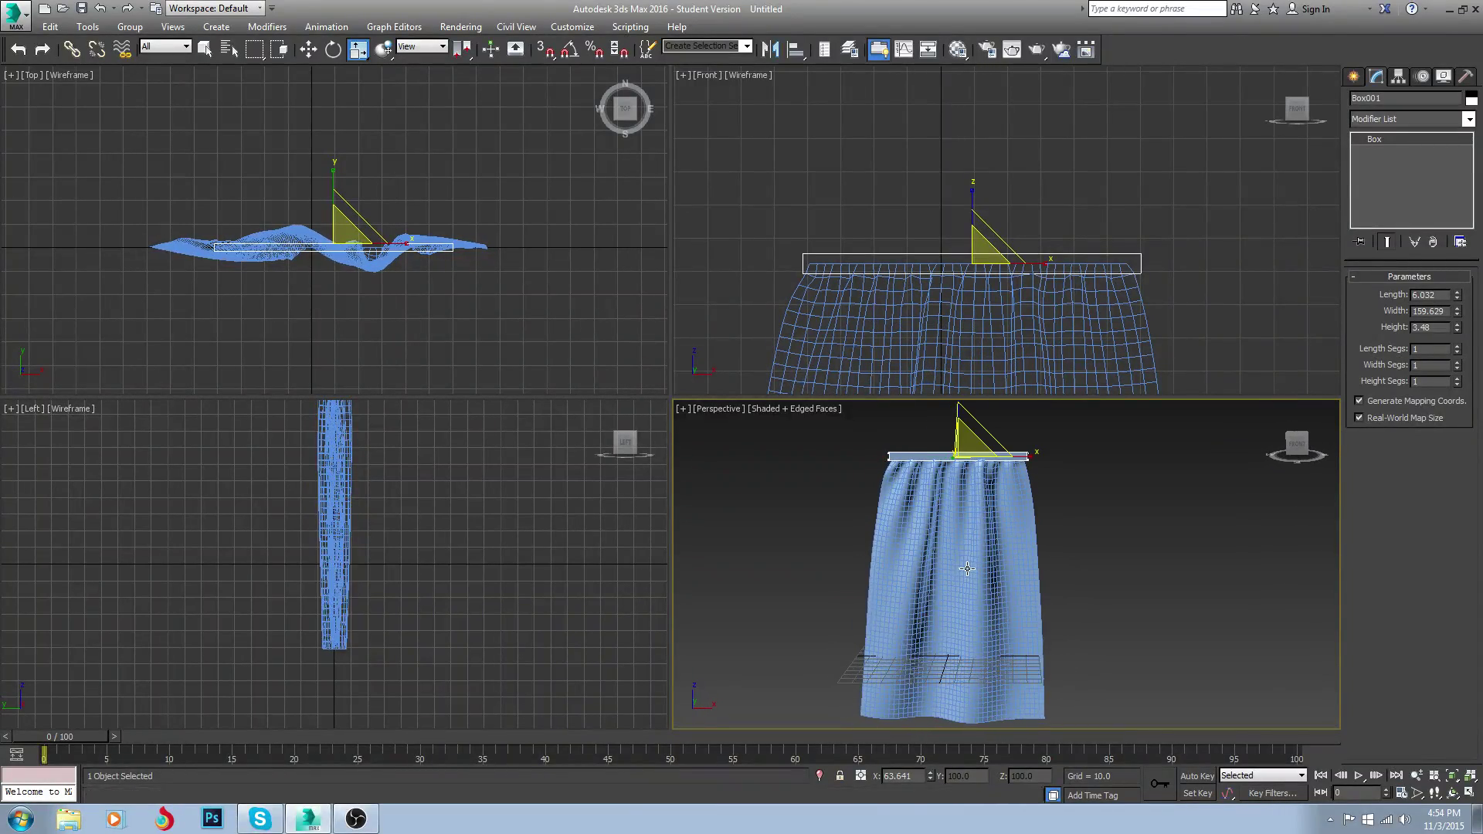
drag(899, 455, 901, 461)
middle_drag(944, 538, 929, 494)
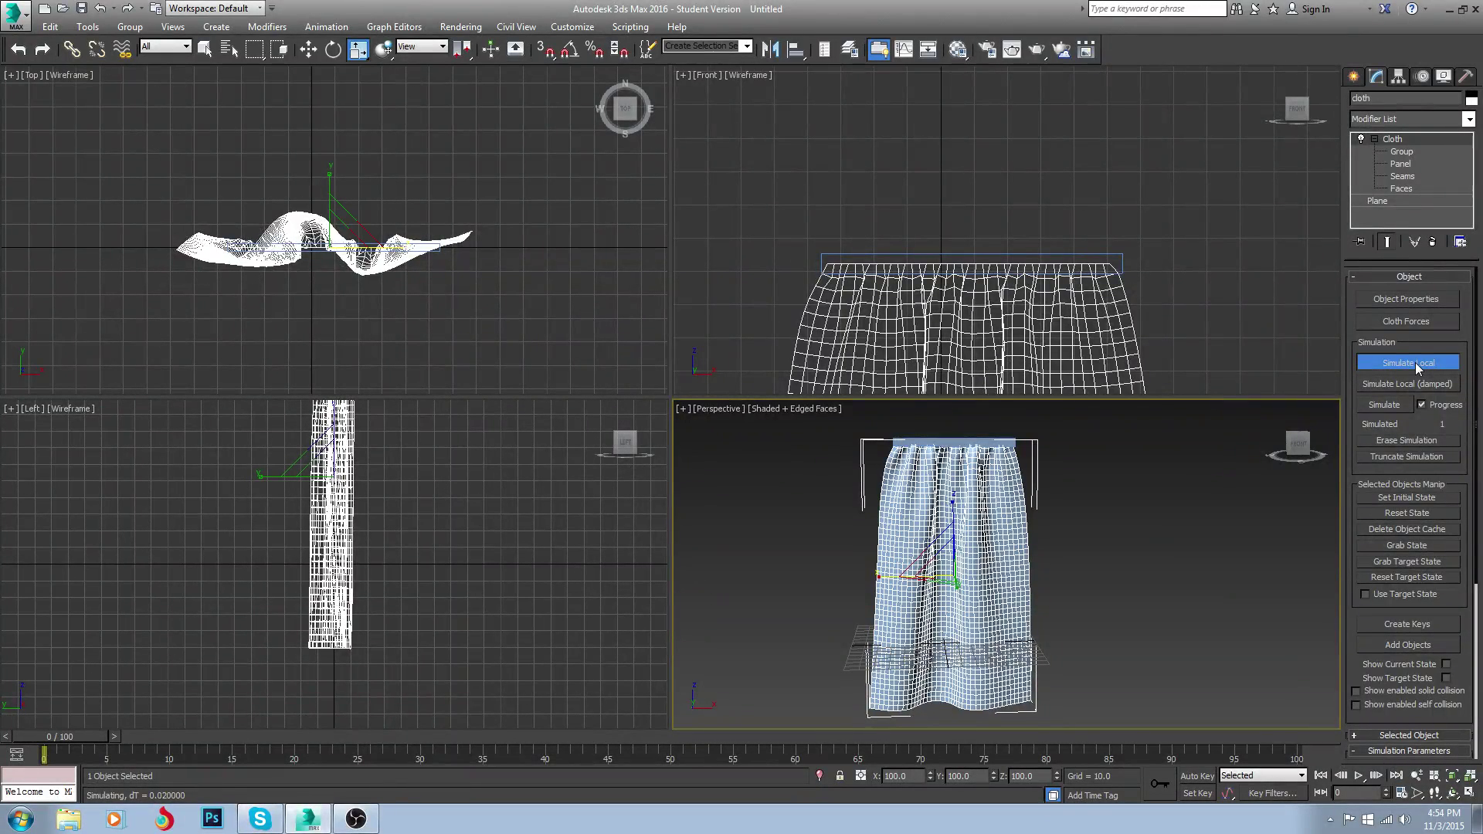
click(1416, 363)
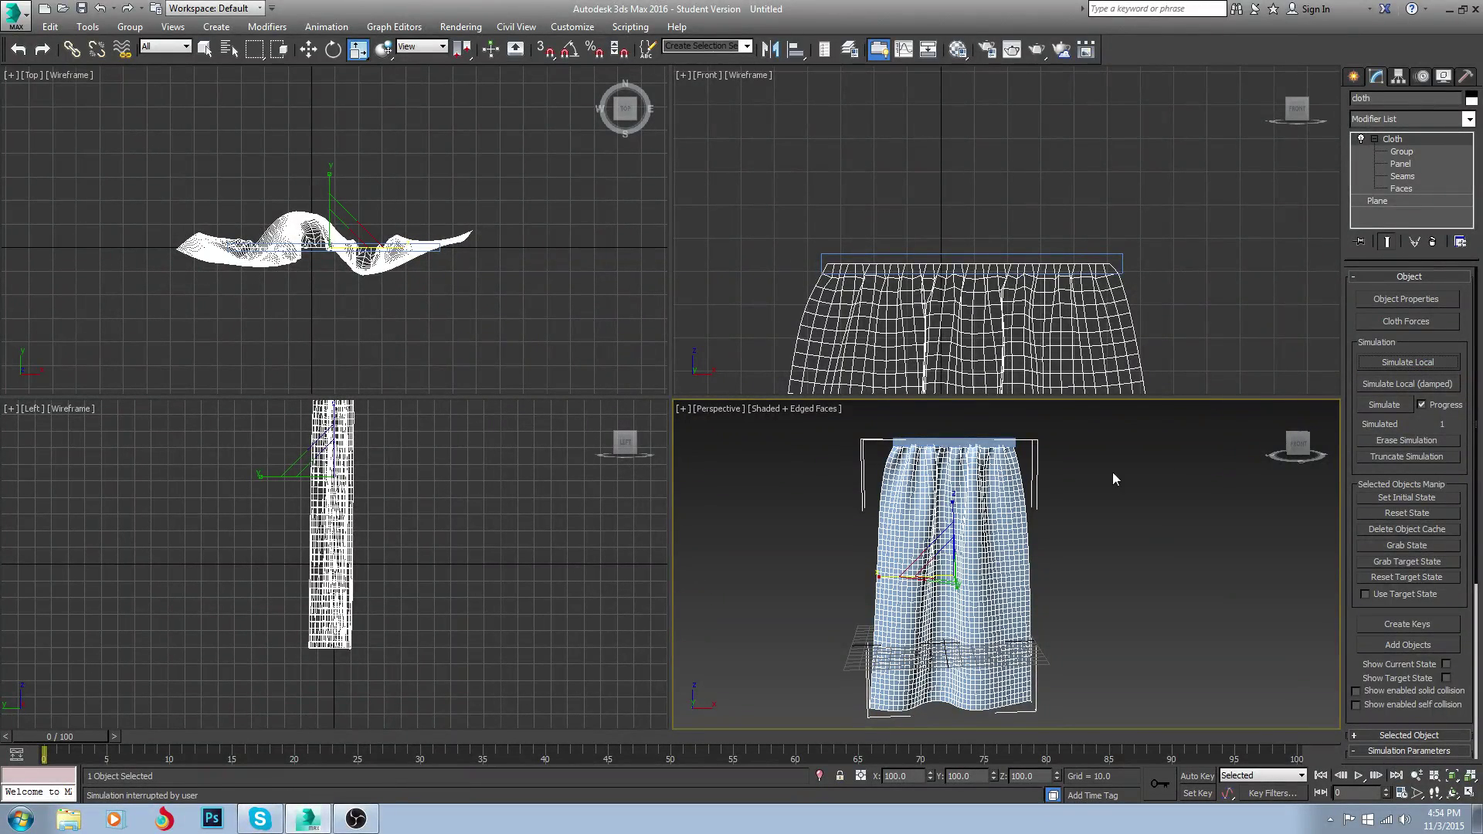
Add a TurboSmooth modifier on top of the Cloth modifier on the gathered curtain and deselect it
mouse_move(1010, 546)
alt+middle_down()
mouse_move(888, 546)
mouse_move(1000, 548)
alt+middle_up()
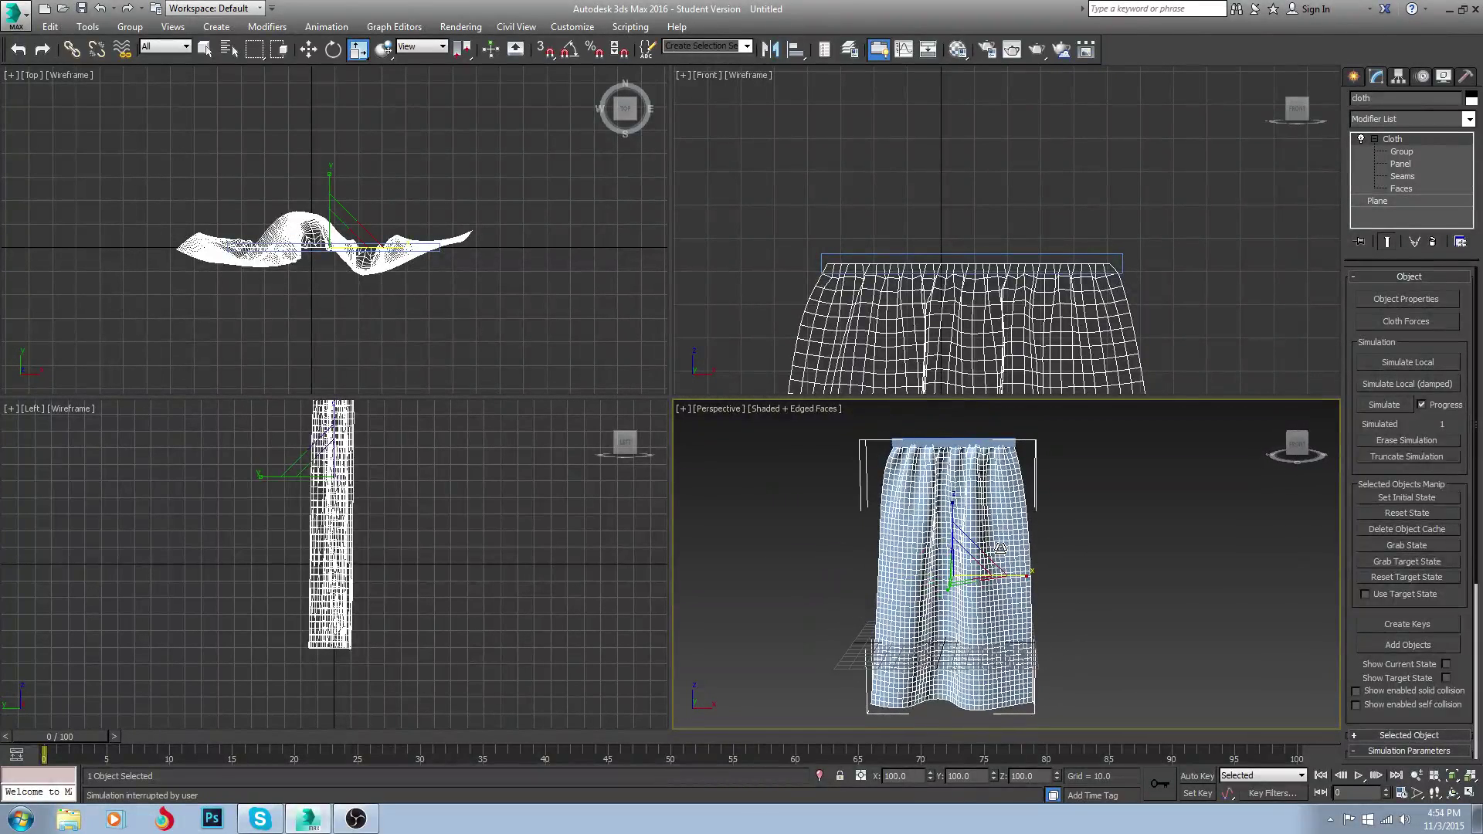
click(1415, 120)
text(tu)
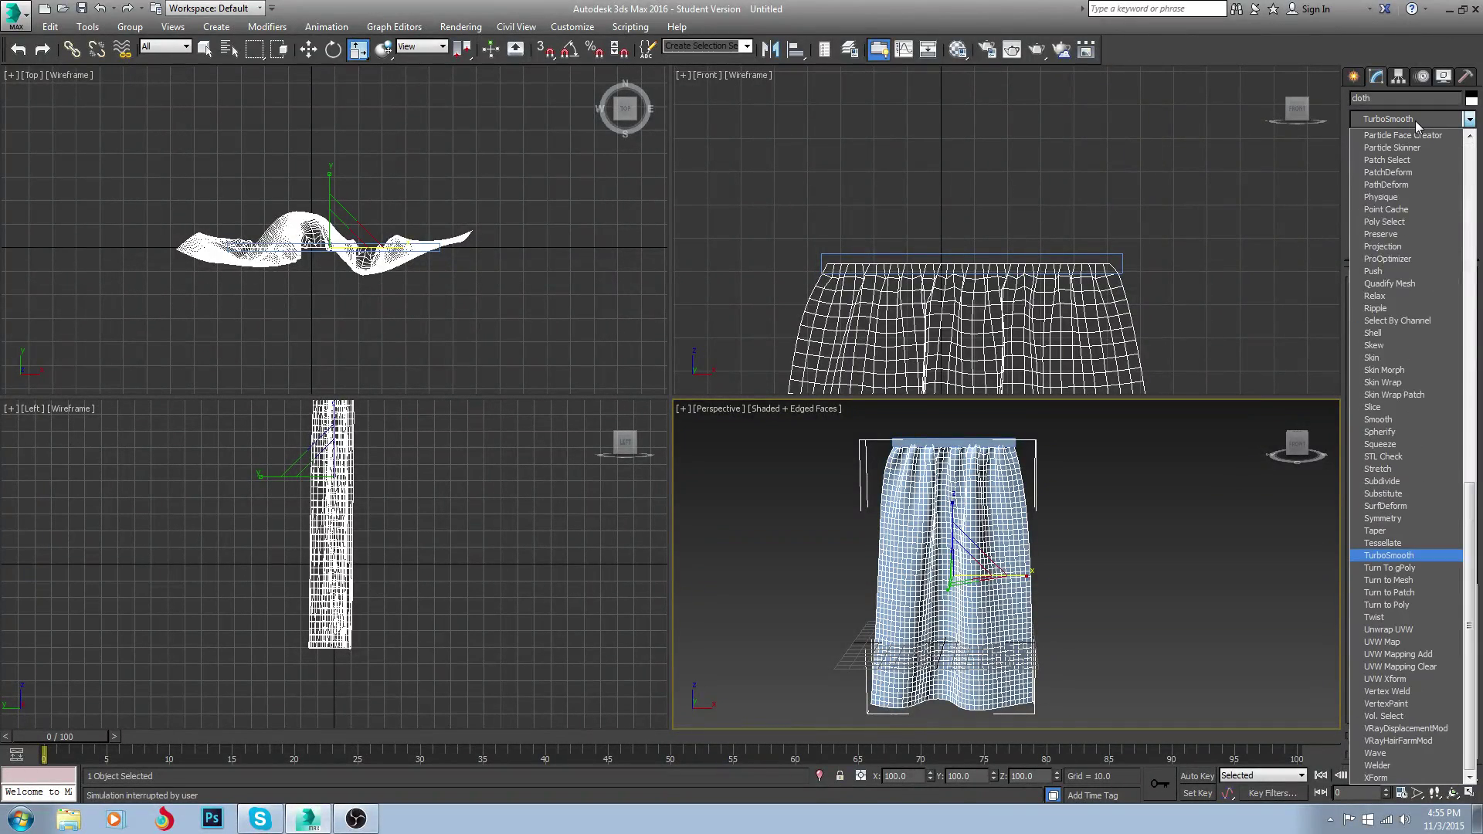
key(Return)
middle_drag(993, 471, 1019, 488)
scroll(1003, 476, up, 2)
scroll(1004, 476, up, 2)
click(1128, 522)
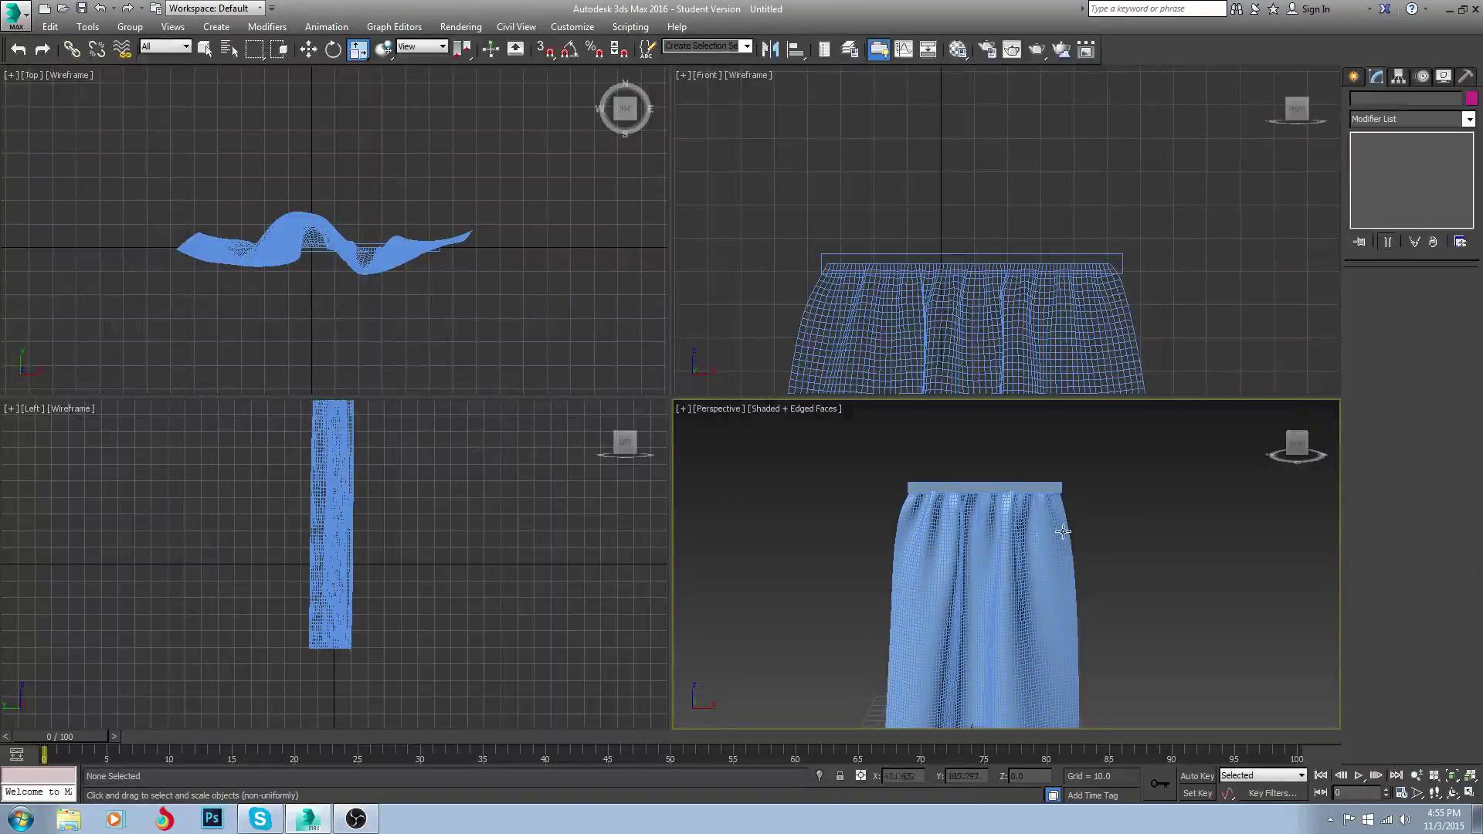
Delete the box rod along the curtain's upper edge
click(1035, 487)
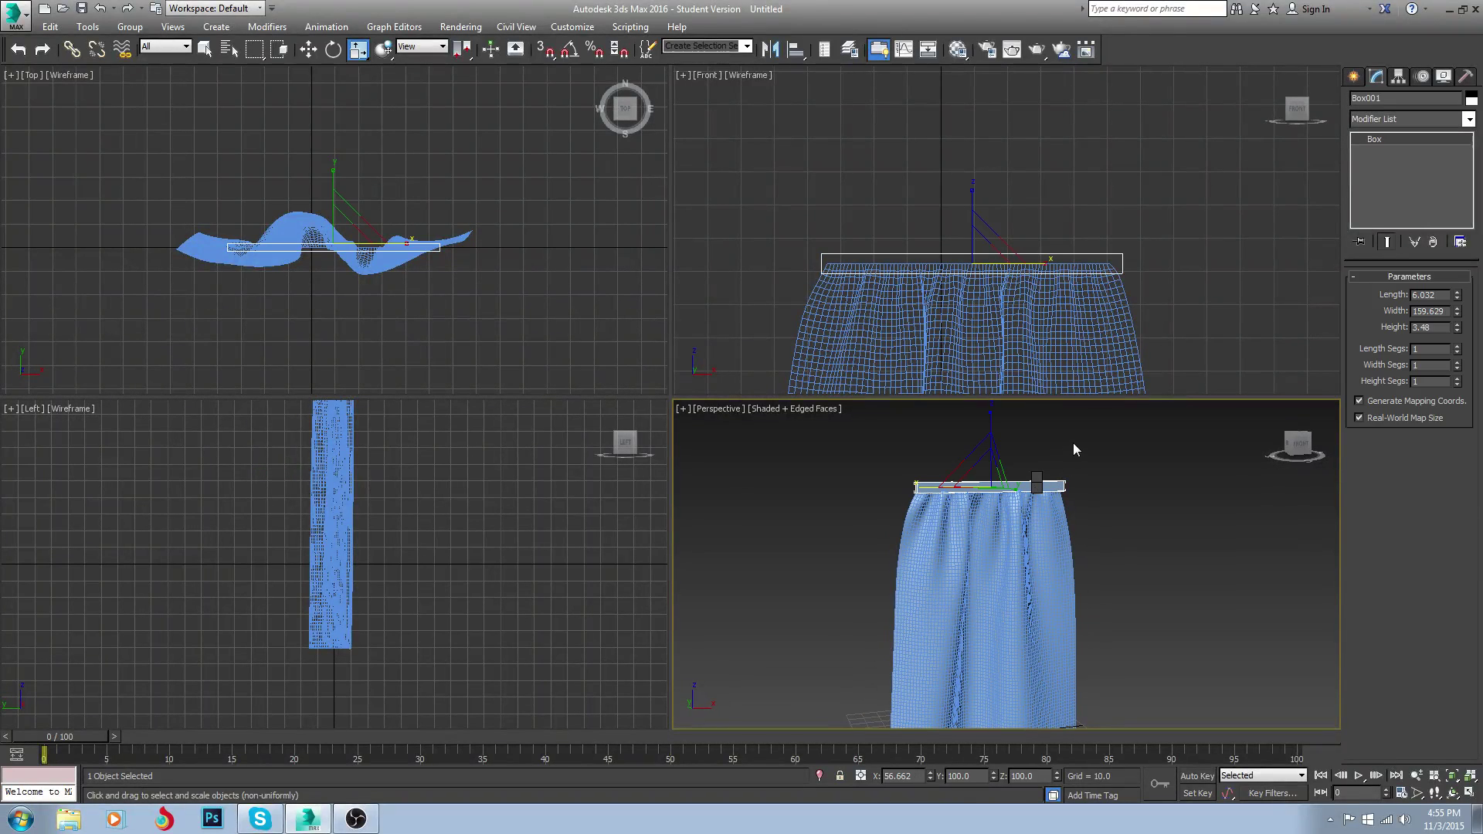
key(Delete)
alt+middle_drag(1013, 530, 966, 507)
scroll(1009, 534, up, 6)
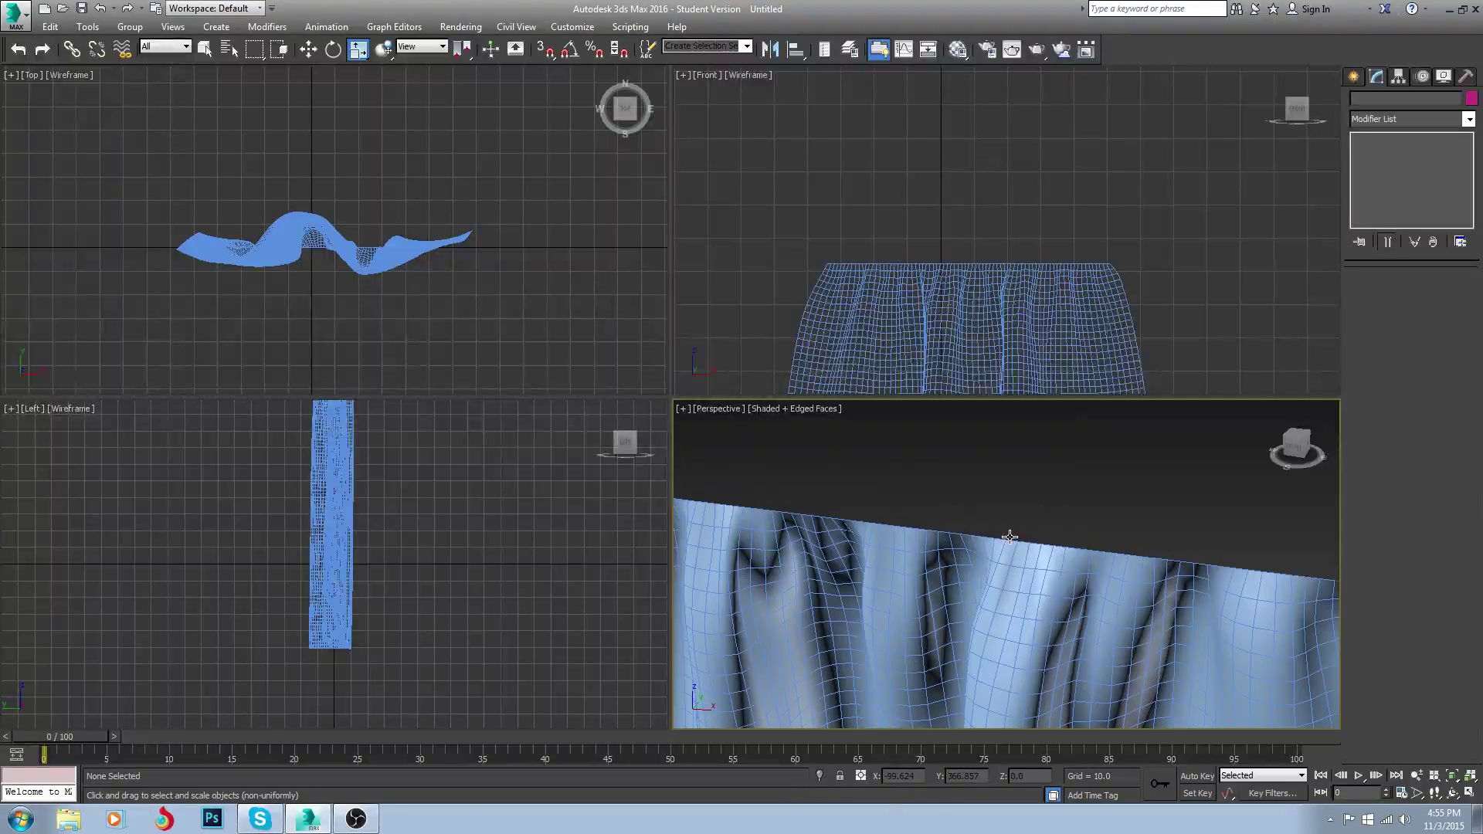
alt+middle_drag(991, 560, 955, 533)
middle_drag(943, 625, 1037, 508)
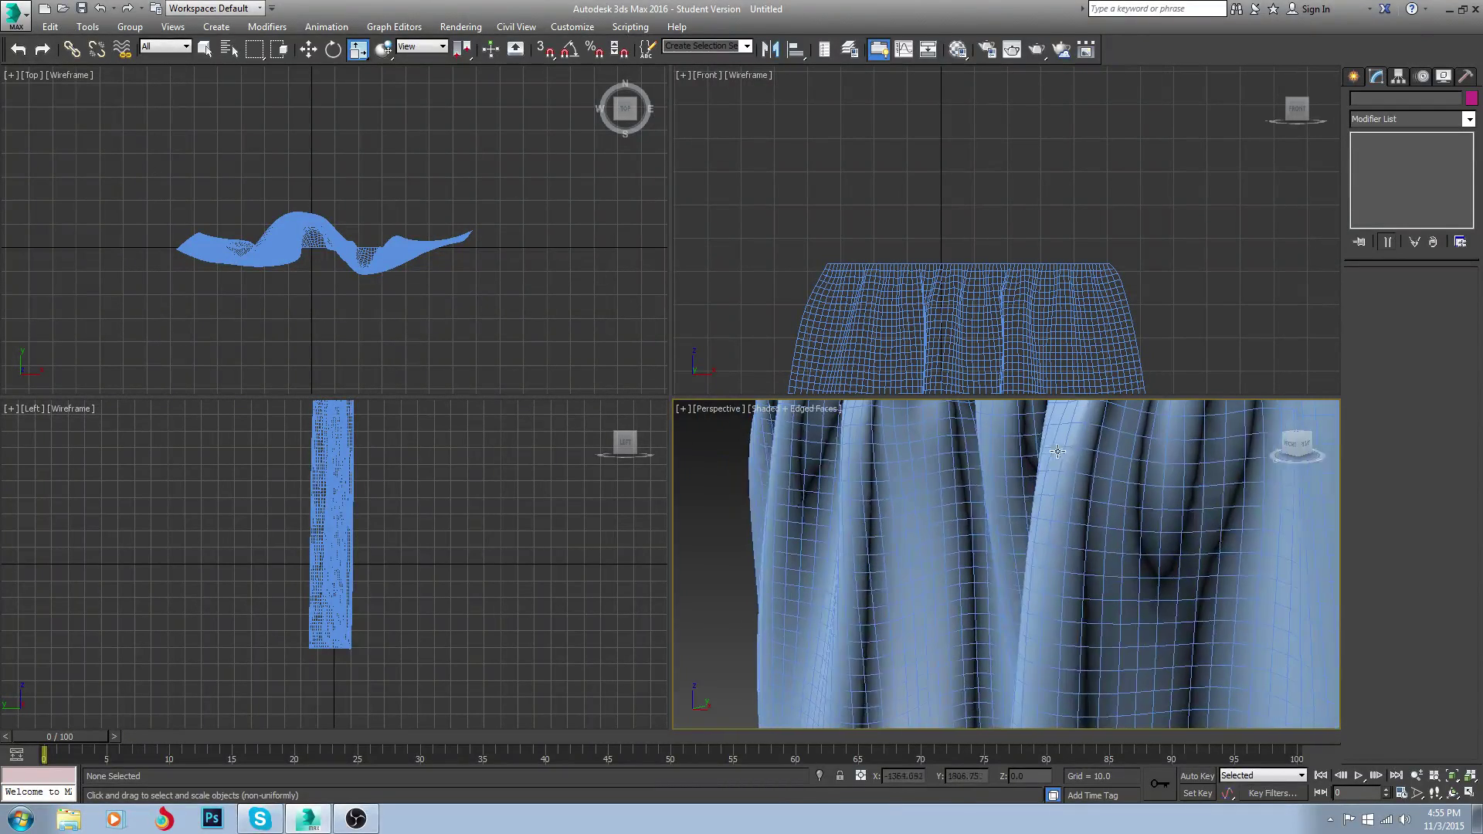
scroll(1037, 509, down, 6)
alt+middle_drag(1029, 565, 976, 507)
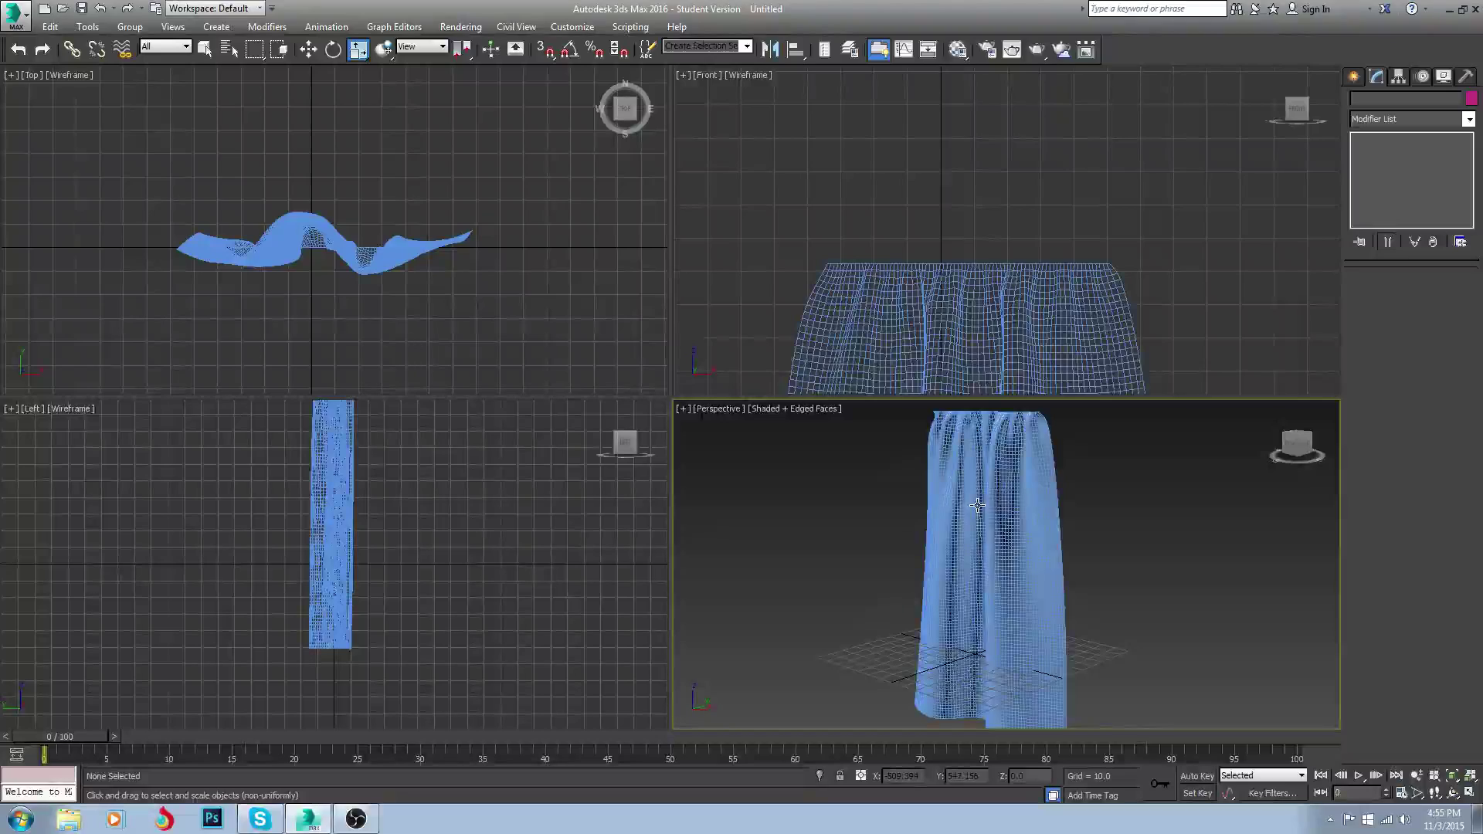
Maximize the perspective viewport and turn off the edged faces display to show the curtain in plain shading
key(alt+w)
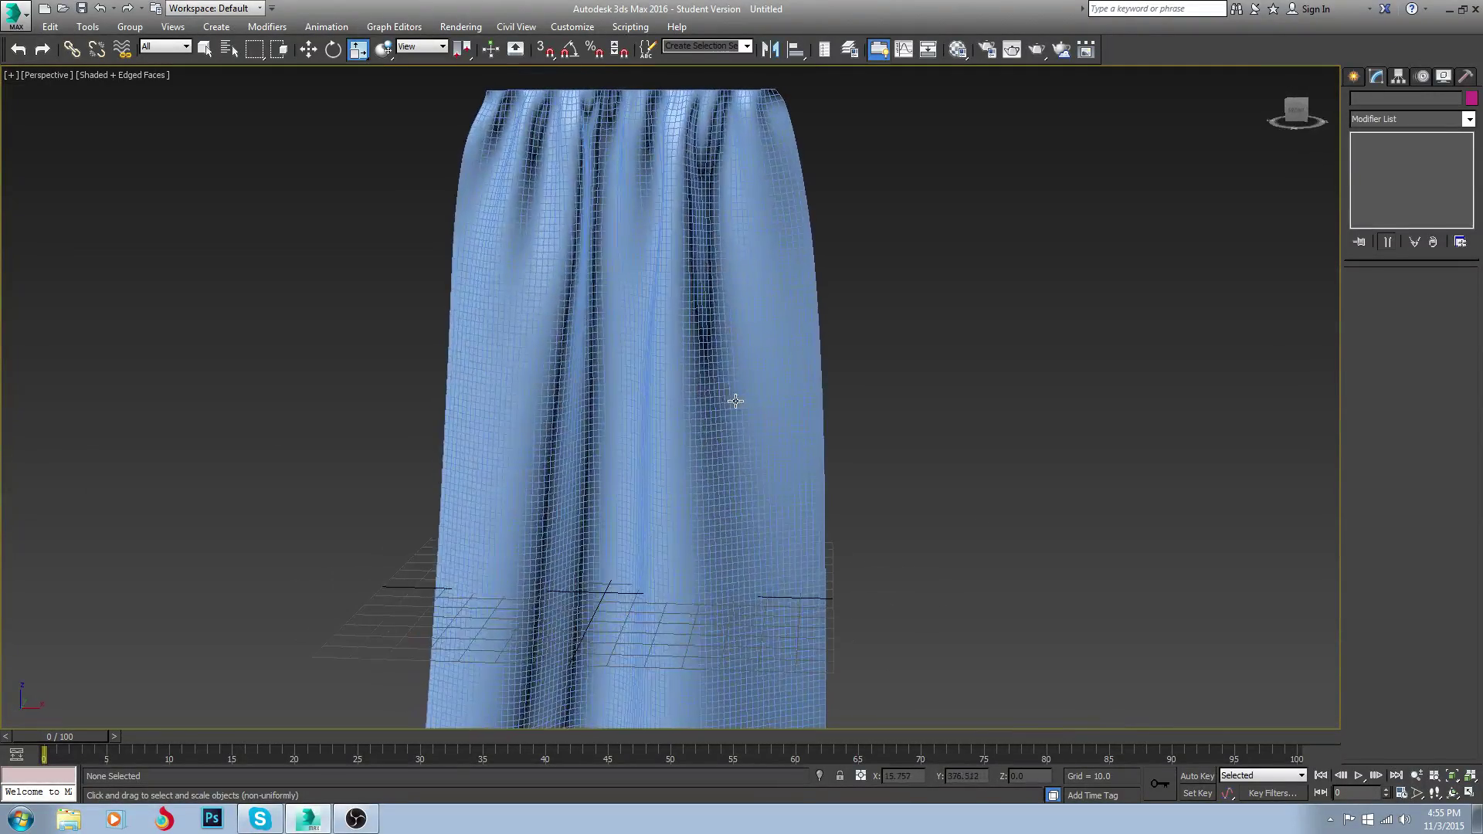
scroll(683, 412, down, 2)
key(F4)
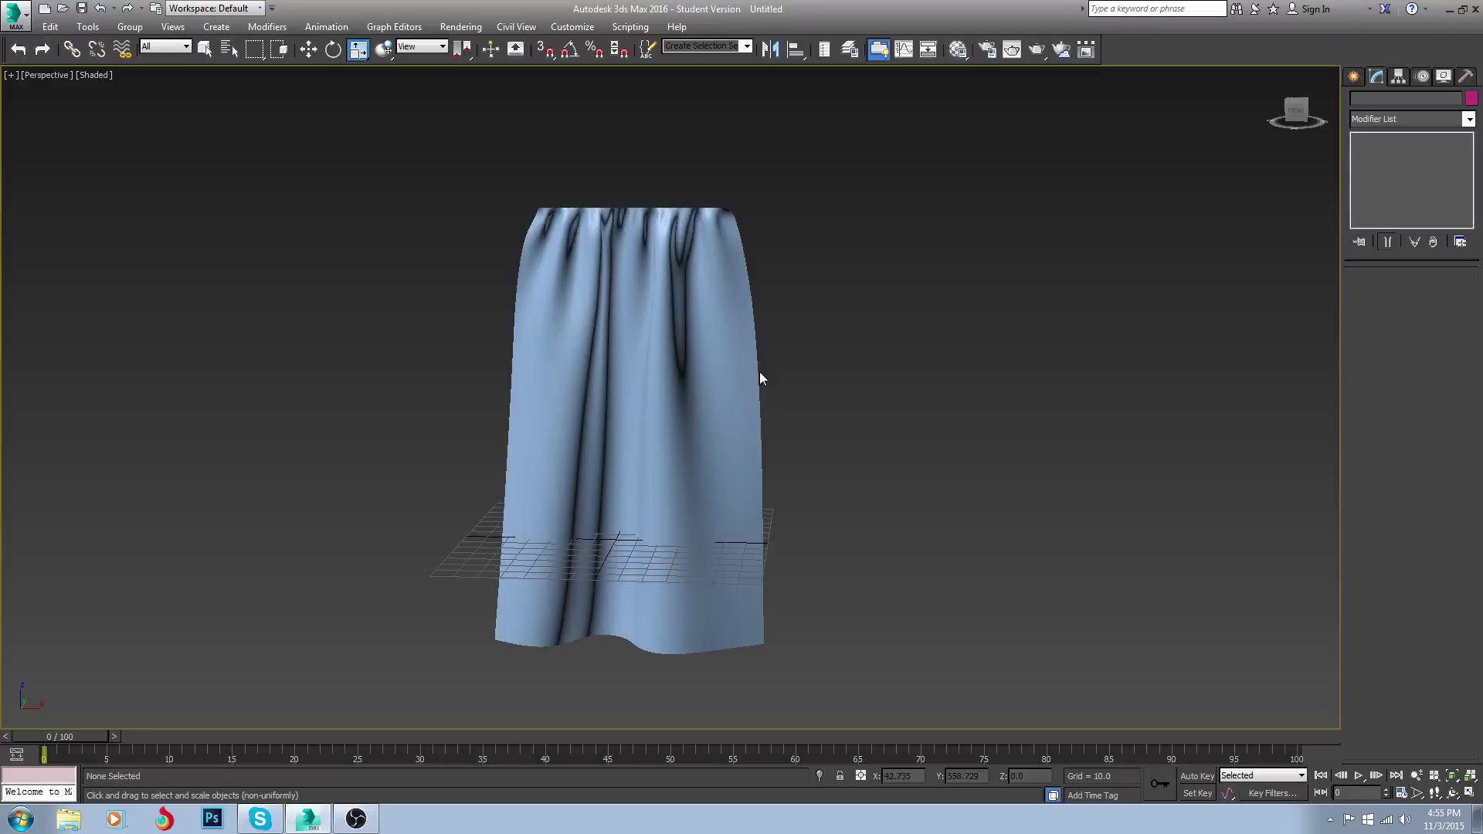
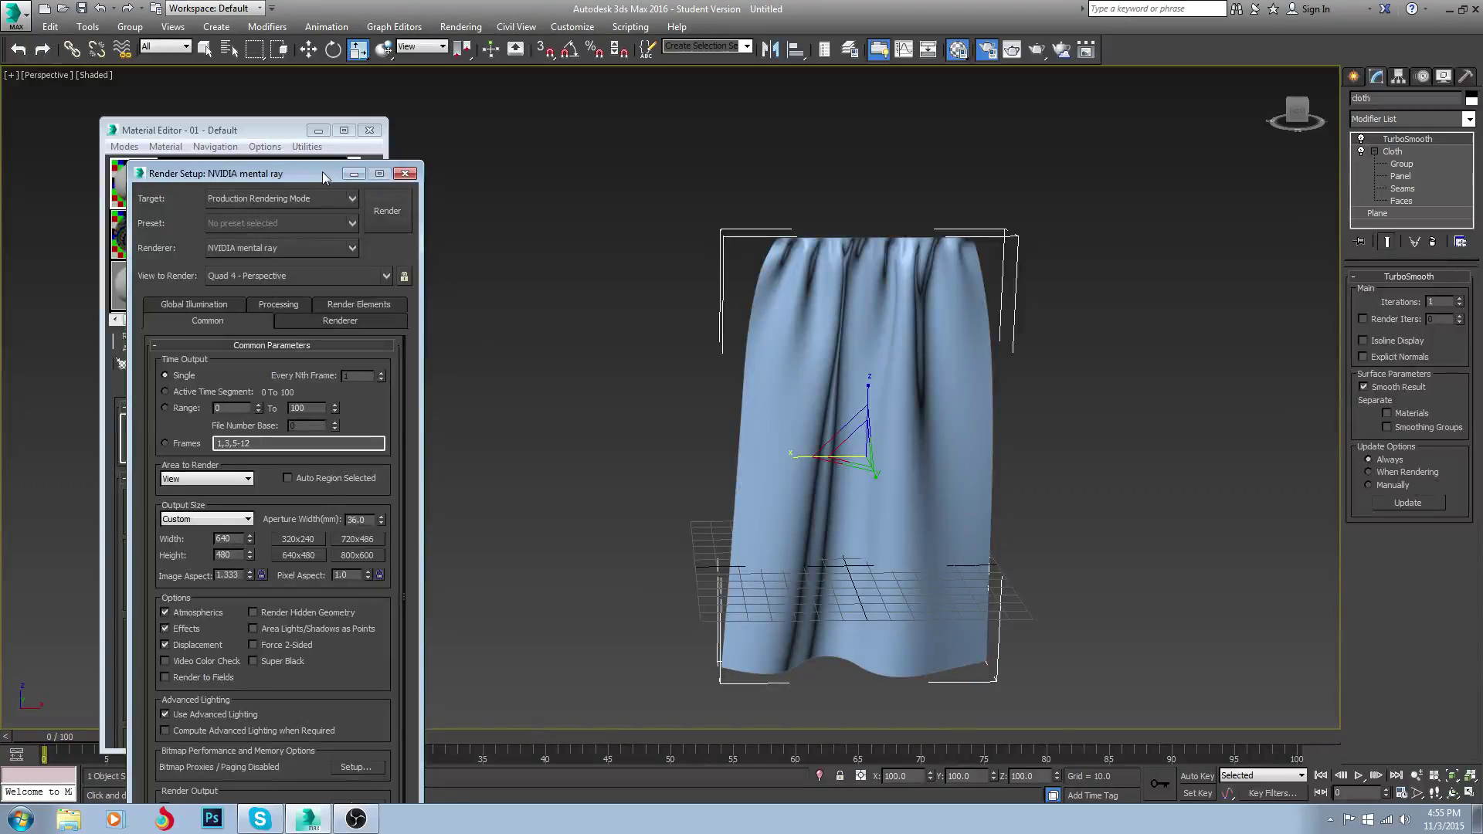
Check the available renderers in the render setup and close it, keeping NVIDIA mental ray
drag(323, 172, 646, 100)
click(675, 175)
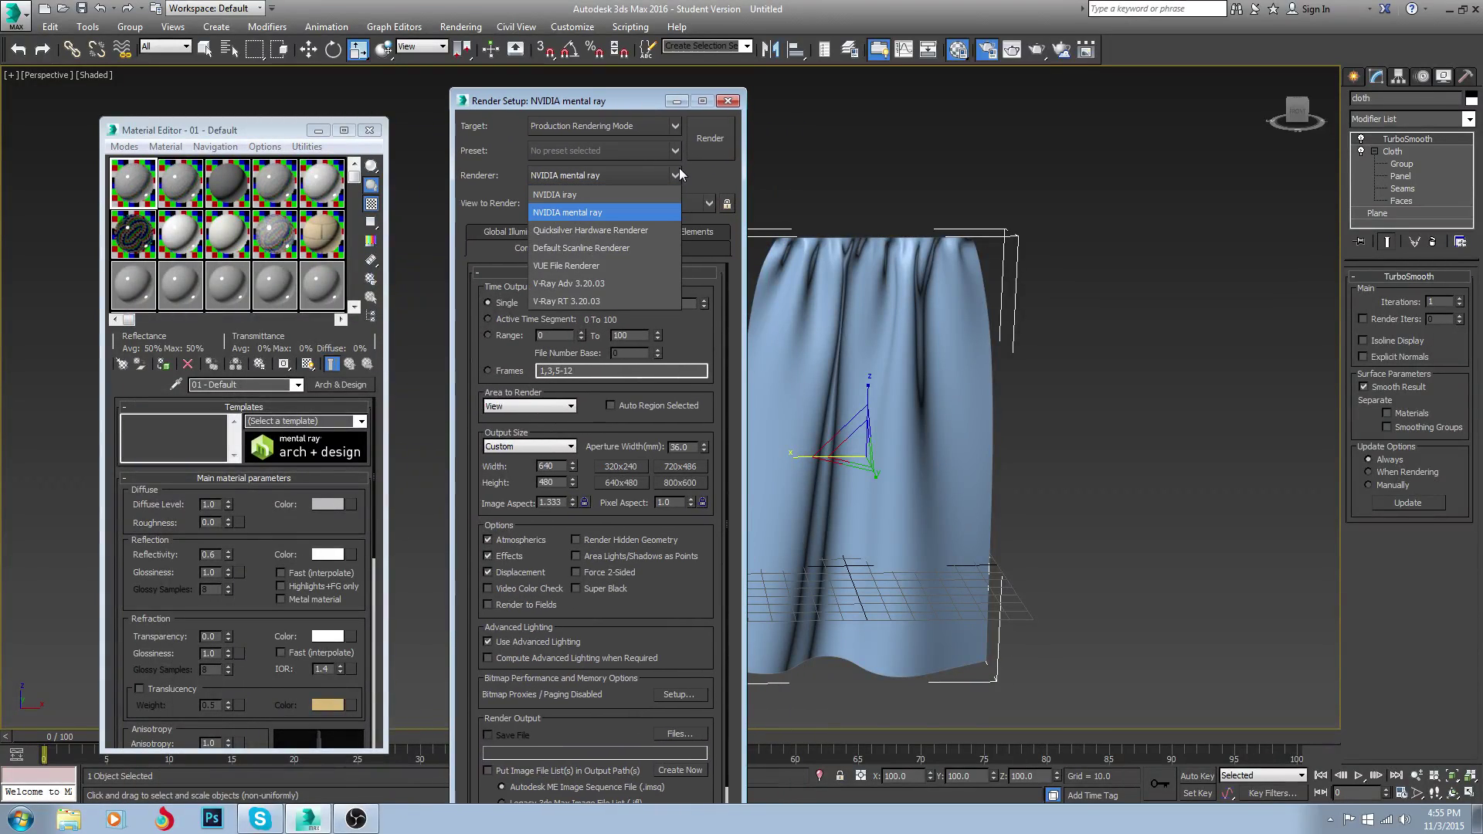
click(680, 169)
click(727, 101)
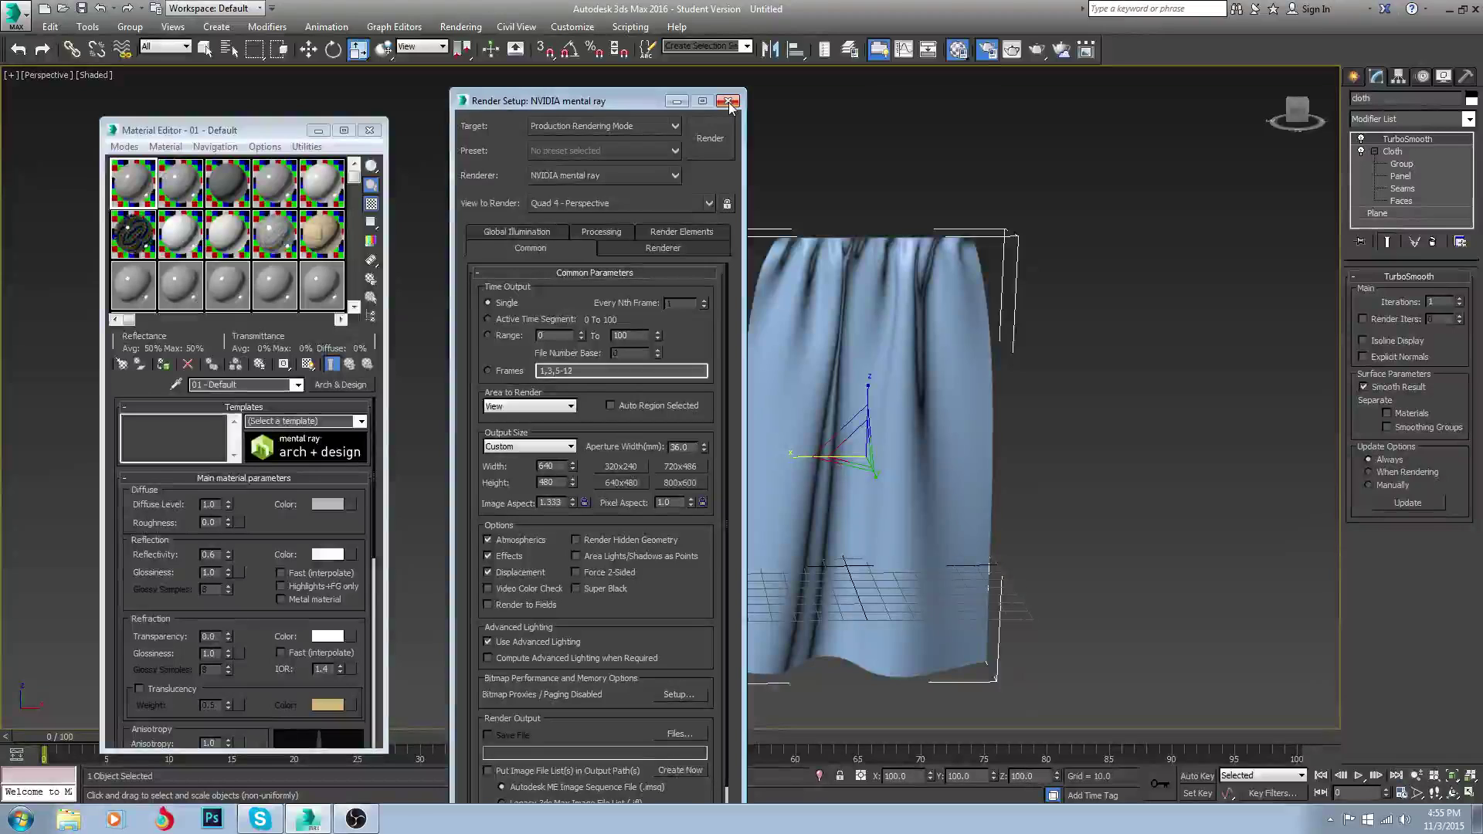
Change the first material slot, 01 - Default, from Arch & Design to a Standard material
click(129, 187)
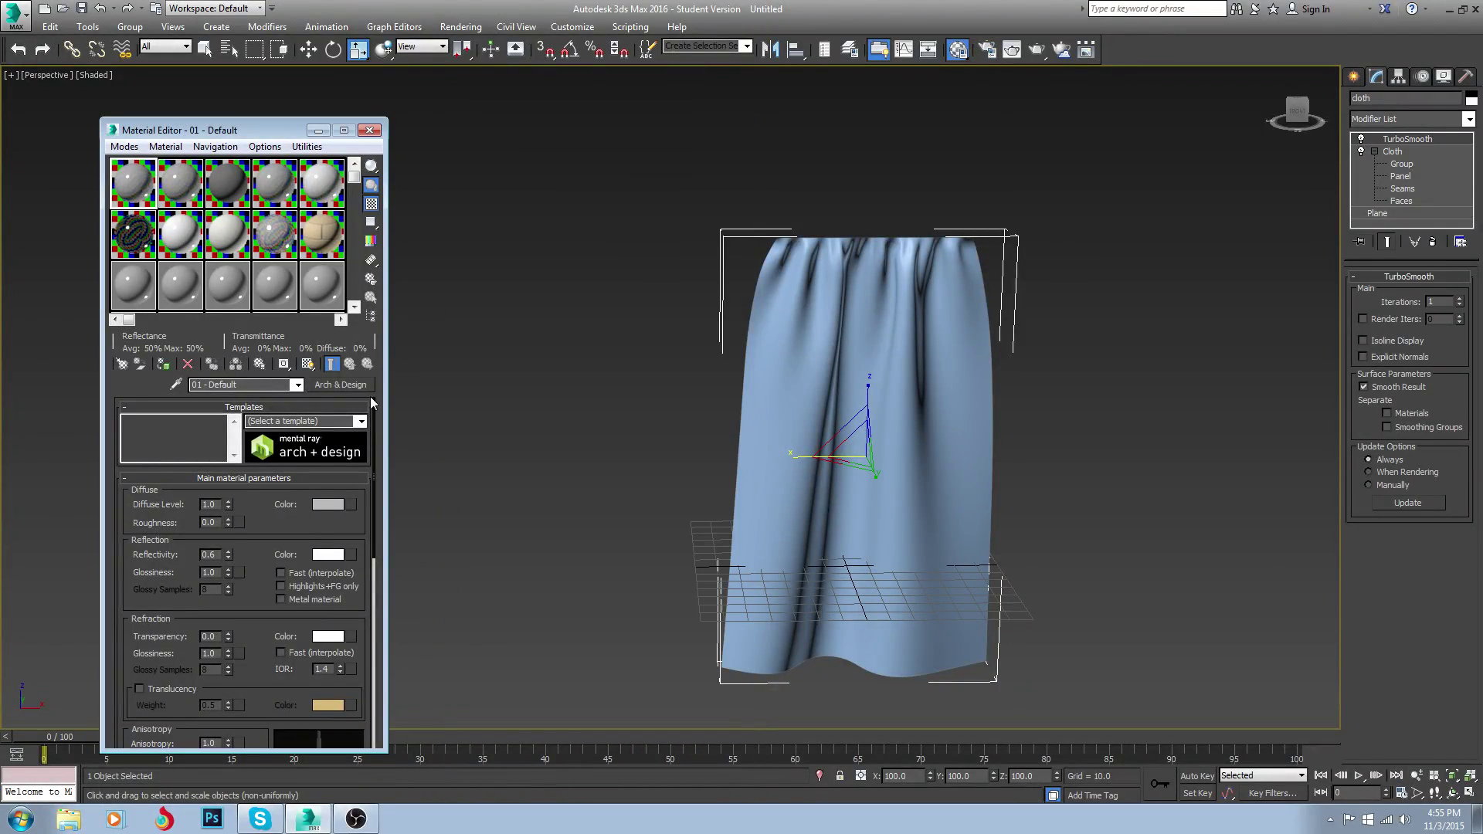
click(347, 385)
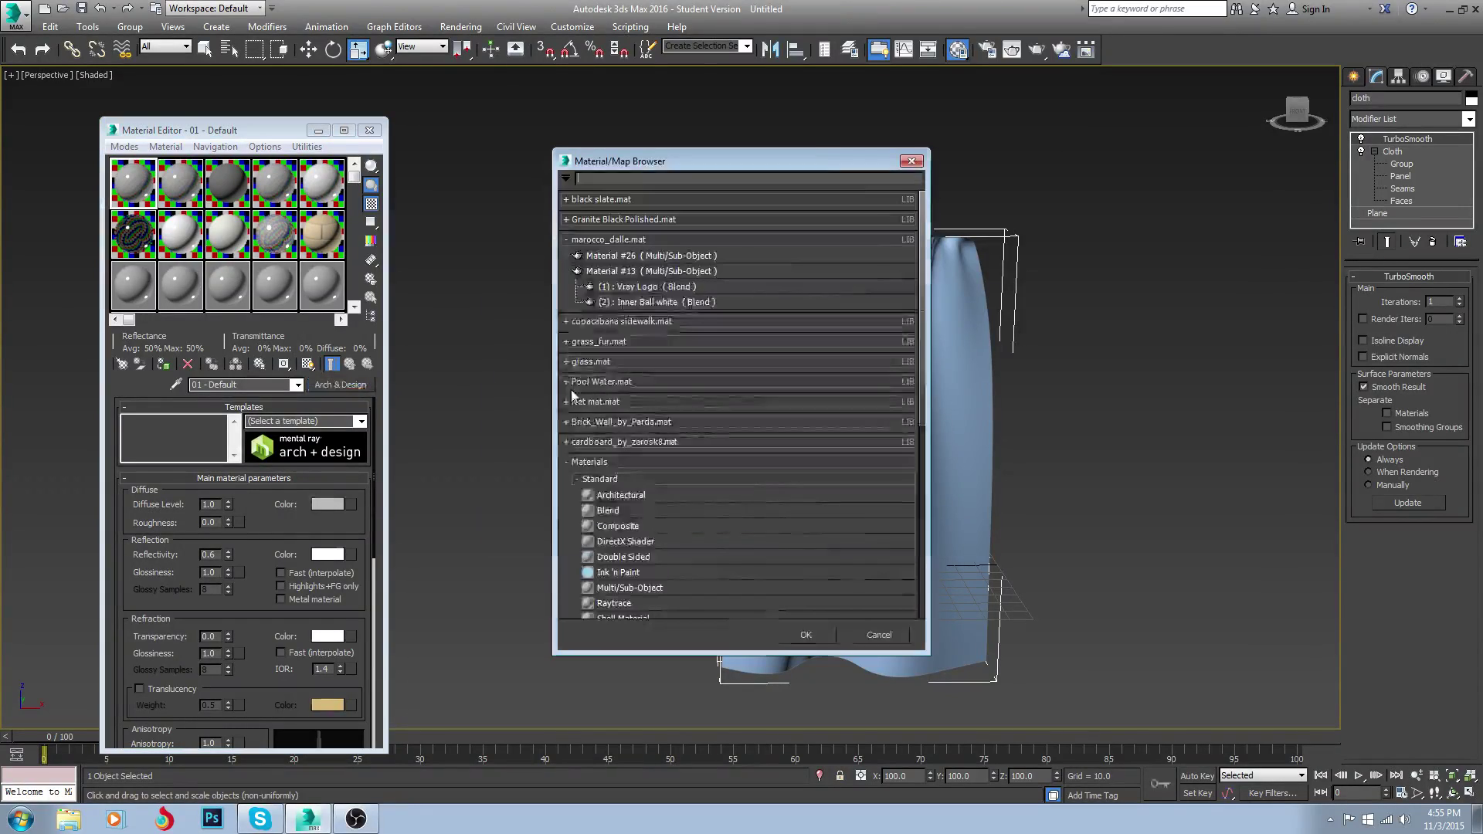
click(954, 527)
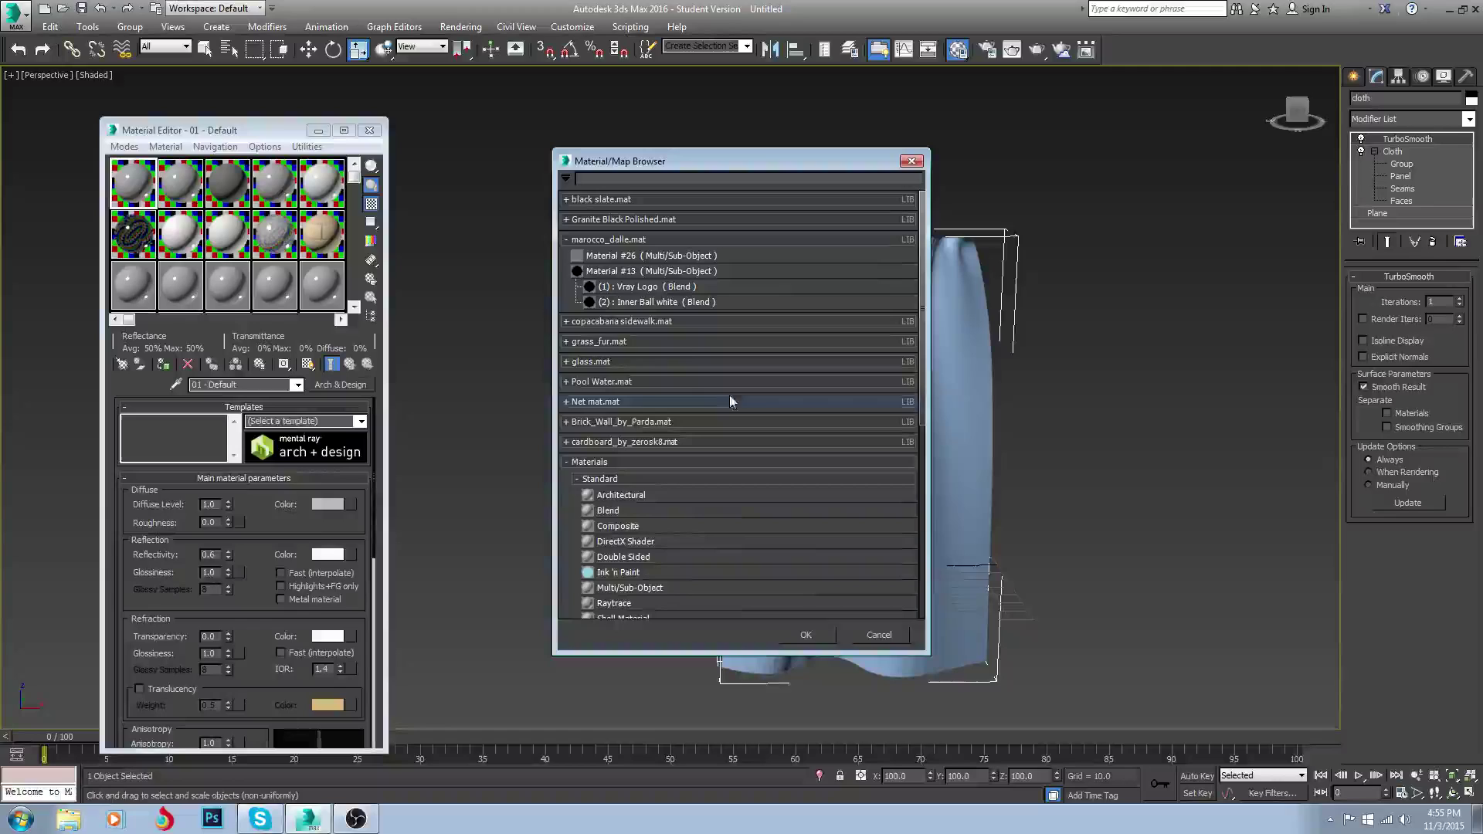
scroll(593, 465, down, 5)
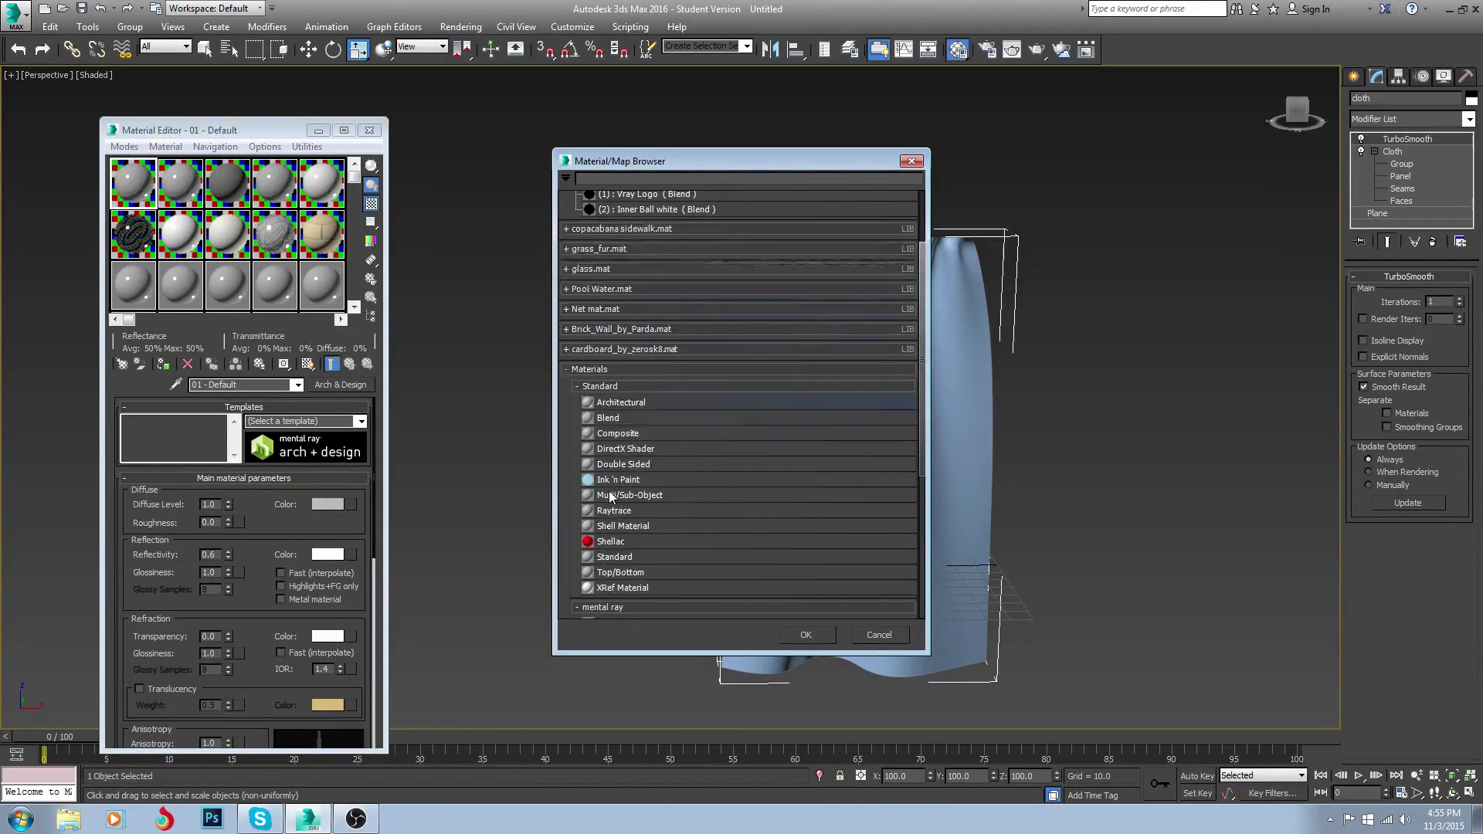
double_click(635, 540)
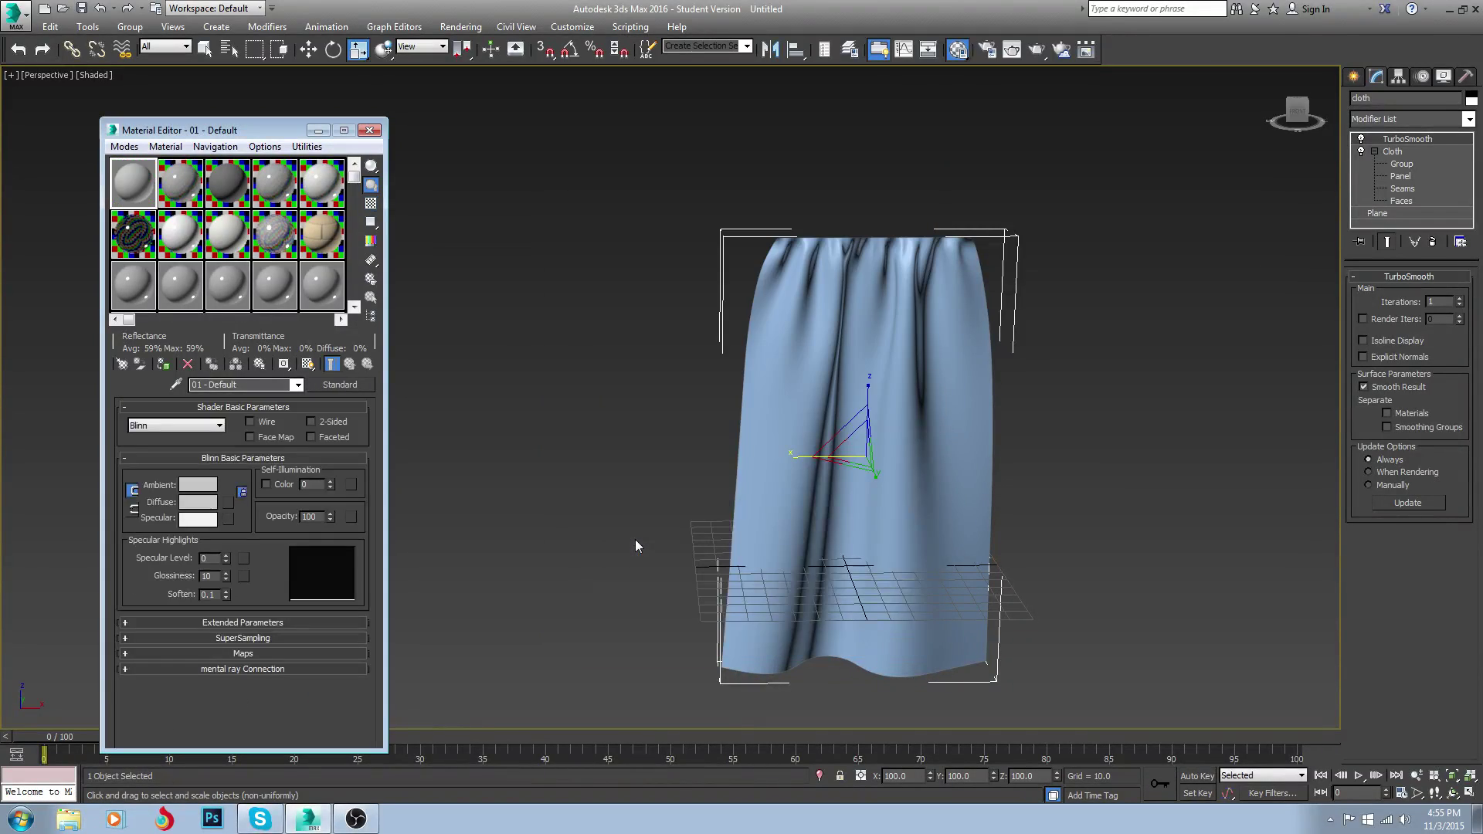
Enable the Standard material's Opacity map, choose a Bitmap for it and browse to the Desktop for the image
click(252, 653)
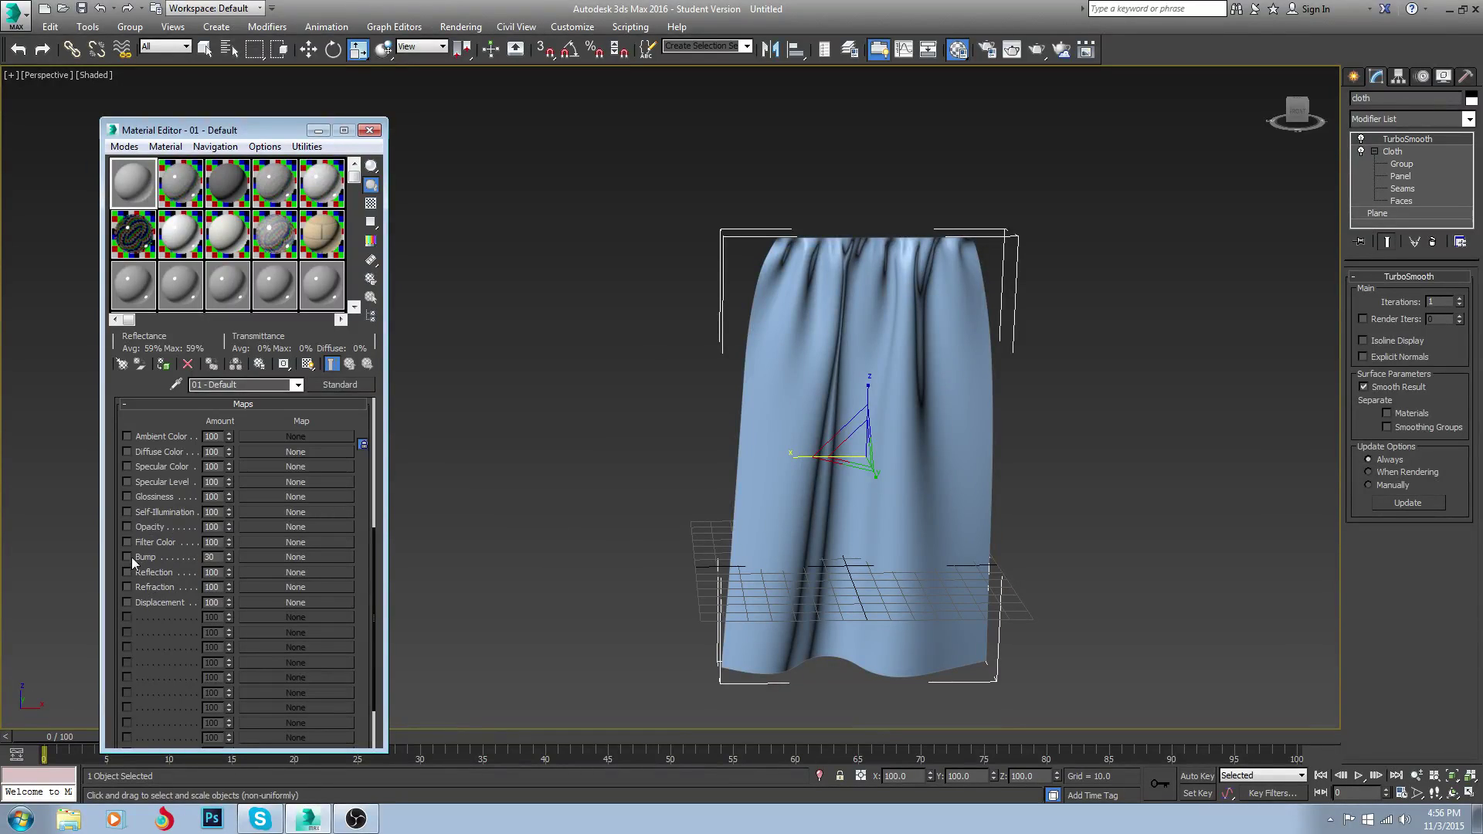
click(126, 527)
click(281, 526)
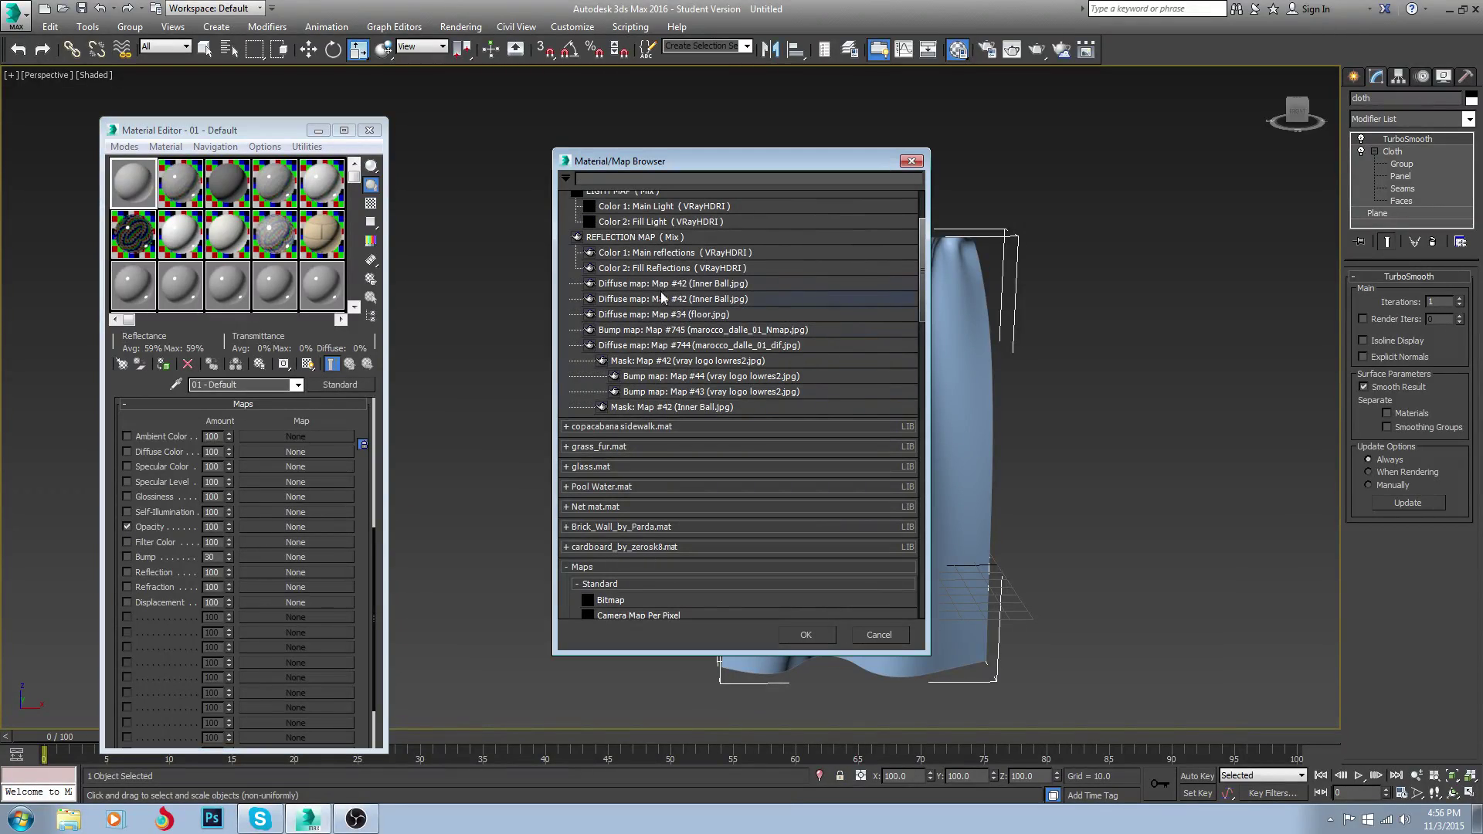
scroll(627, 478, down, 5)
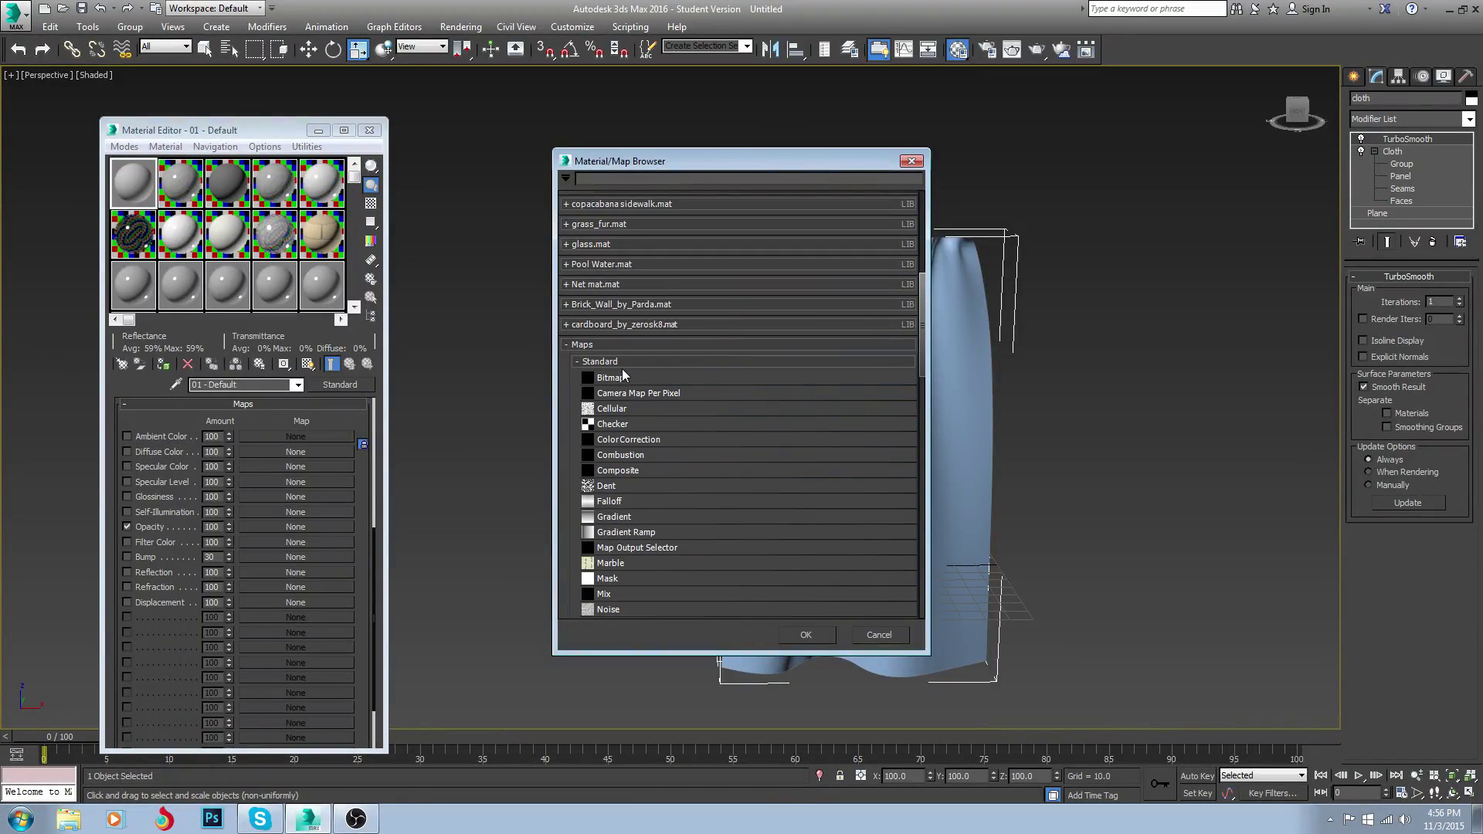
double_click(618, 379)
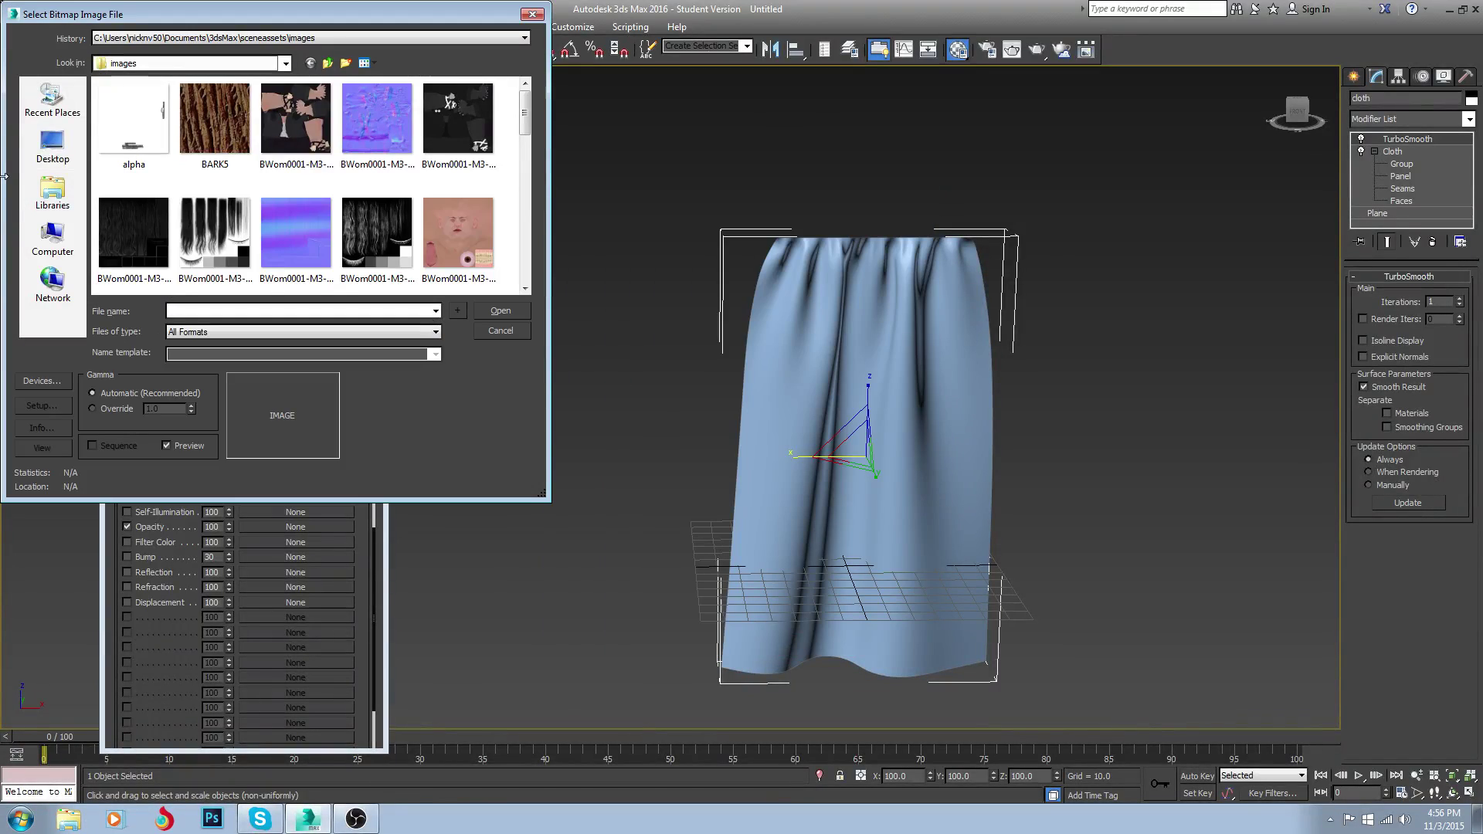
click(52, 147)
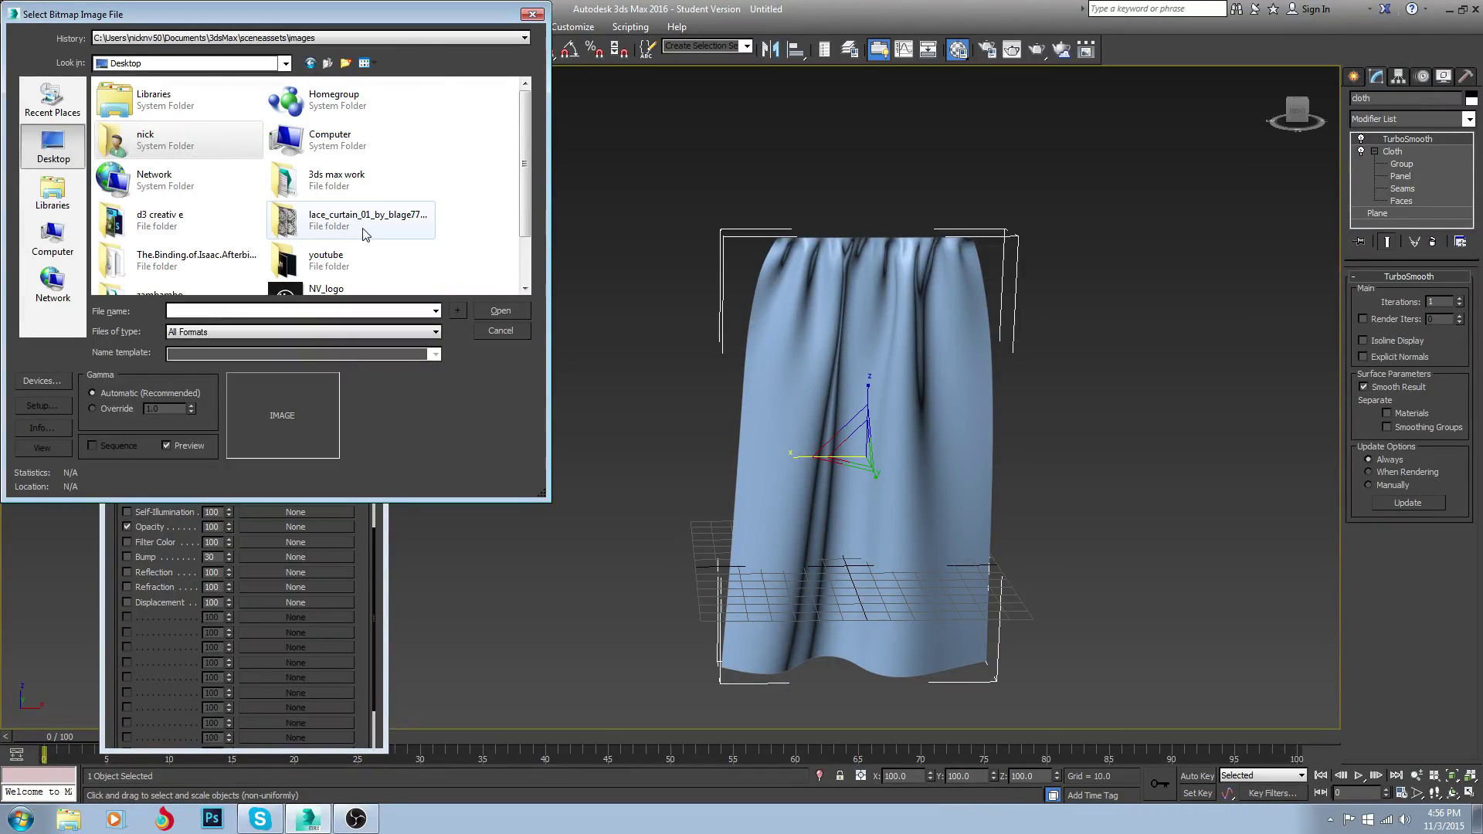
Switch to Windows Explorer, open the lace curtain folder on the Desktop and examine the lace_01A image's pattern up close
click(69, 819)
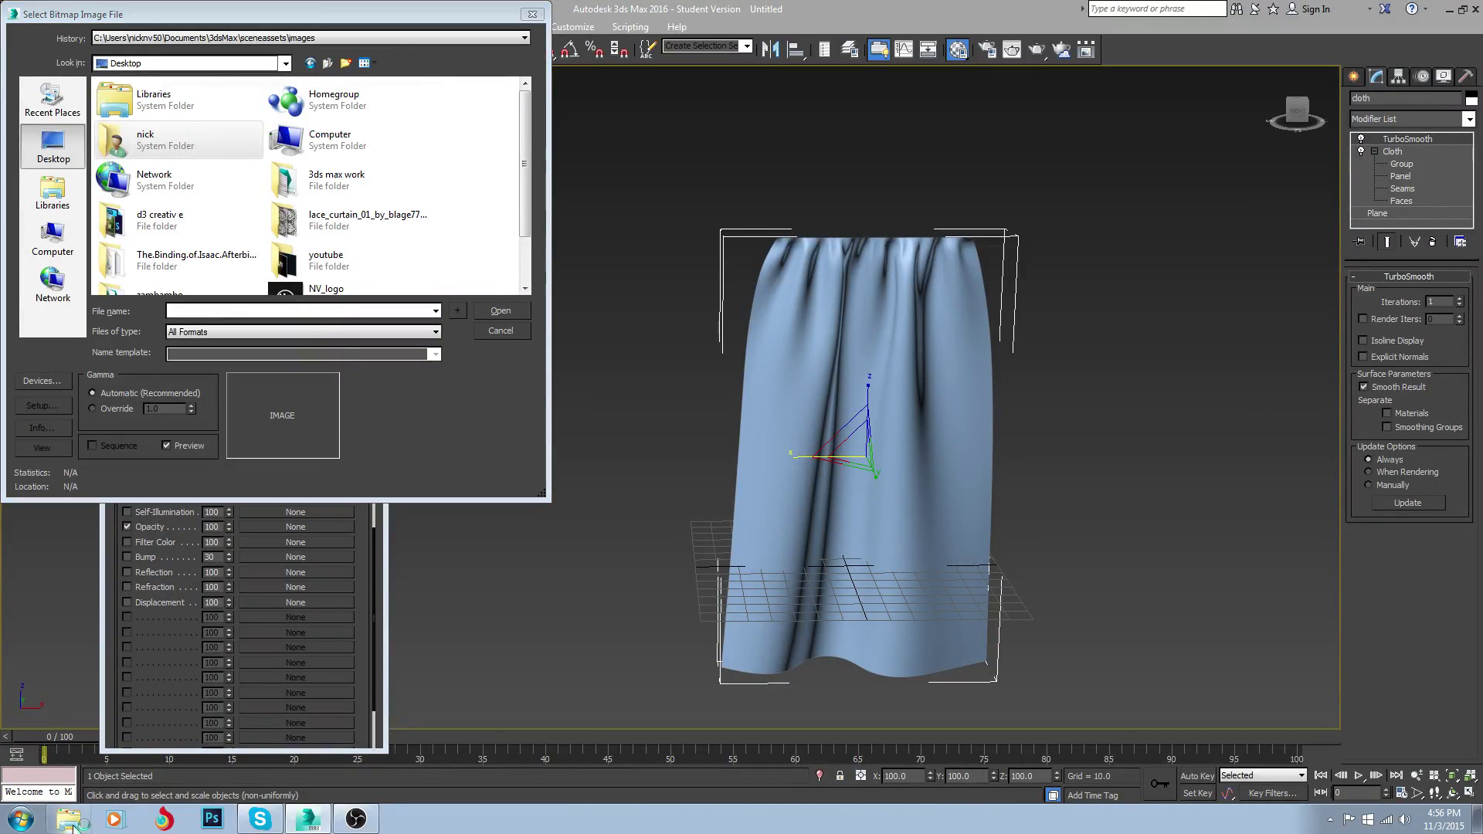
click(543, 157)
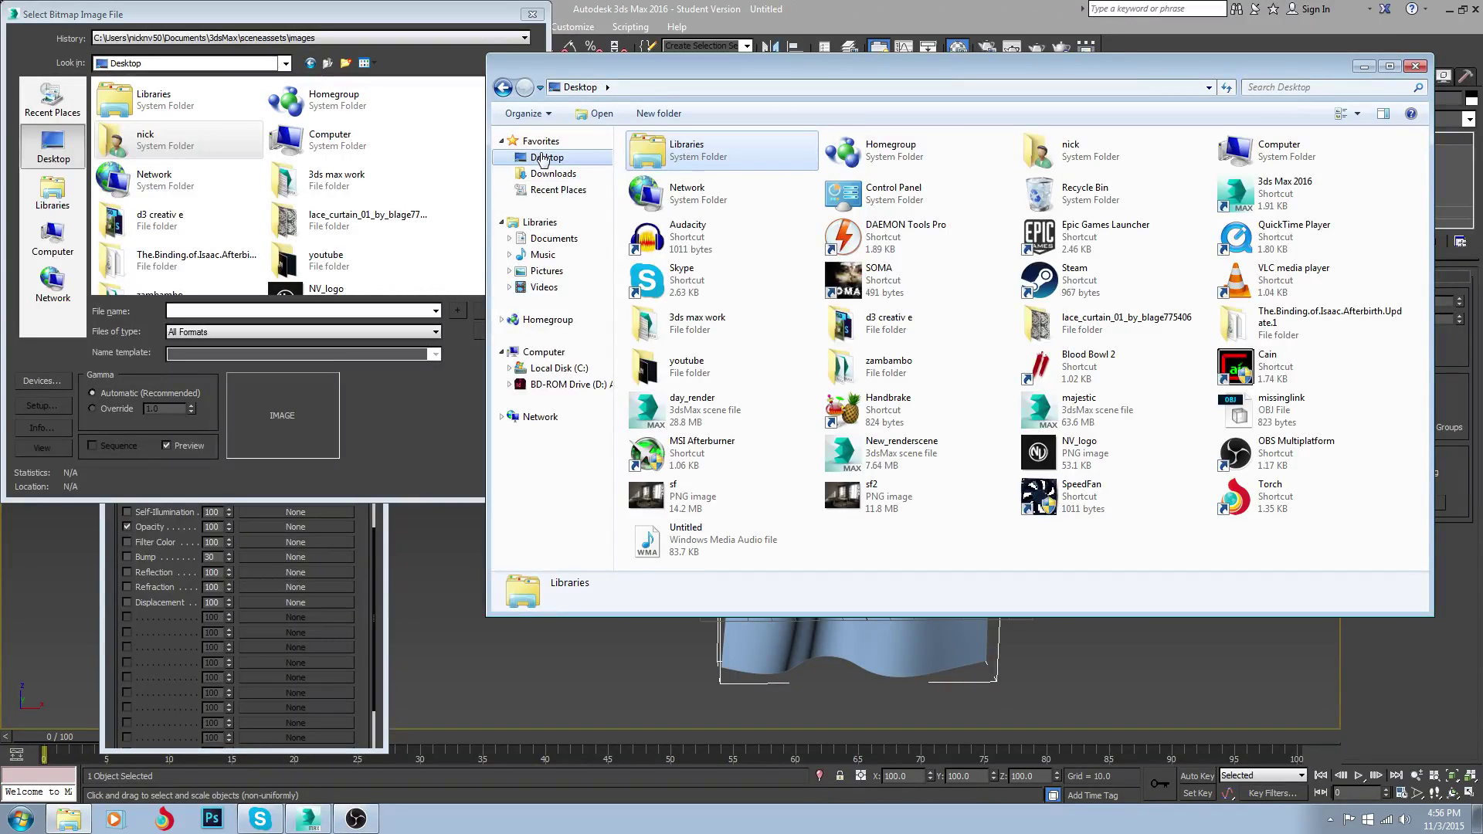
double_click(1081, 325)
double_click(682, 190)
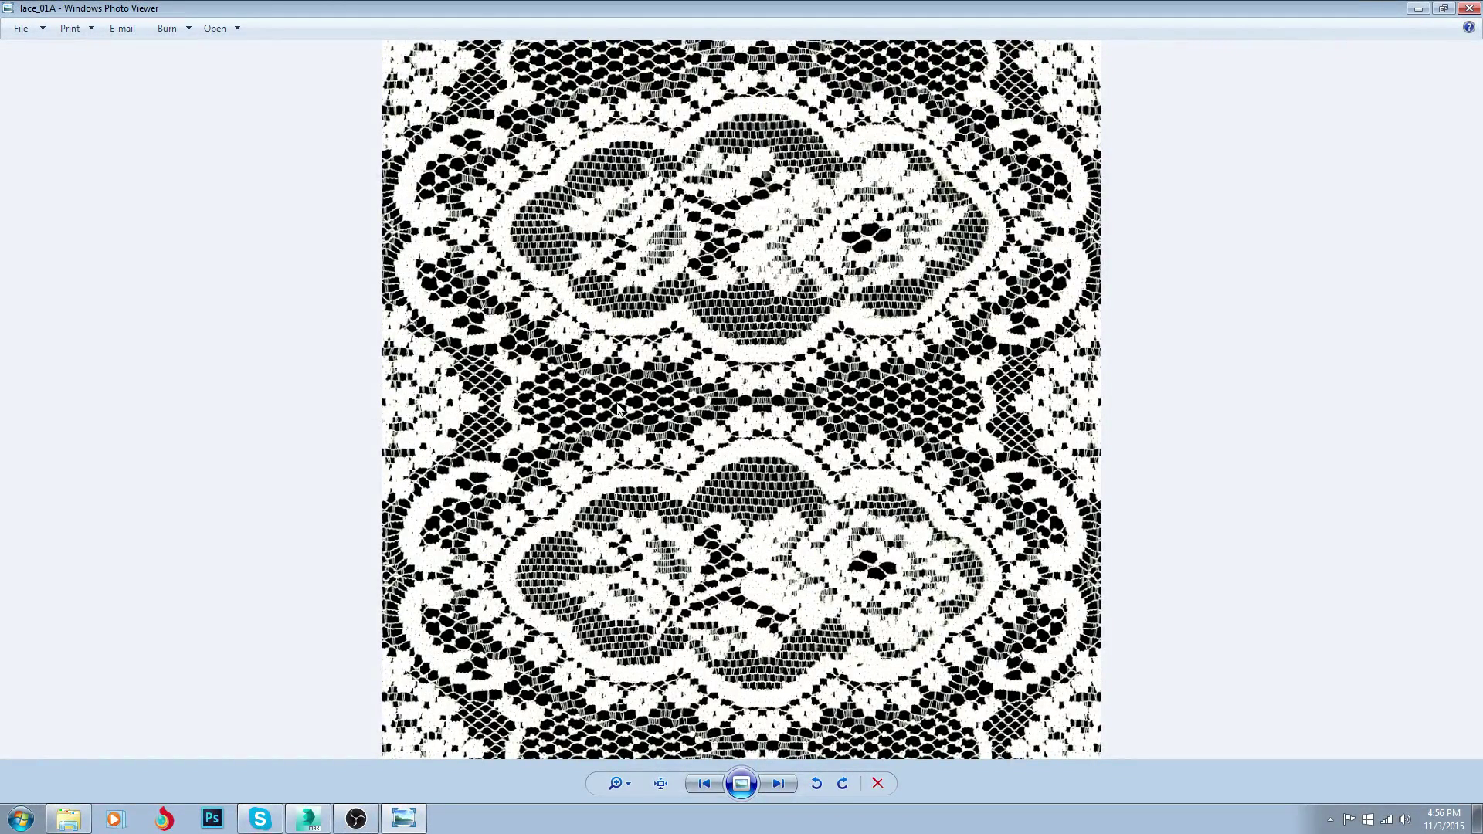
scroll(618, 407, up, 3)
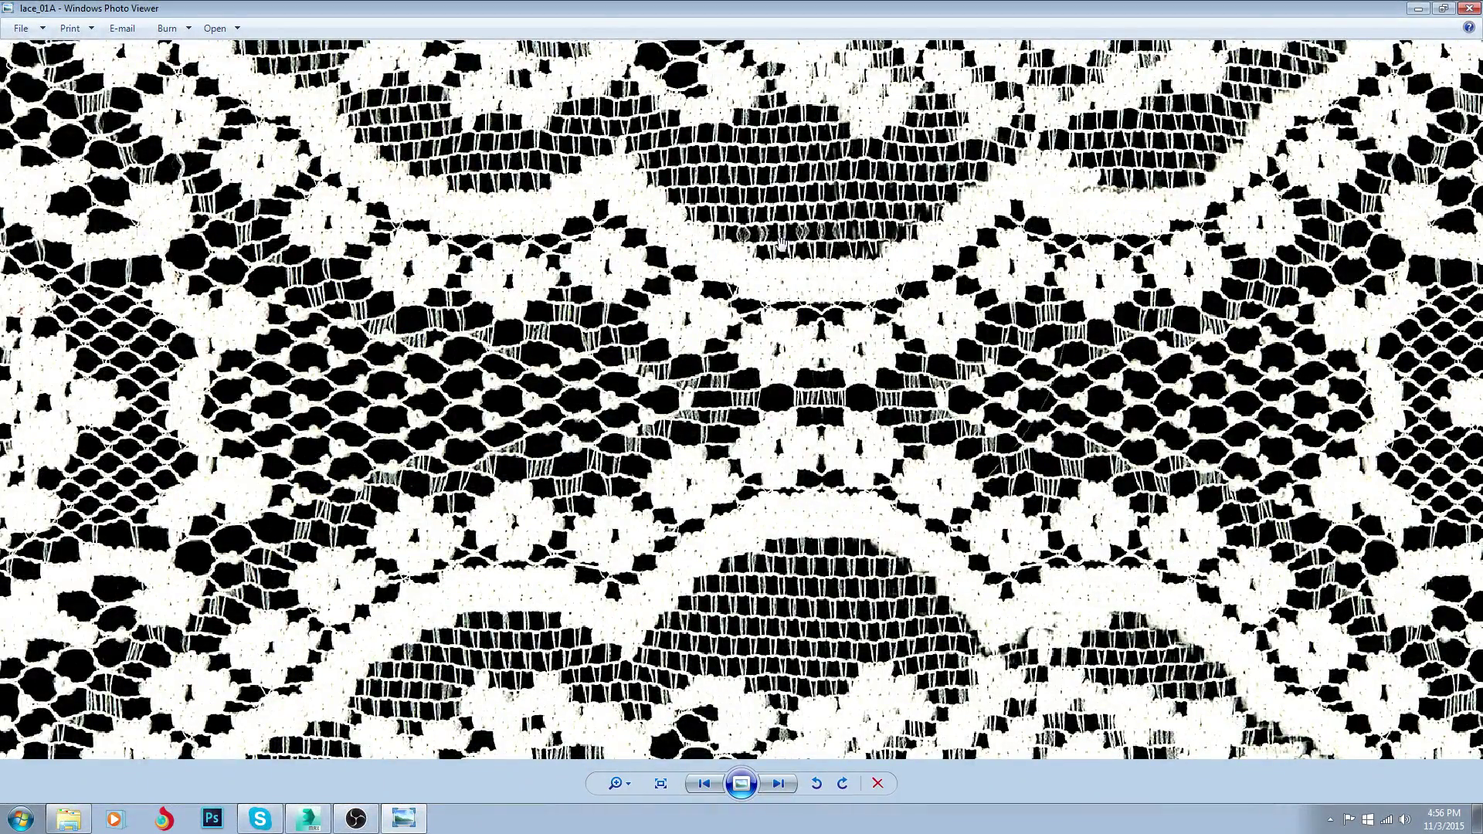
scroll(861, 259, down, 3)
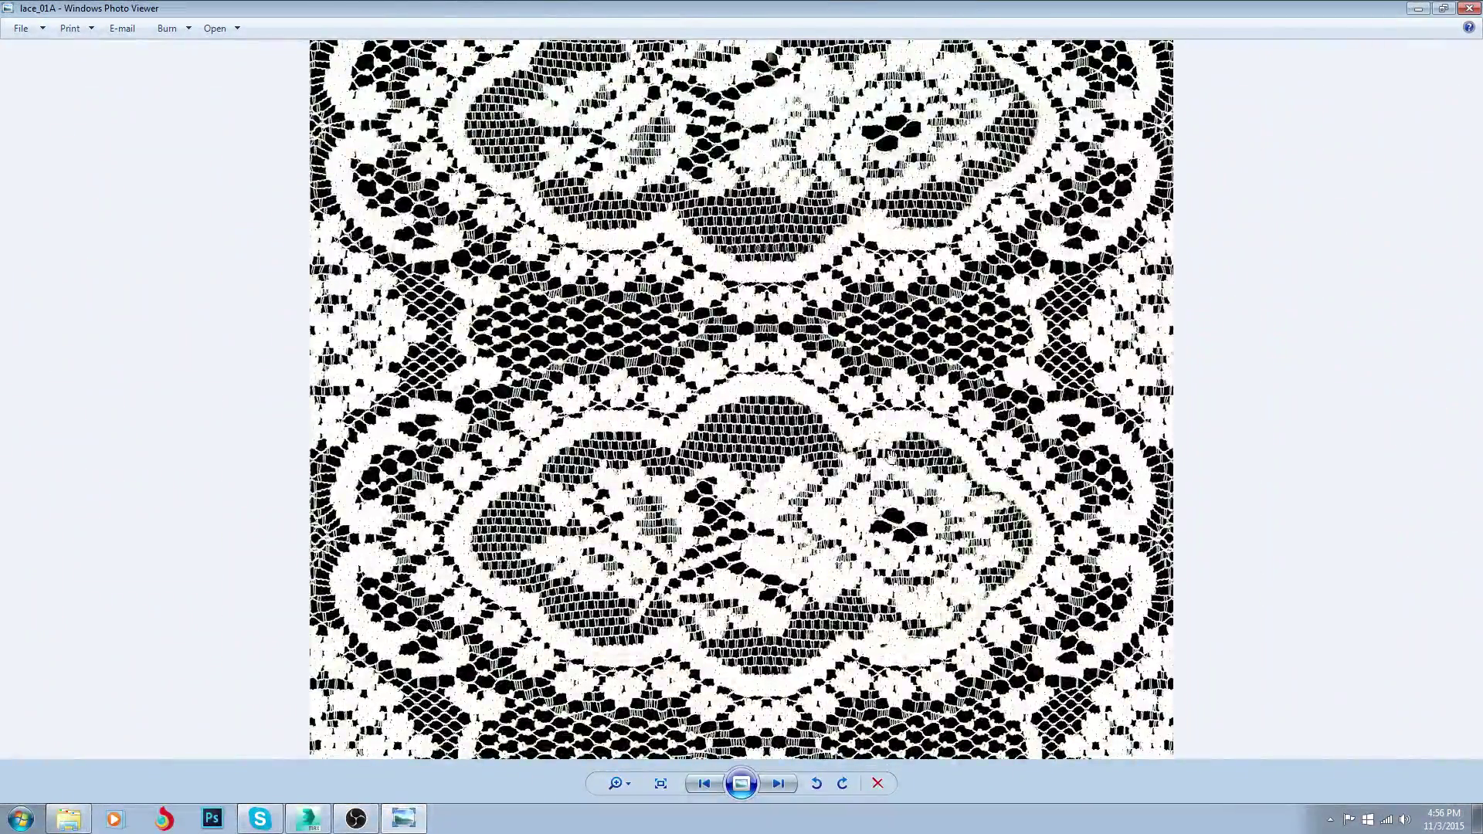
scroll(859, 352, down, 1)
click(1470, 8)
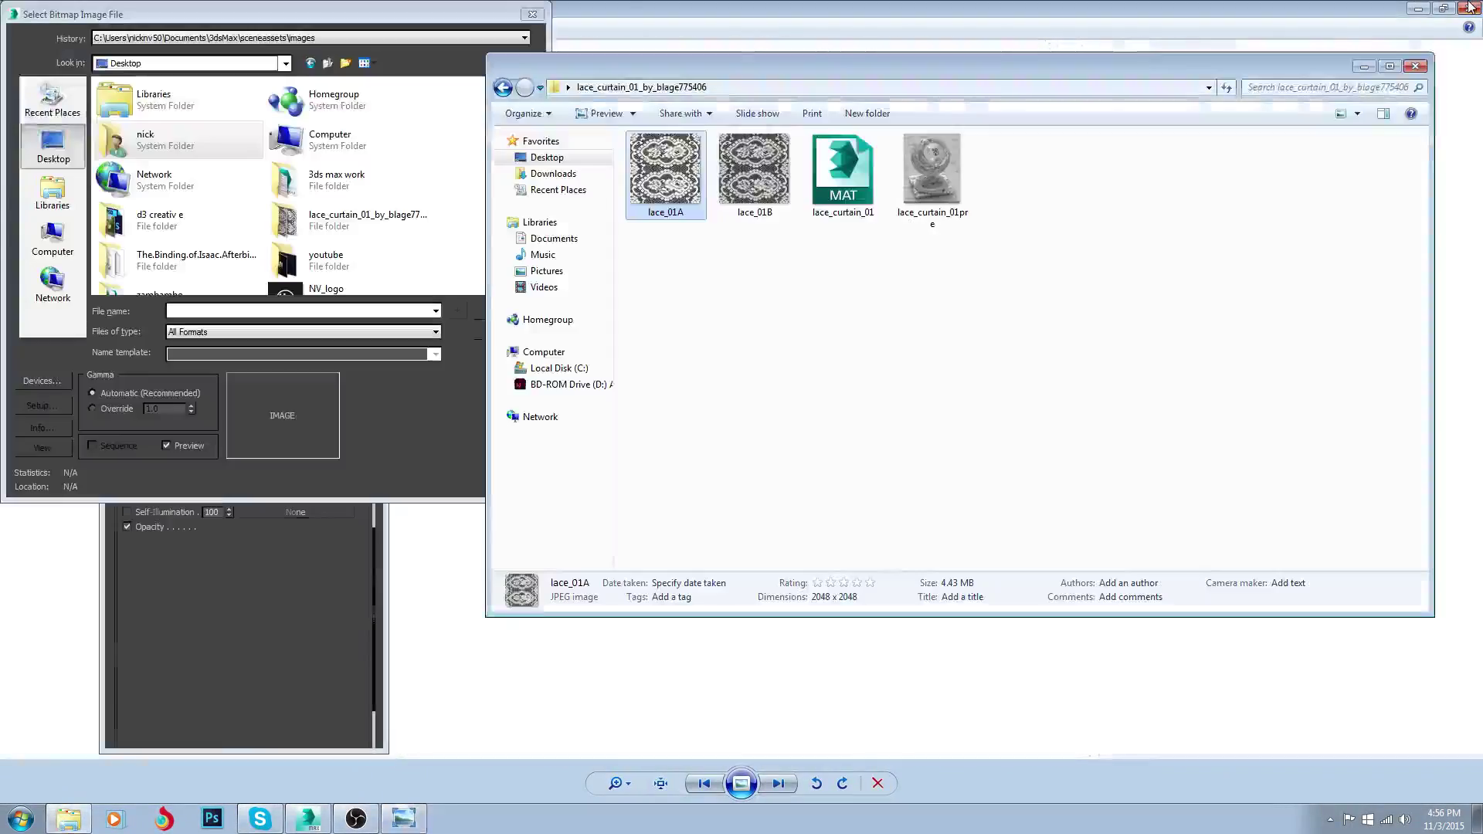
Examine the lace_01B image up close to compare it with the black-and-white version, and close the viewer
double_click(755, 189)
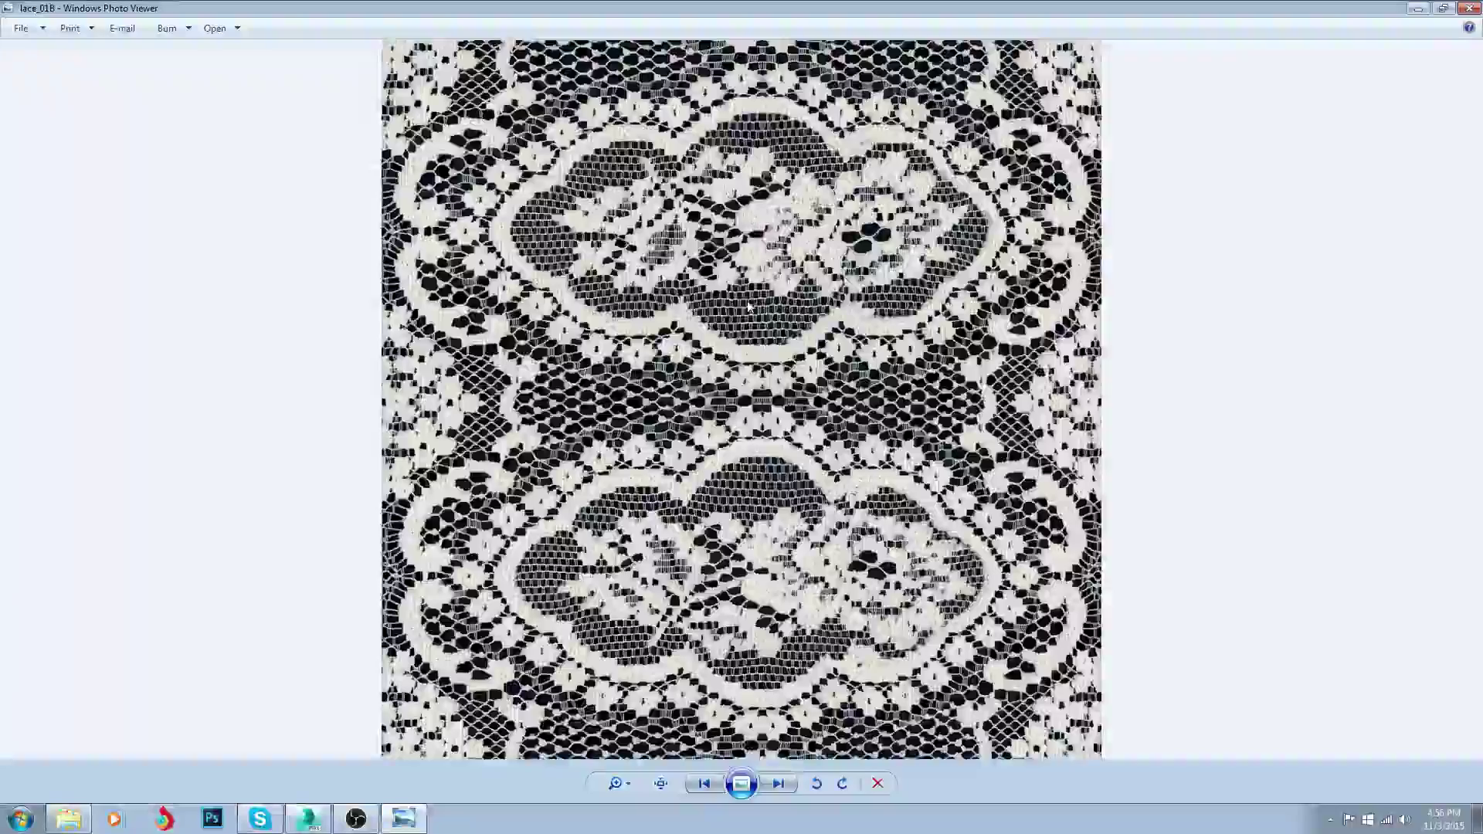
scroll(749, 304, up, 4)
scroll(750, 304, down, 3)
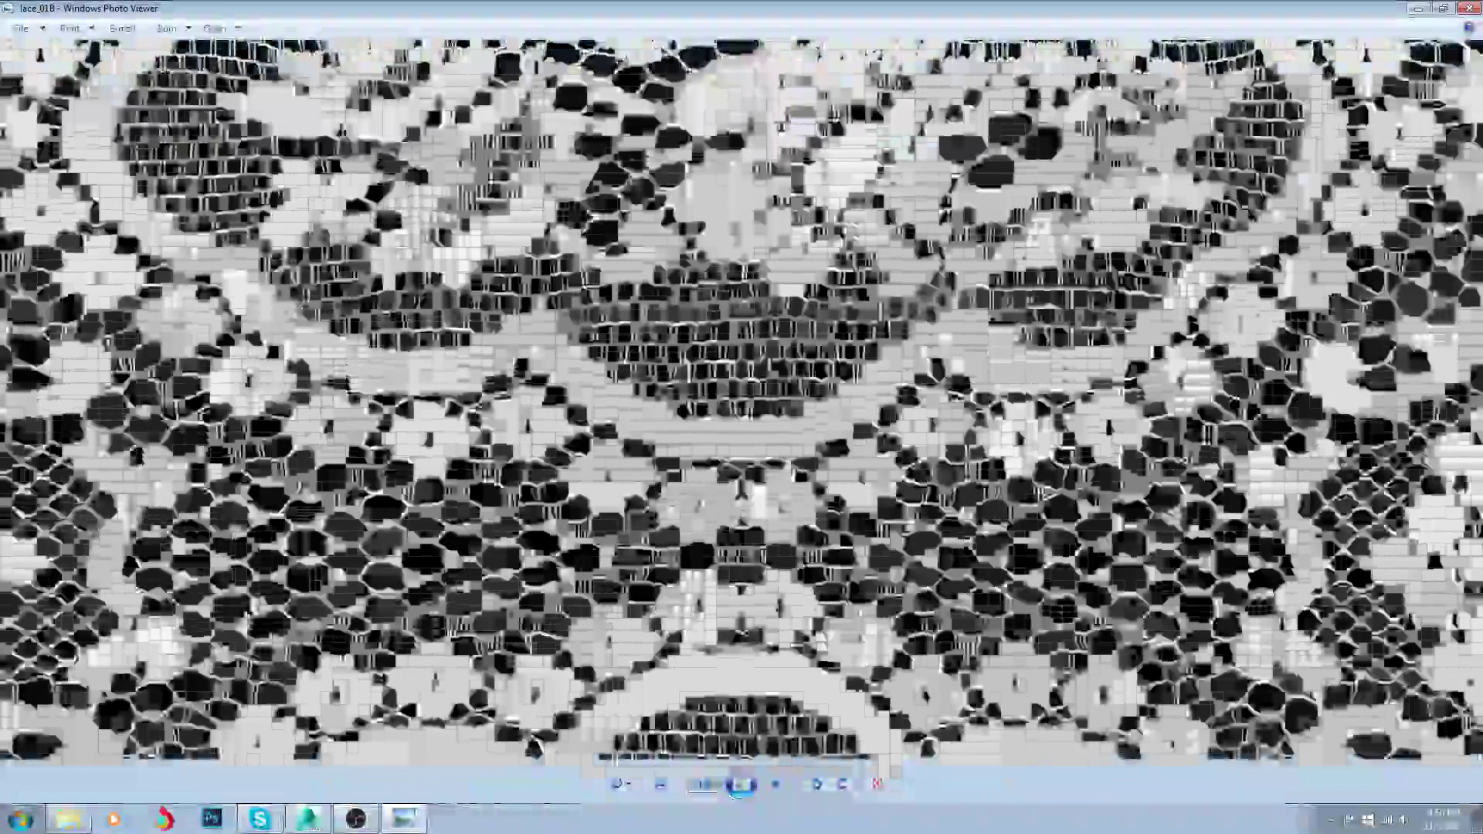
scroll(1318, 24, down, 2)
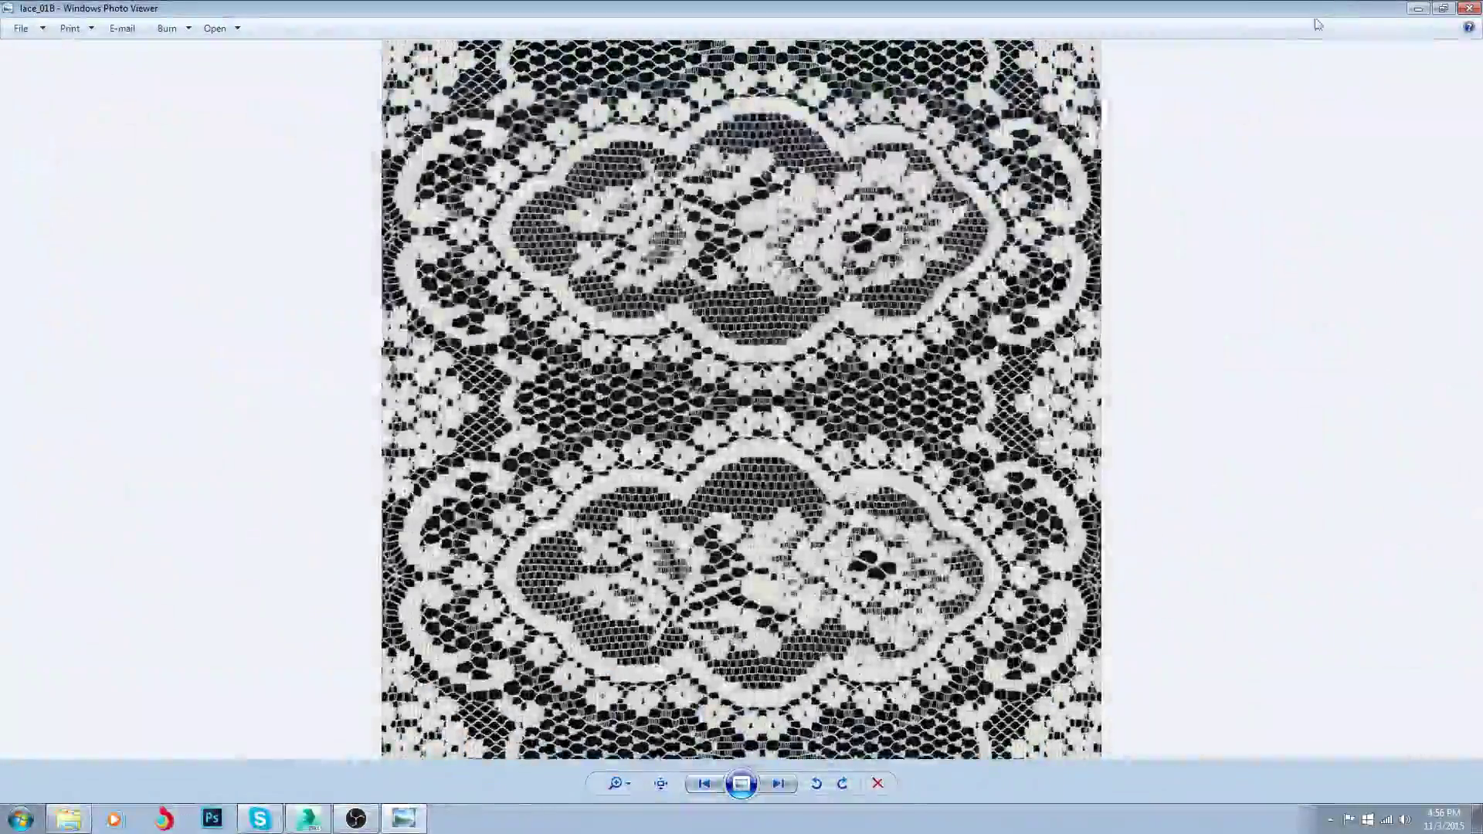
click(1469, 8)
Switch back to 3ds Max and load lace_01A from the lace curtain folder as the opacity bitmap
click(411, 14)
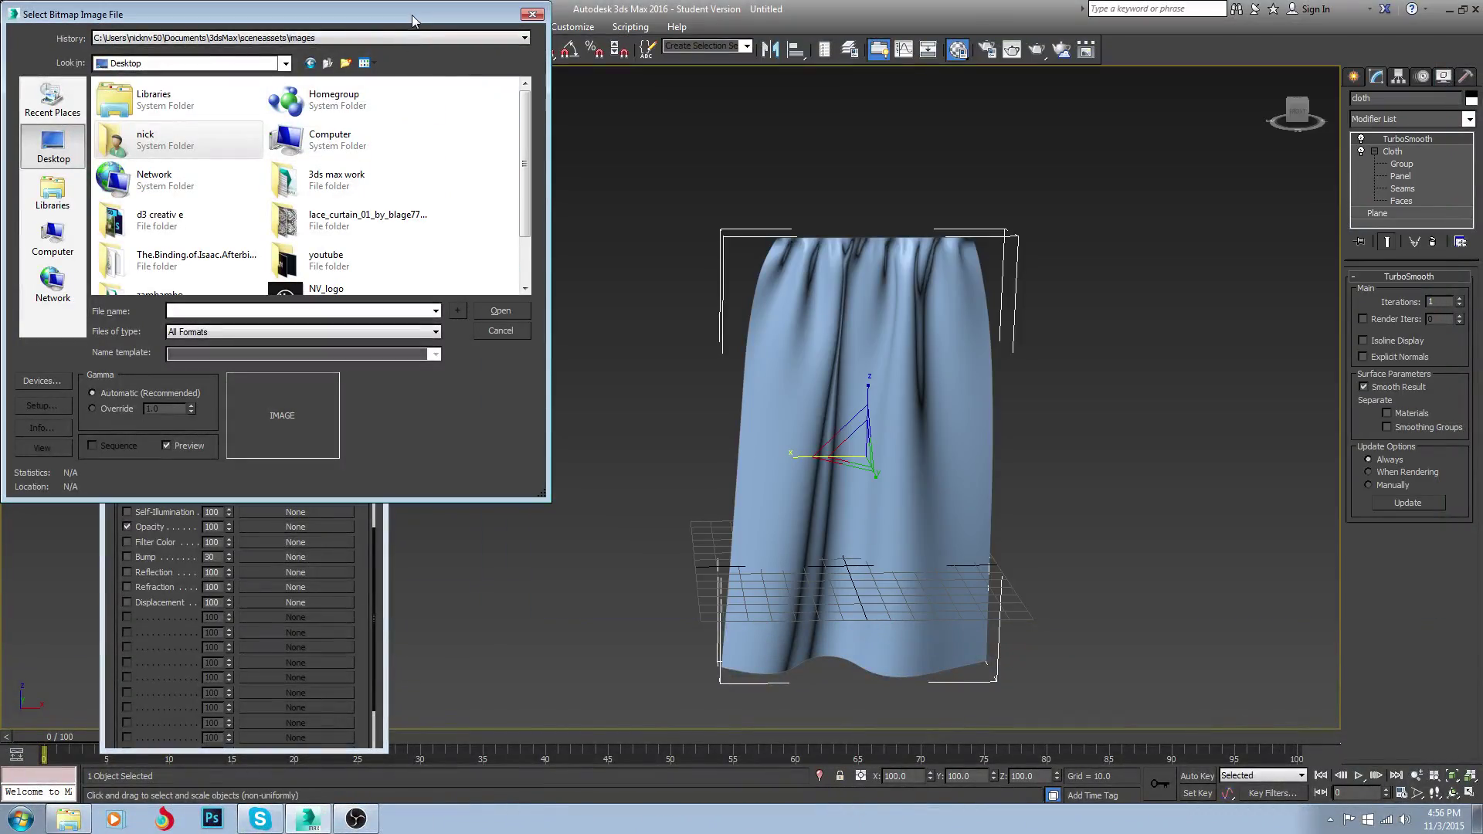
double_click(360, 224)
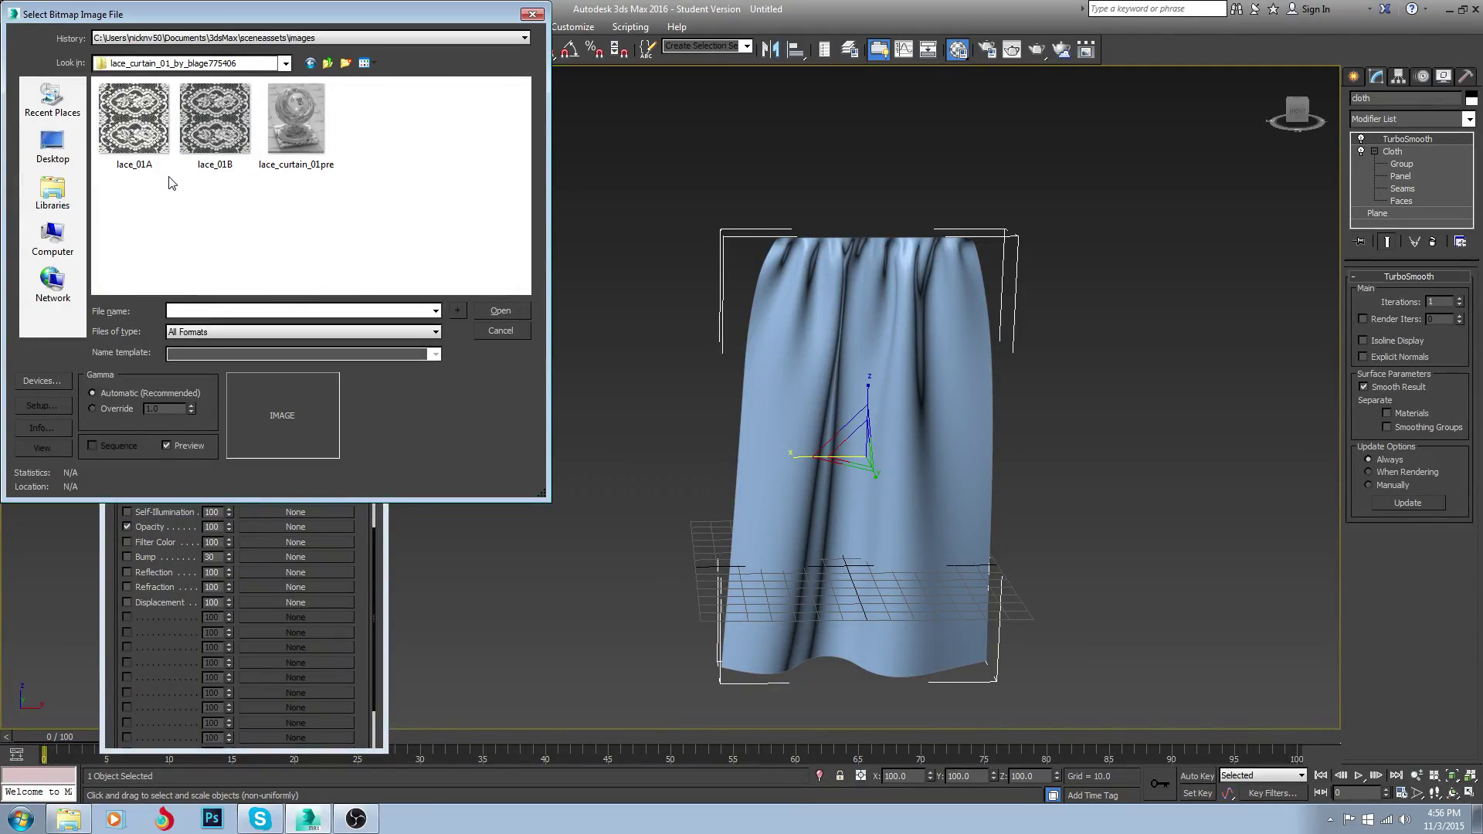
double_click(138, 132)
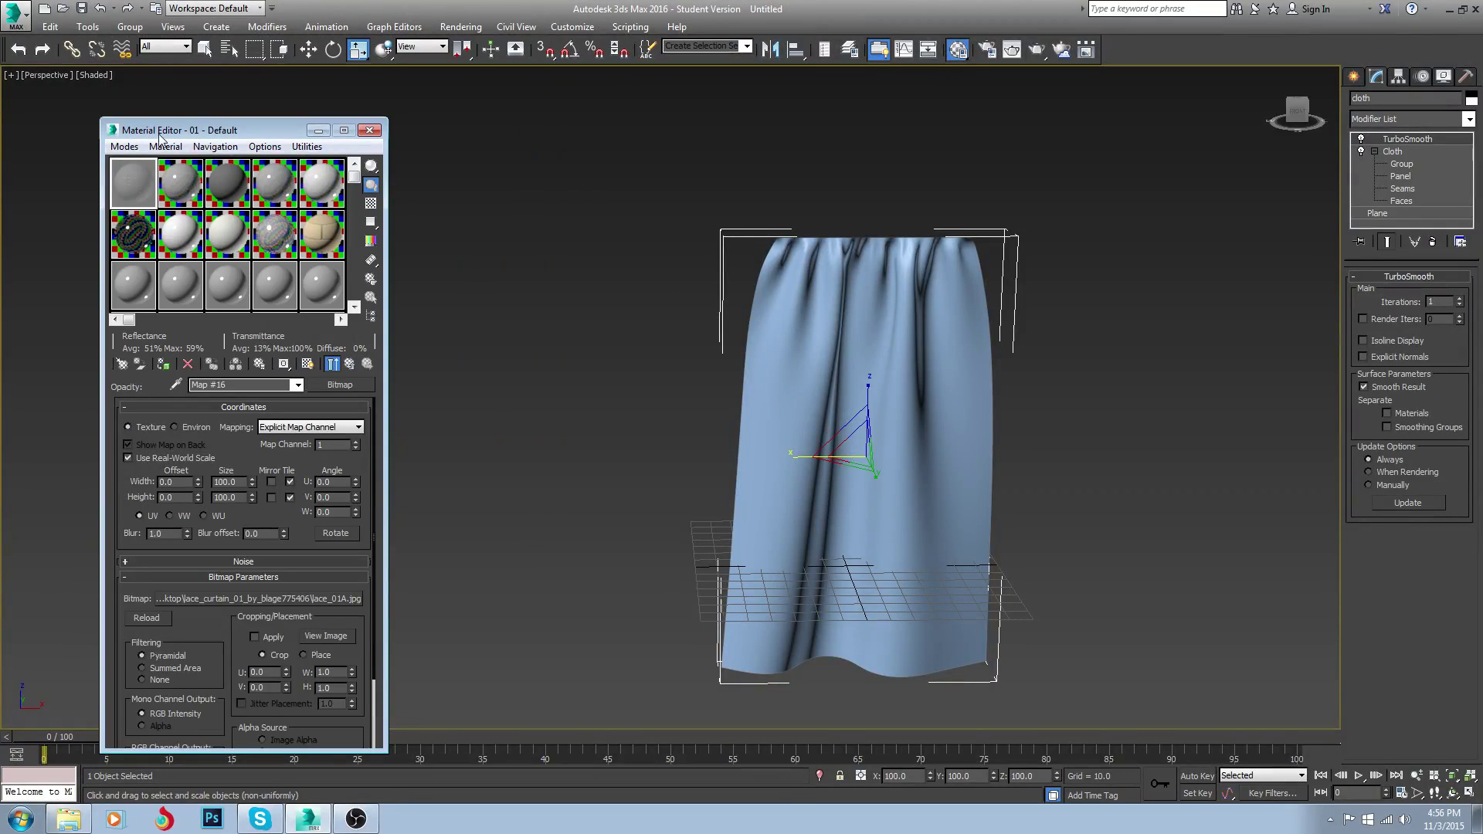
Add a UVW Map modifier on top of the curtain's TurboSmooth
click(1435, 118)
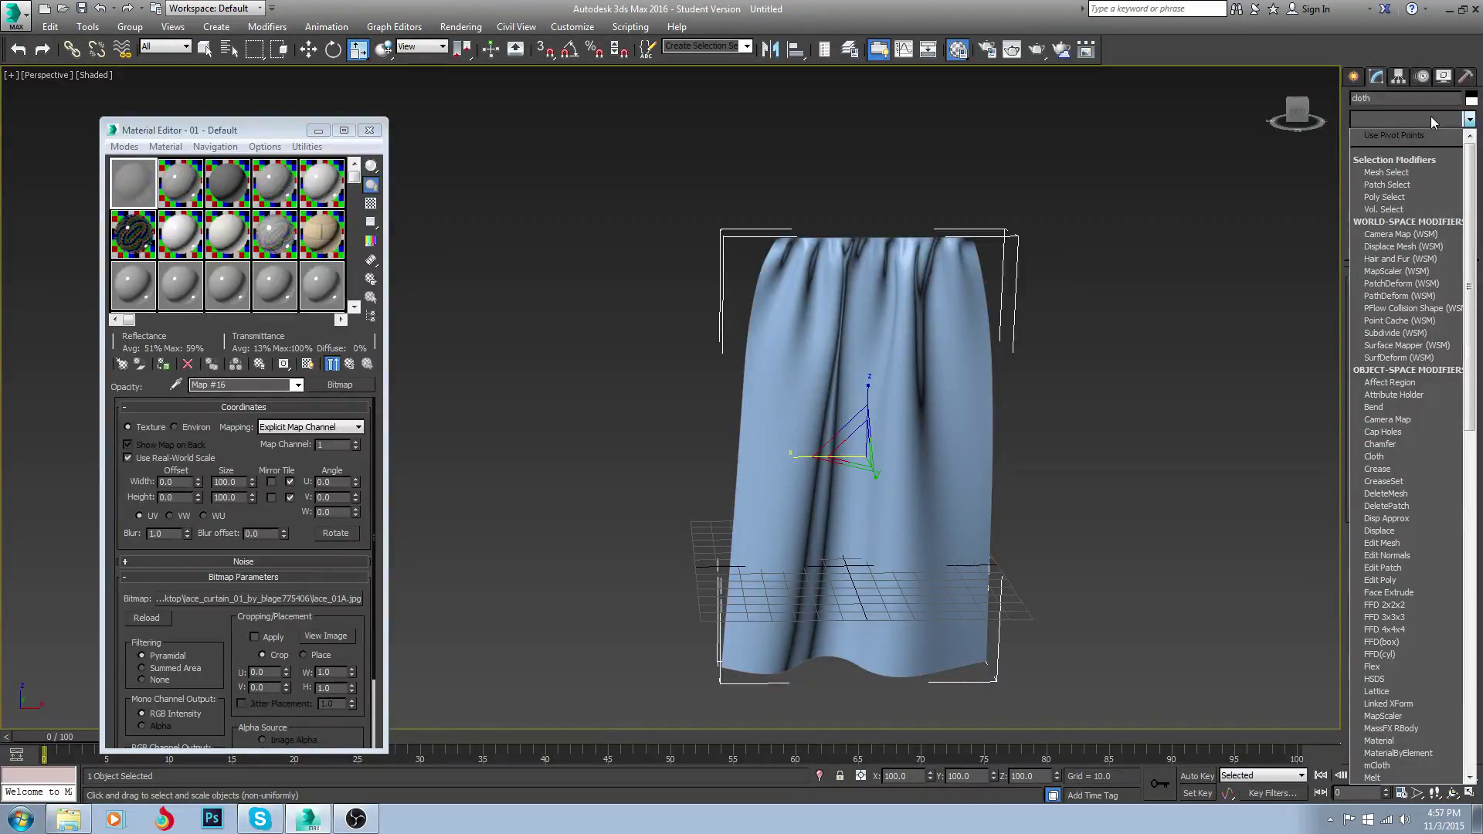
text(uvw)
key(Return)
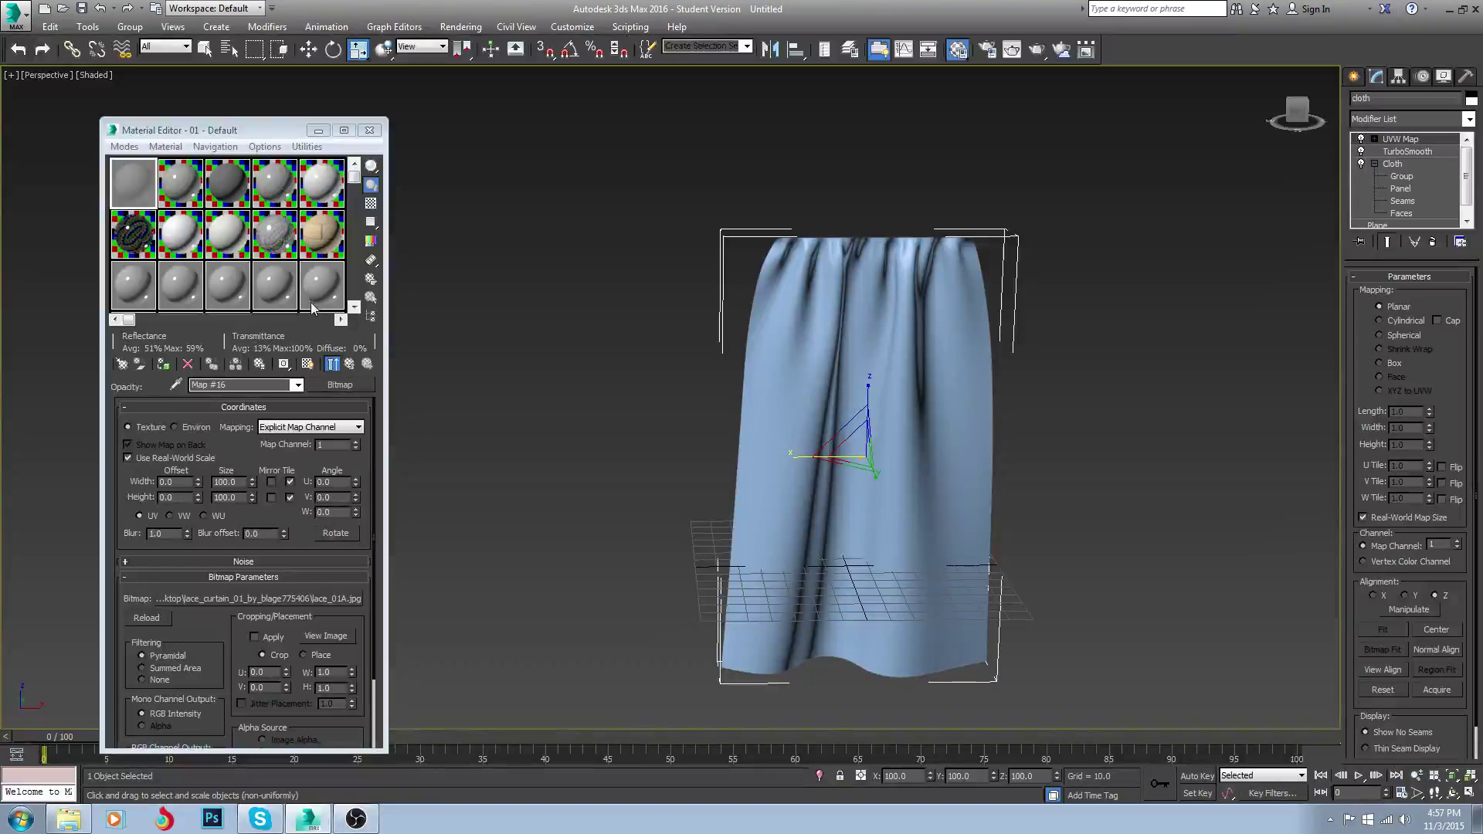
Assign the lace opacity material to the curtain and show its map shaded in the viewport
click(349, 364)
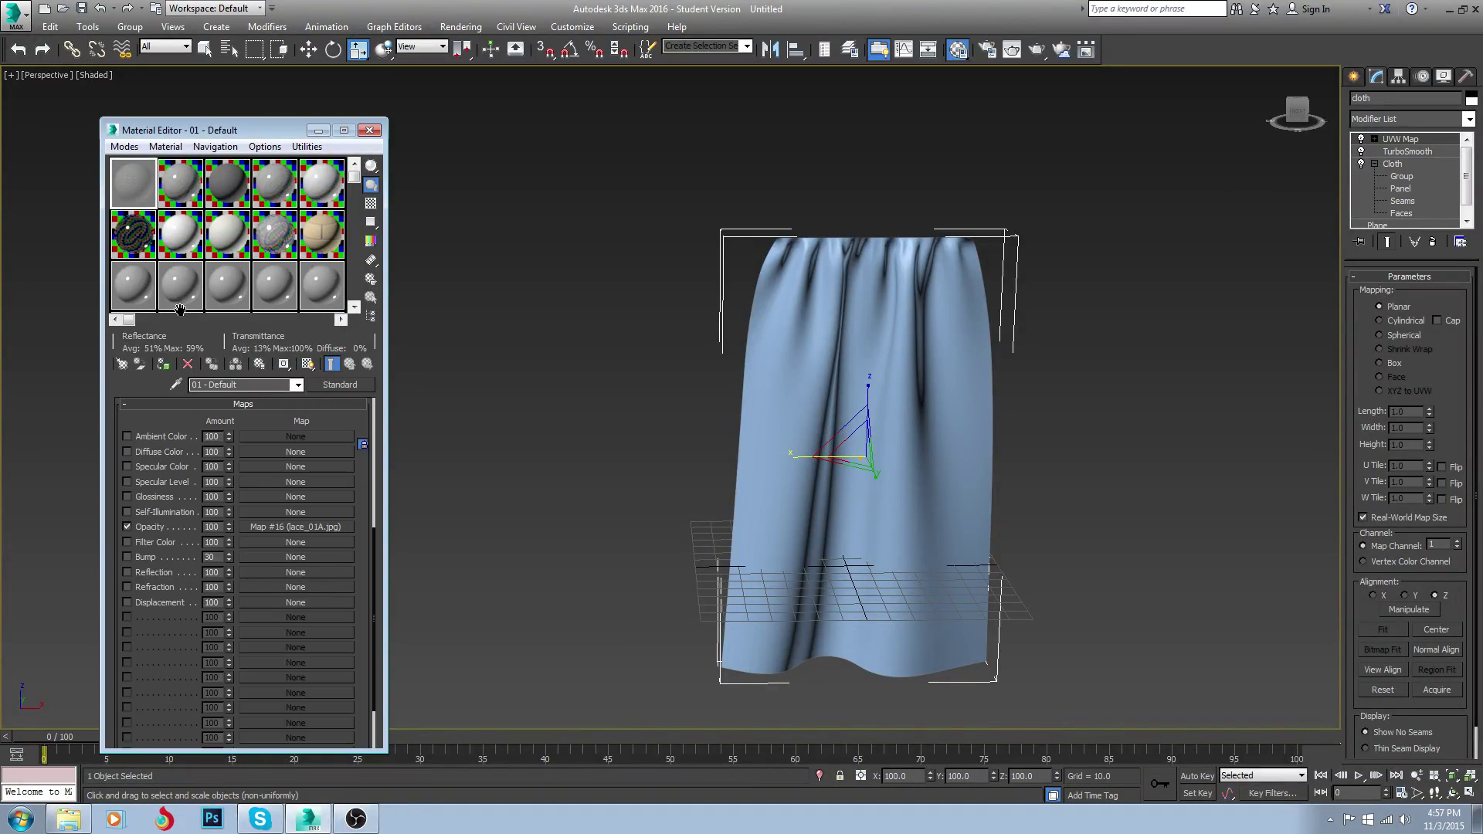
drag(827, 492, 827, 493)
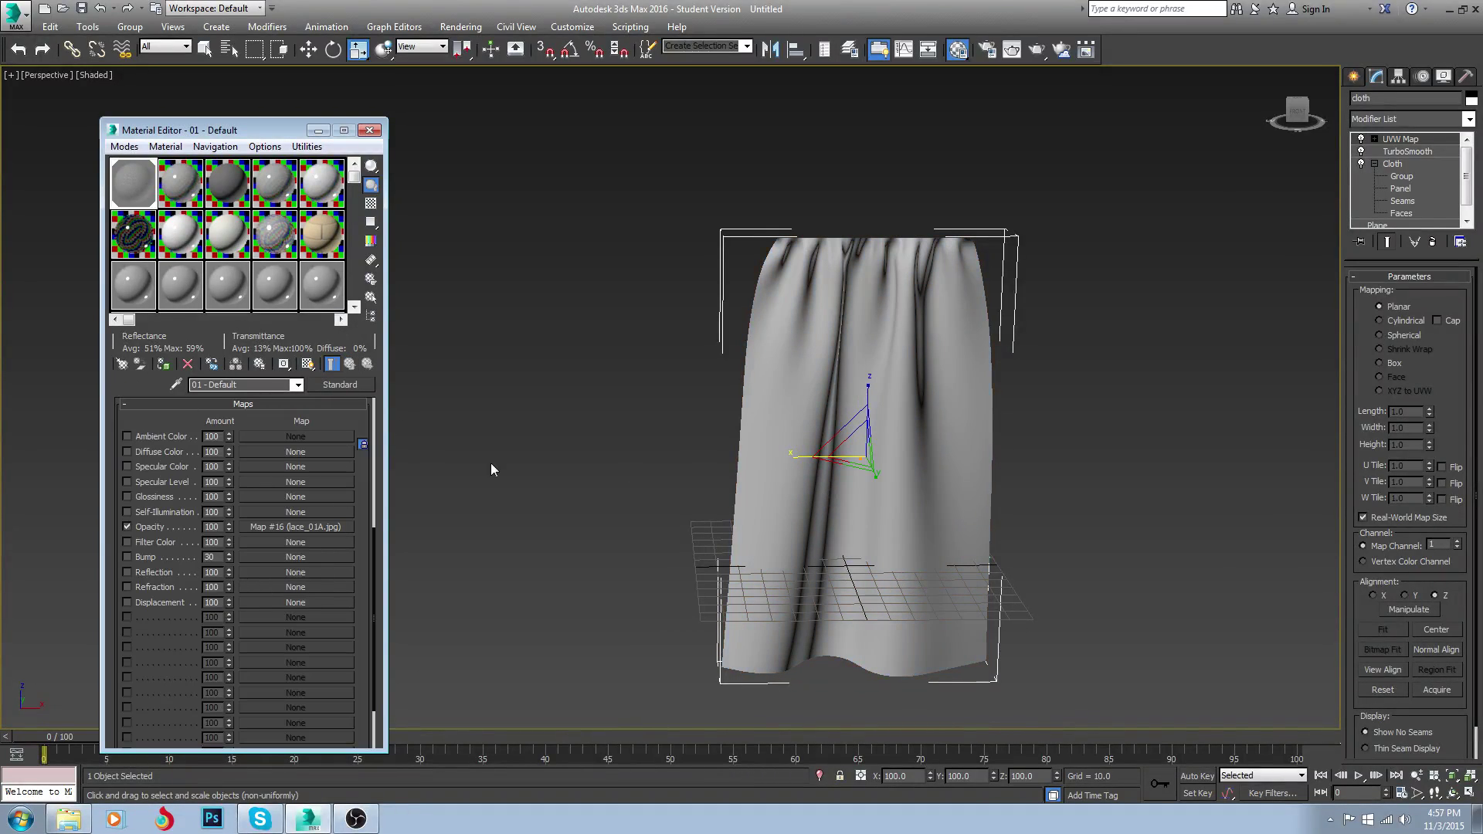
click(308, 364)
scroll(985, 411, up, 3)
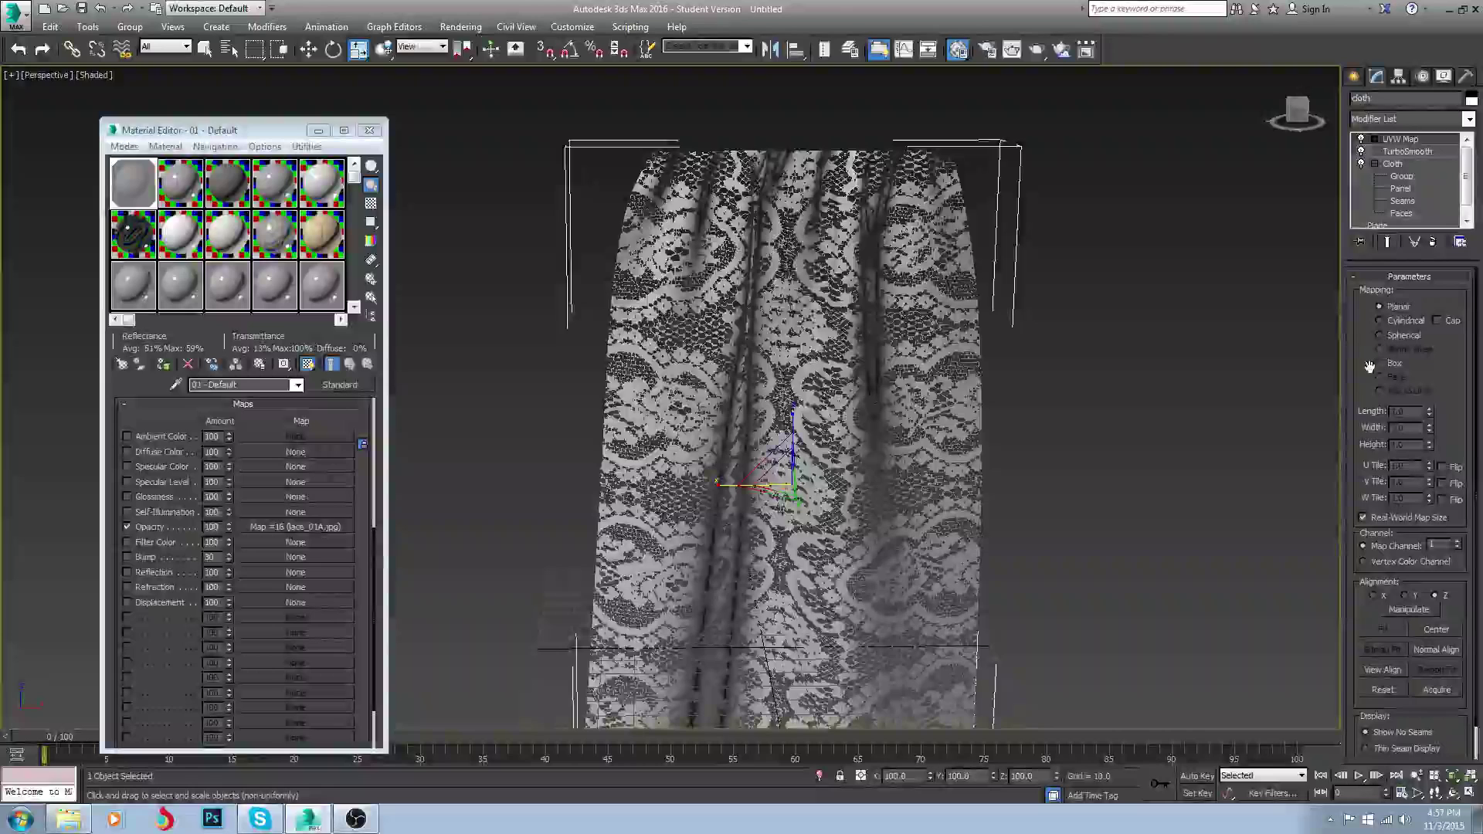
Try the UVW Map with Real-World Map Size off and Box mapping, and restore Planar mapping with Real-World Map Size on
click(1363, 518)
middle_drag(711, 420, 764, 440)
scroll(708, 461, down, 5)
scroll(765, 440, up, 3)
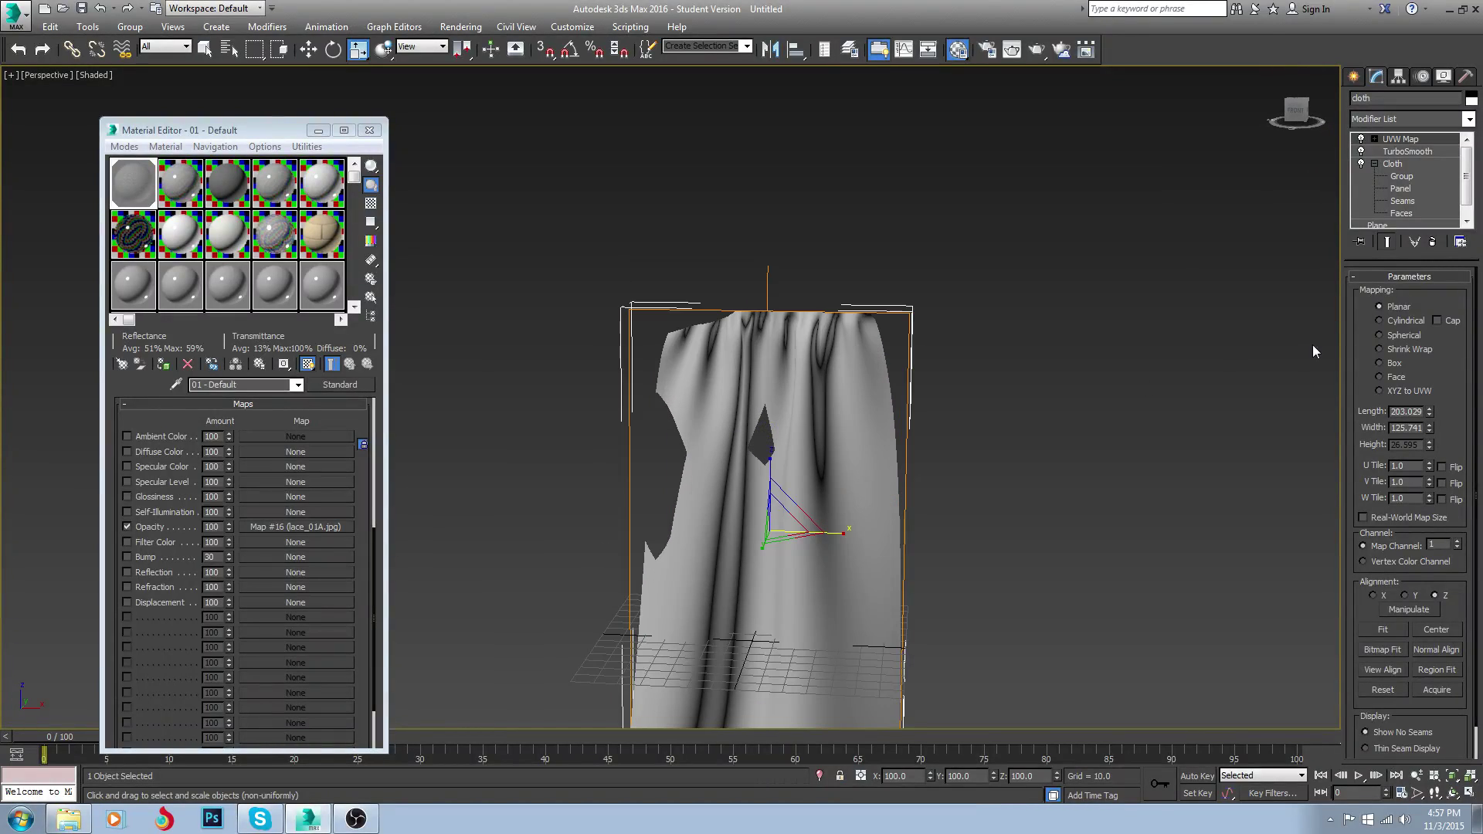
click(1379, 363)
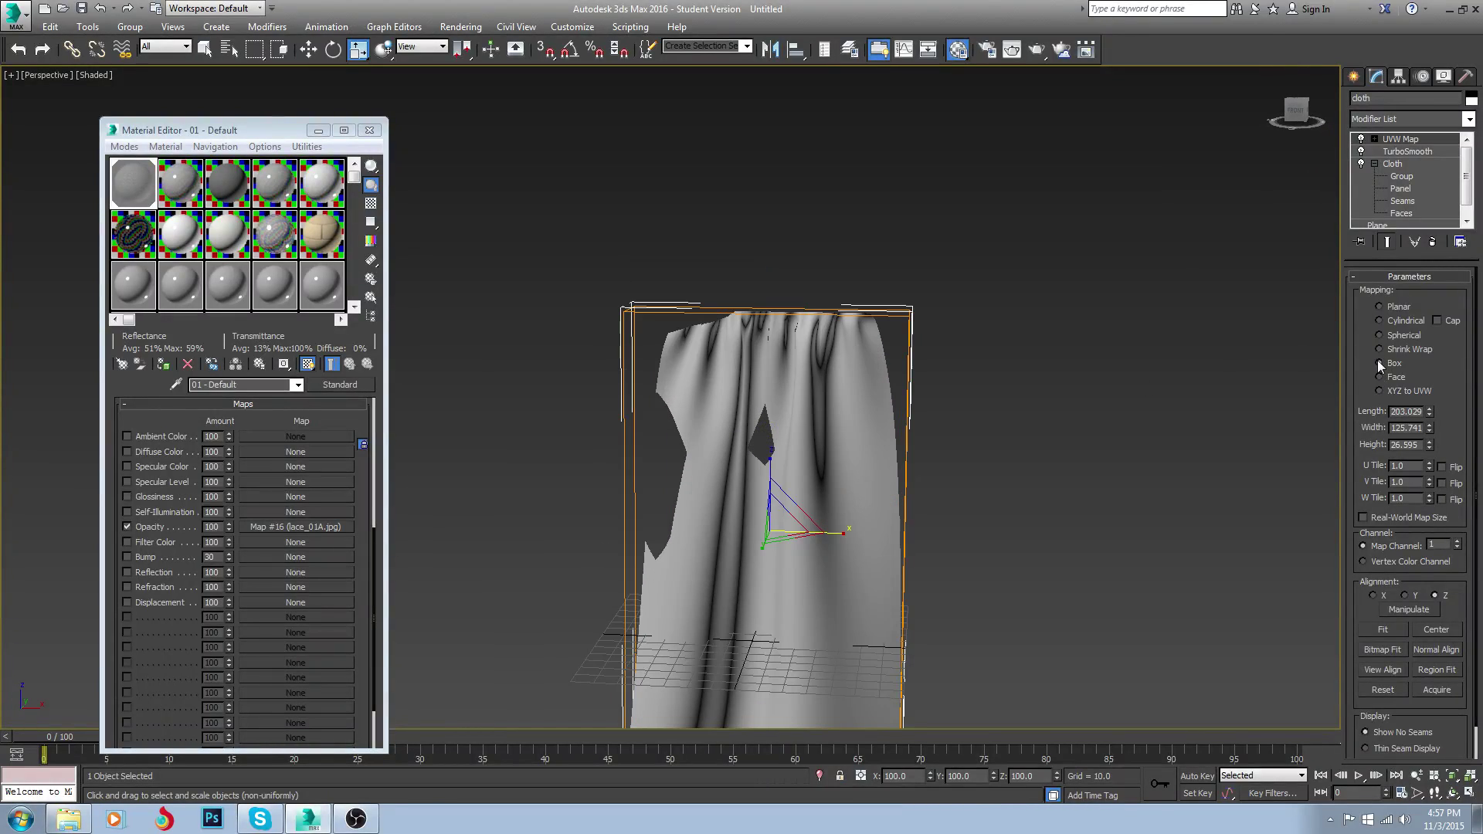
click(1379, 306)
click(1363, 517)
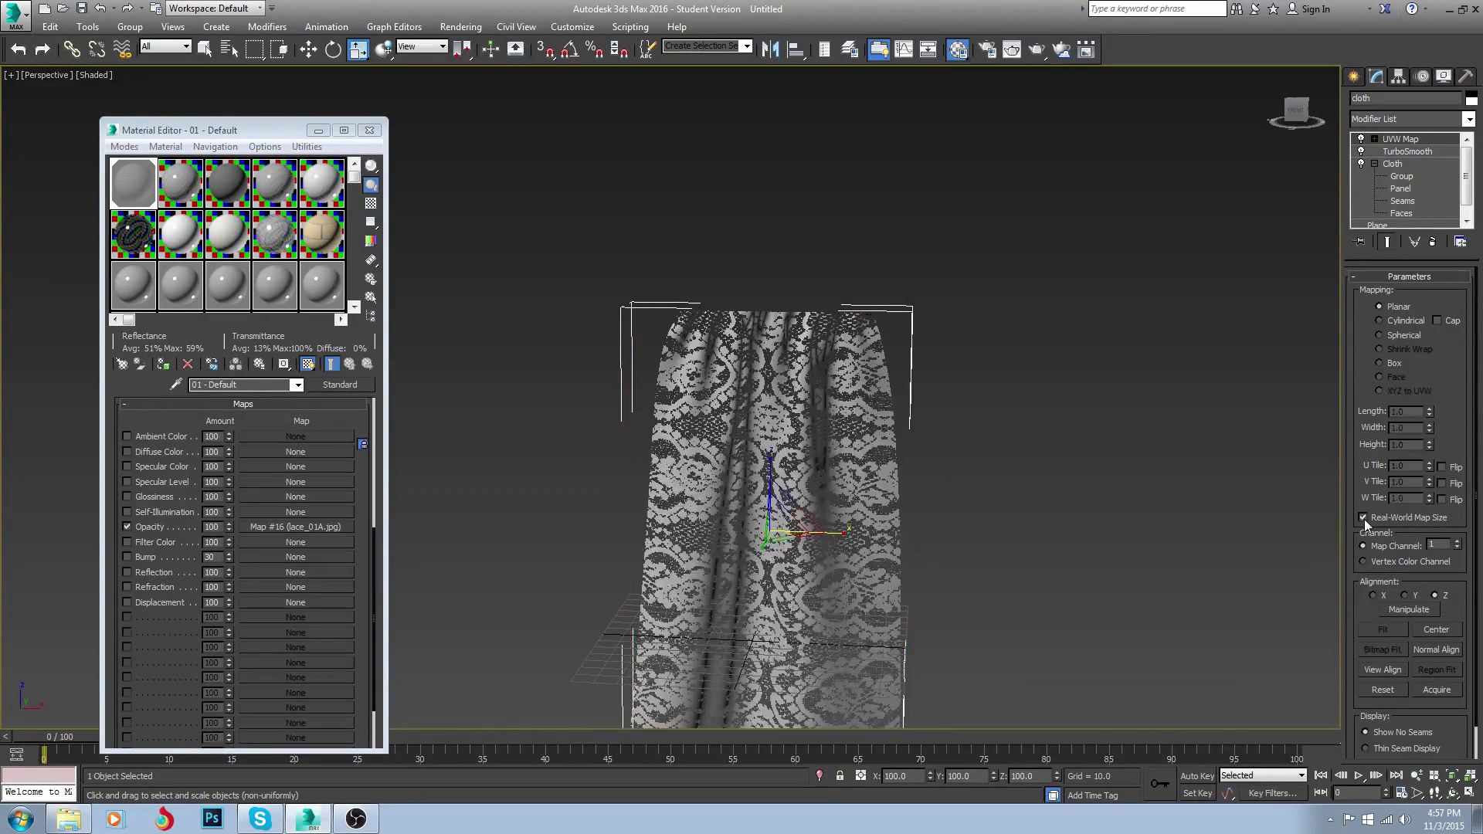
Enter the UVW Map's Gizmo level with the Move tool and return to the modifier's top level
middle_drag(952, 468, 963, 383)
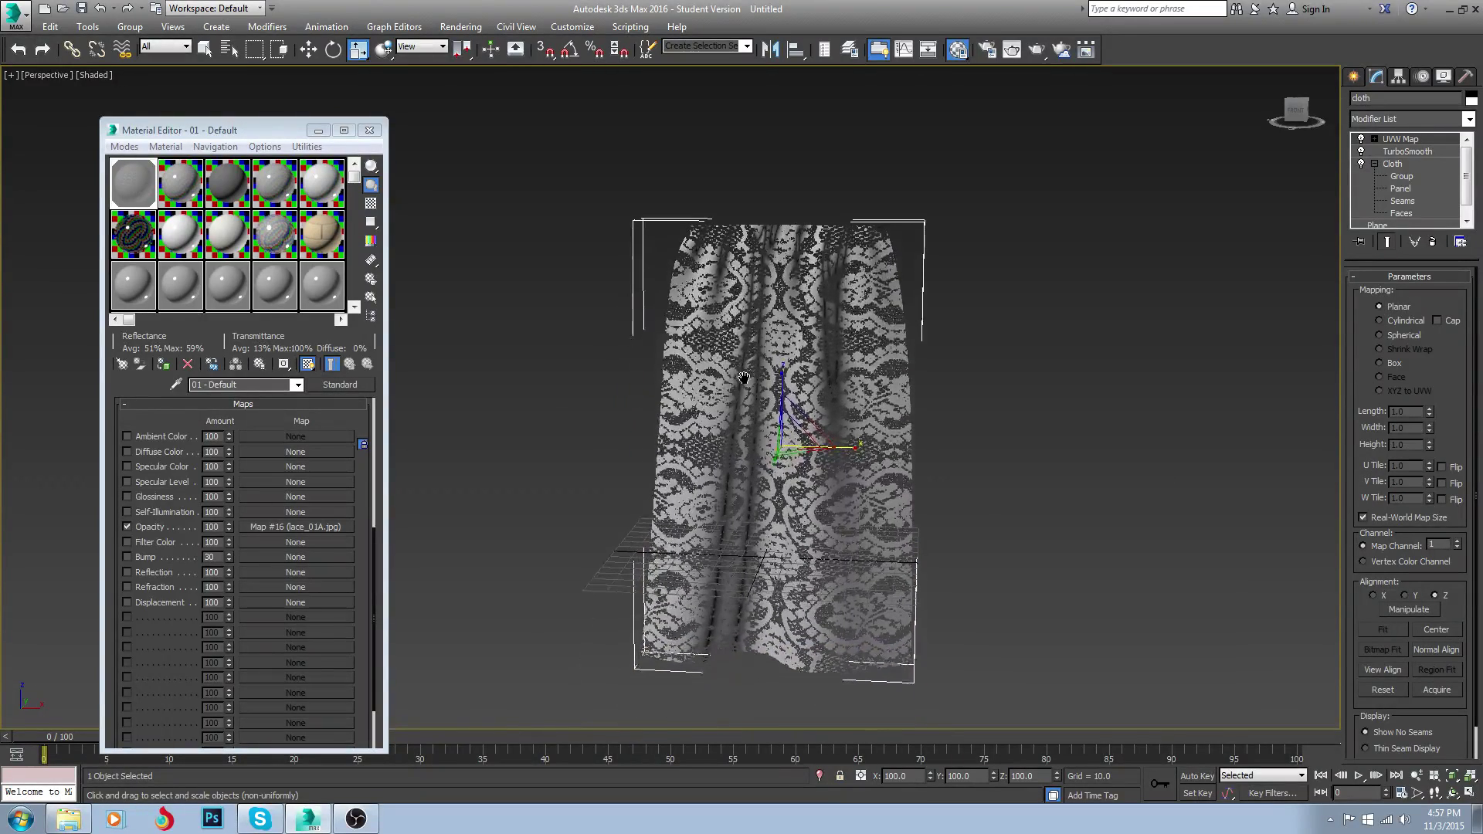
click(1375, 140)
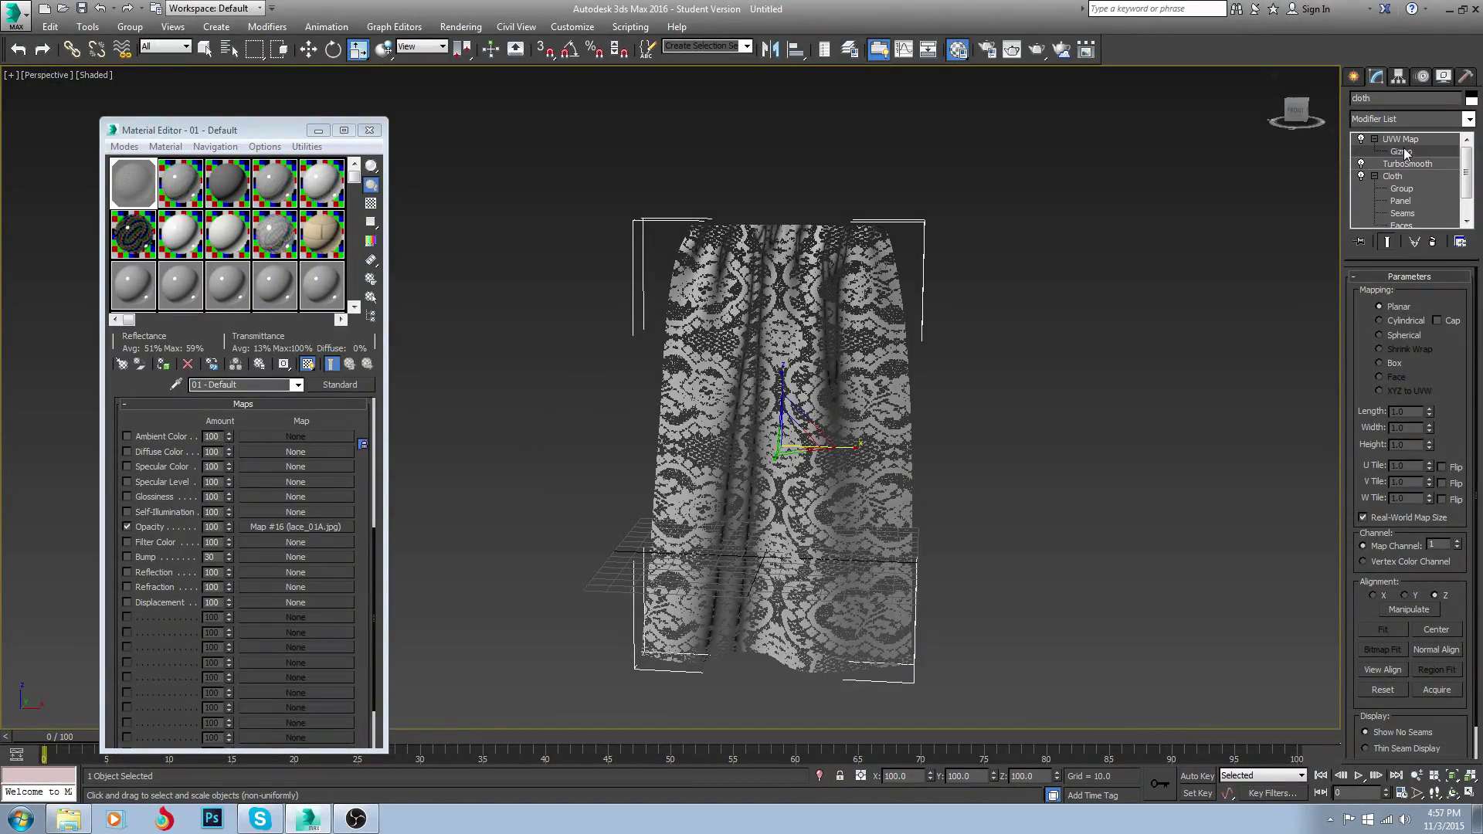
click(1402, 152)
key(w)
middle_drag(777, 441, 793, 451)
click(1411, 141)
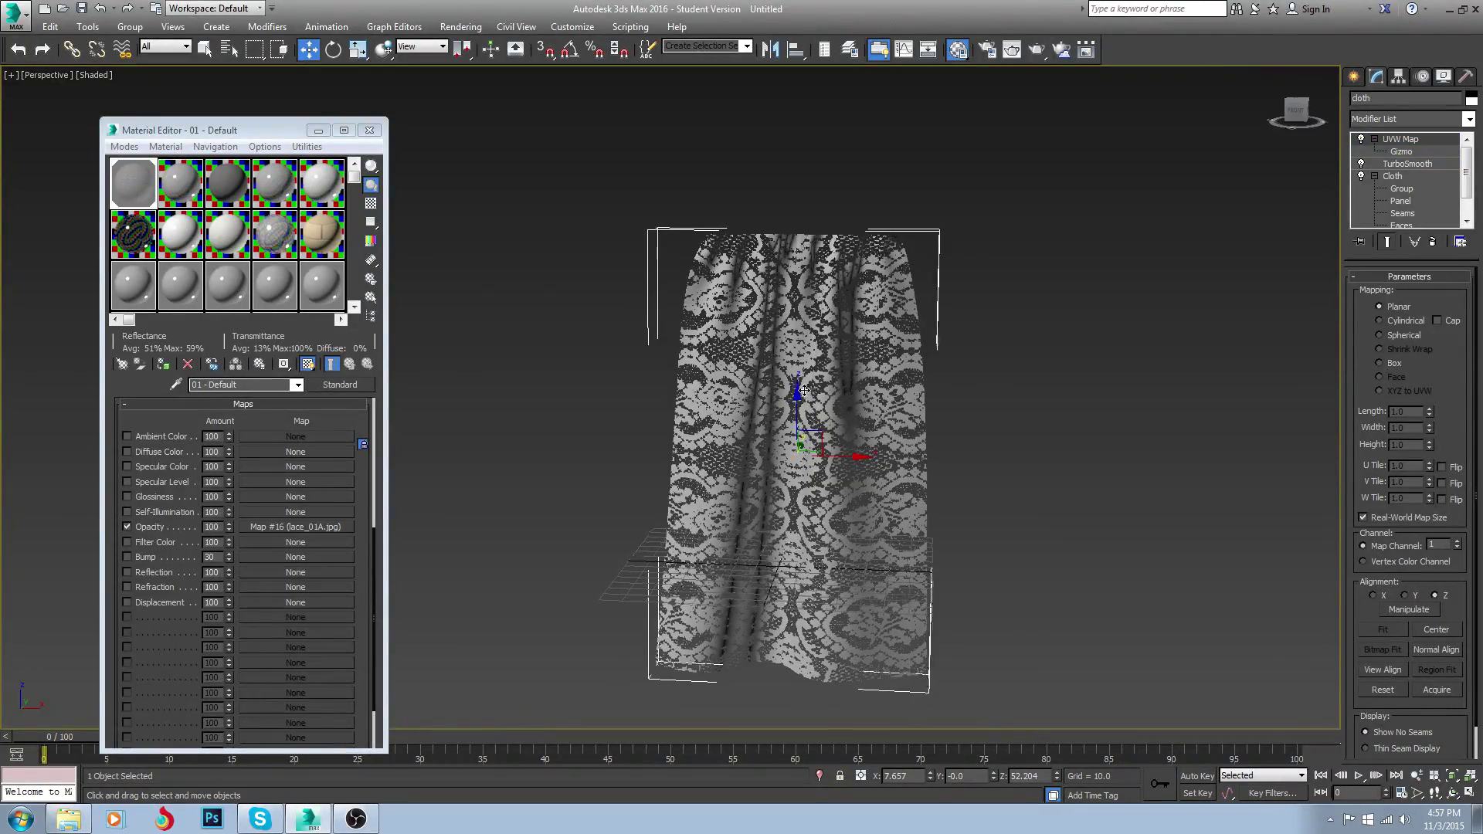
Delete the UVW Map modifier from the curtain's modifier stack
alt+middle_drag(811, 390, 765, 388)
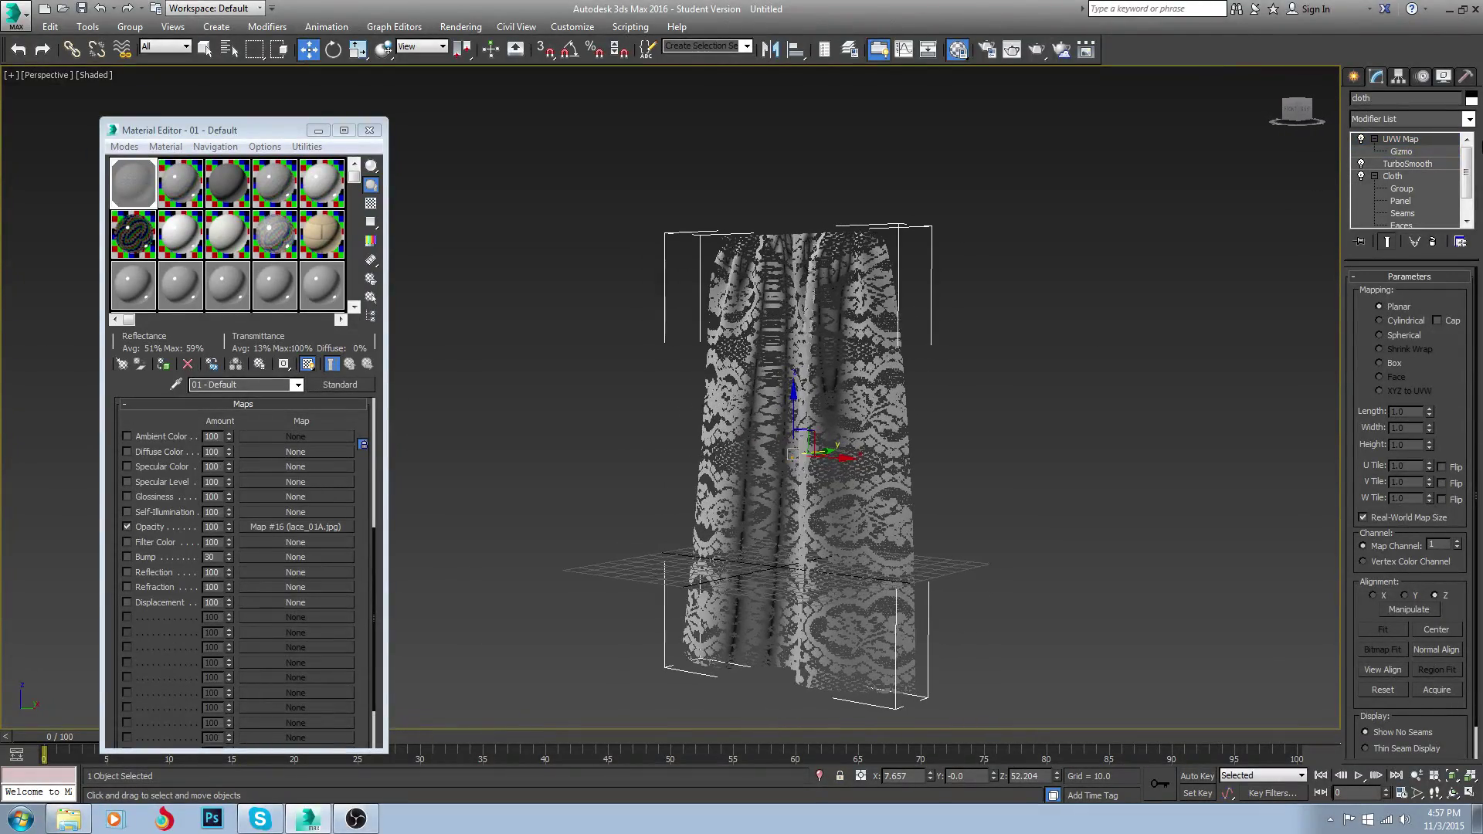
right_click(1416, 138)
click(1374, 163)
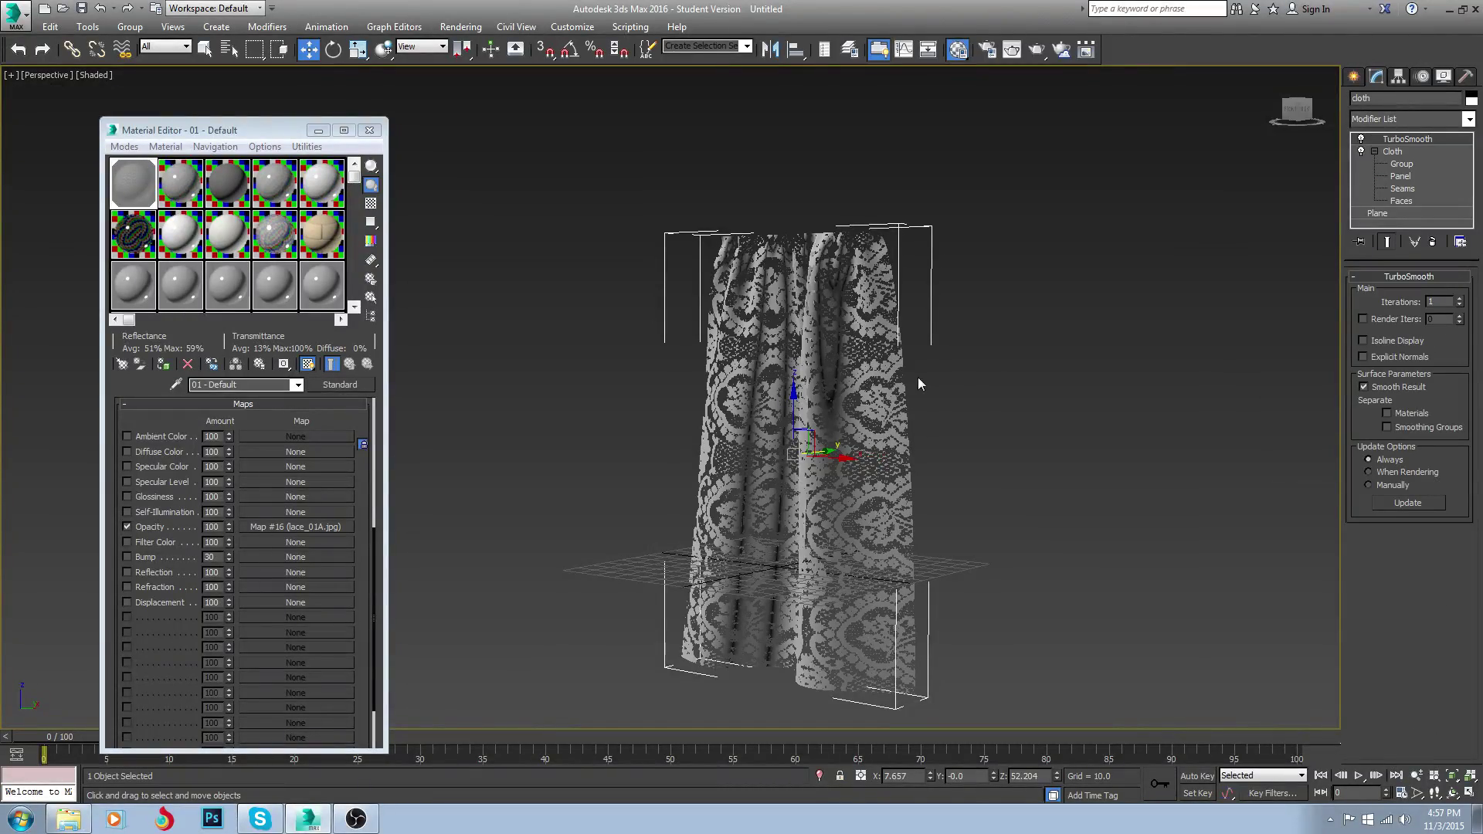
alt+middle_drag(911, 378, 838, 380)
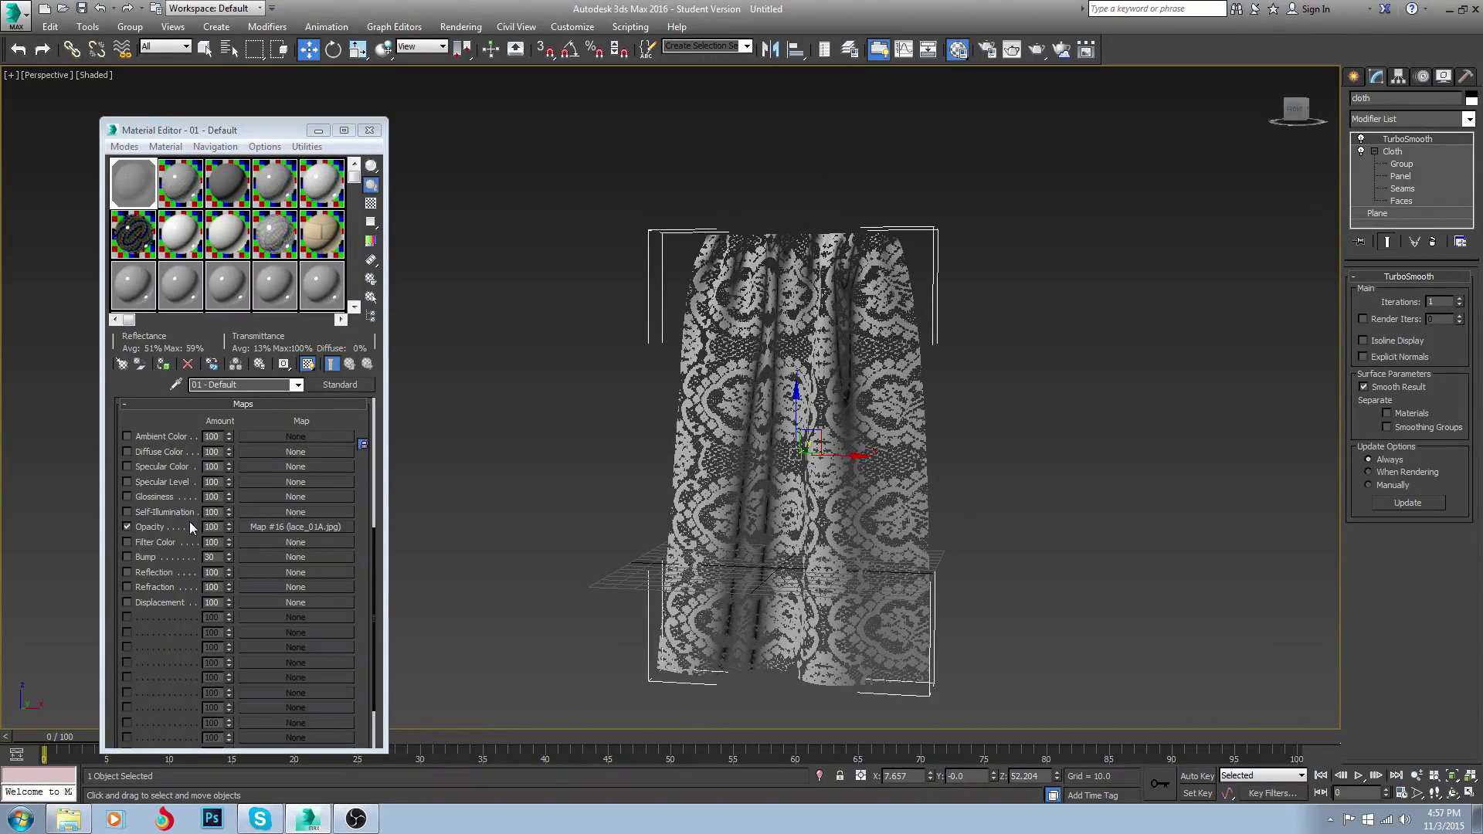
Enable the lace material's Diffuse Color map and load the bitmap lace_01B into it
click(164, 453)
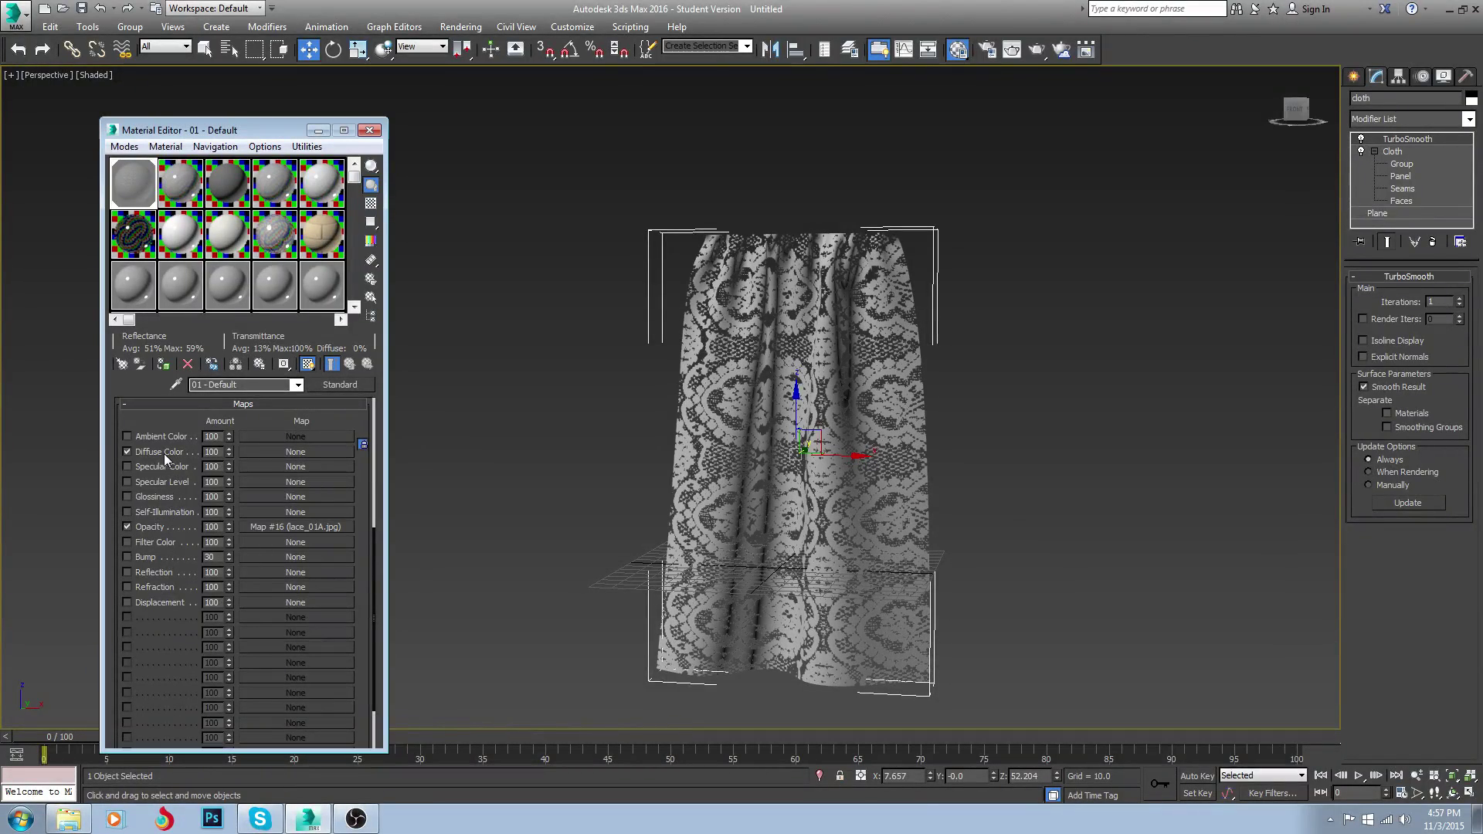
click(290, 453)
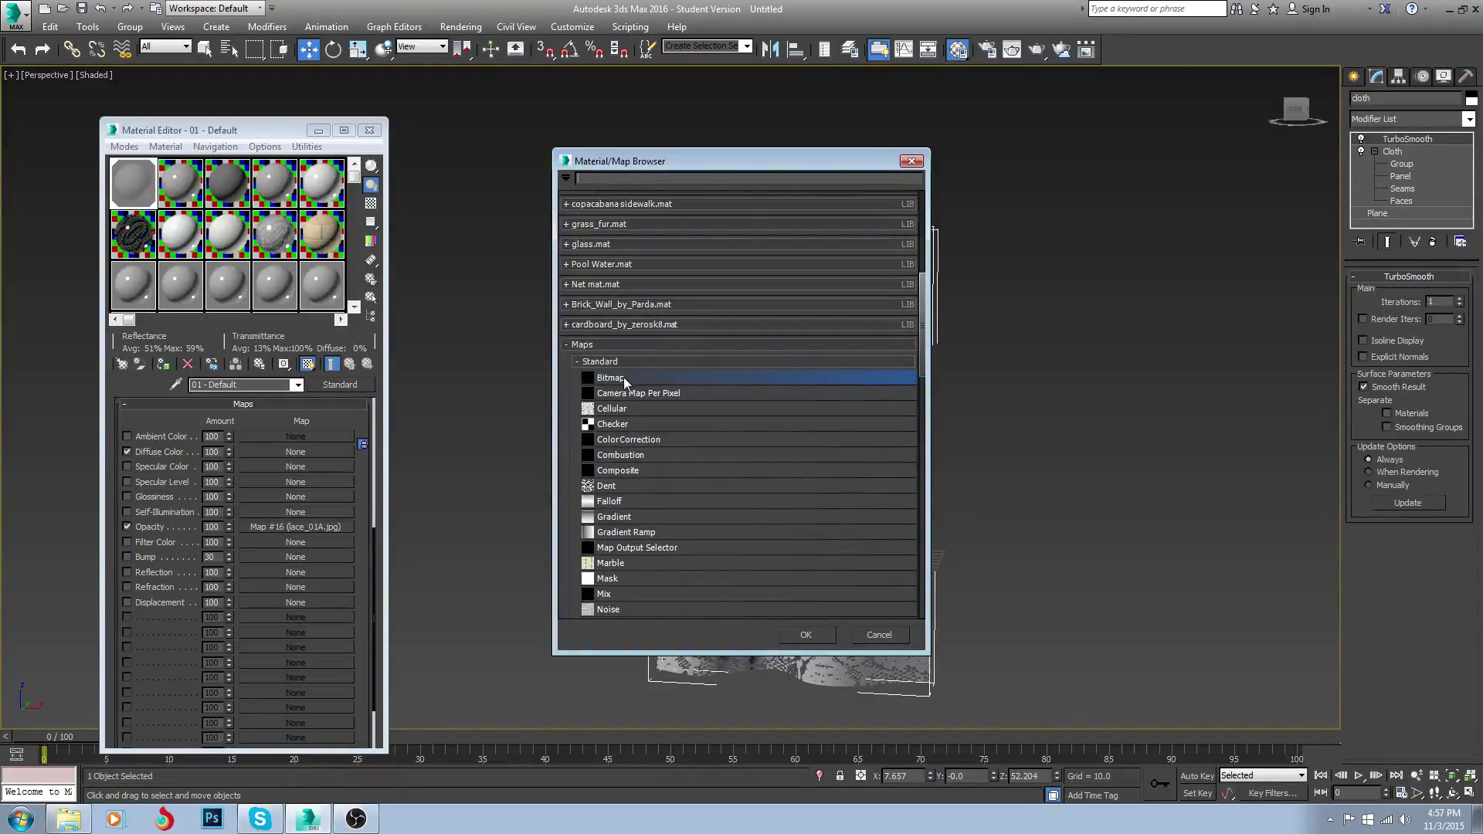
double_click(624, 377)
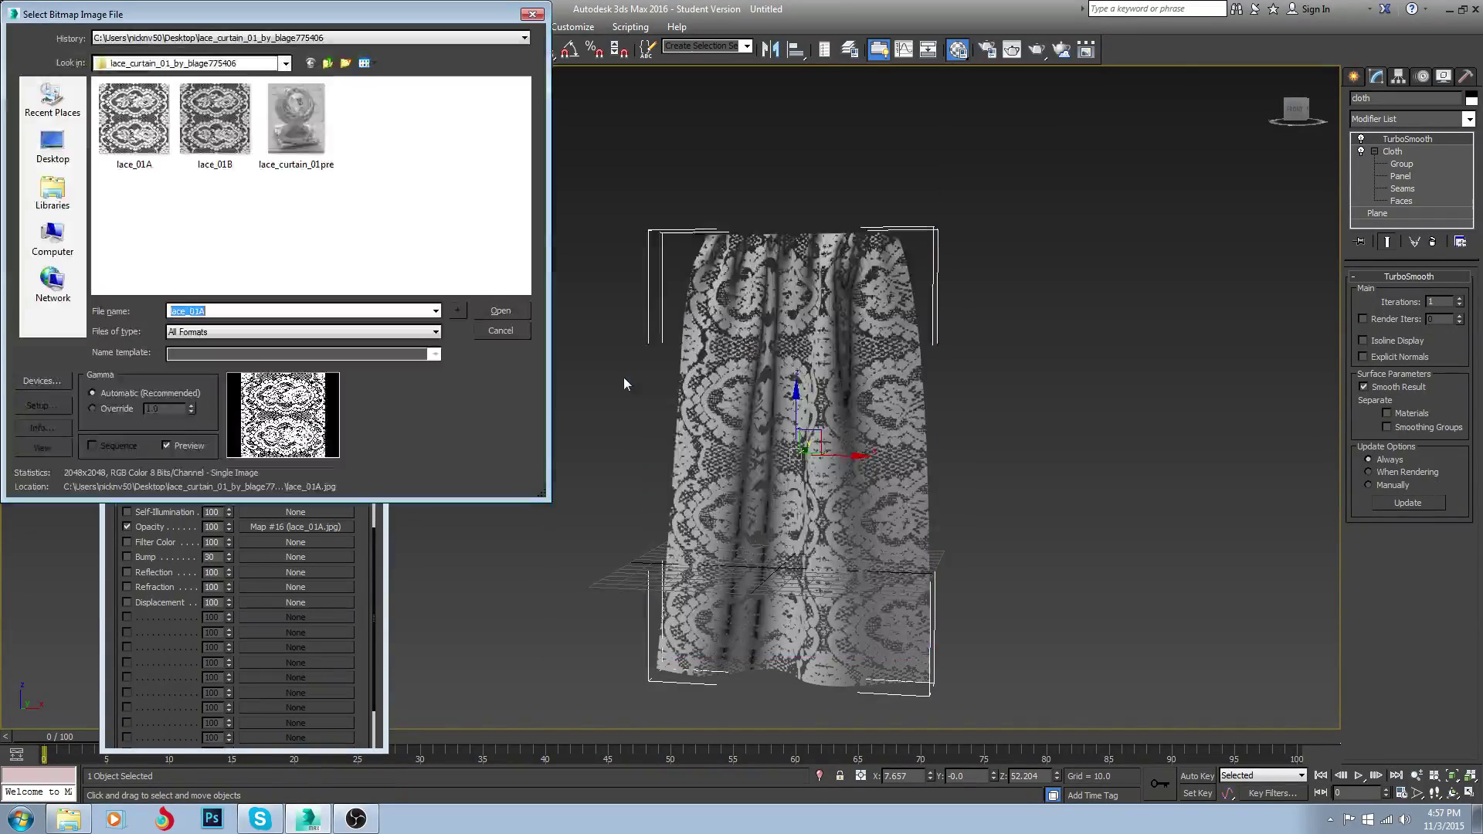
double_click(215, 118)
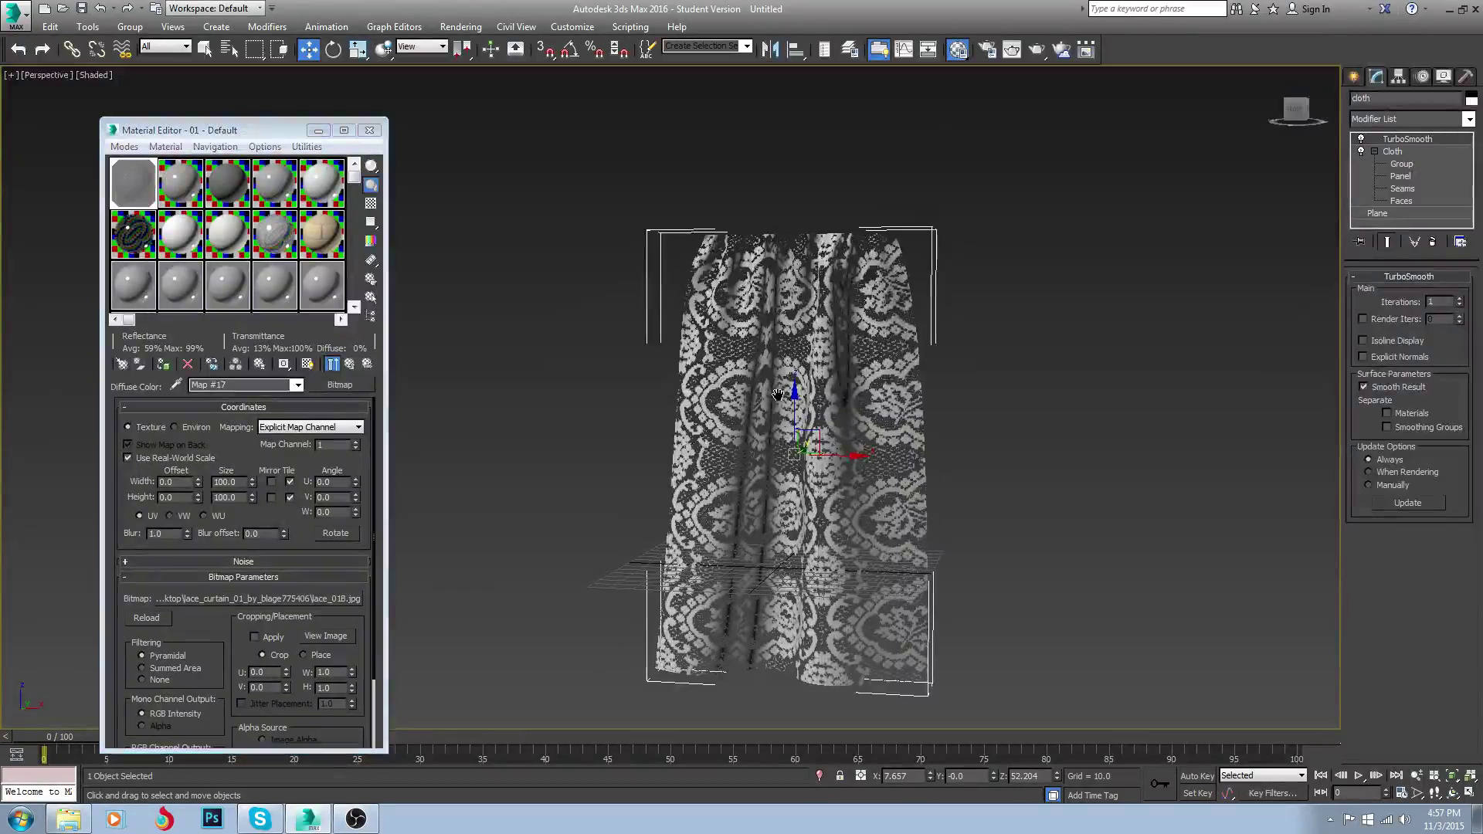
scroll(778, 395, up, 6)
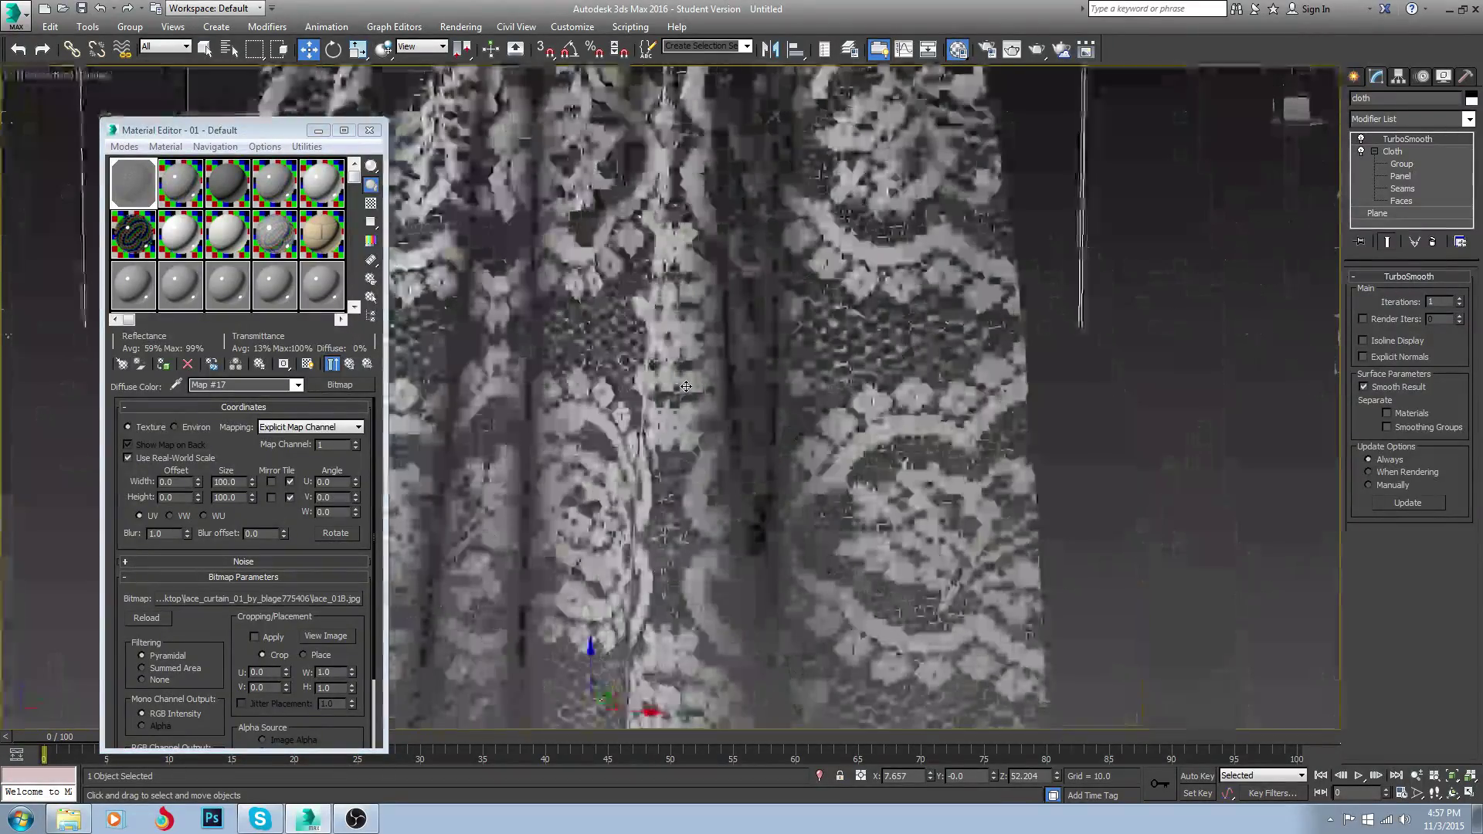
scroll(686, 386, down, 7)
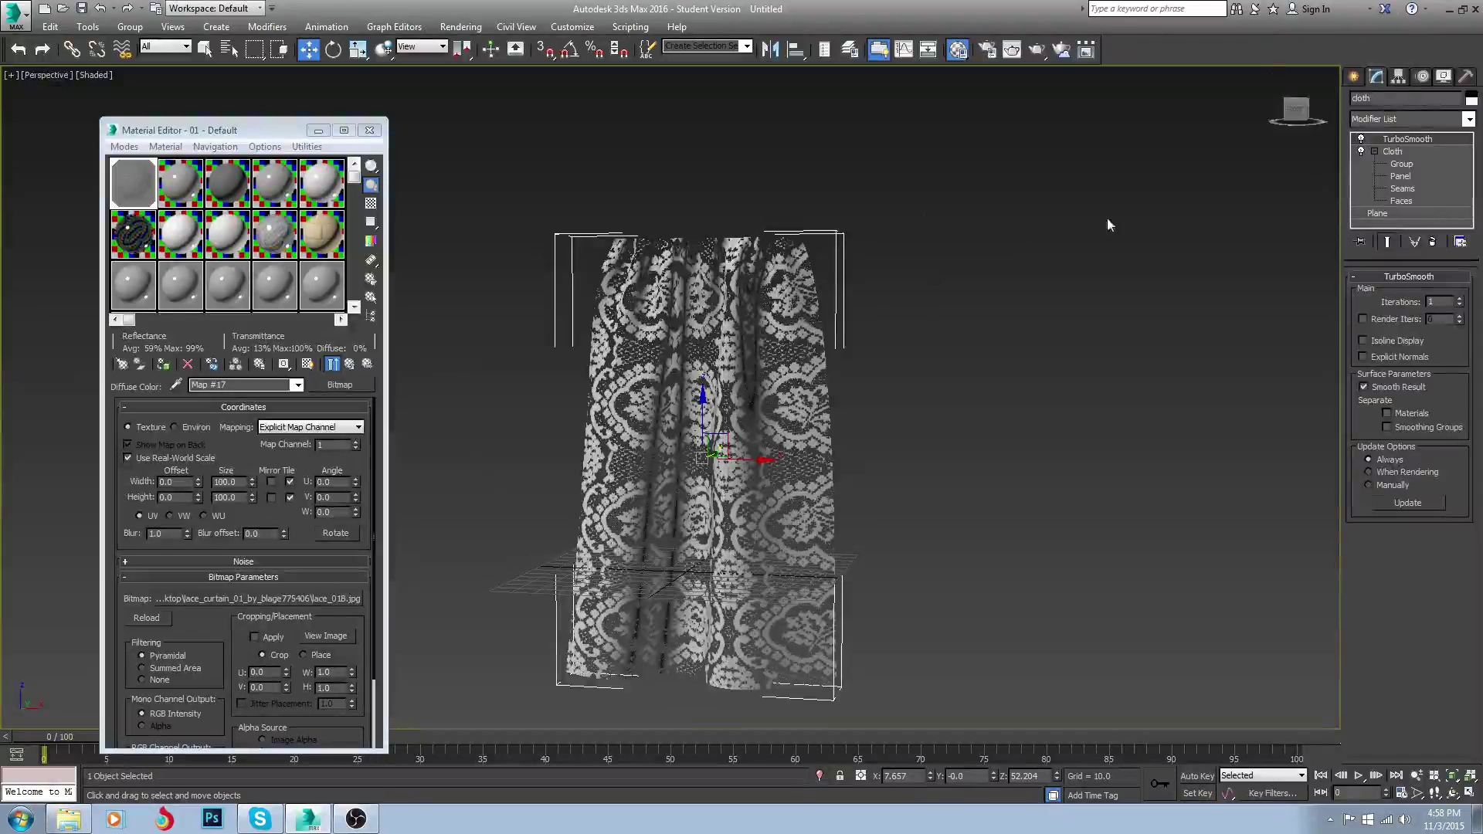
Create a sphere with a radius of about 36.5 behind the curtain
click(1354, 76)
click(1381, 193)
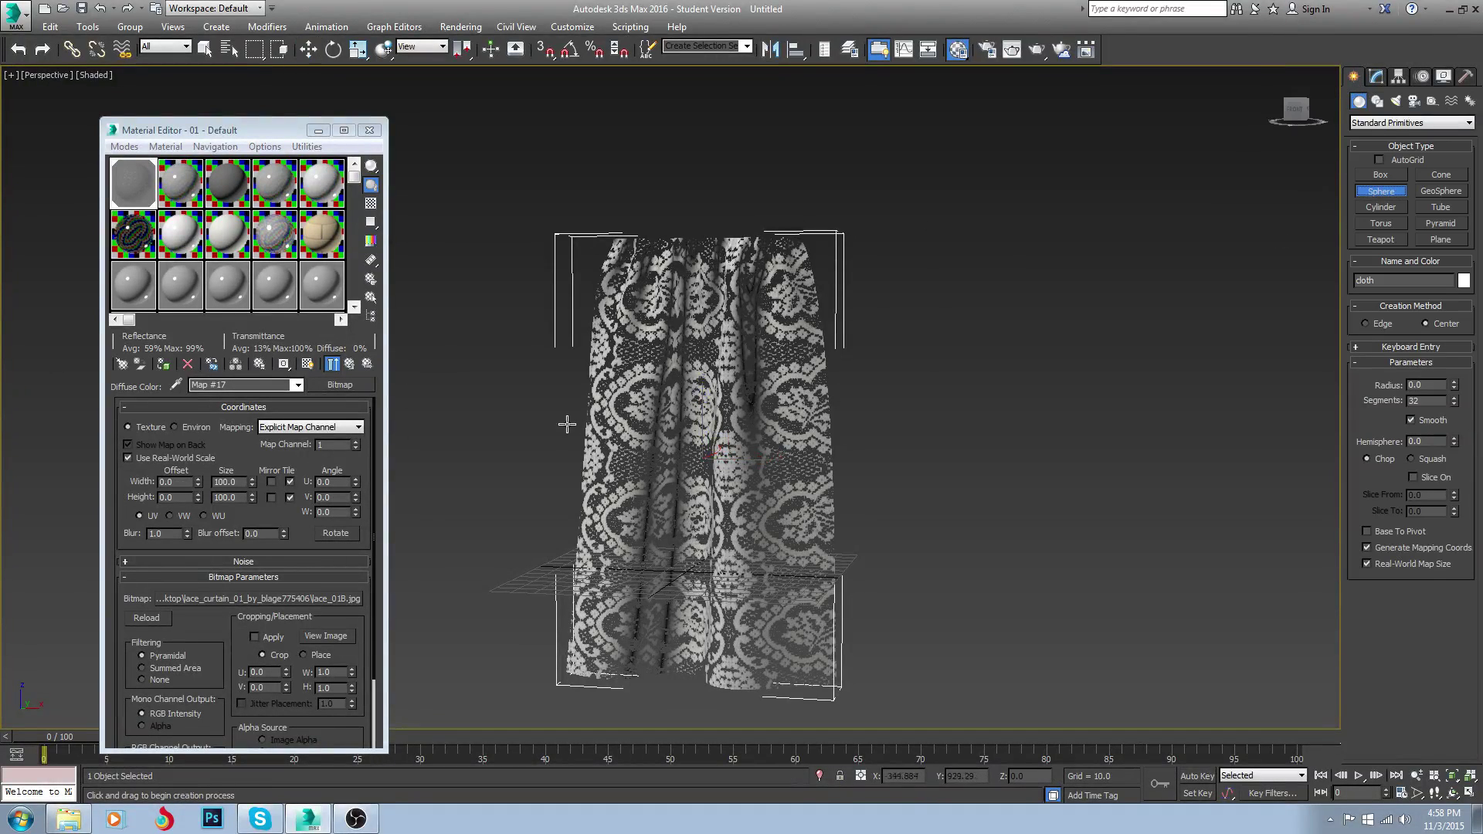
alt+middle_drag(567, 424, 682, 460)
drag(543, 542, 598, 560)
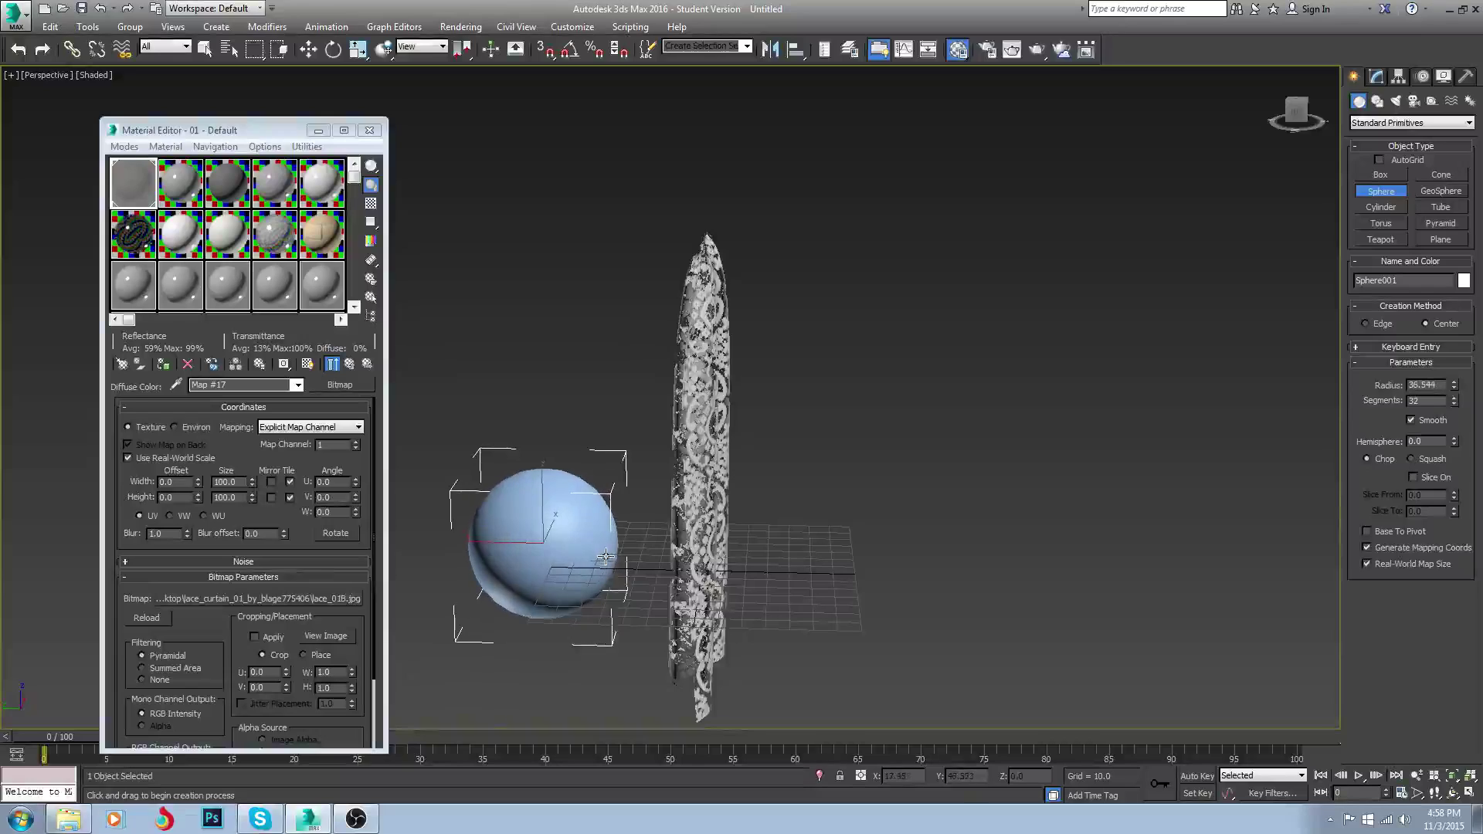
key(w)
alt+middle_drag(782, 502, 623, 481)
middle_drag(623, 481, 771, 479)
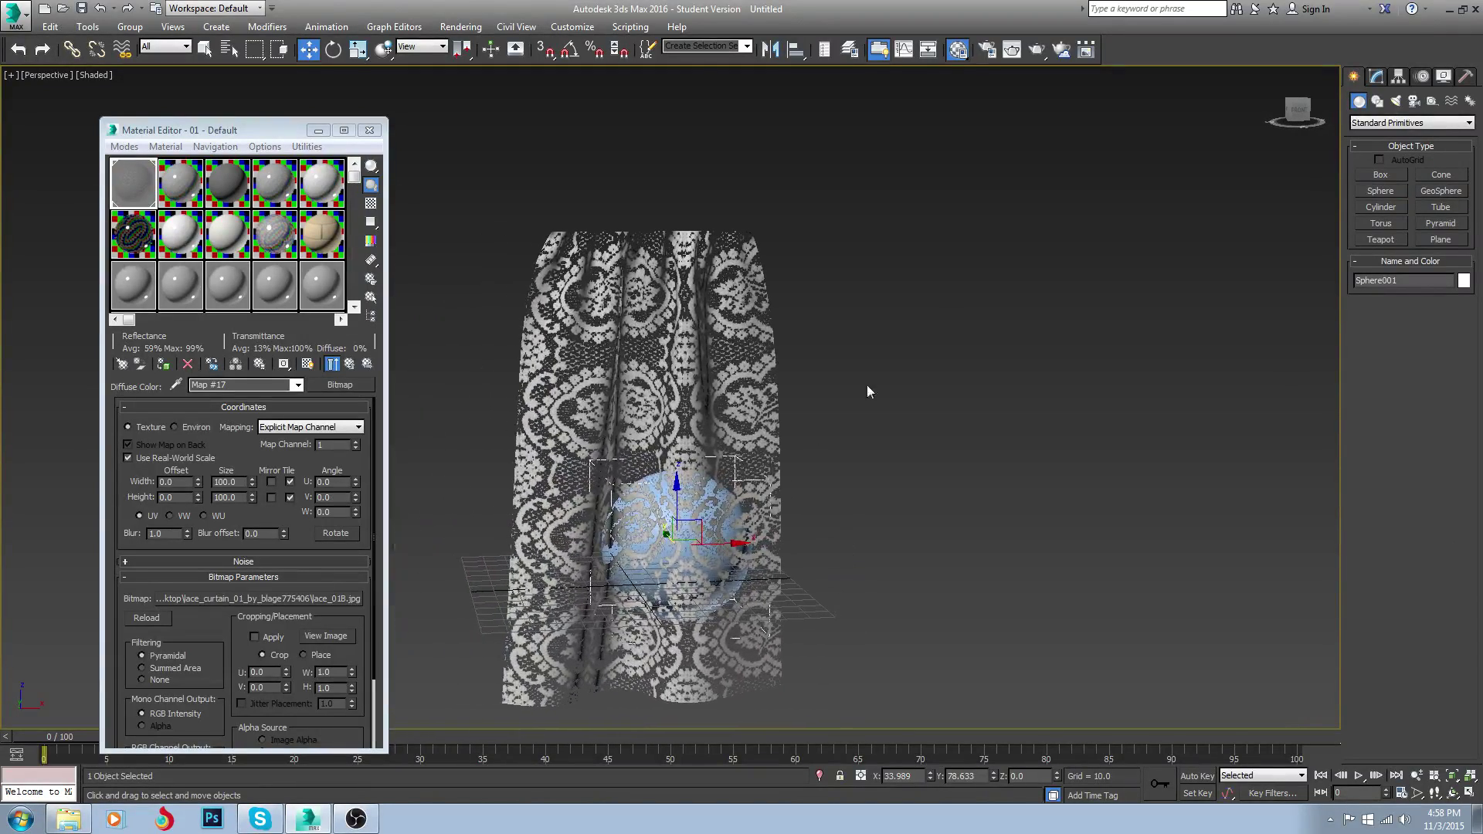
Render the Perspective view, examine the sphere through the lace curtain up close, and close the rendered frame
click(1038, 50)
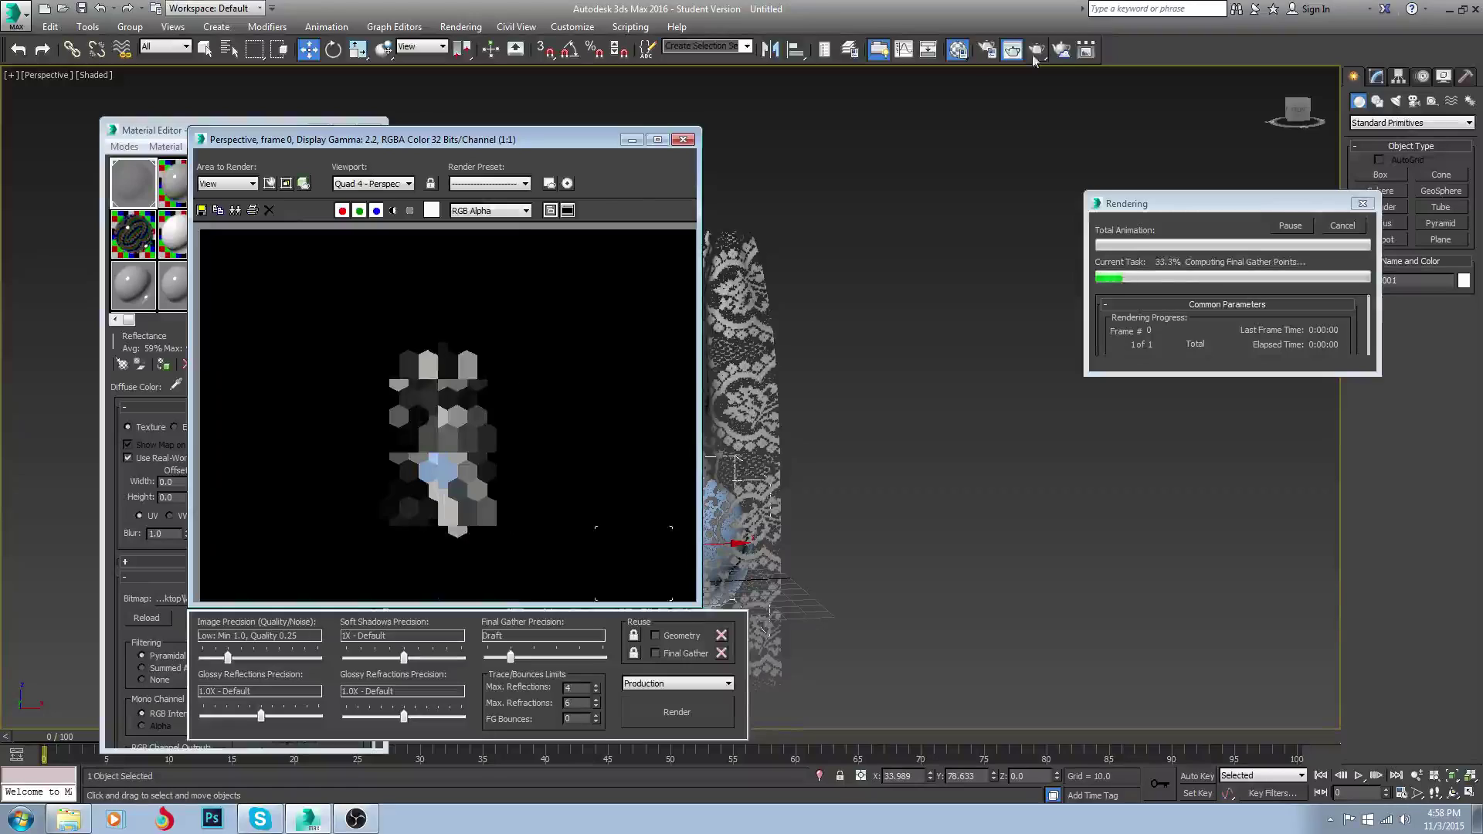
drag(558, 139, 816, 97)
scroll(711, 434, up, 1)
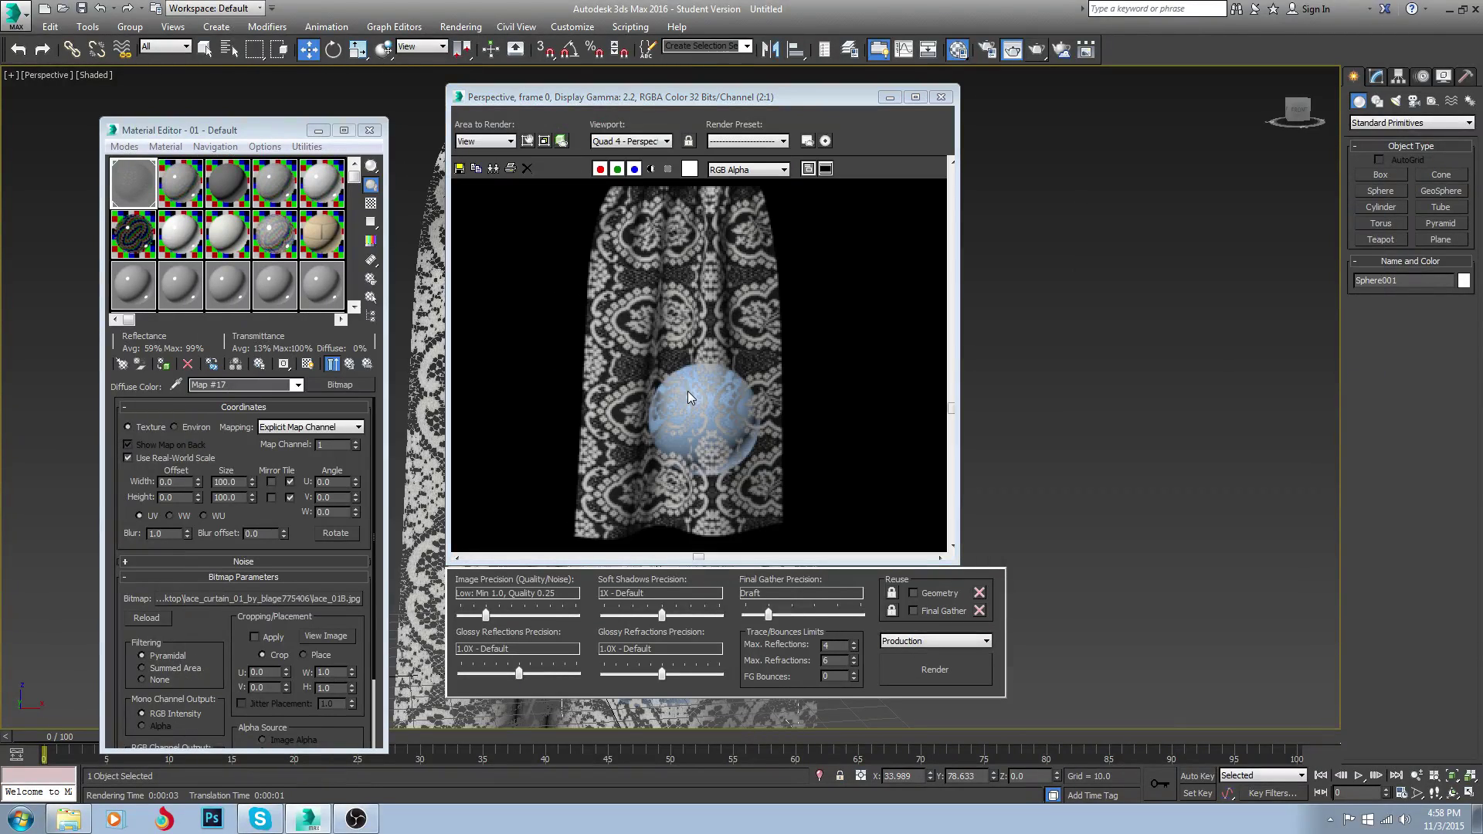
scroll(688, 388, down, 2)
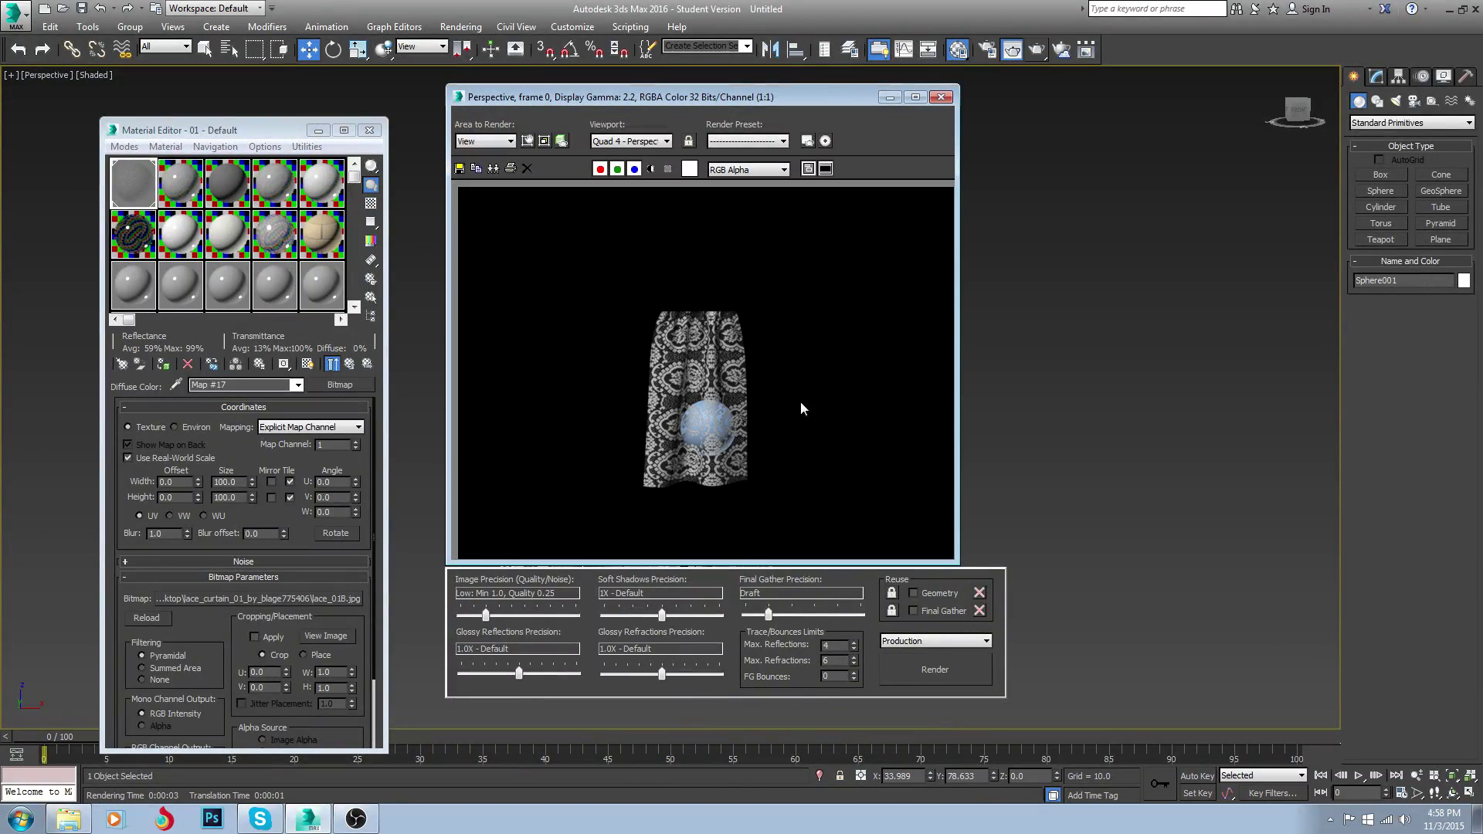
scroll(689, 433, up, 2)
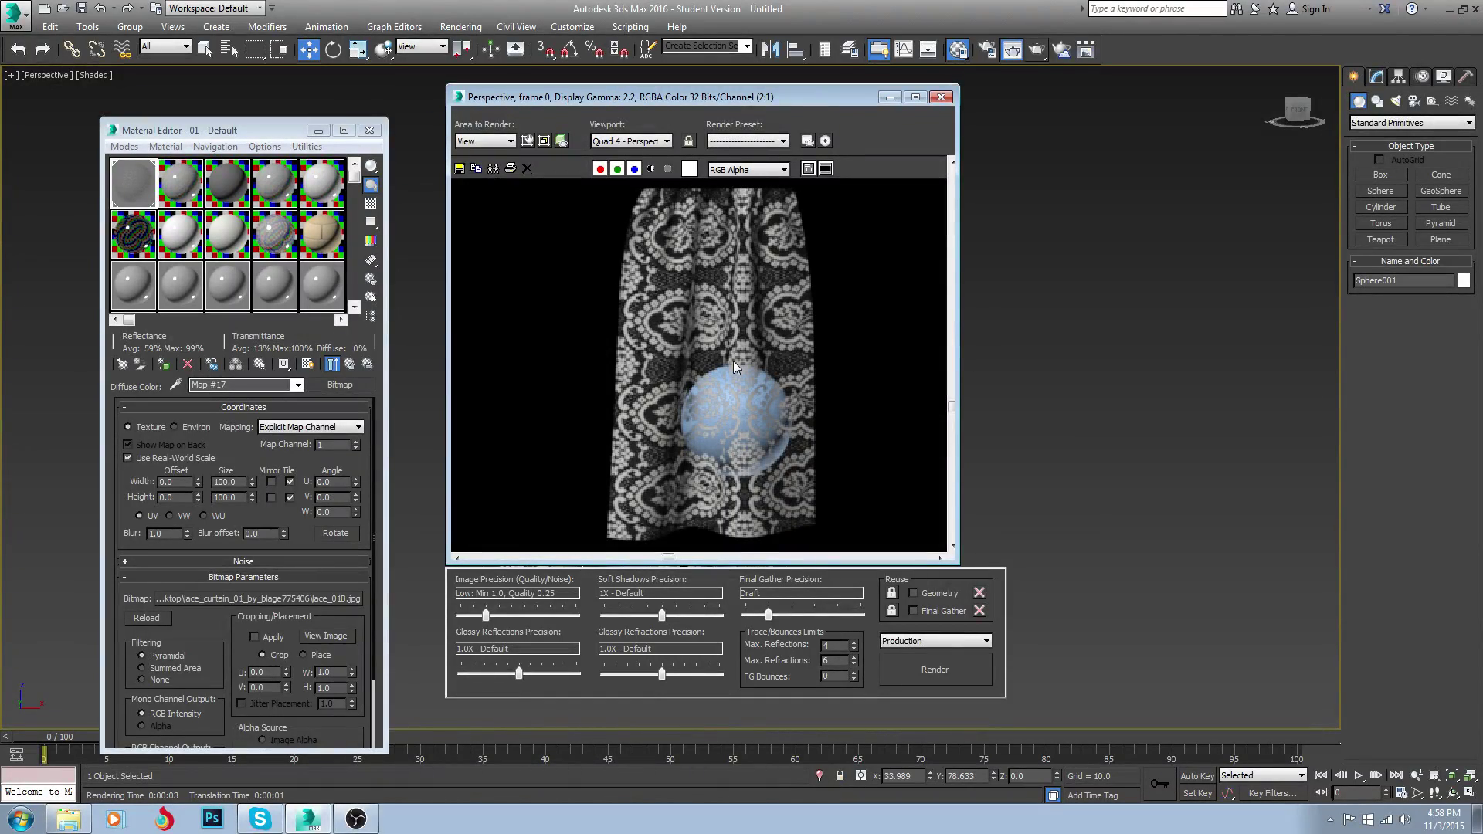
click(942, 98)
Set the render output size to a custom 1280 by 720 and select the second material sample slot, 02 - Default
click(680, 363)
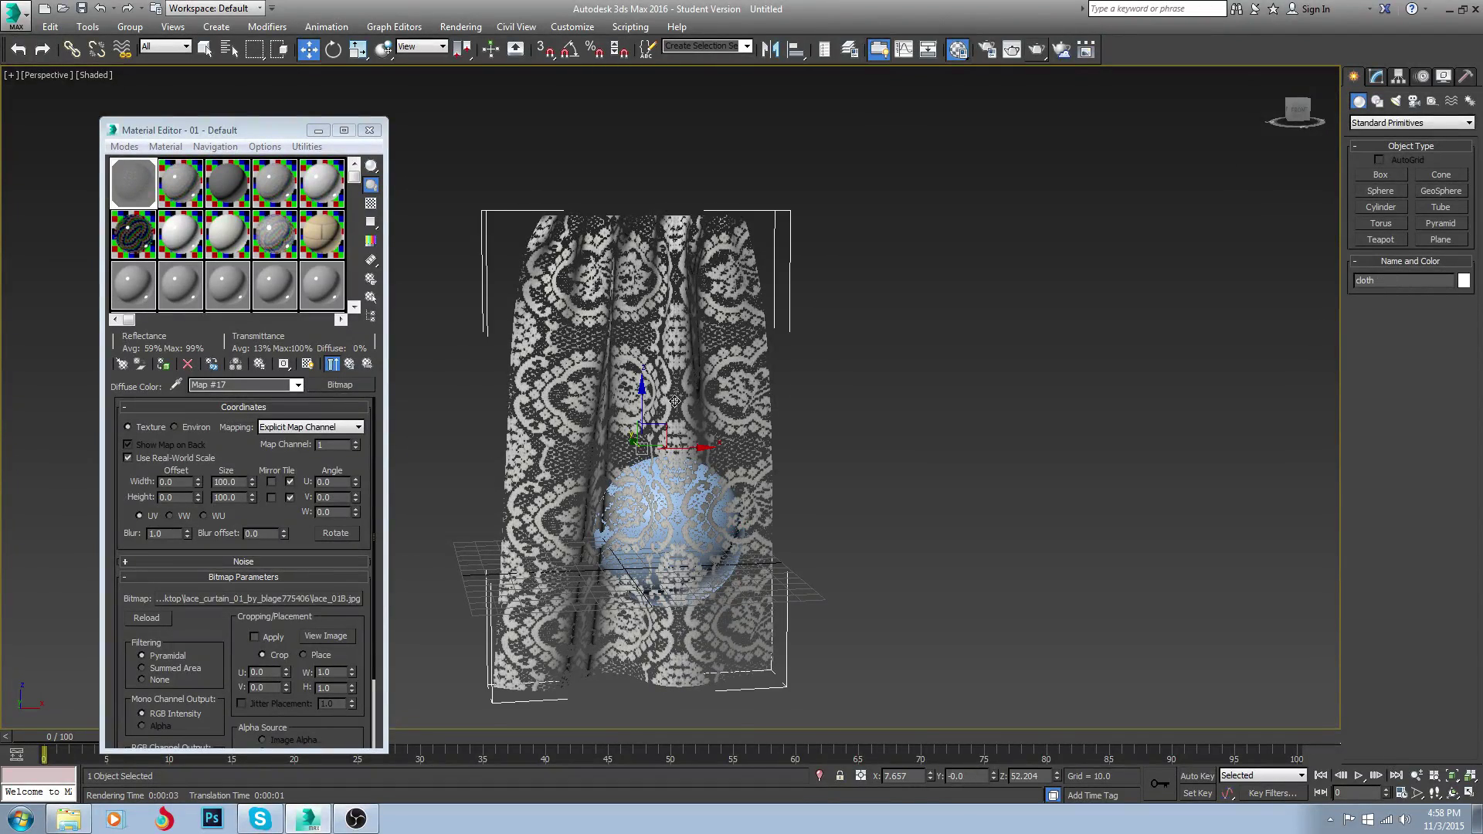
click(987, 50)
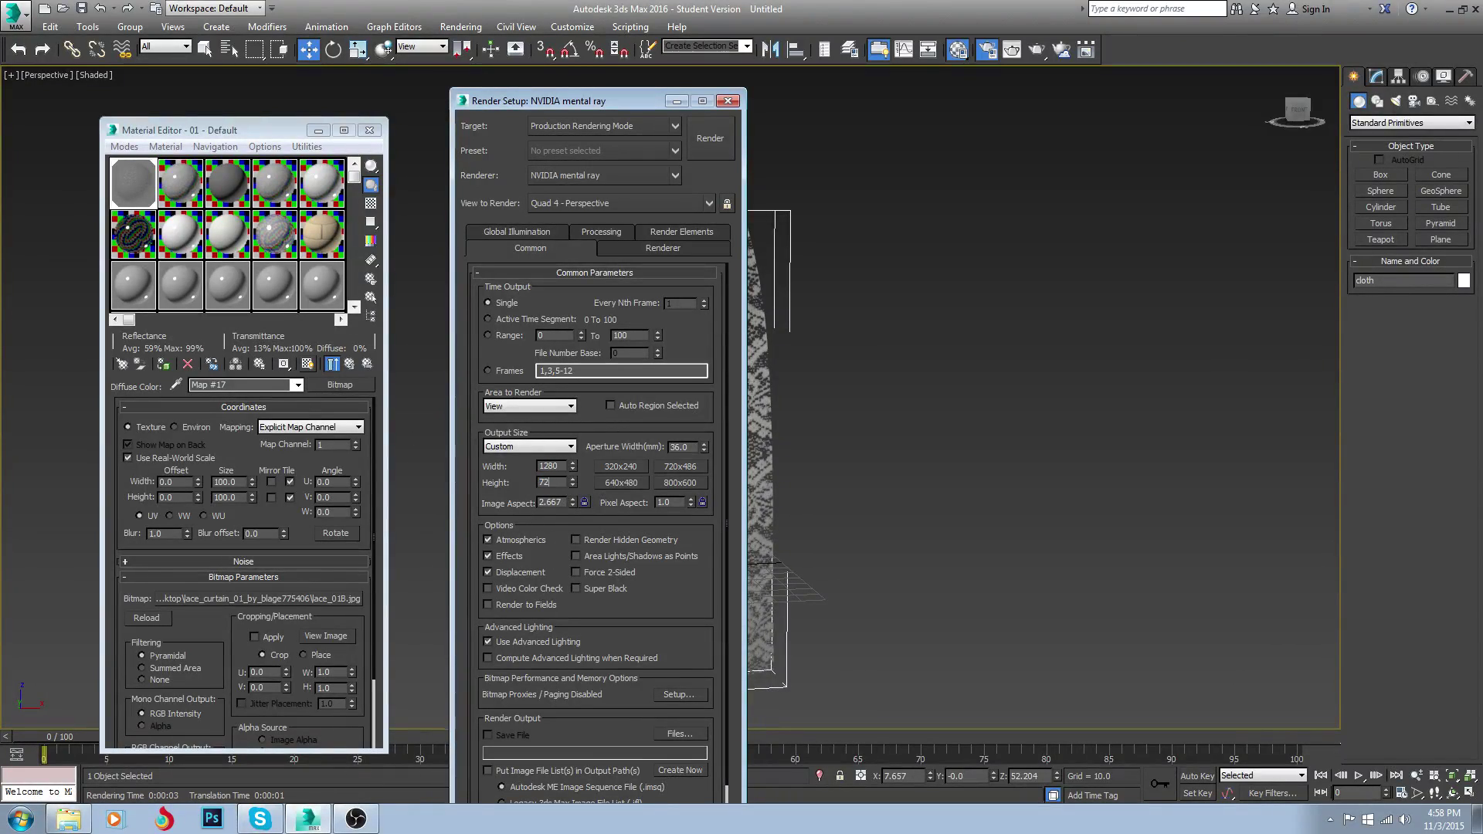
click(728, 101)
scroll(722, 284, up, 3)
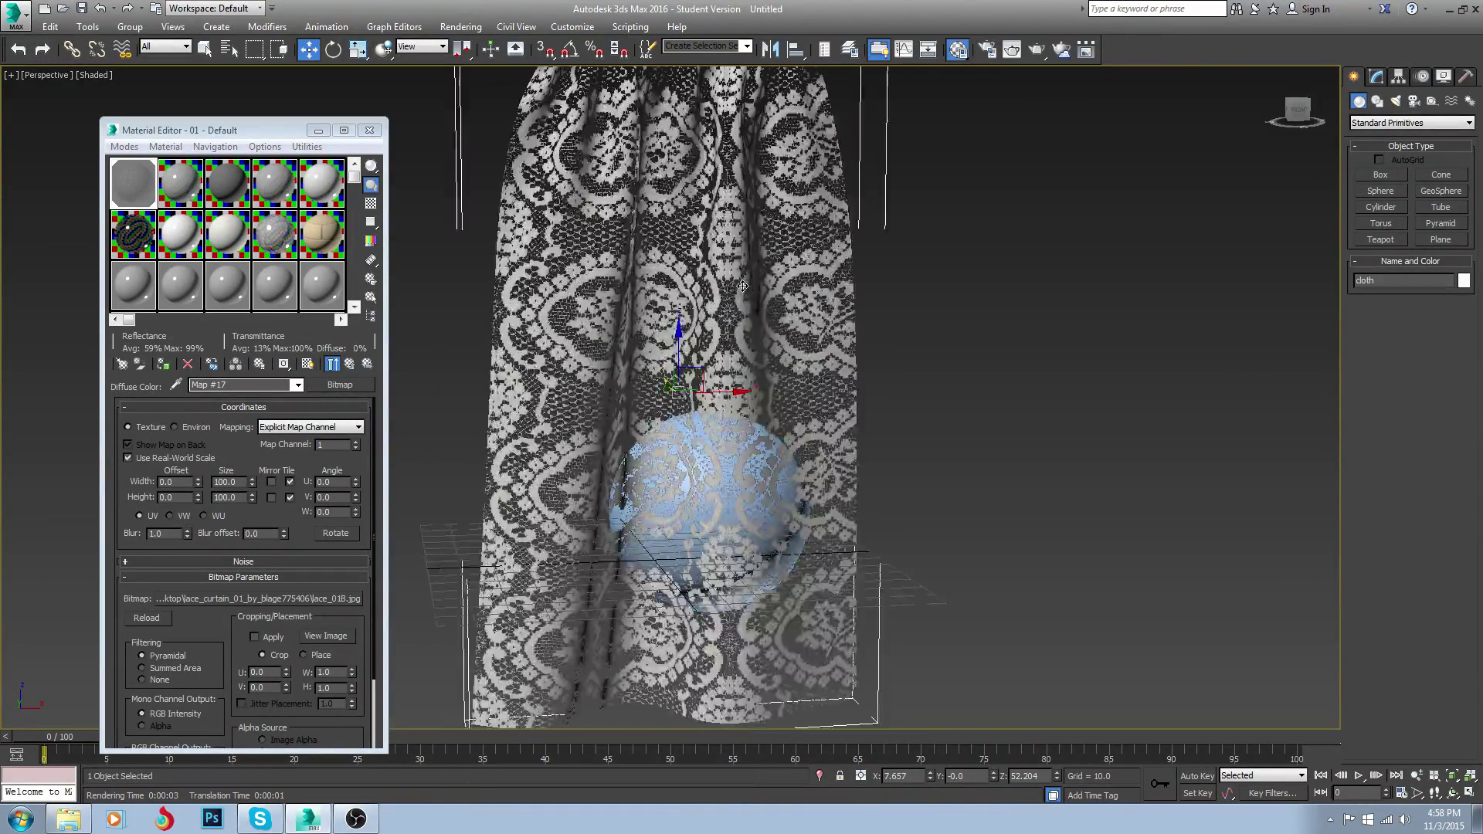
click(185, 200)
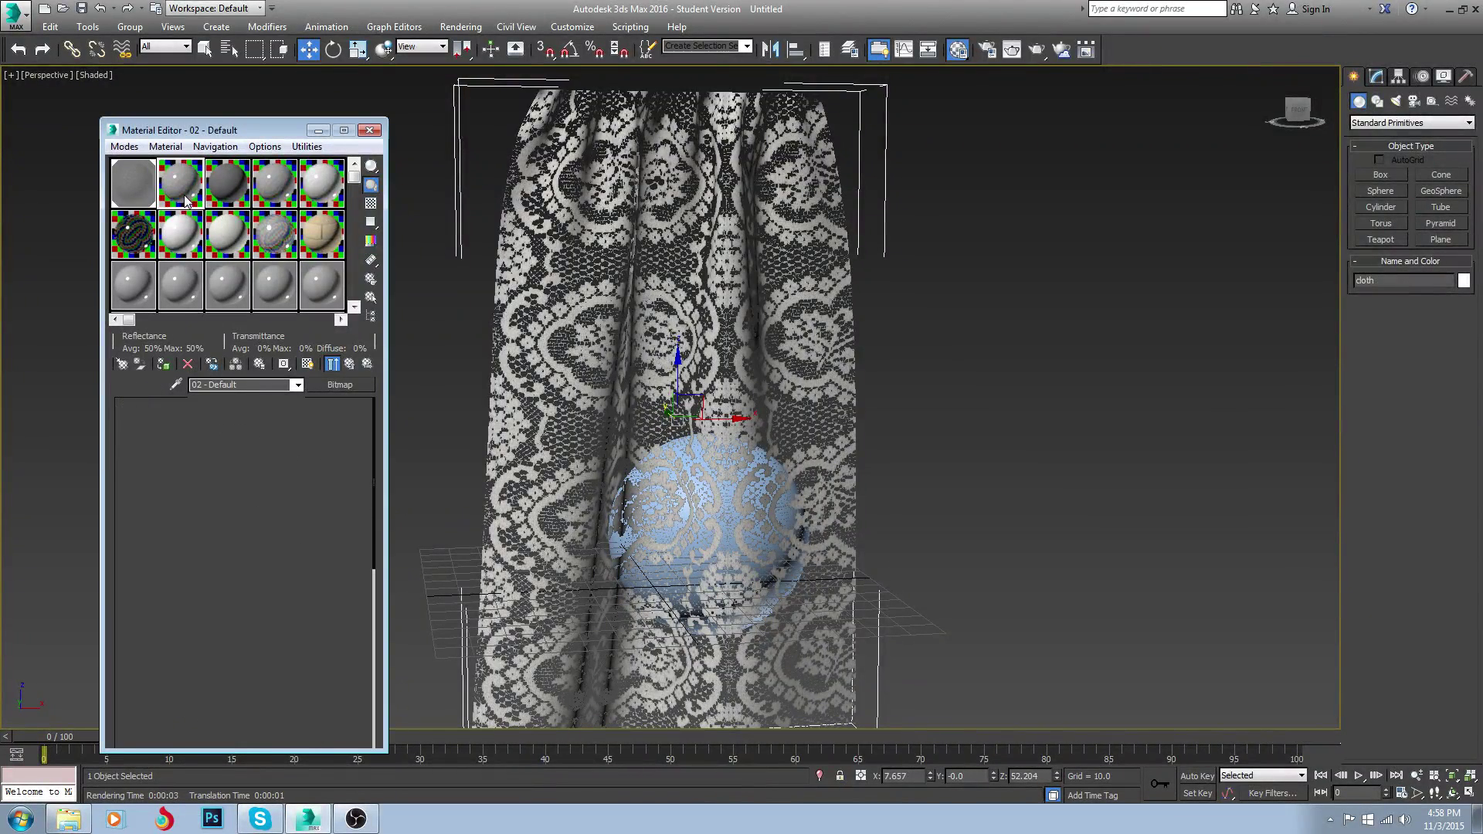
right_click(340, 384)
click(330, 386)
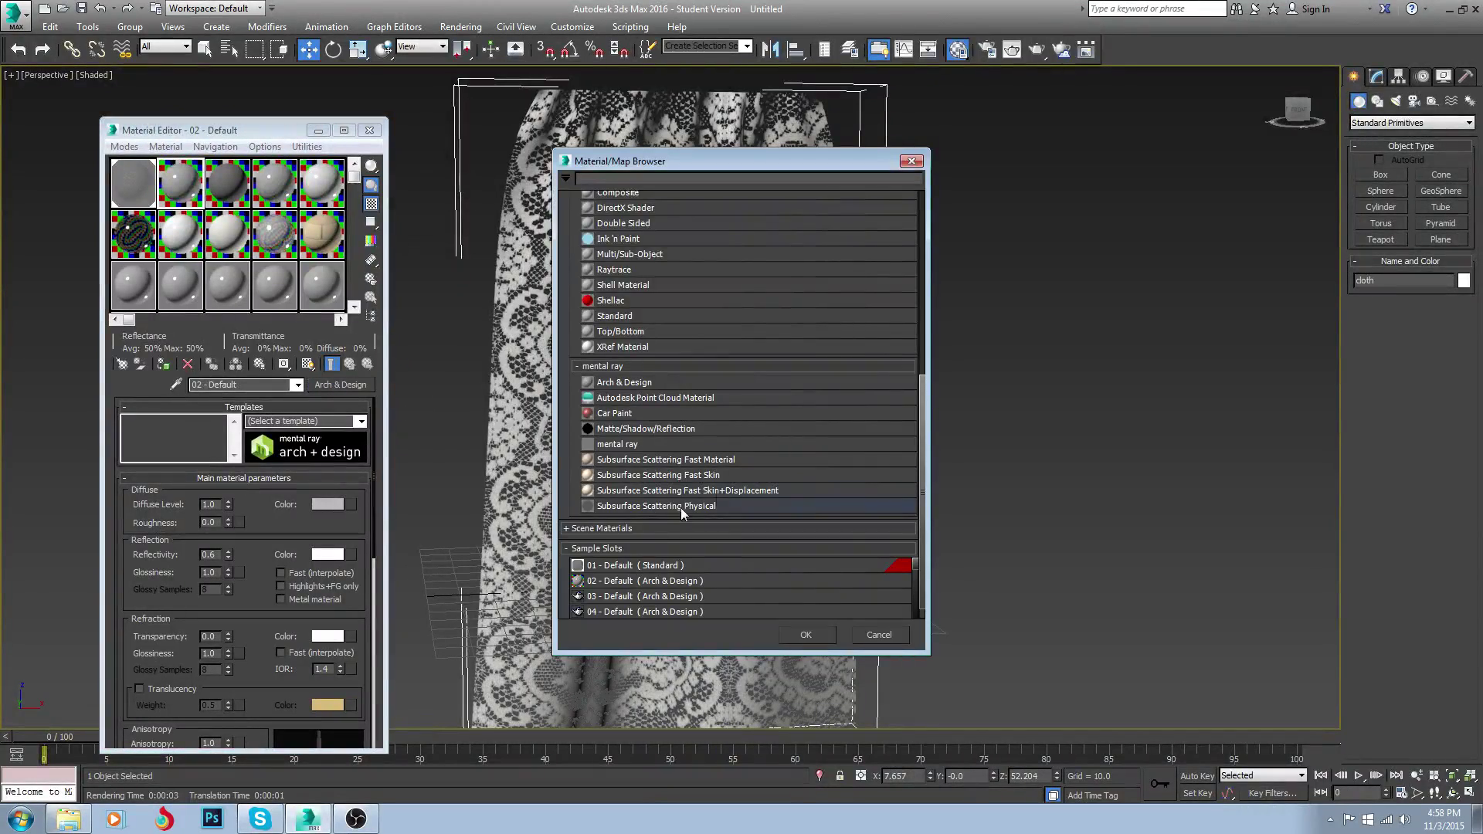
click(581, 513)
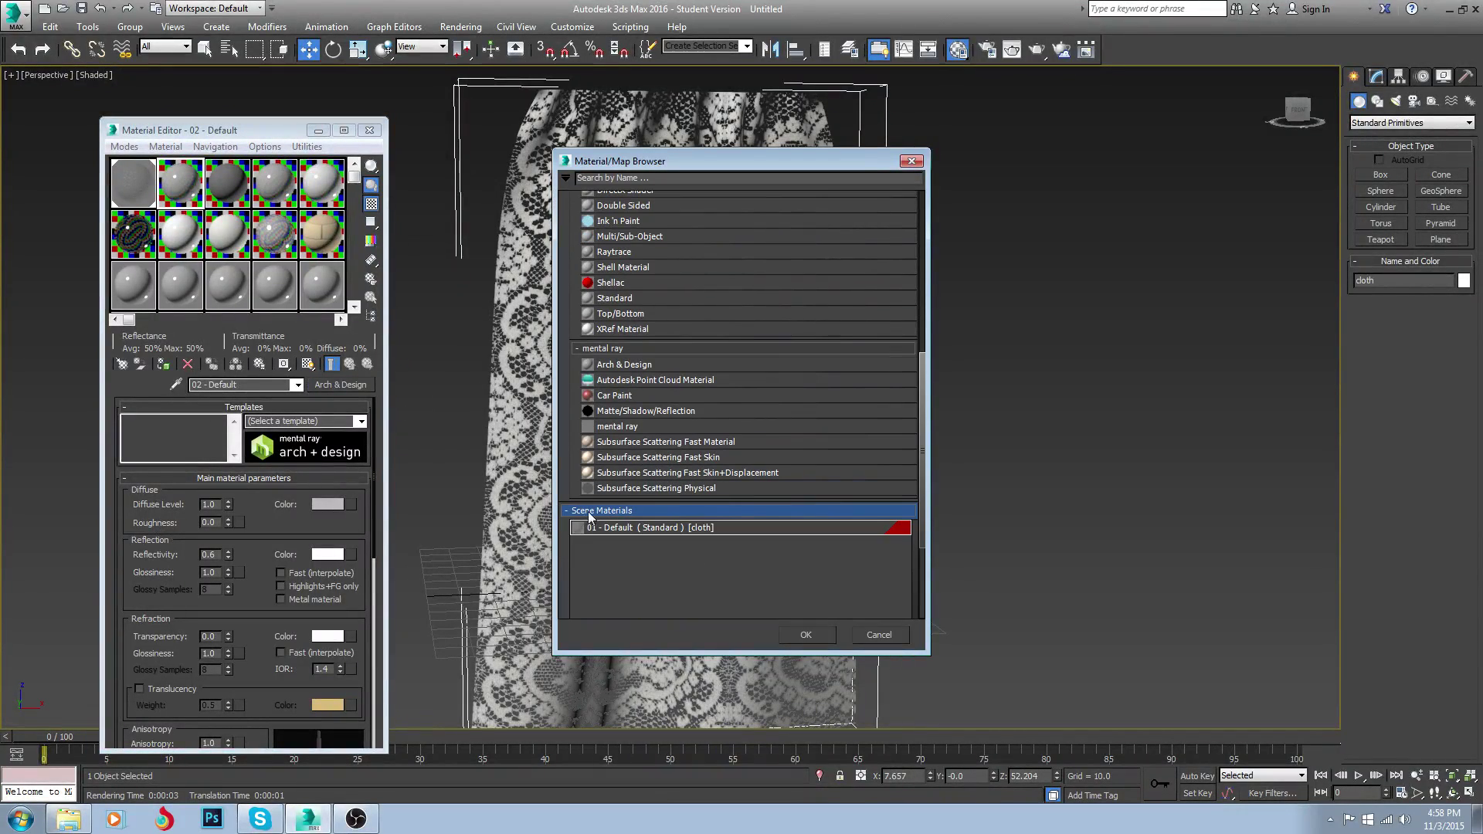
click(912, 161)
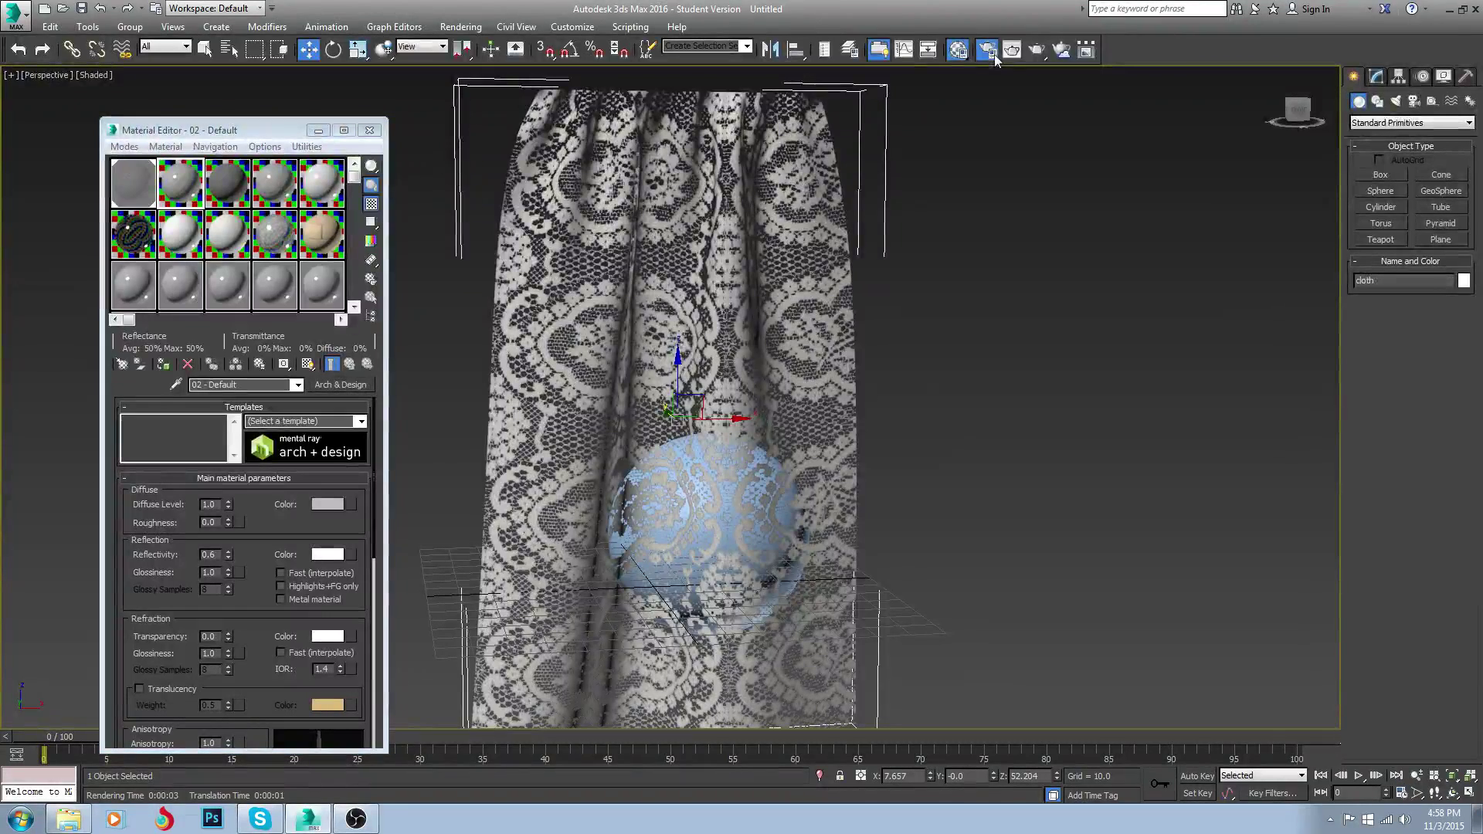
Switch the production renderer to V-Ray Adv 3.20.03
click(993, 53)
click(576, 174)
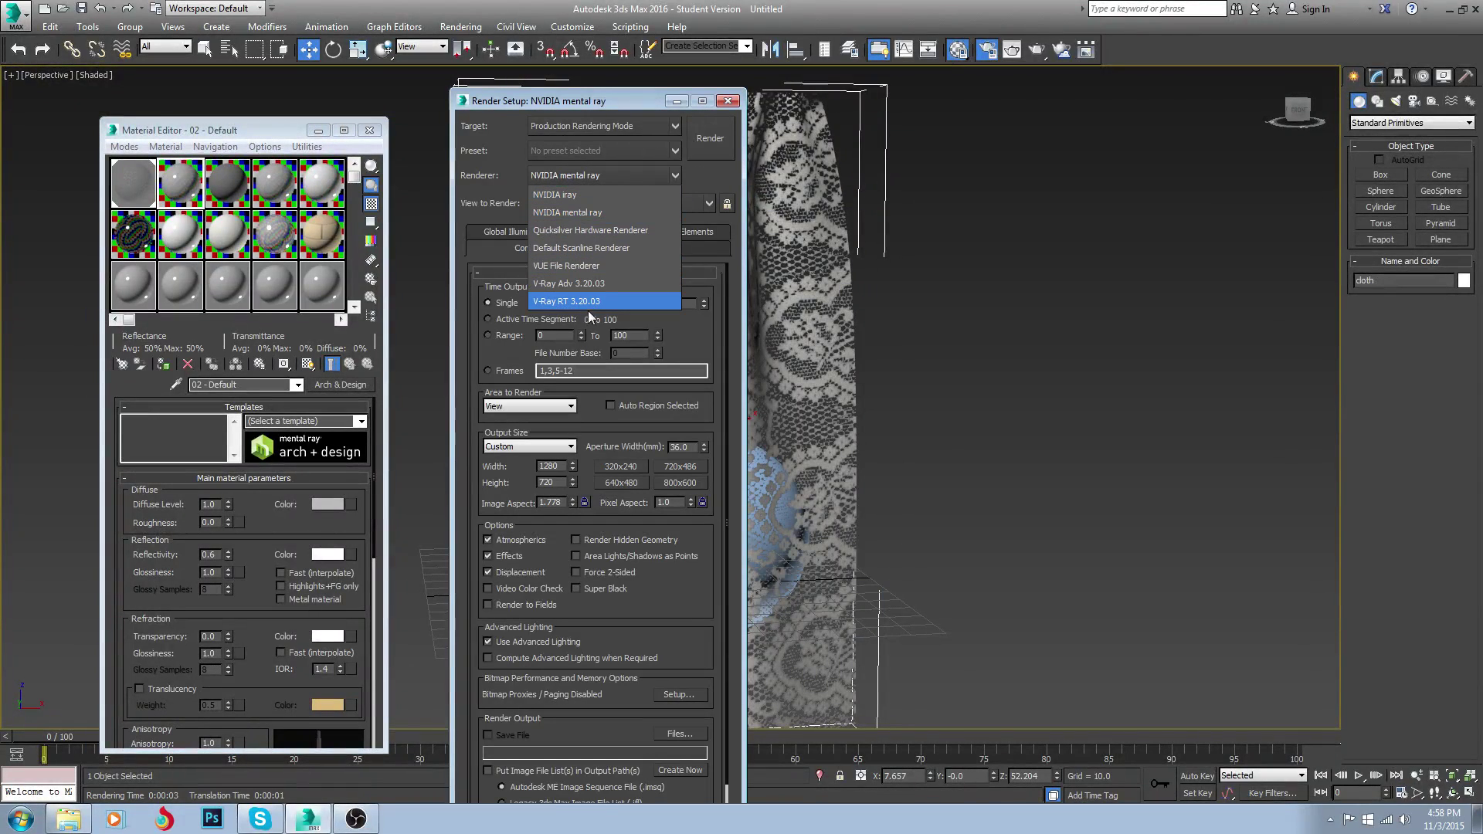
click(601, 285)
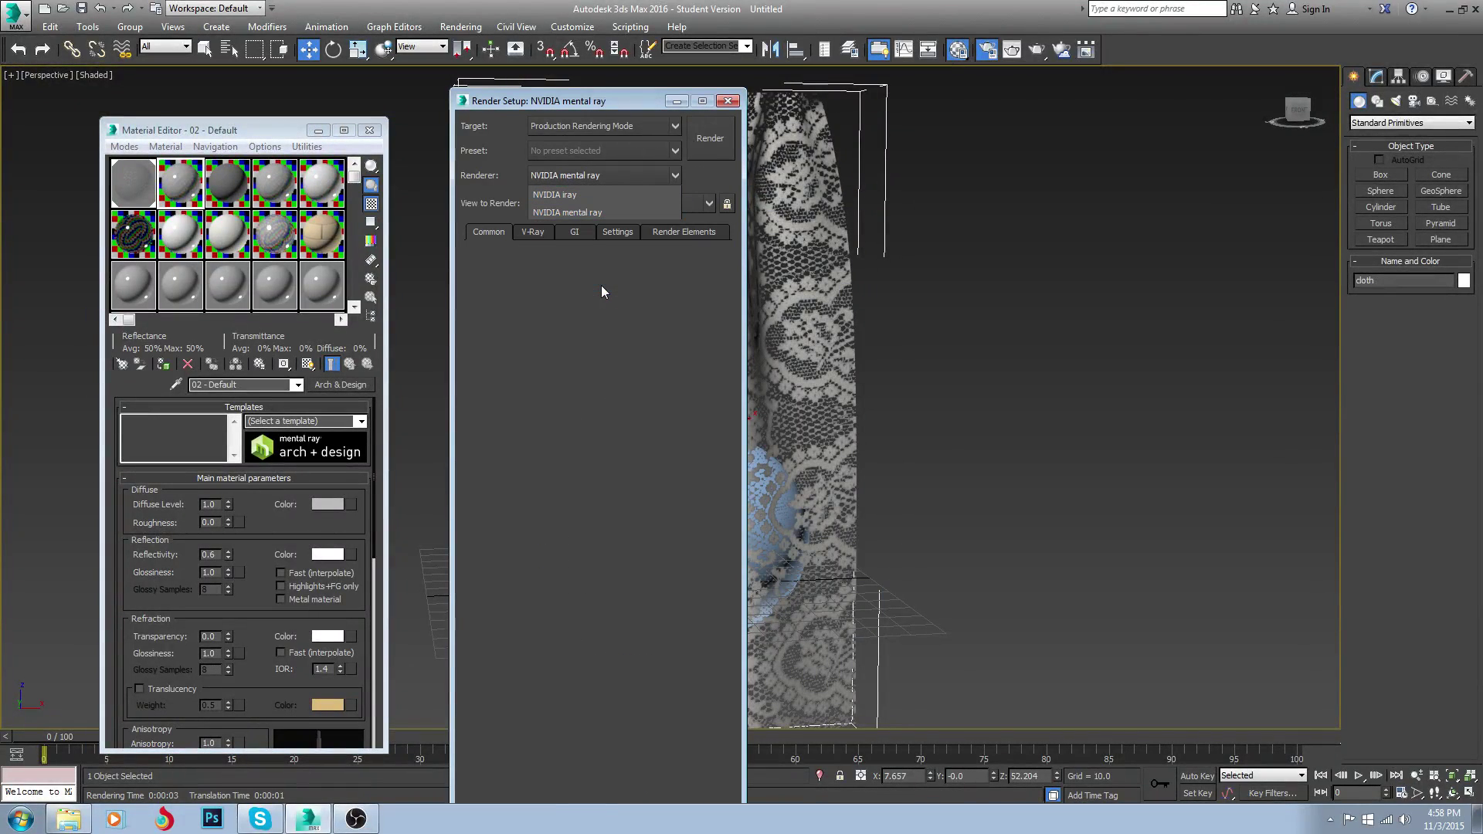
click(727, 100)
Change the 02 - Default material's type to VRayMtl
click(340, 386)
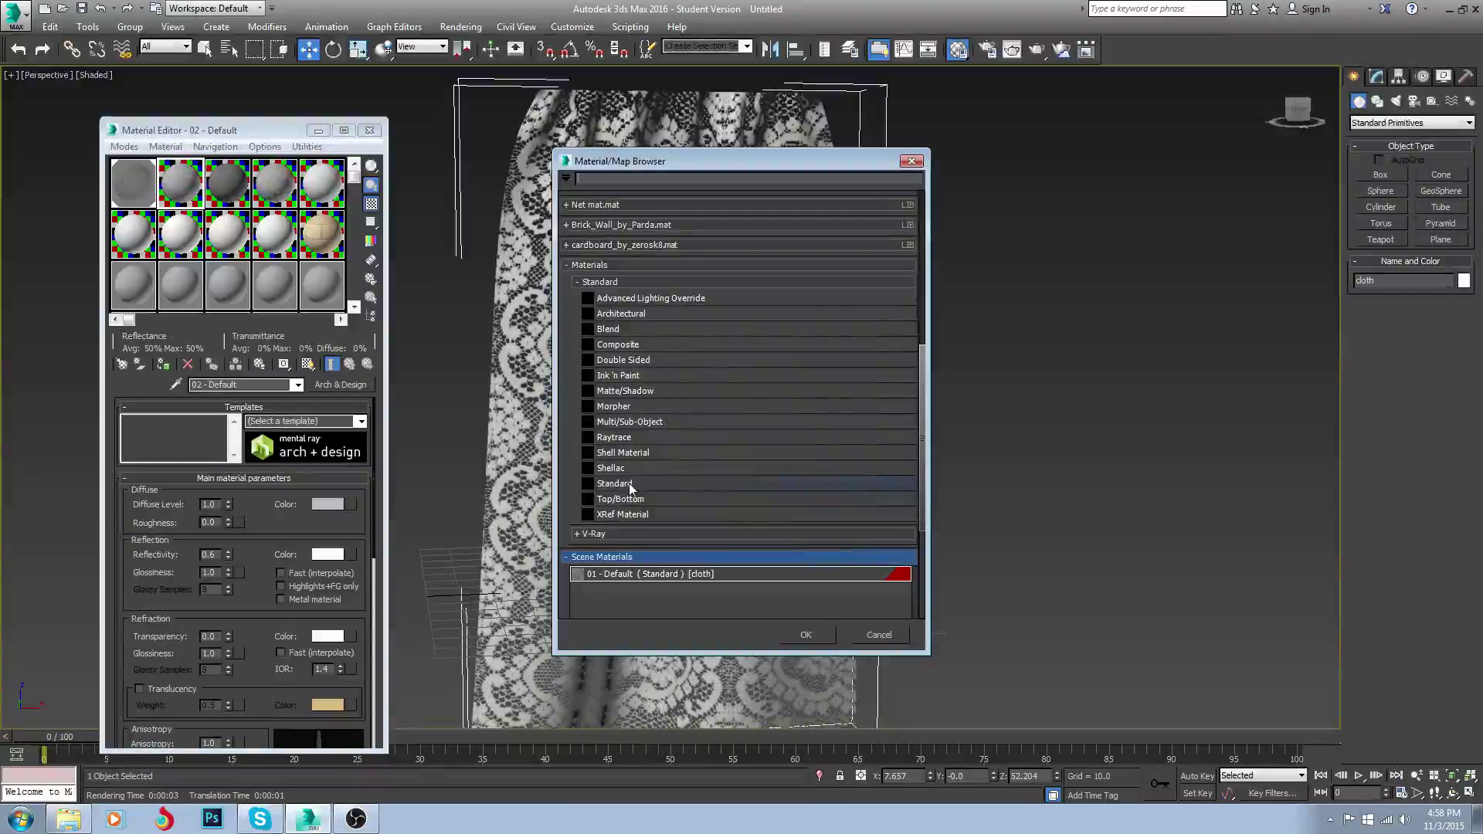
click(593, 534)
scroll(652, 522, down, 4)
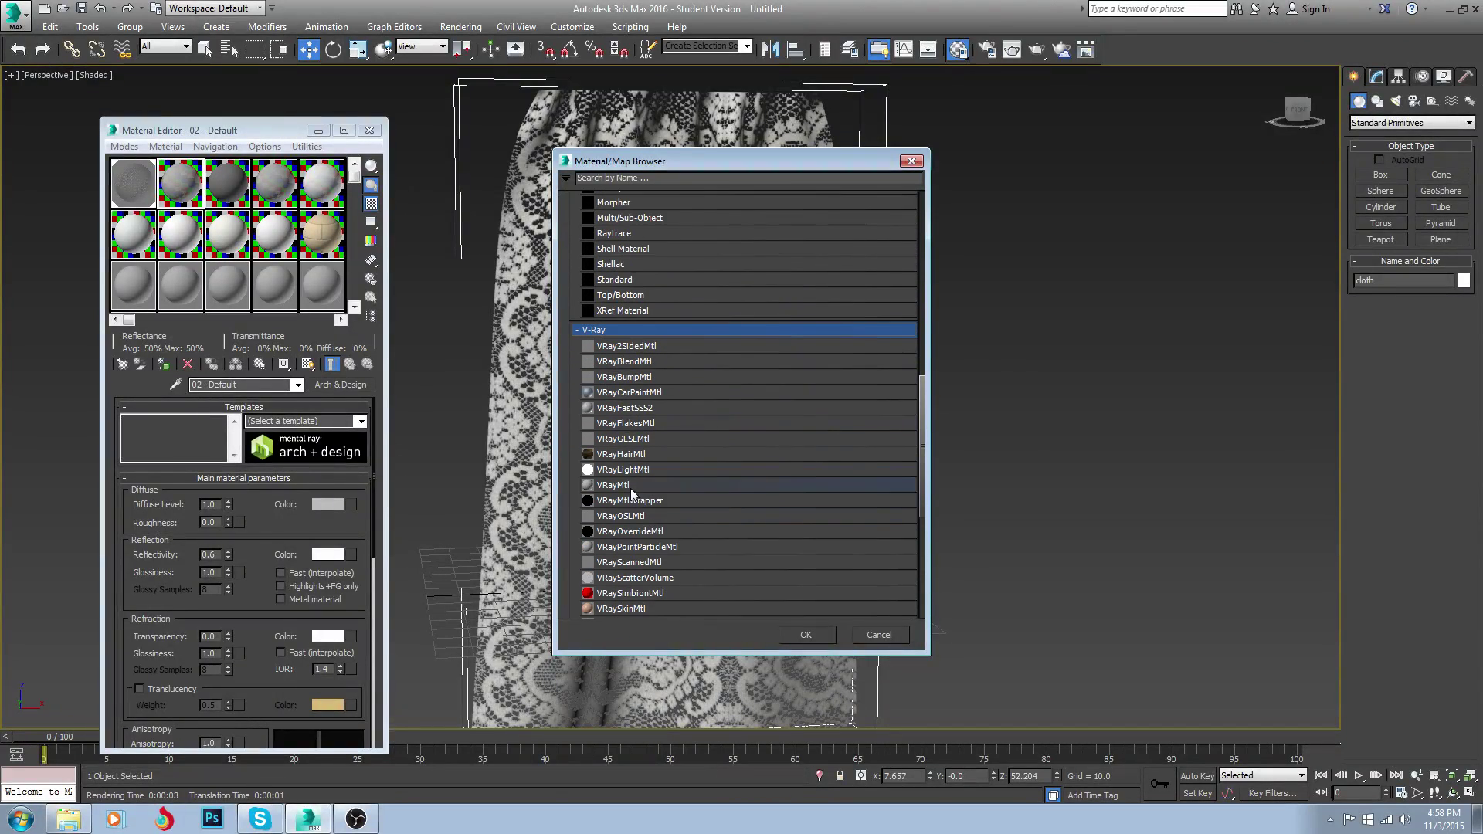
double_click(611, 485)
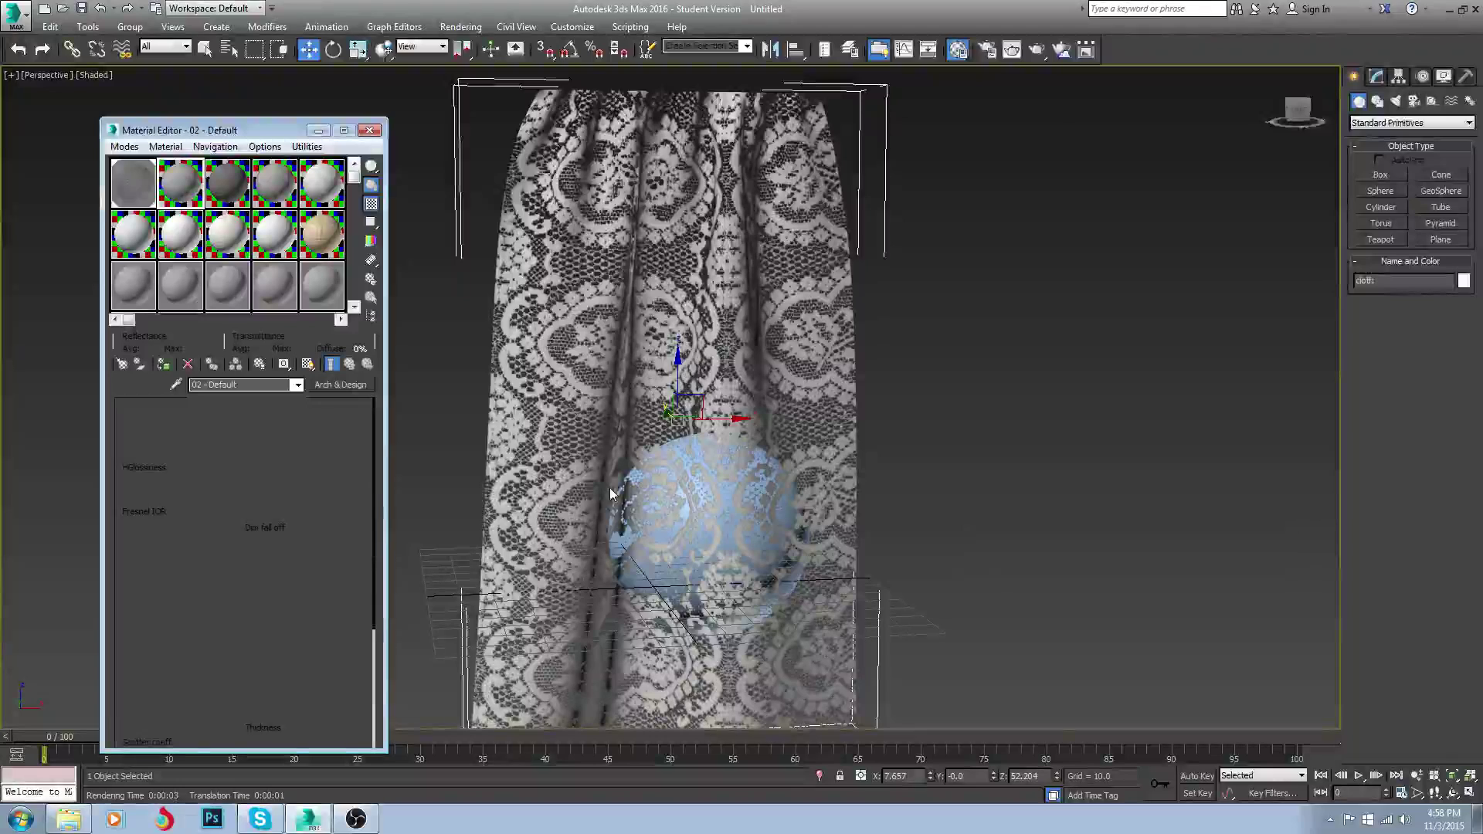
Load the bitmap lace_01A as the Opacity map of the VRayMtl material and return to the material's parent level
scroll(255, 587, down, 5)
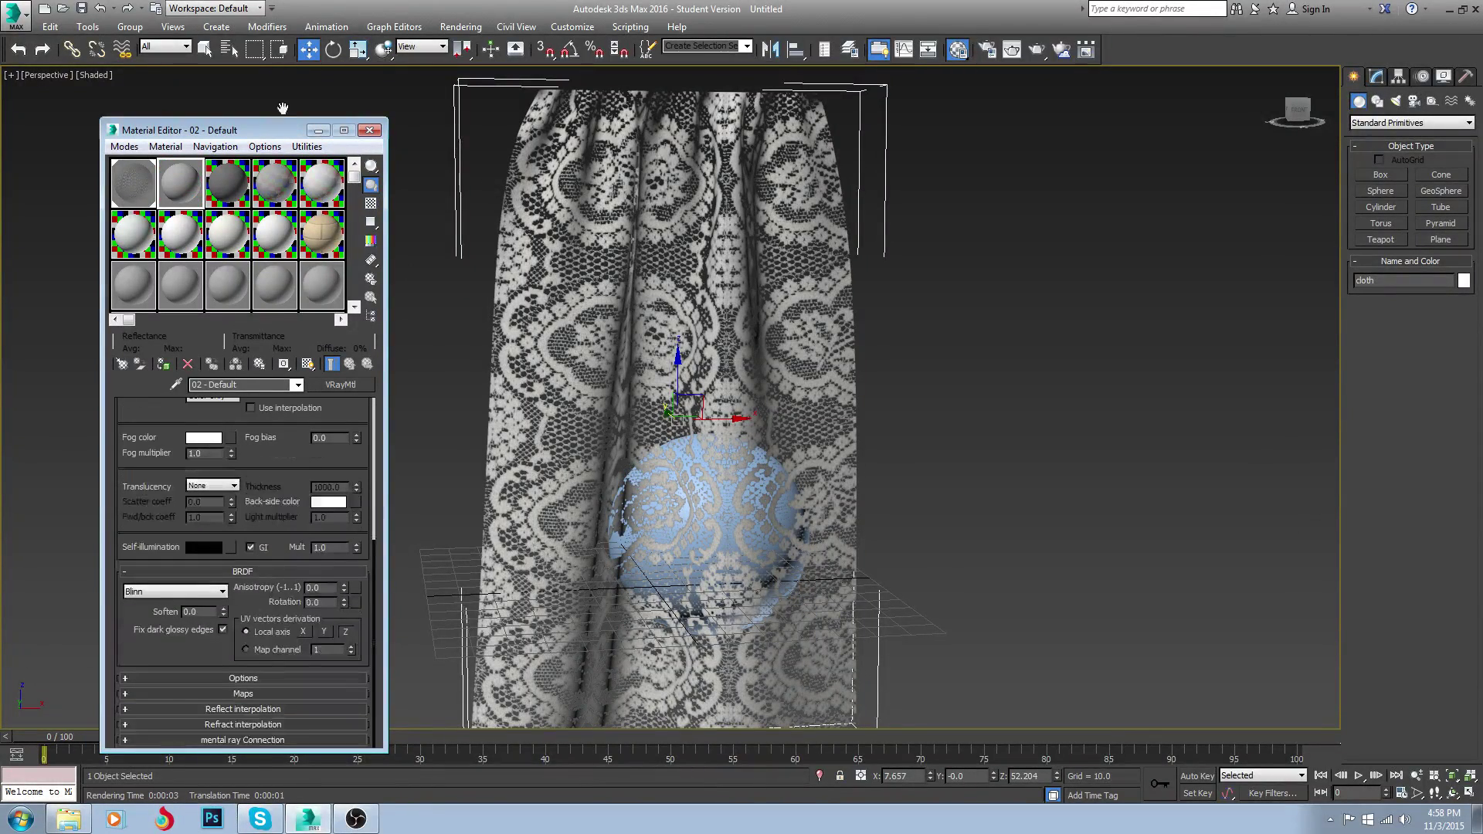
click(262, 693)
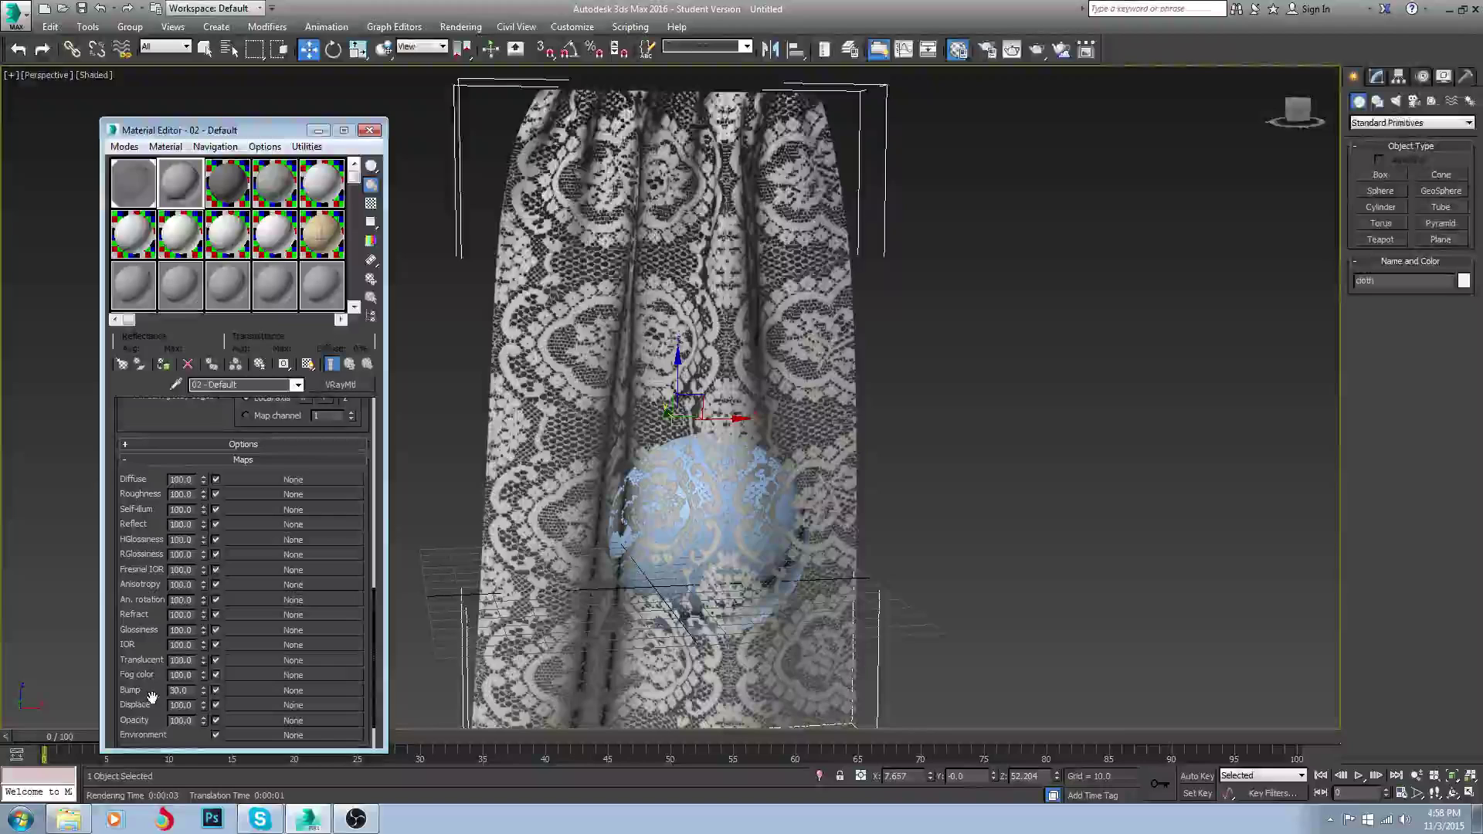
click(243, 720)
scroll(636, 247, up, 3)
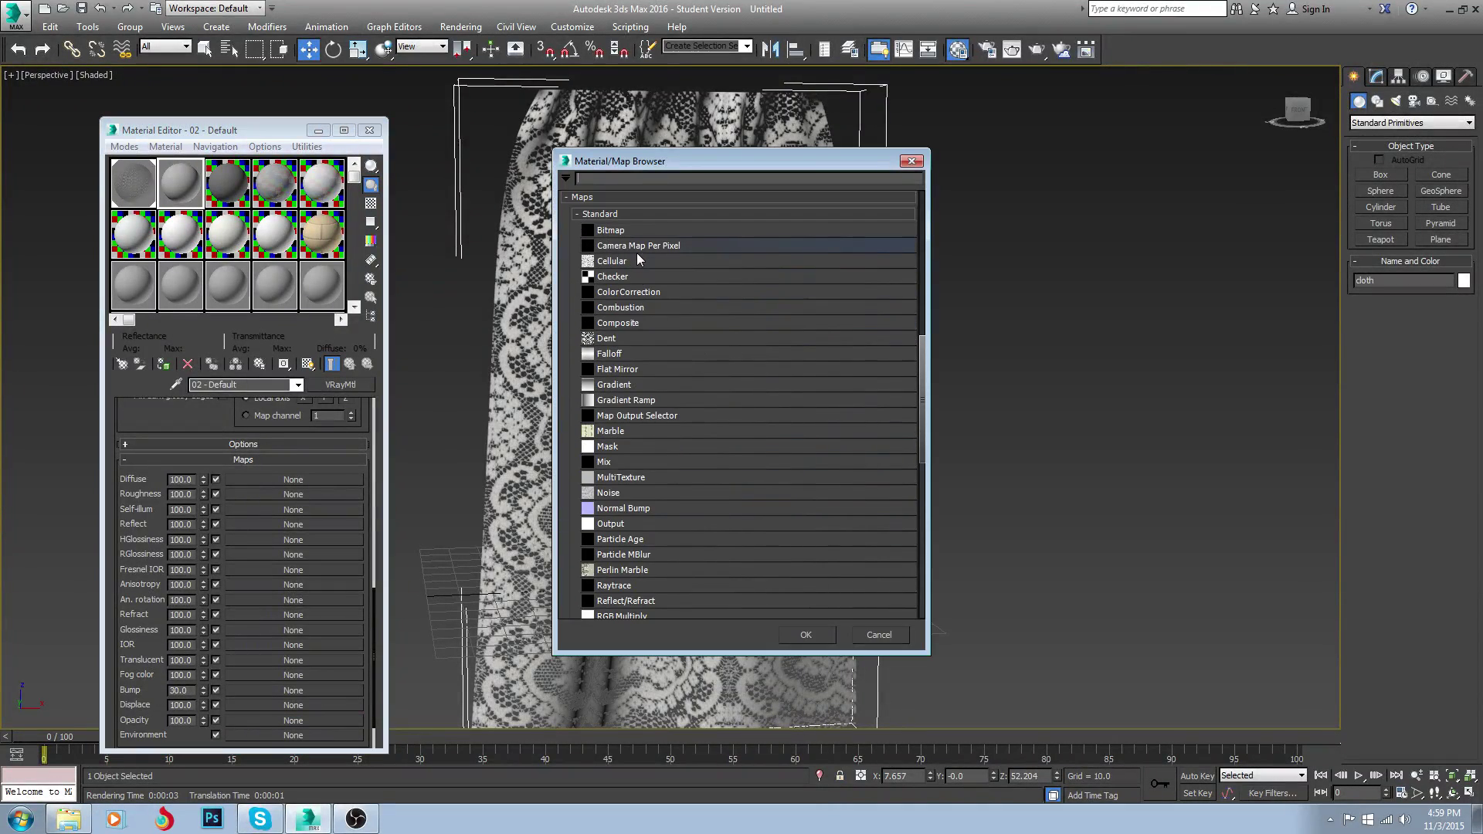
double_click(629, 235)
click(217, 169)
double_click(151, 143)
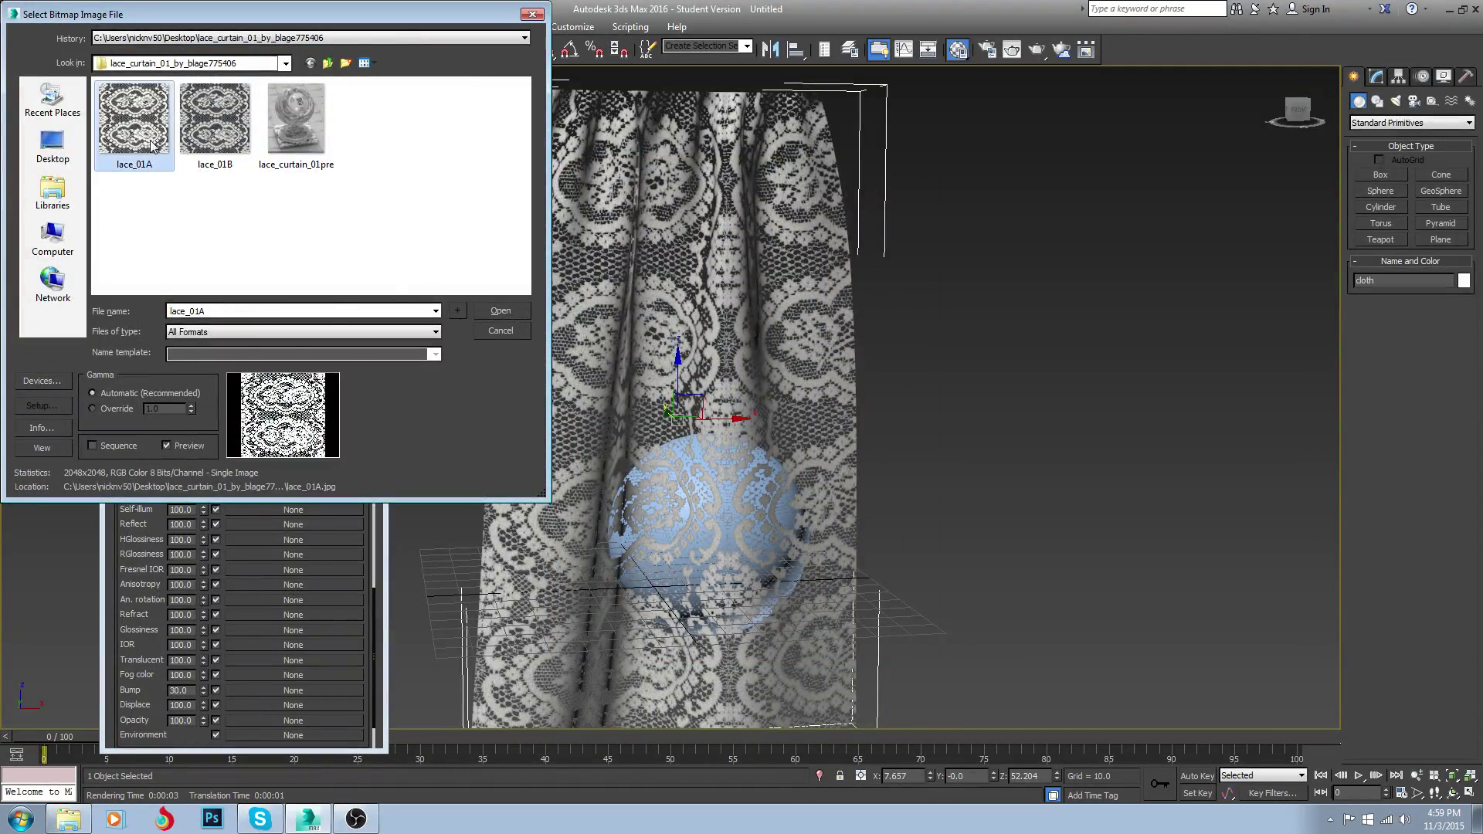
click(346, 386)
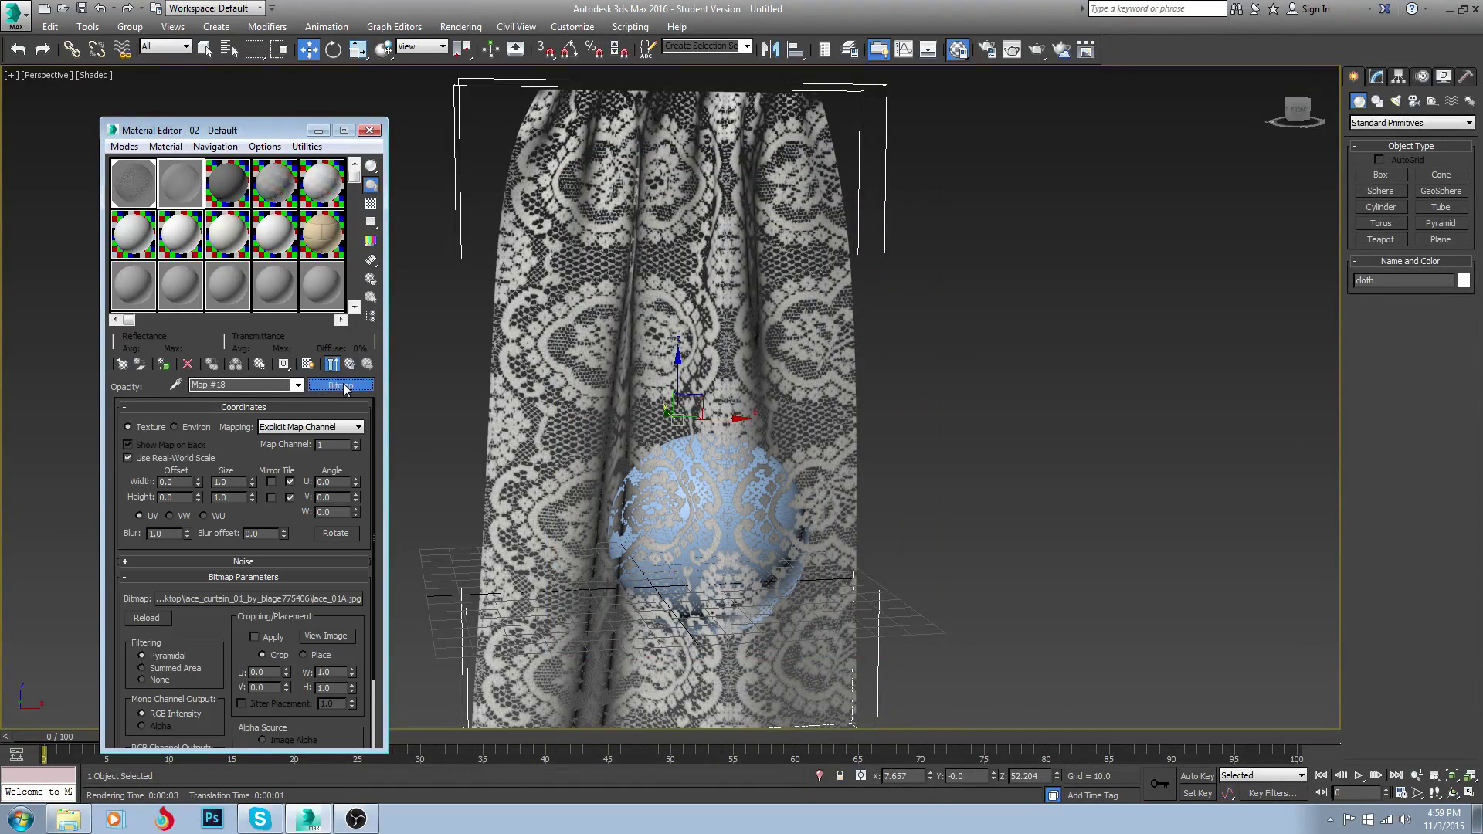
key(Escape)
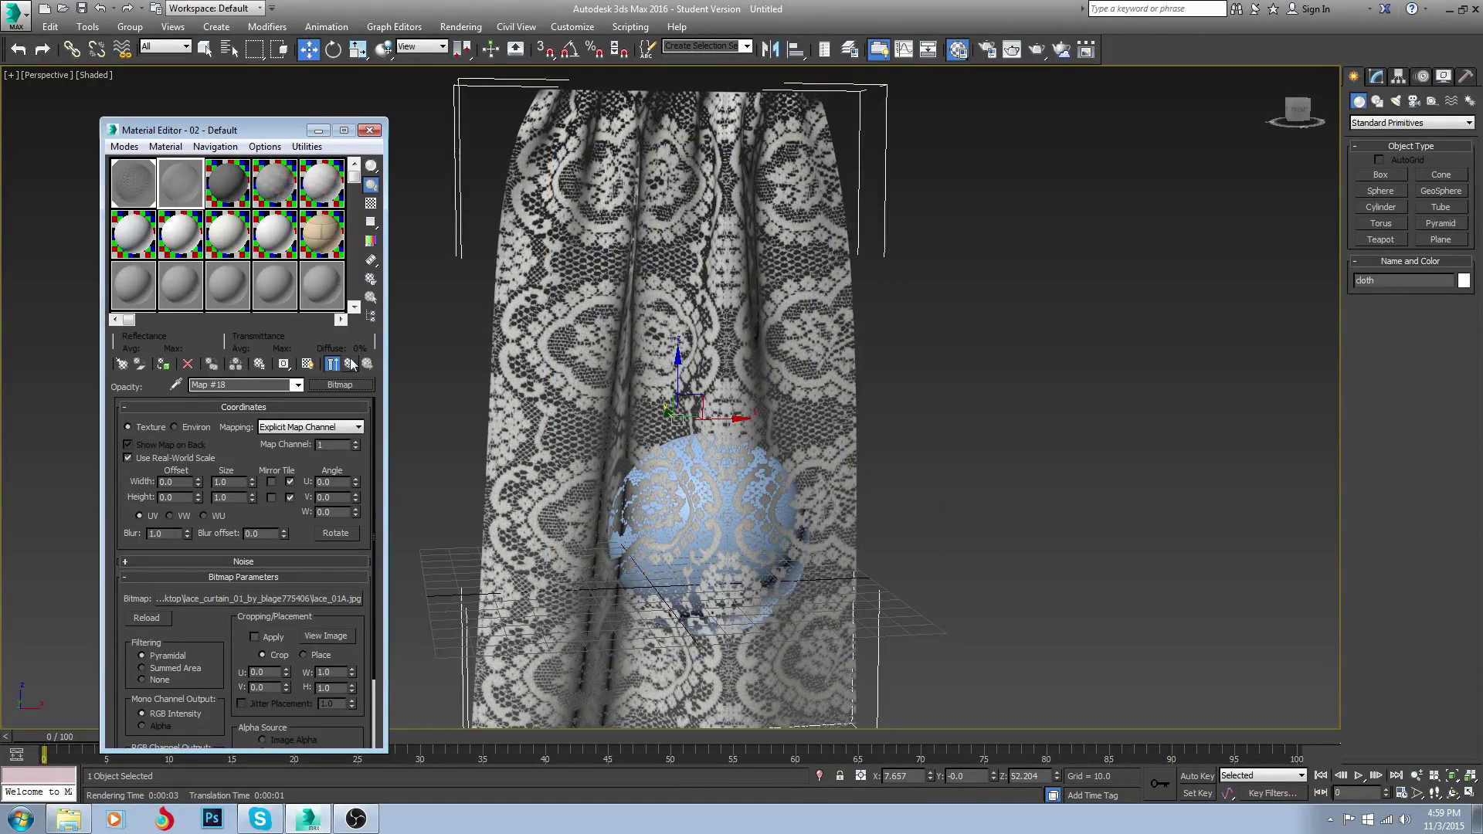
click(350, 363)
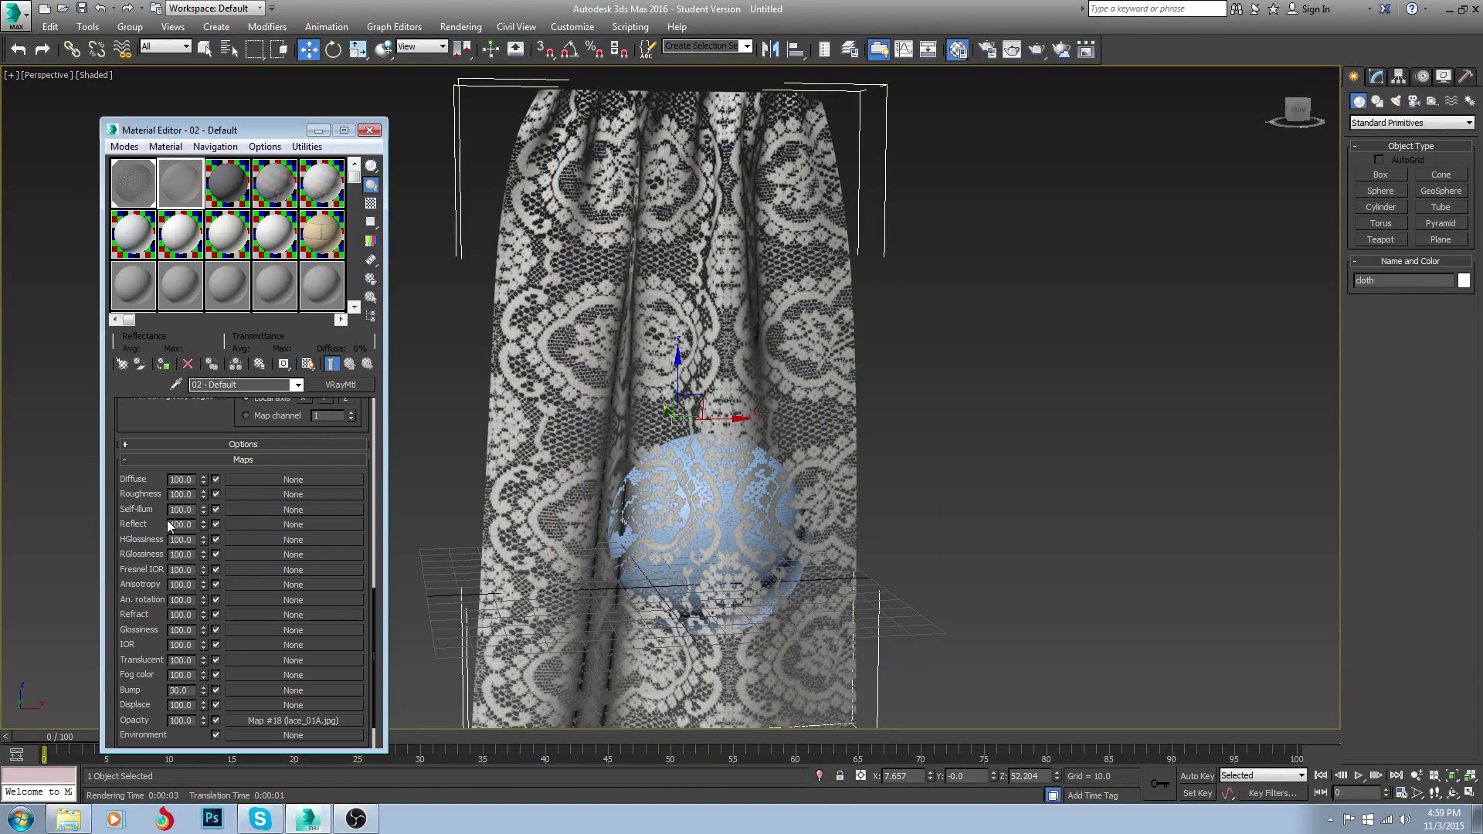
Load the bitmap lace_01B as the Diffuse map of the VRayMtl material and return to the material's parent level
click(266, 480)
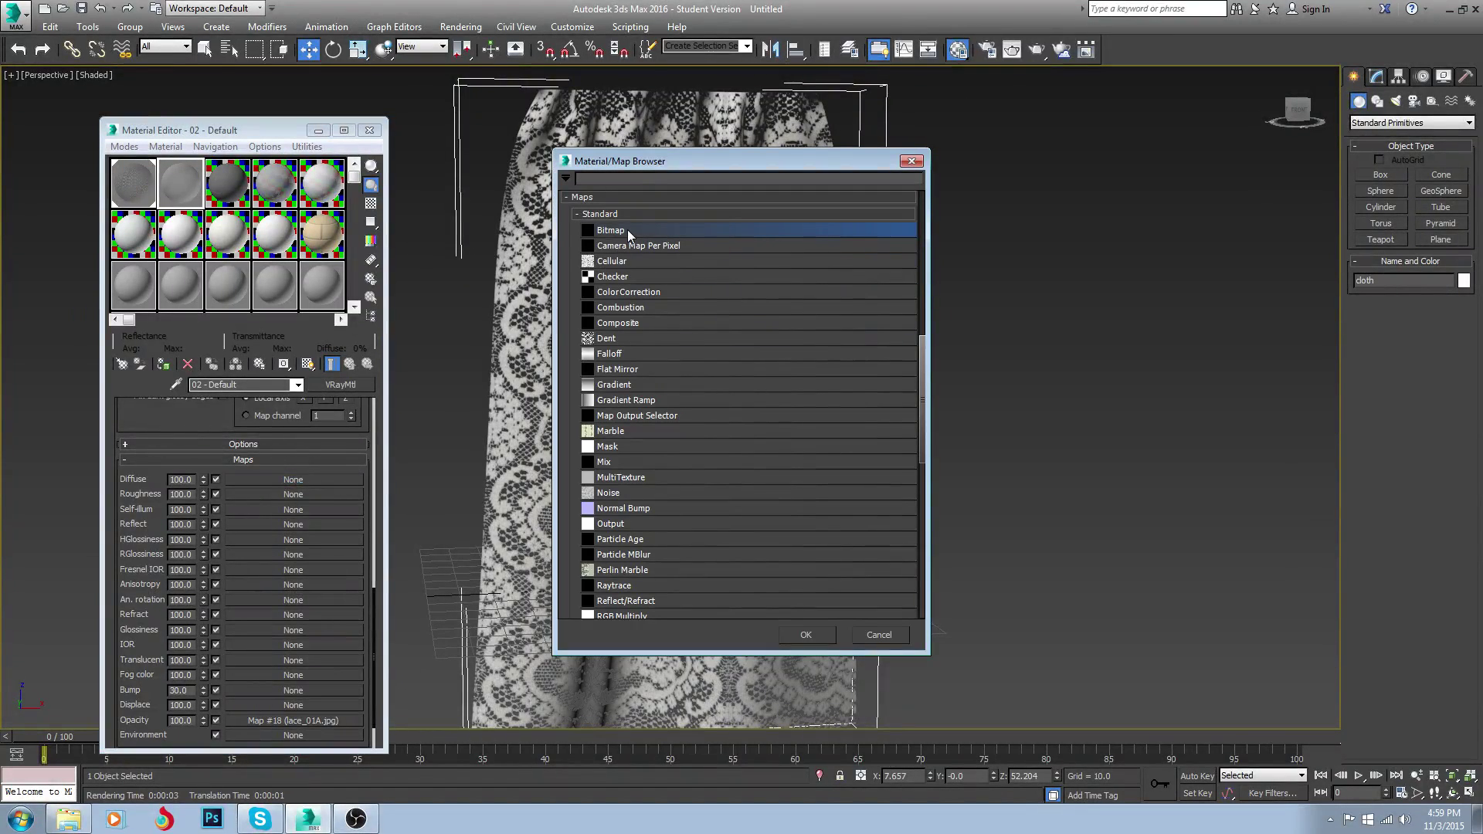
double_click(627, 230)
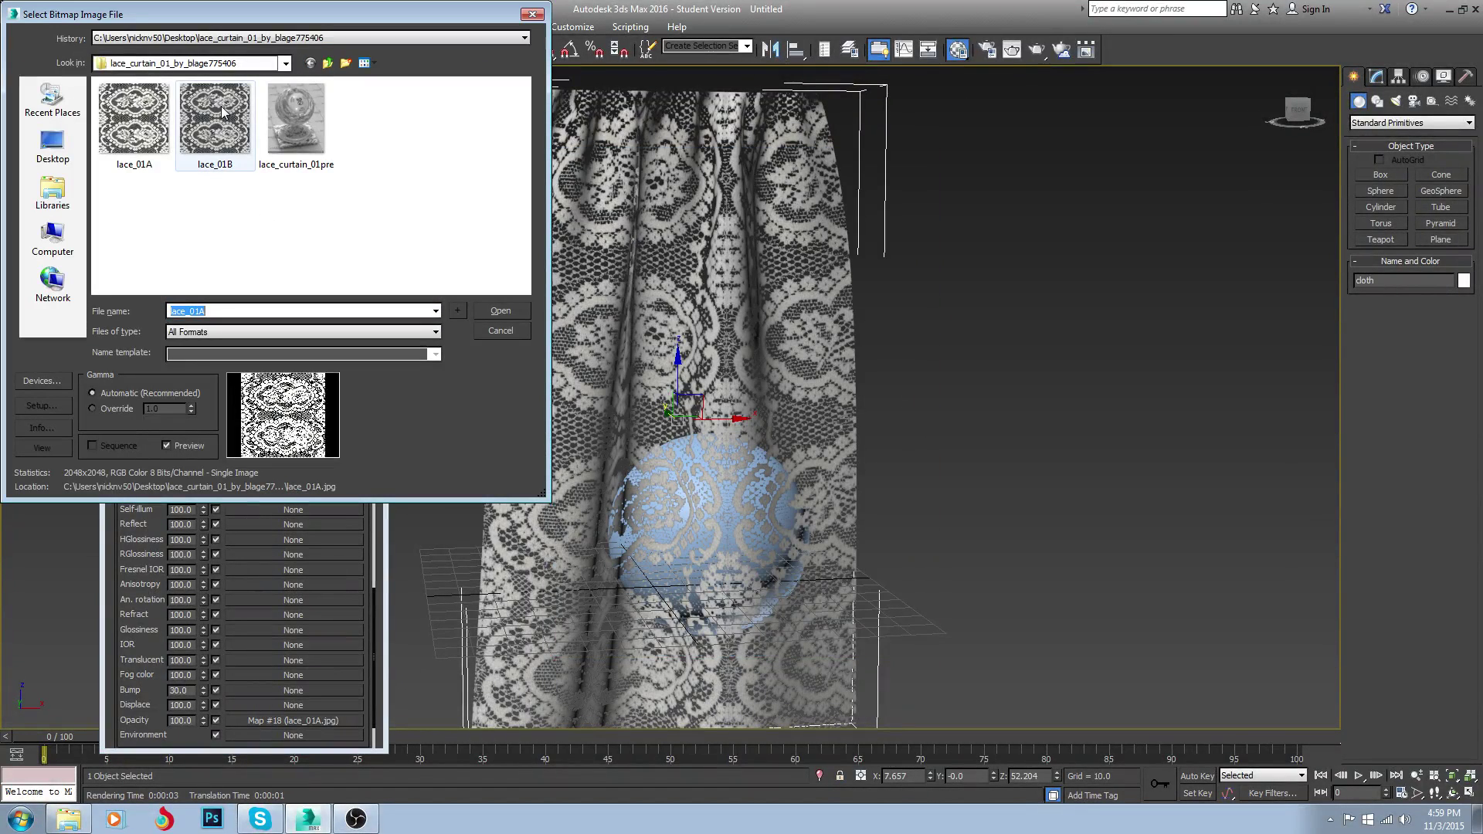
double_click(218, 117)
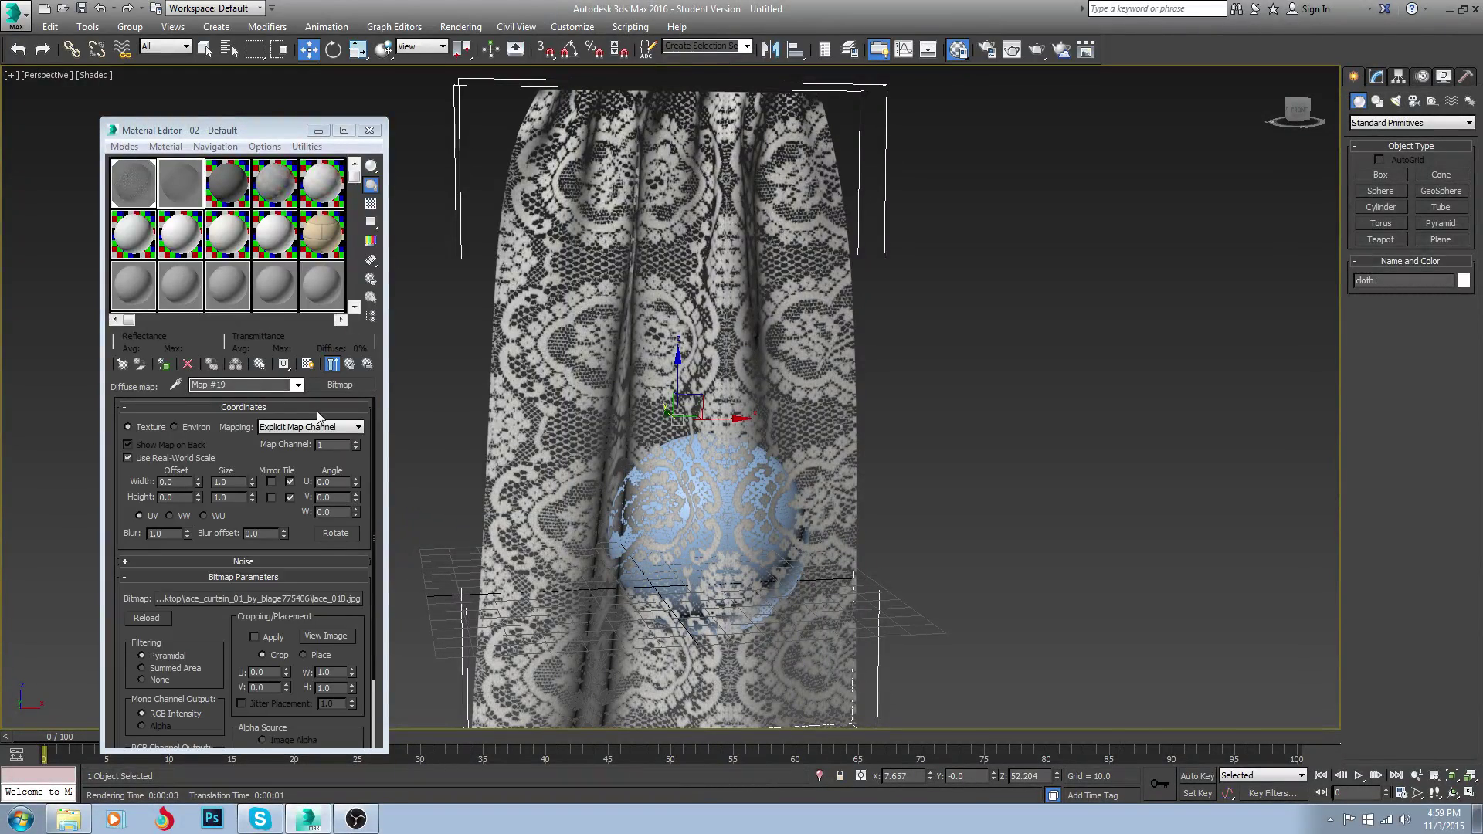
click(349, 364)
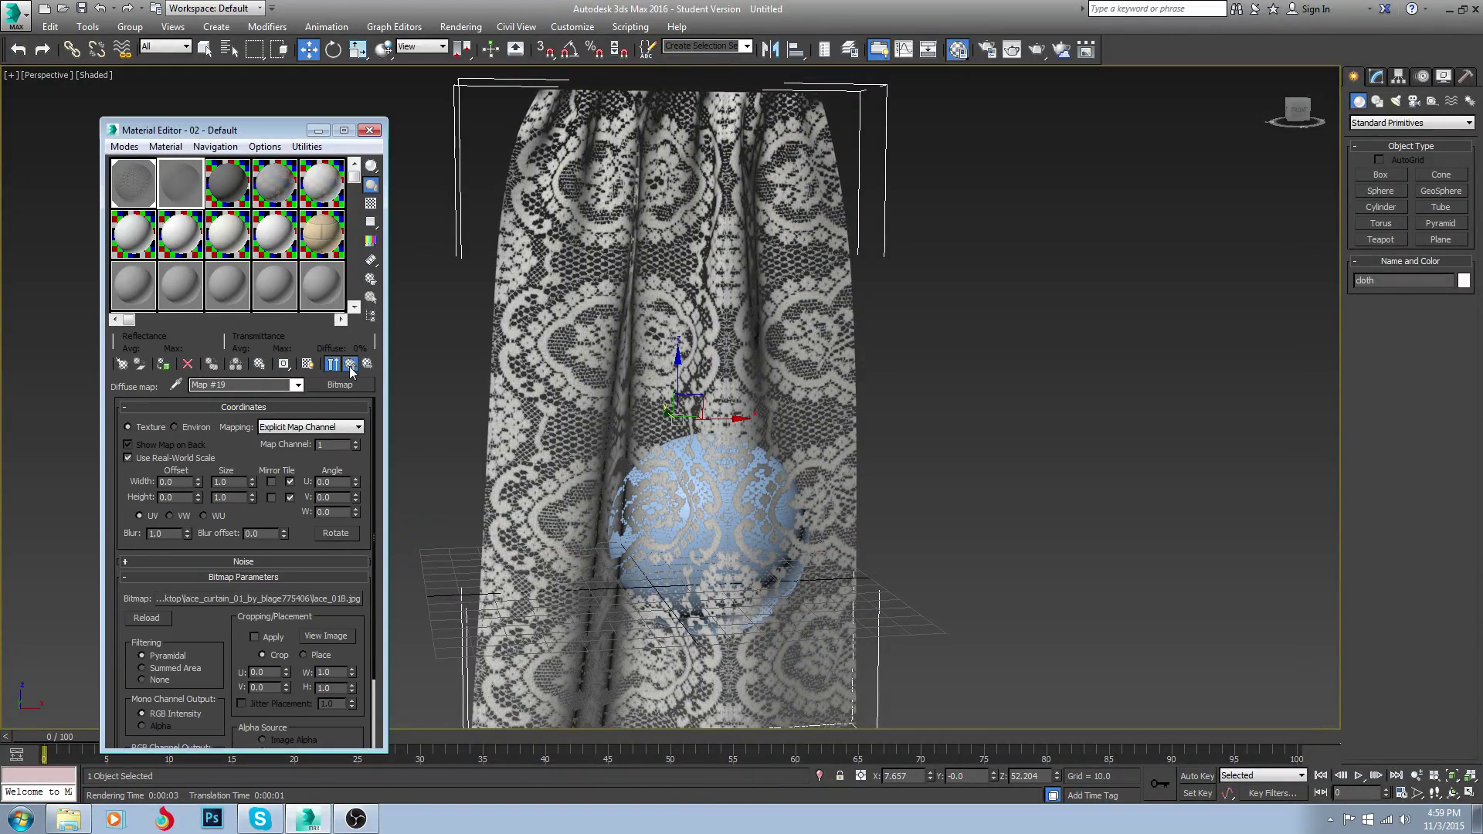
scroll(235, 517, down, 15)
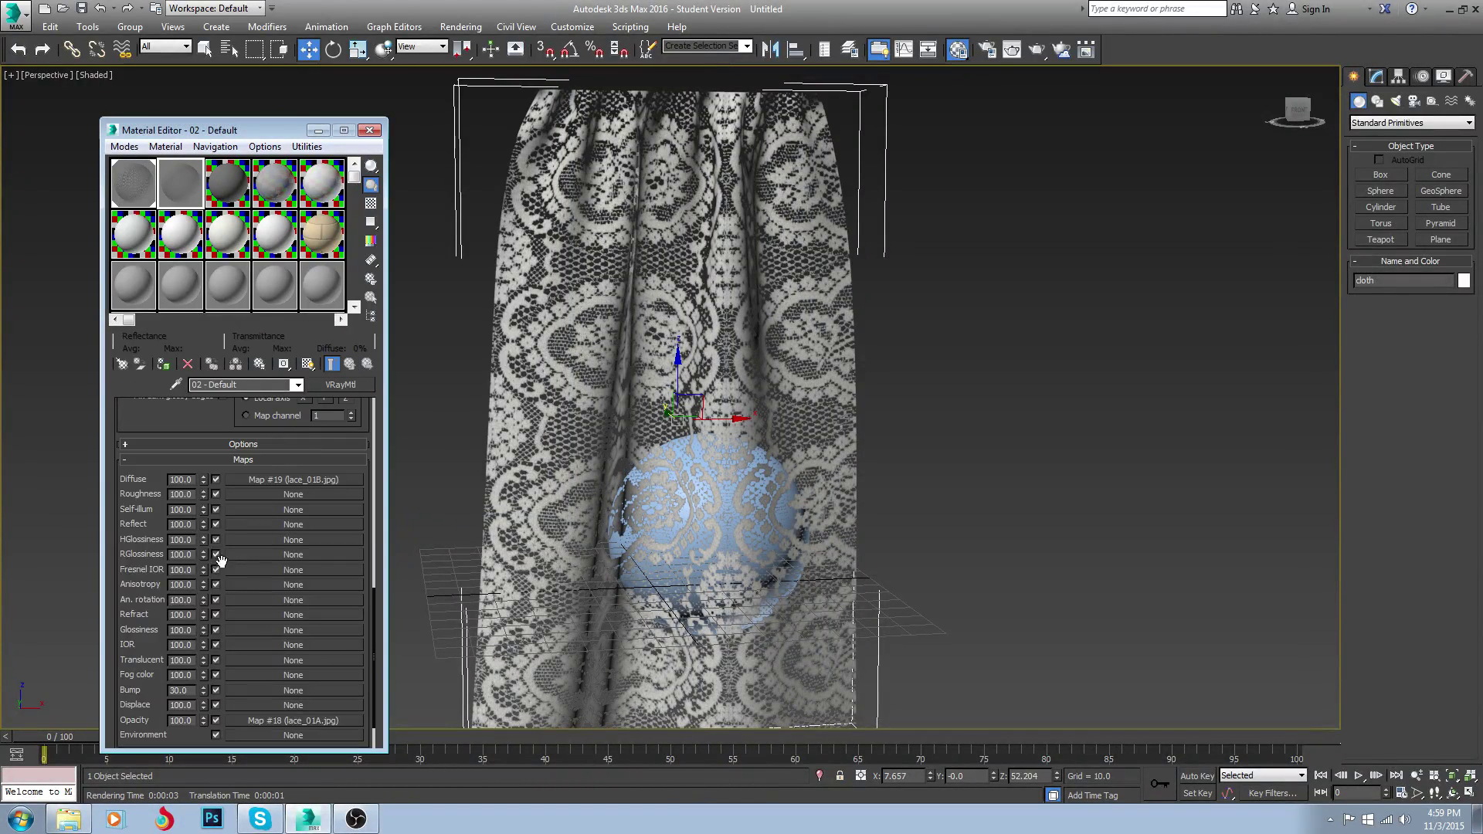
click(290, 479)
click(350, 368)
Assign the 02 - Default VRayMtl material to the curtain and turn on its shaded display in the viewport
click(285, 365)
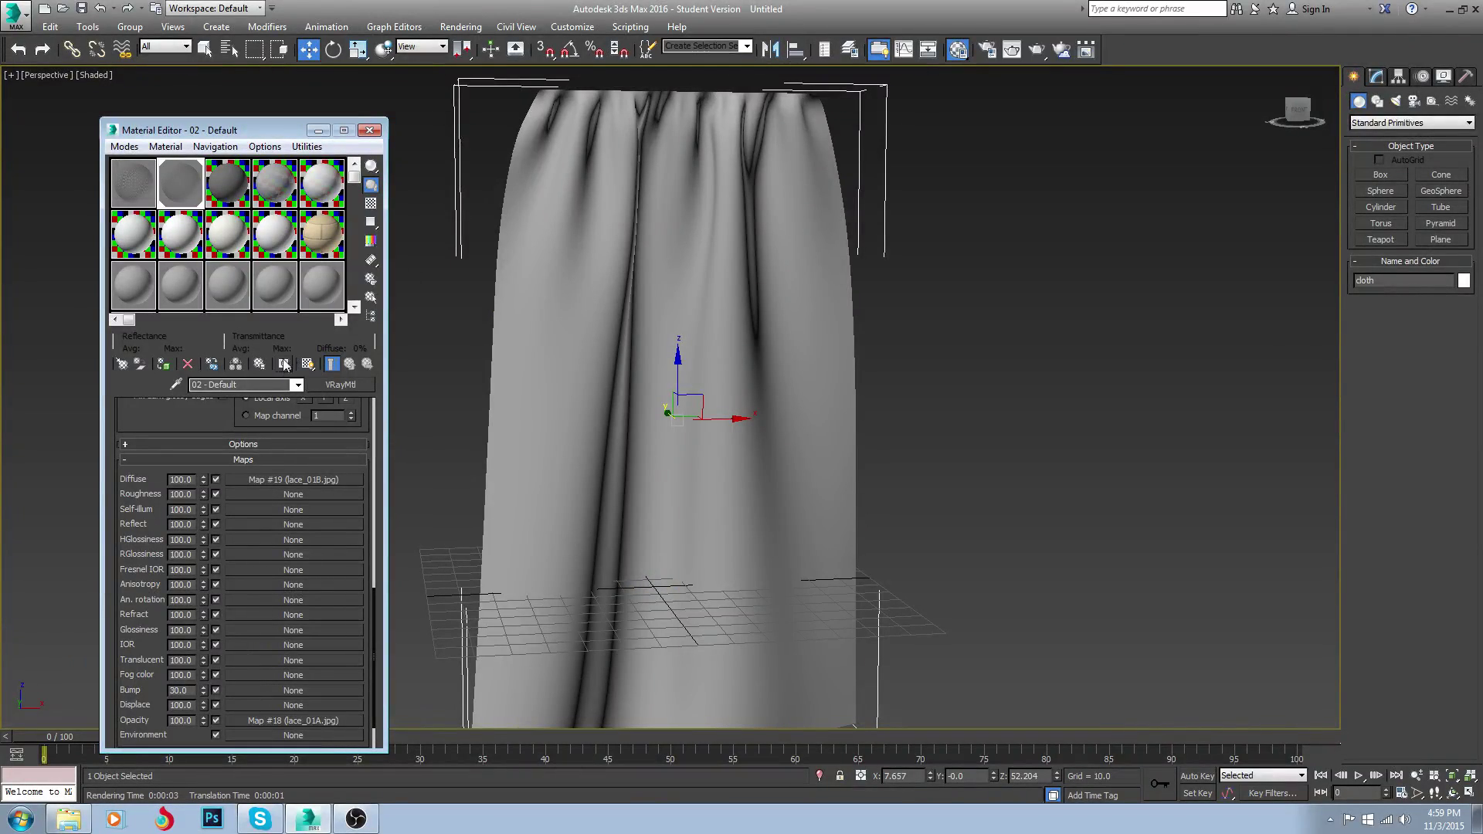
click(309, 364)
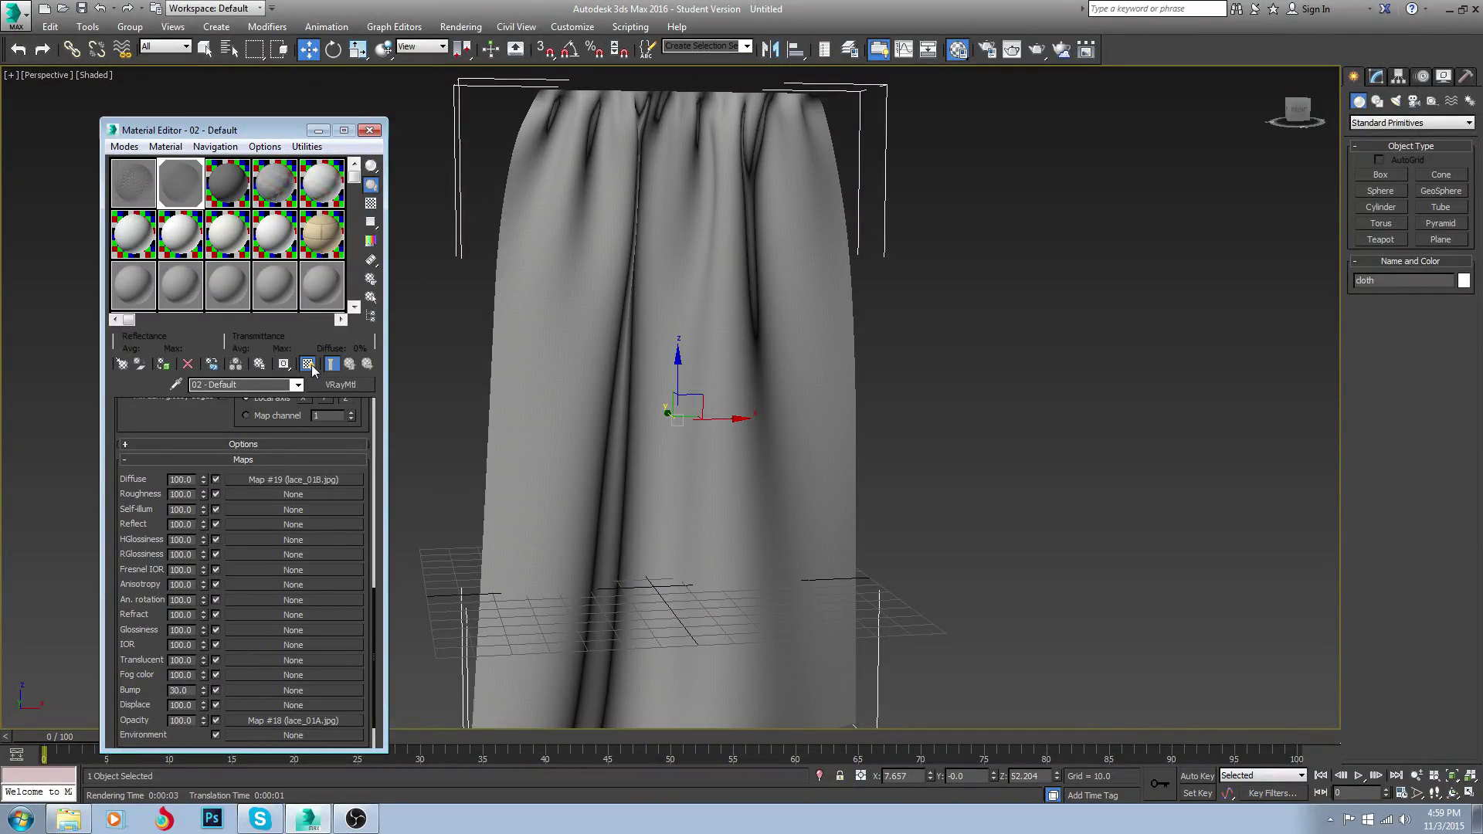
middle_drag(610, 386, 657, 392)
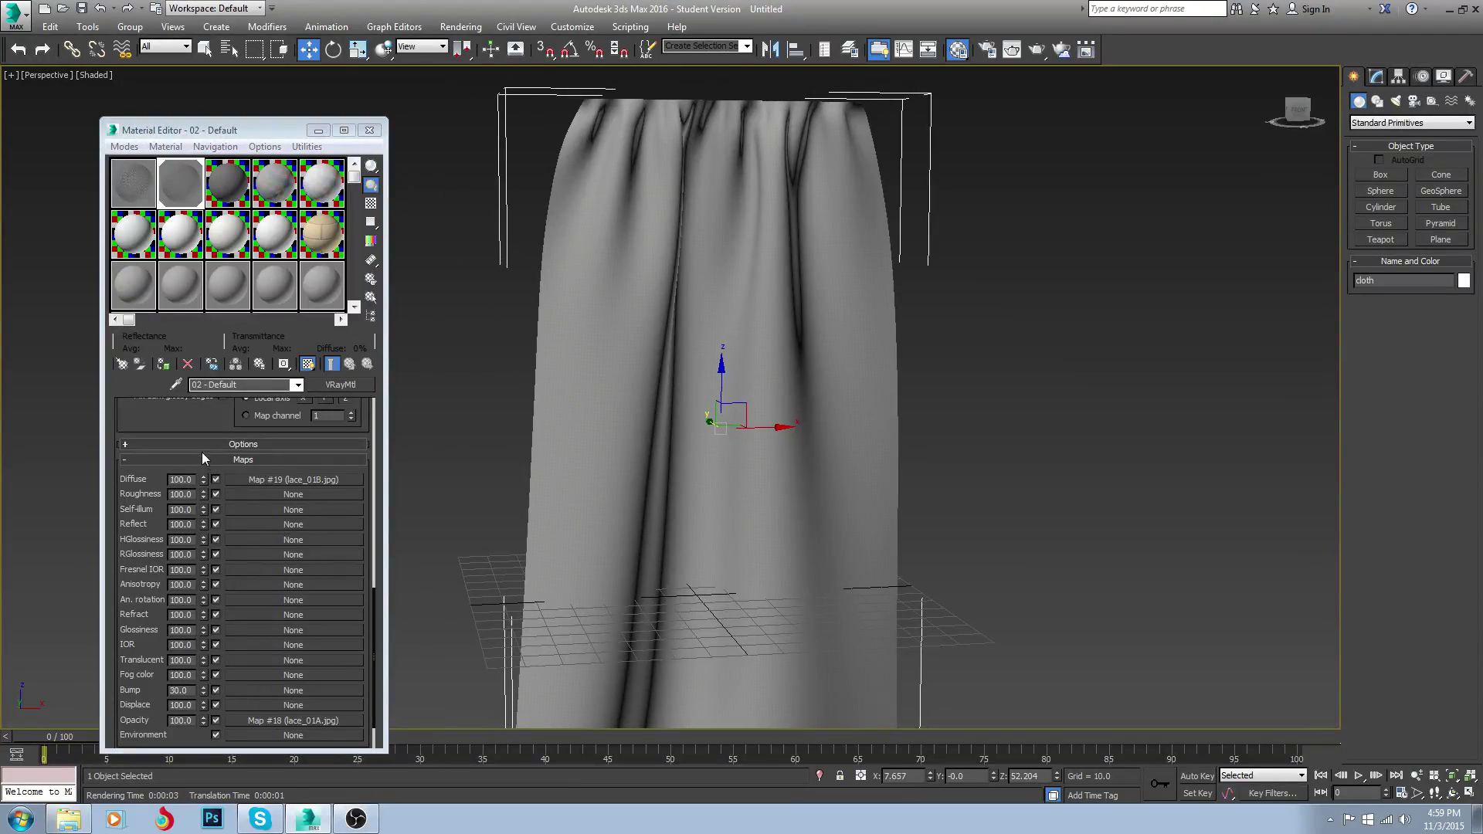
Start a V-Ray test render of the perspective view, close the frame buffer and cancel the rendering
click(1038, 51)
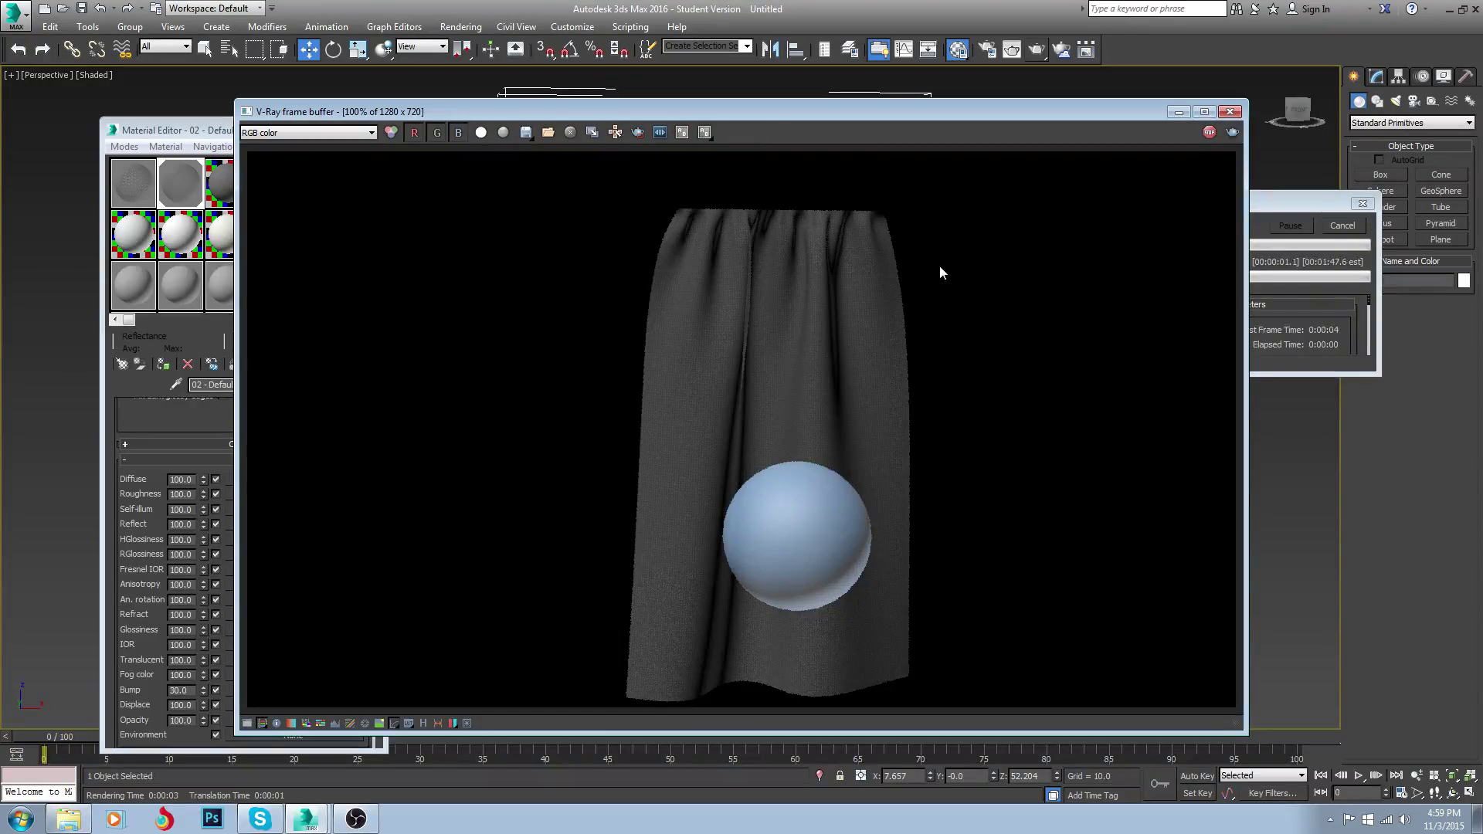
click(1230, 112)
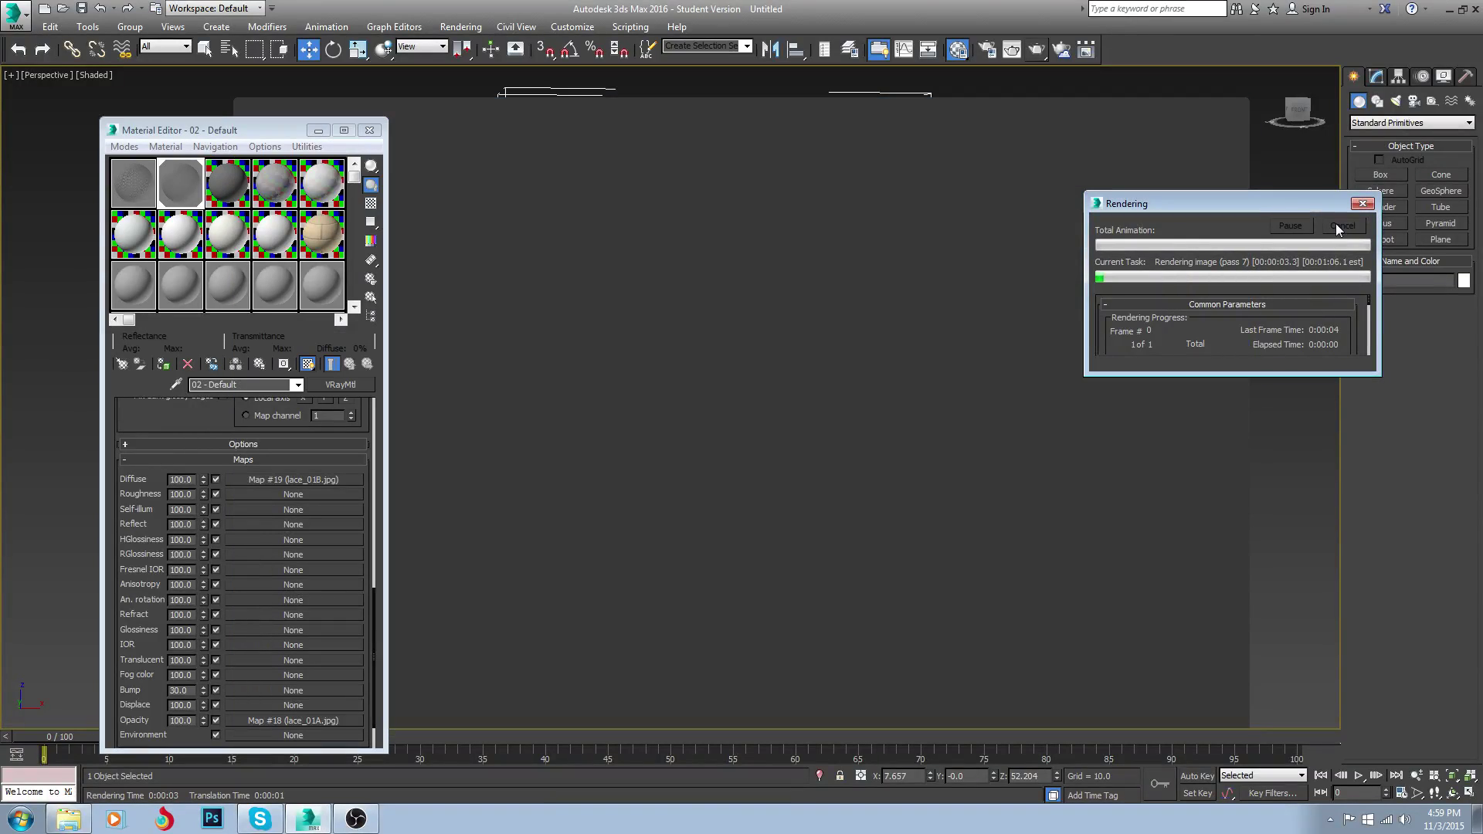
click(1341, 226)
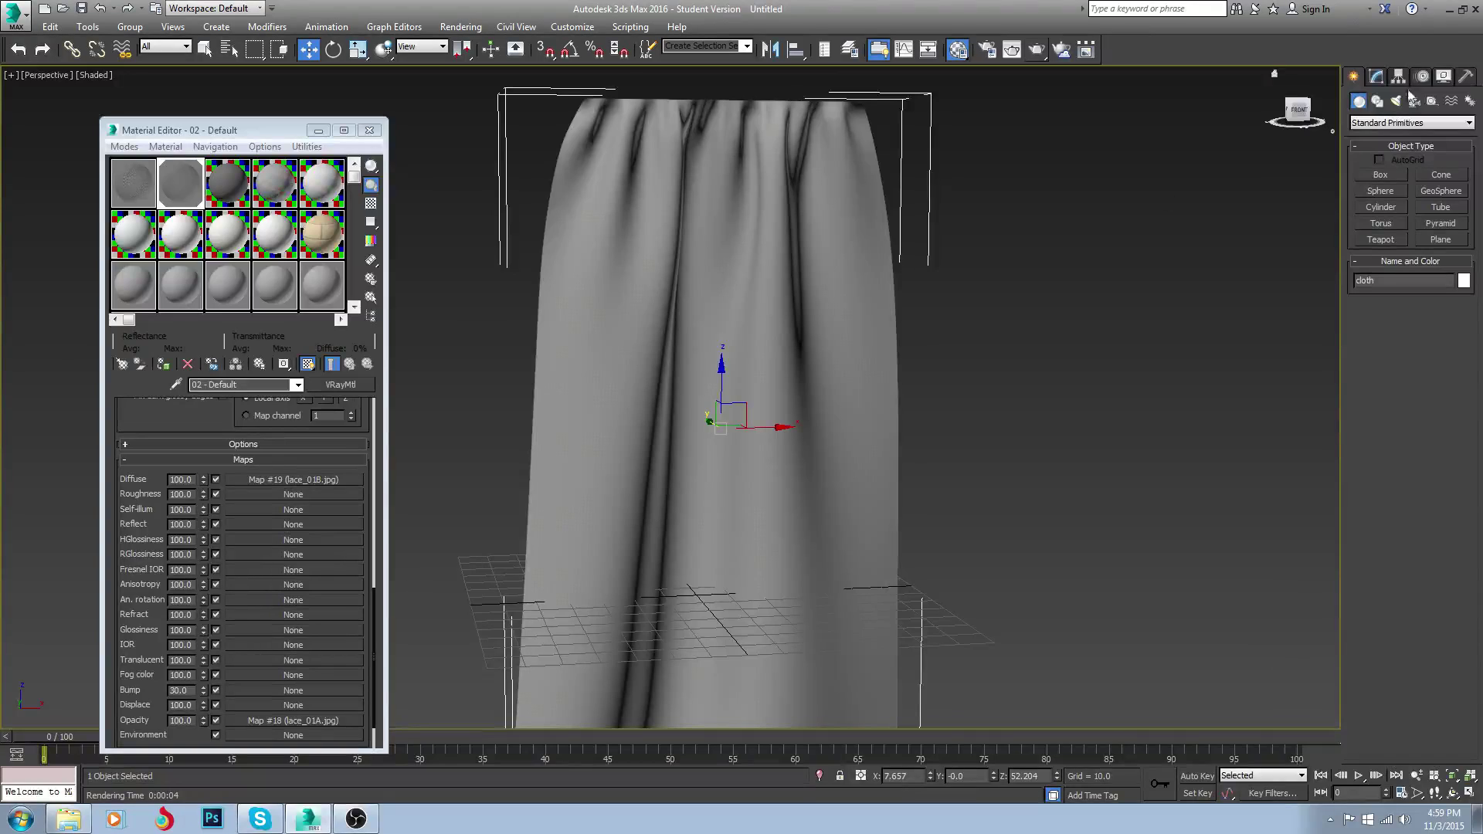
Add a UVW Map modifier to the curtain with Box mapping and Real-World Map Size turned off
click(1377, 76)
click(1403, 116)
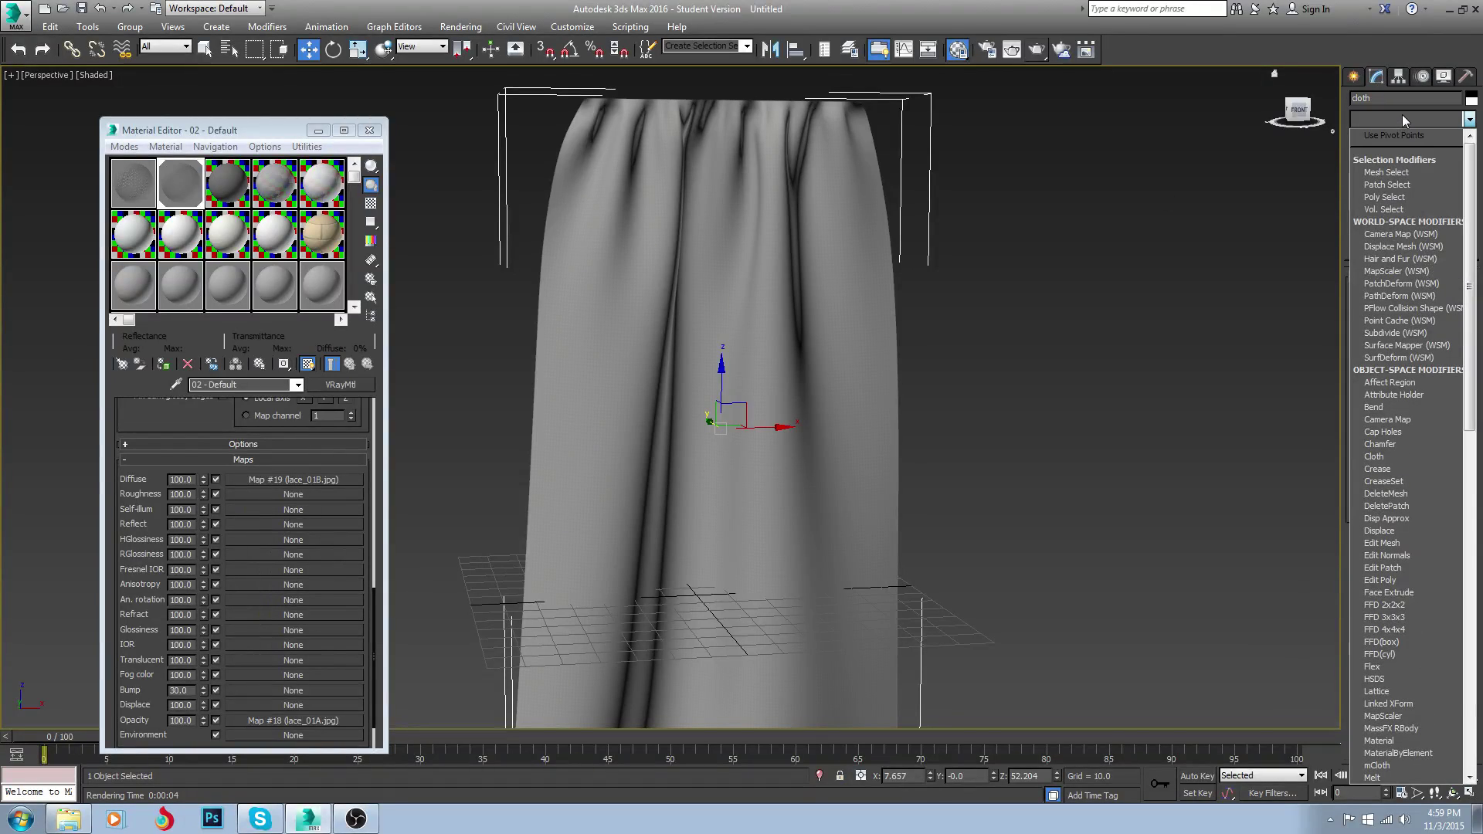
text(uvw)
key(Return)
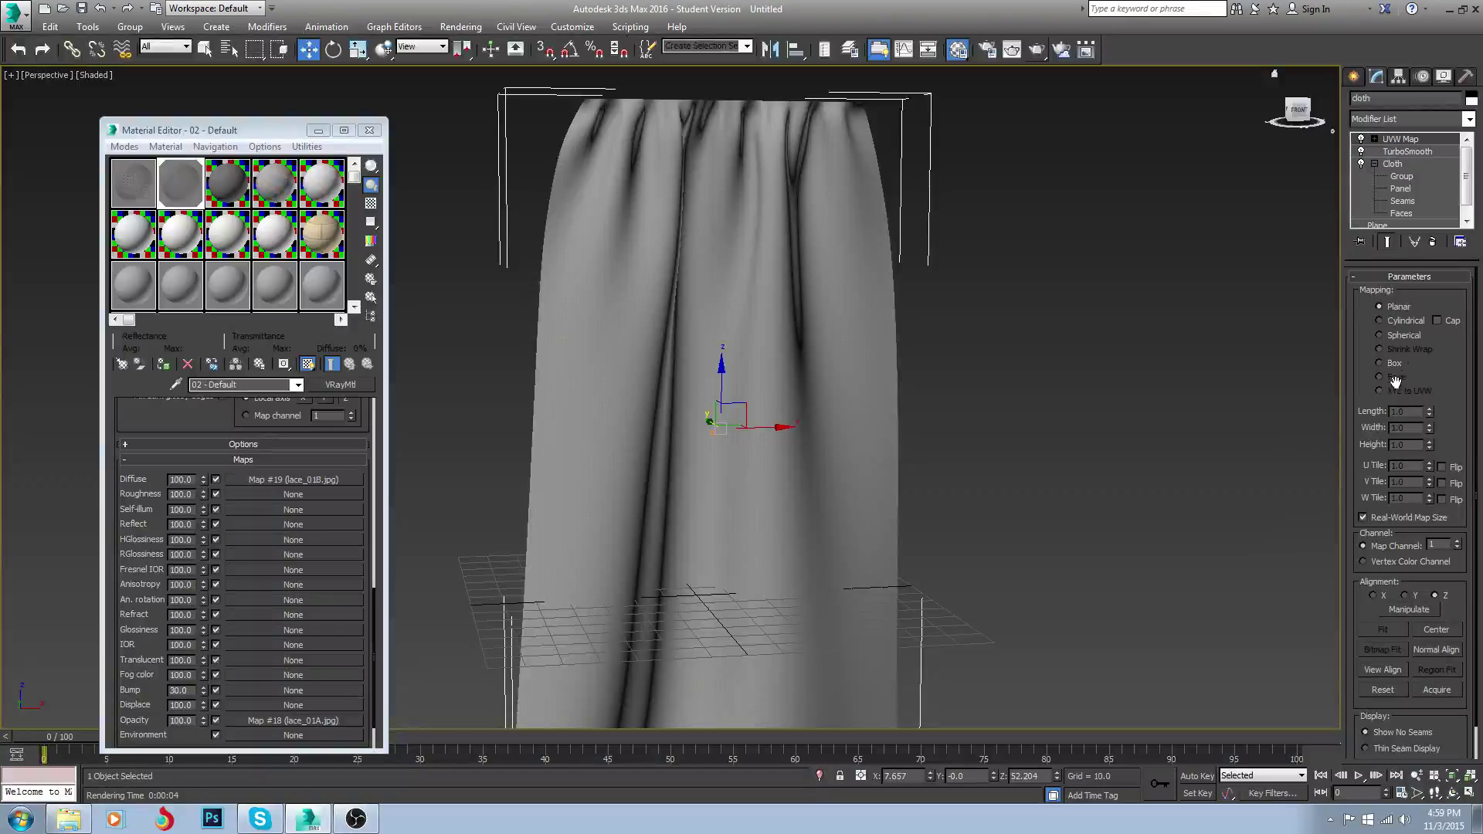
click(1380, 363)
click(1364, 517)
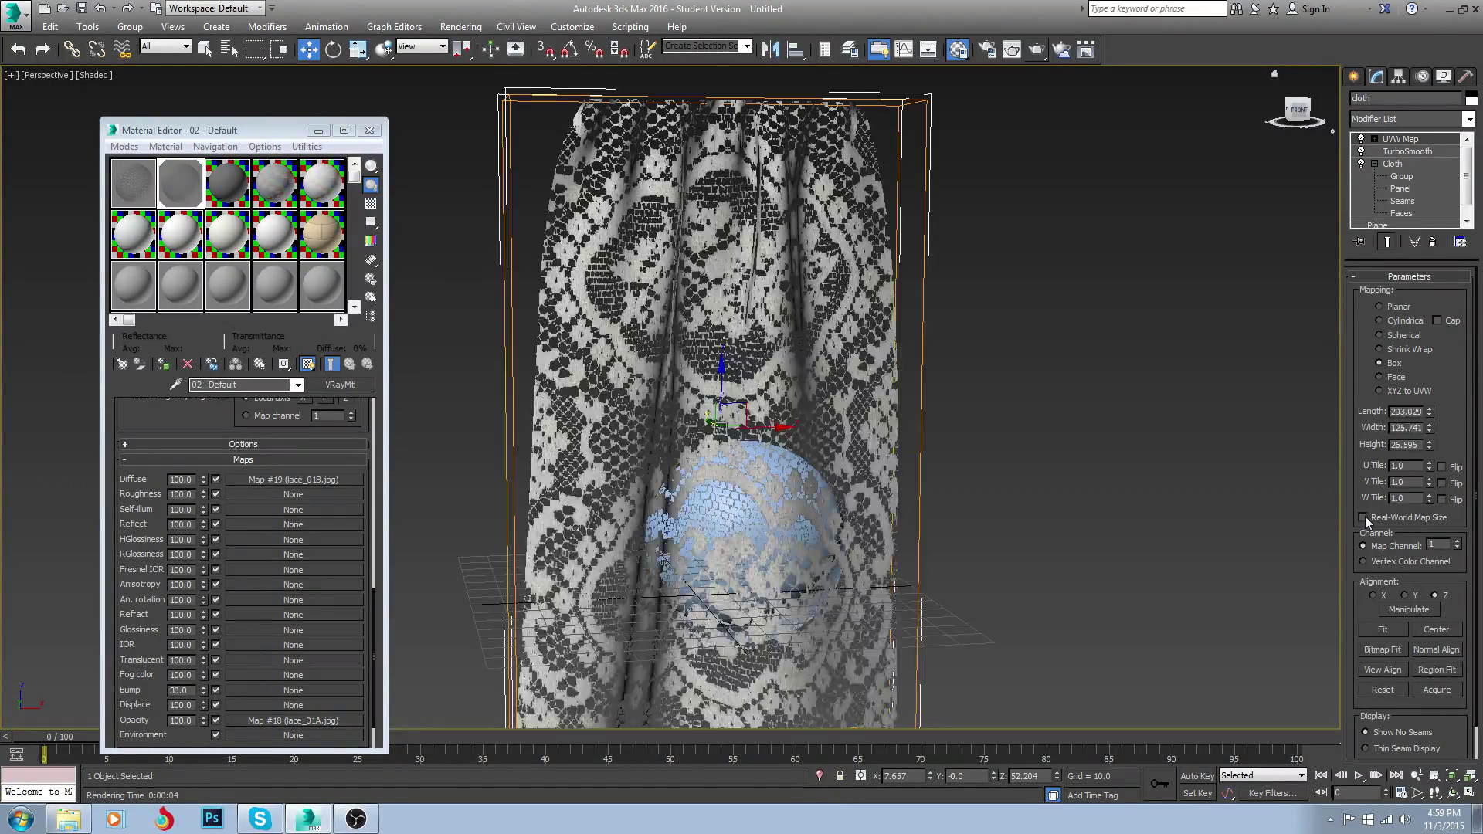
Try Planar, Shrink Wrap, Spherical and Face mapping on the curtain's UVW Map modifier, ending on Face
alt+middle_drag(618, 417, 664, 417)
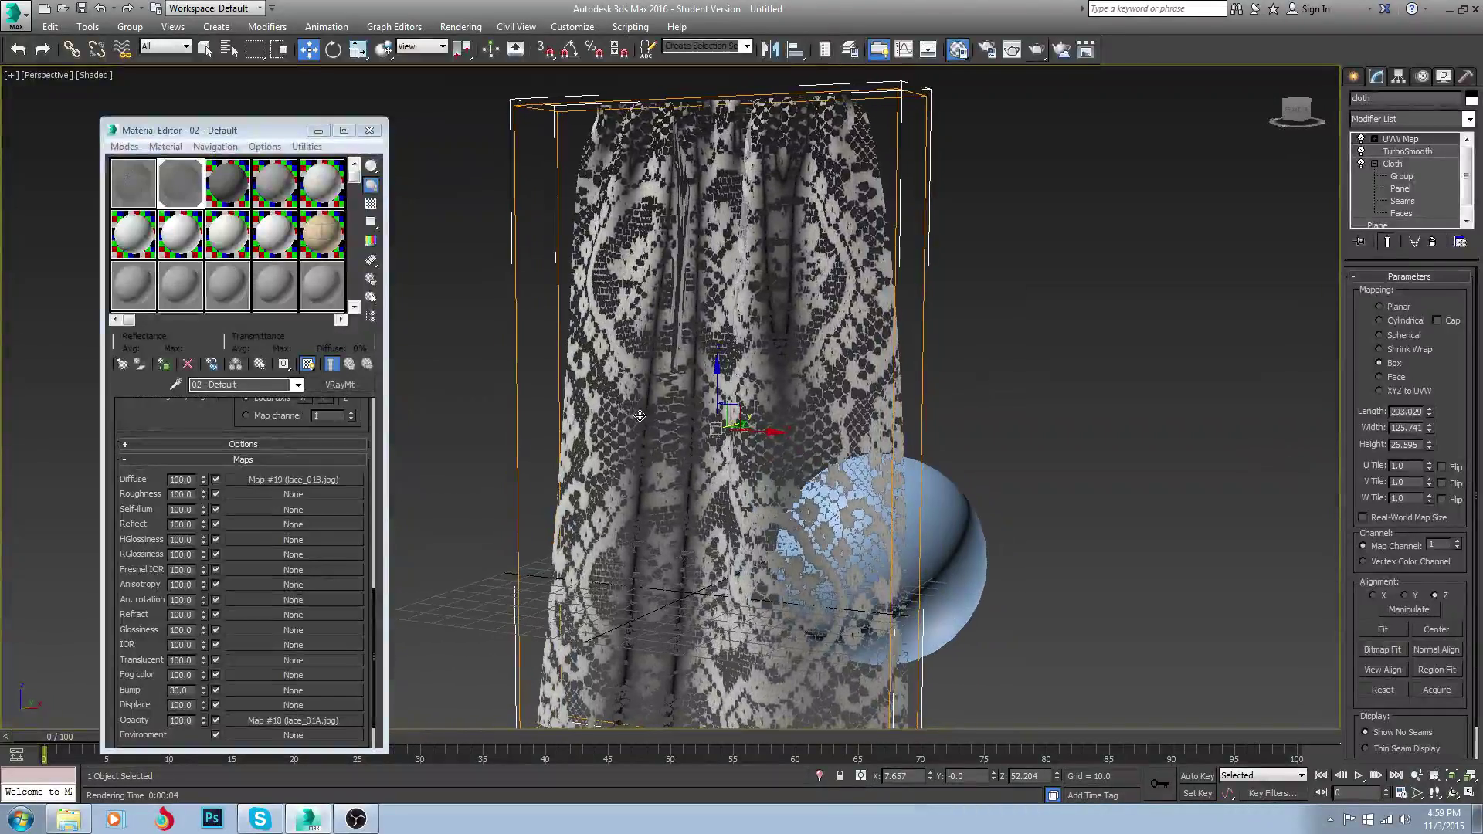
click(1380, 307)
alt+middle_drag(1205, 363, 1267, 364)
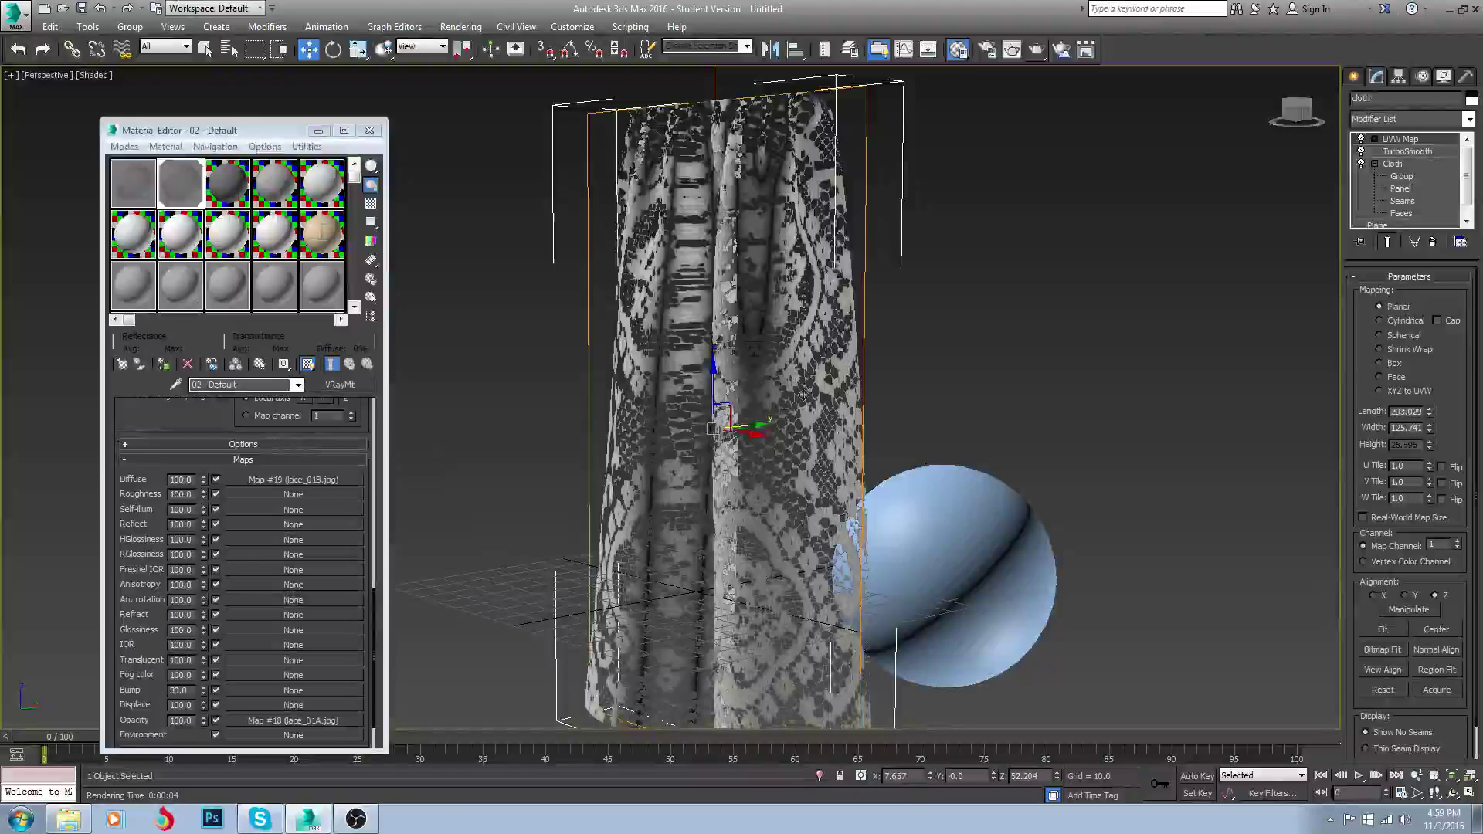
click(1379, 349)
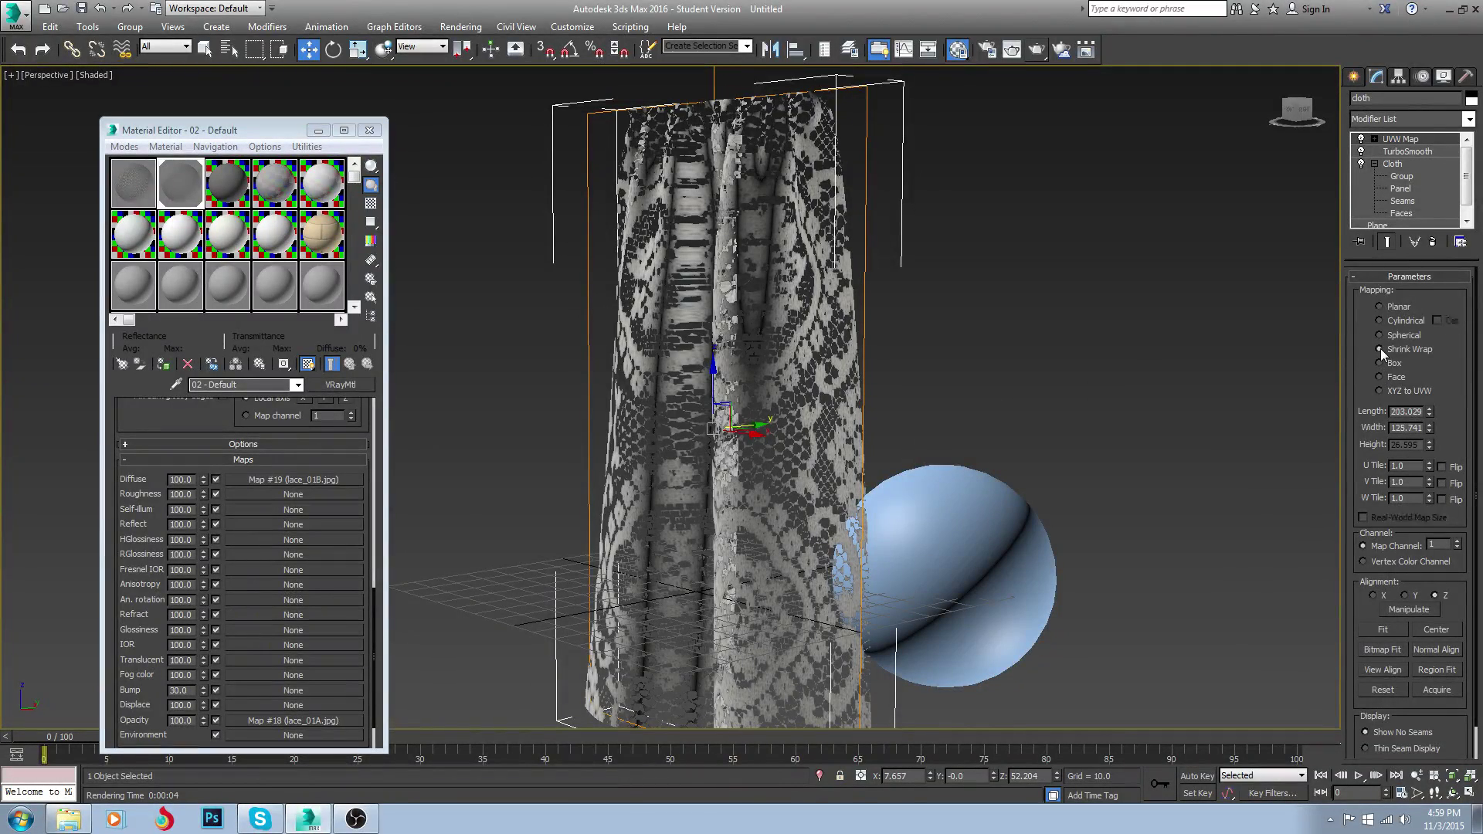
click(1378, 337)
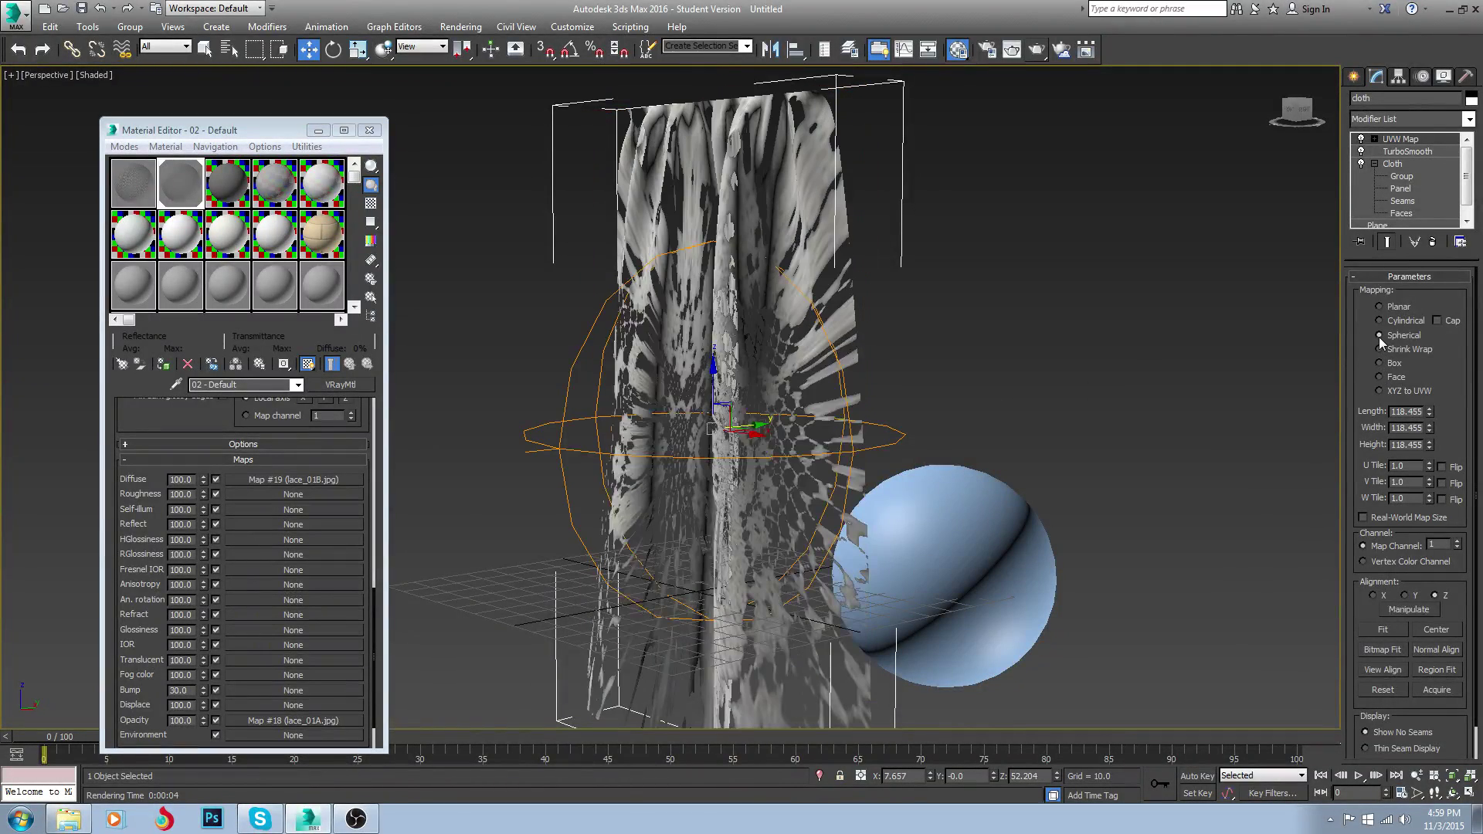
click(1379, 377)
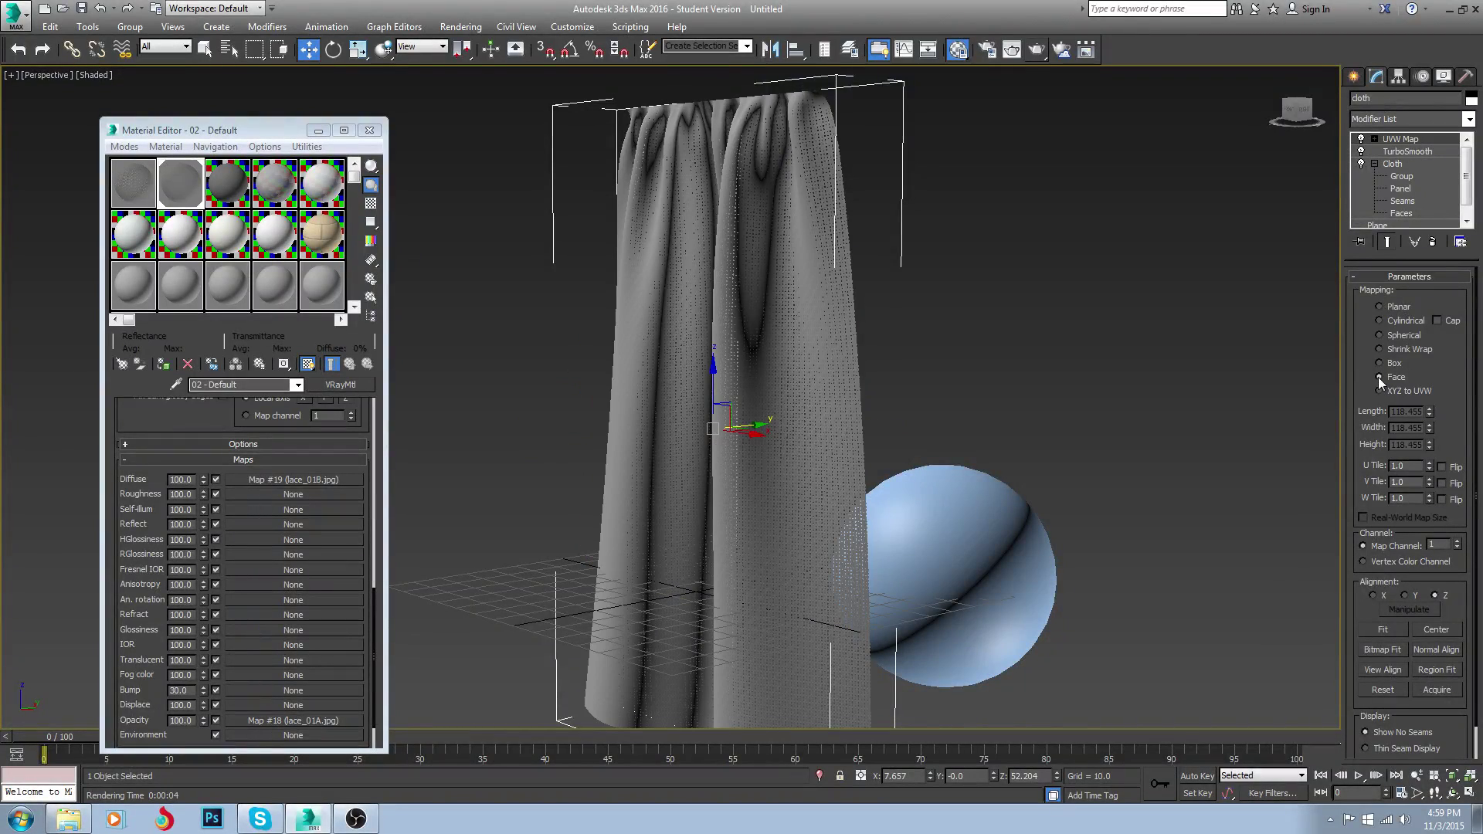
Activate the UVW Map gizmo with the scale tool and set the U and V tiling to 0.1
click(1375, 139)
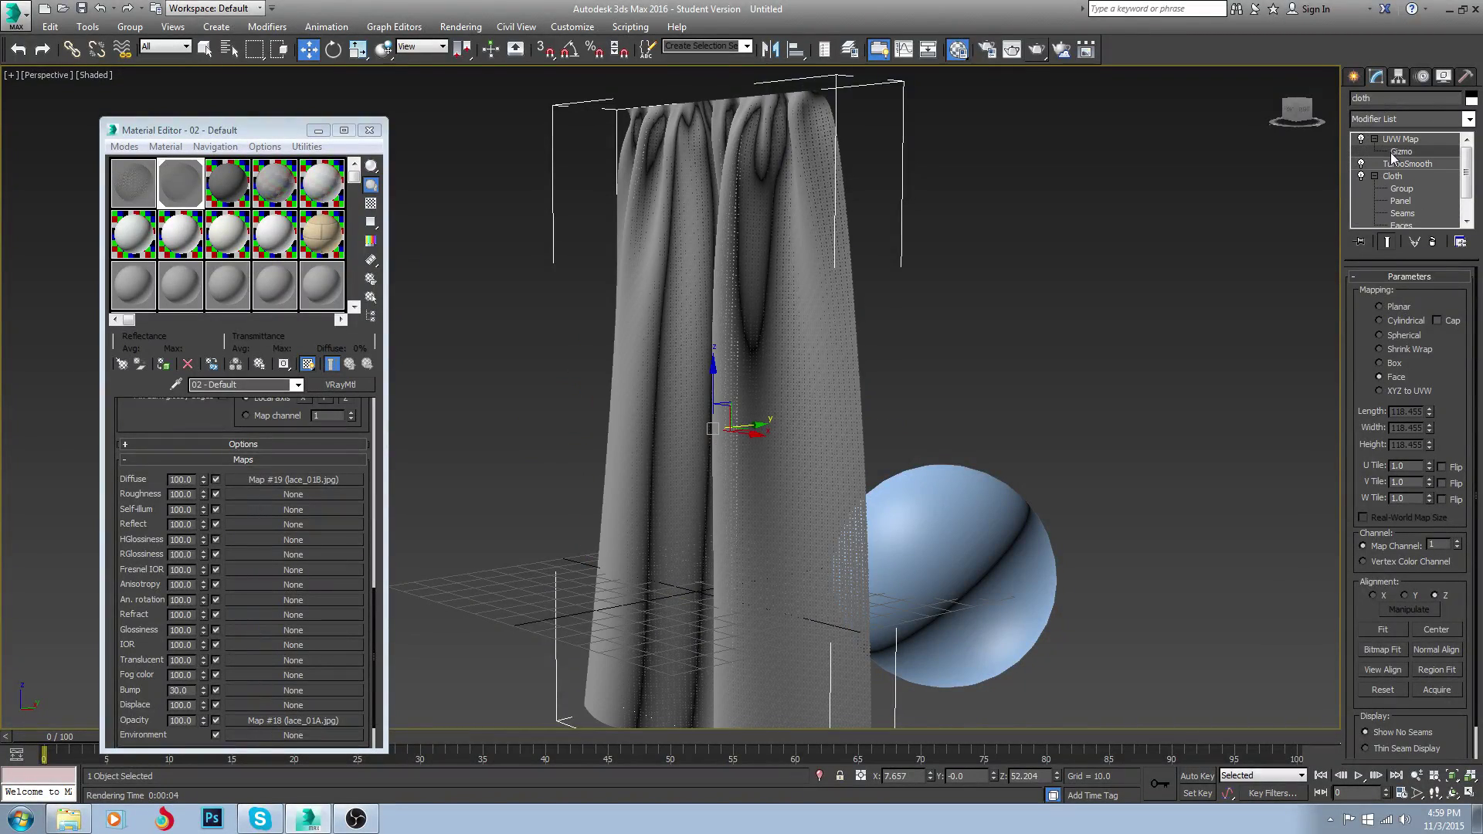
click(1400, 151)
key(r)
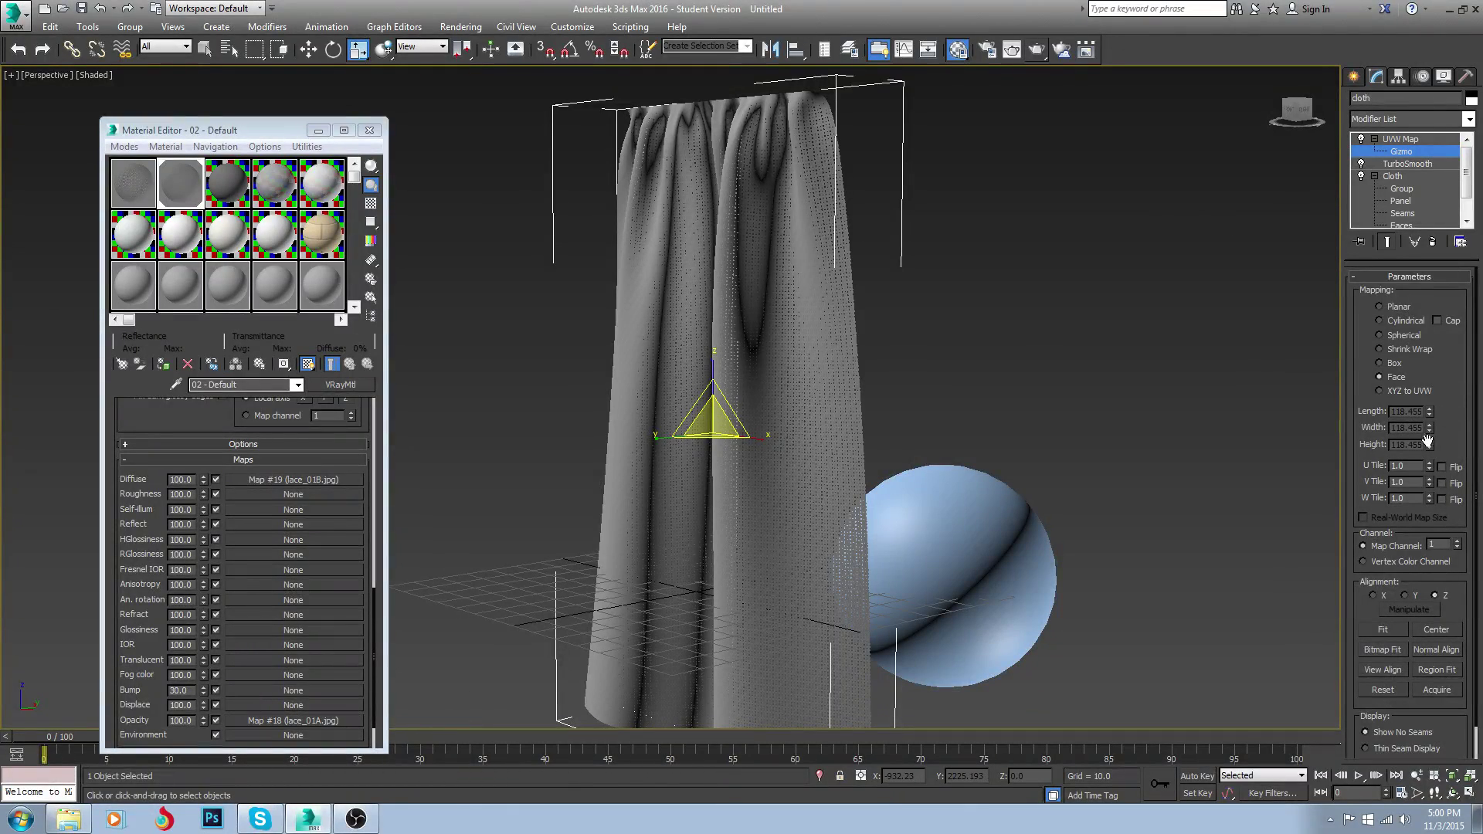
double_click(1410, 467)
text(0.1)
key(Return)
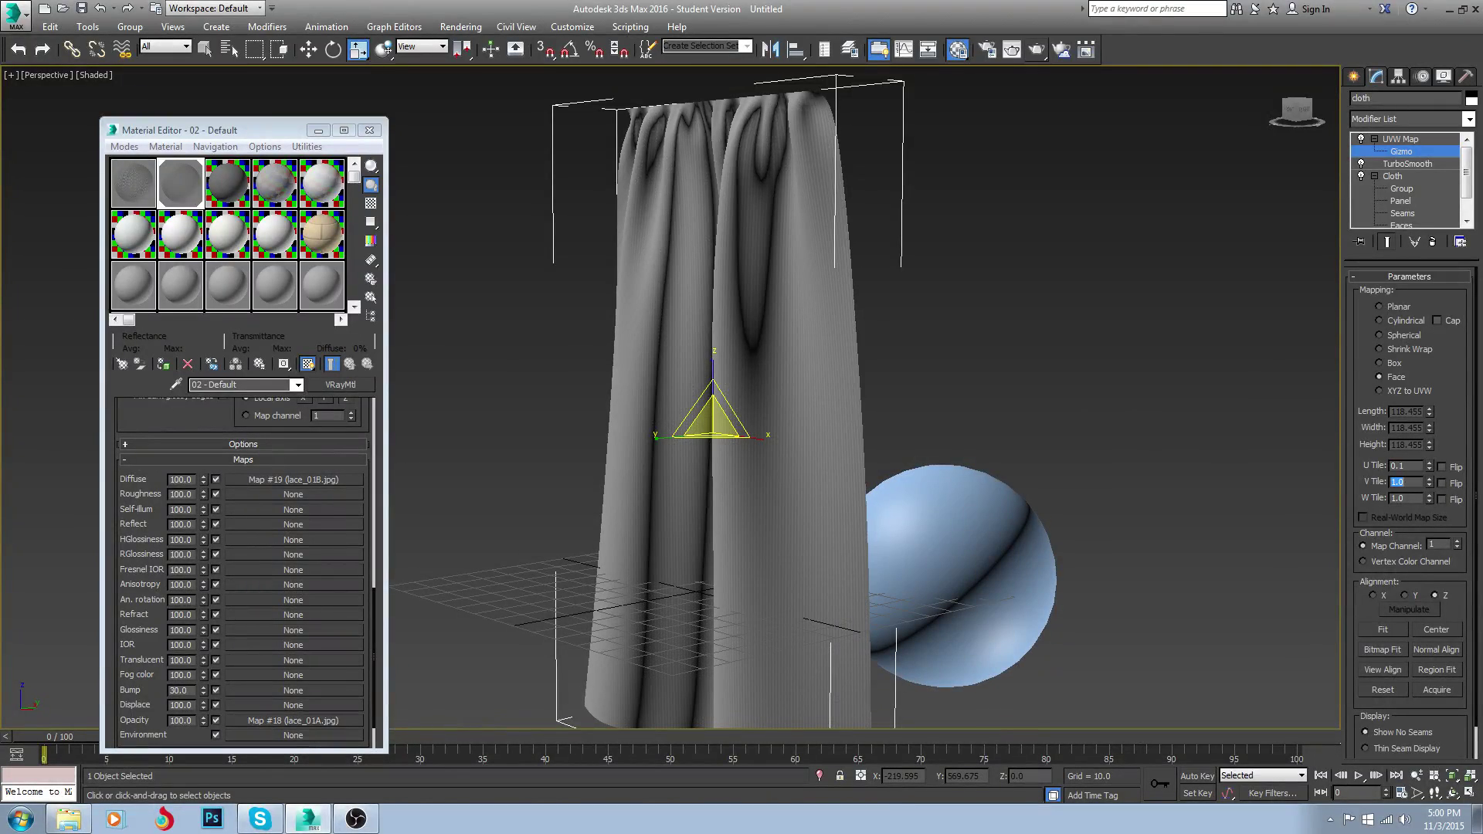
text(0.1)
key(Tab)
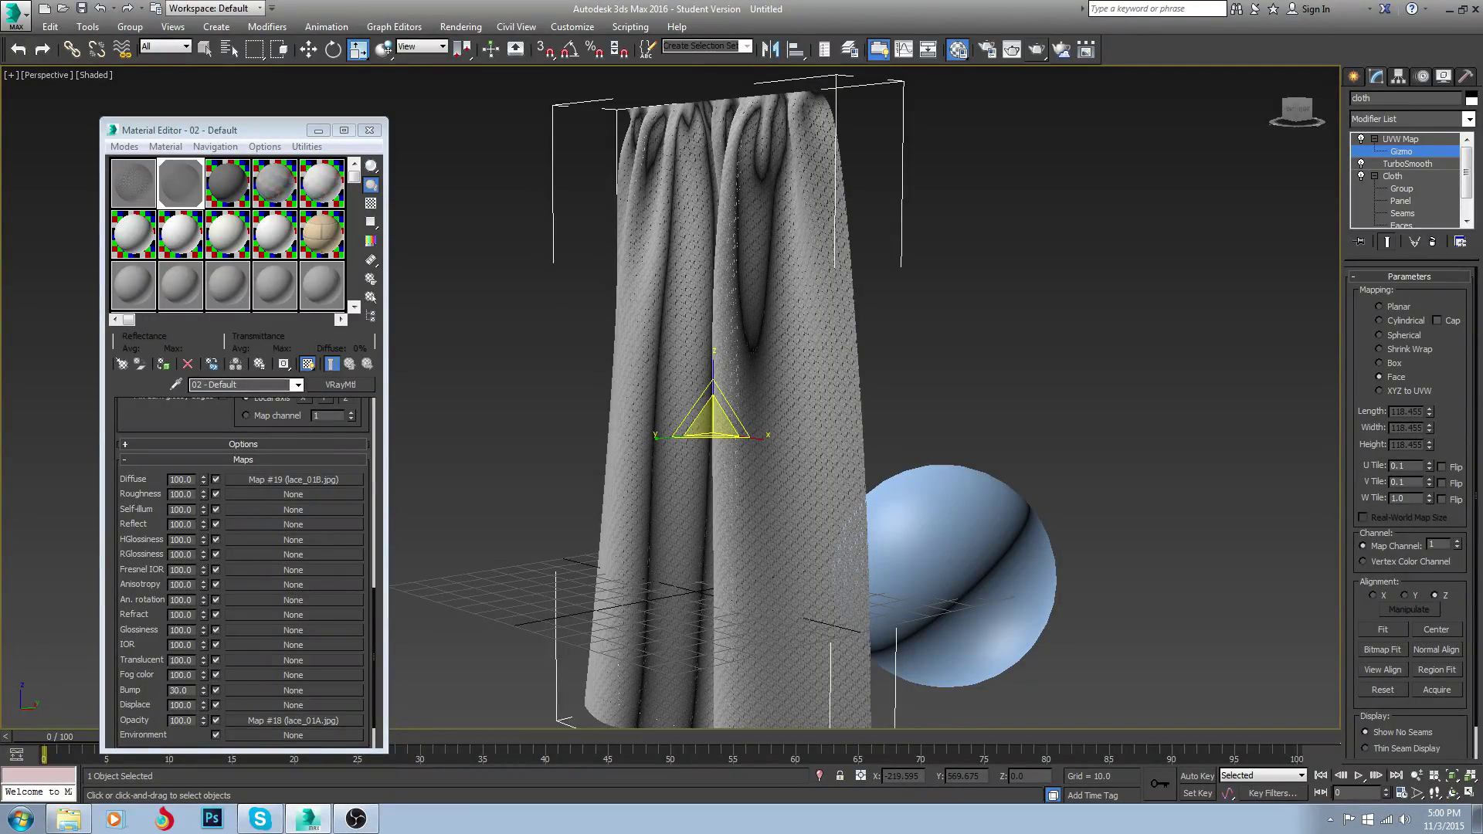
Set the UVW Map modifier's U, V and W tiling to 0.05
double_click(1414, 464)
text(.05)
key(Tab)
text(.0)
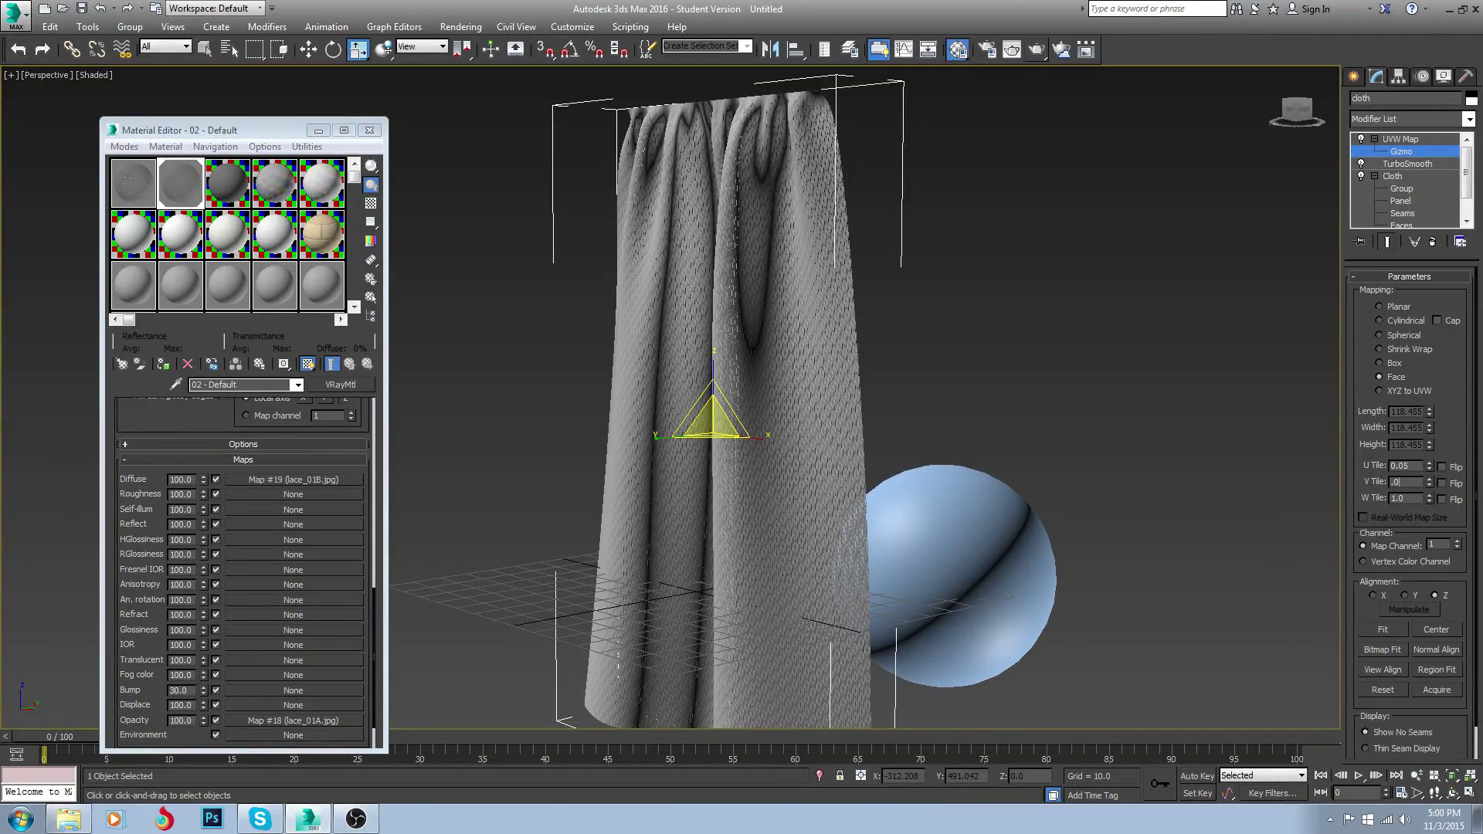
text(5)
key(Return)
text(.05)
key(Return)
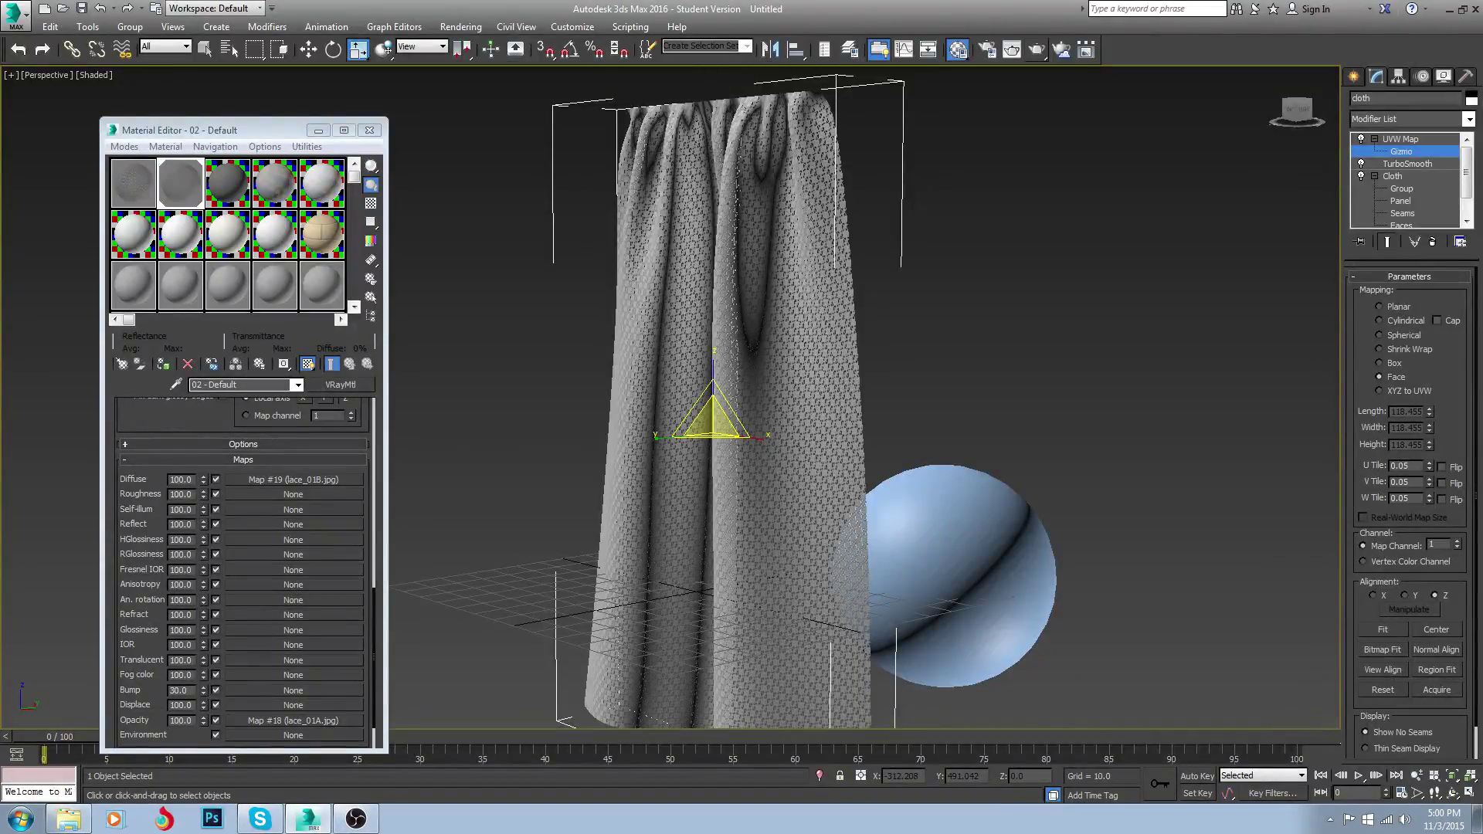
Set the UVW Map modifier's U, V and W tiling to 0.005
alt+middle_drag(667, 425, 769, 369)
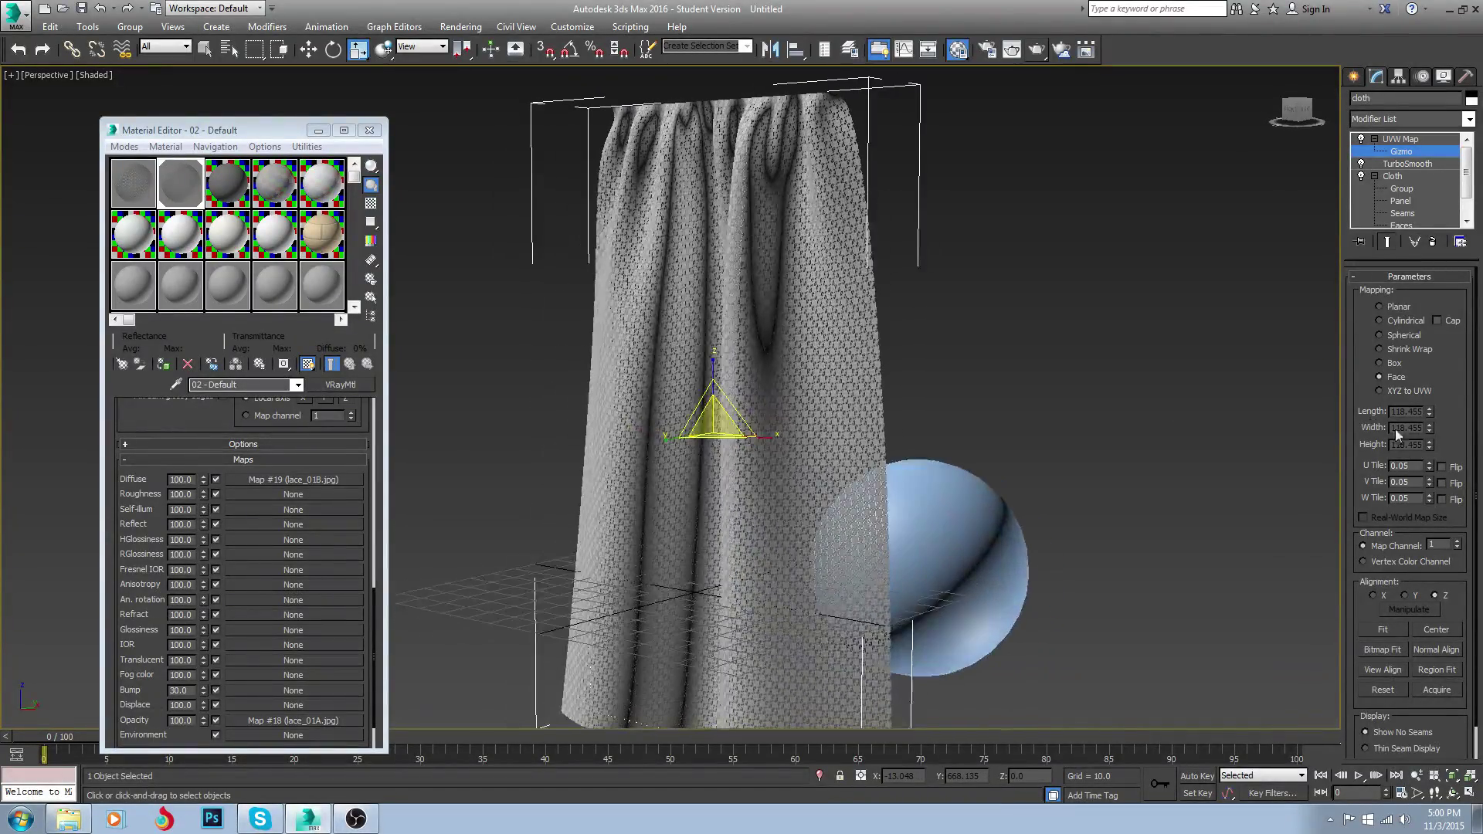
text(0.005)
key(Return)
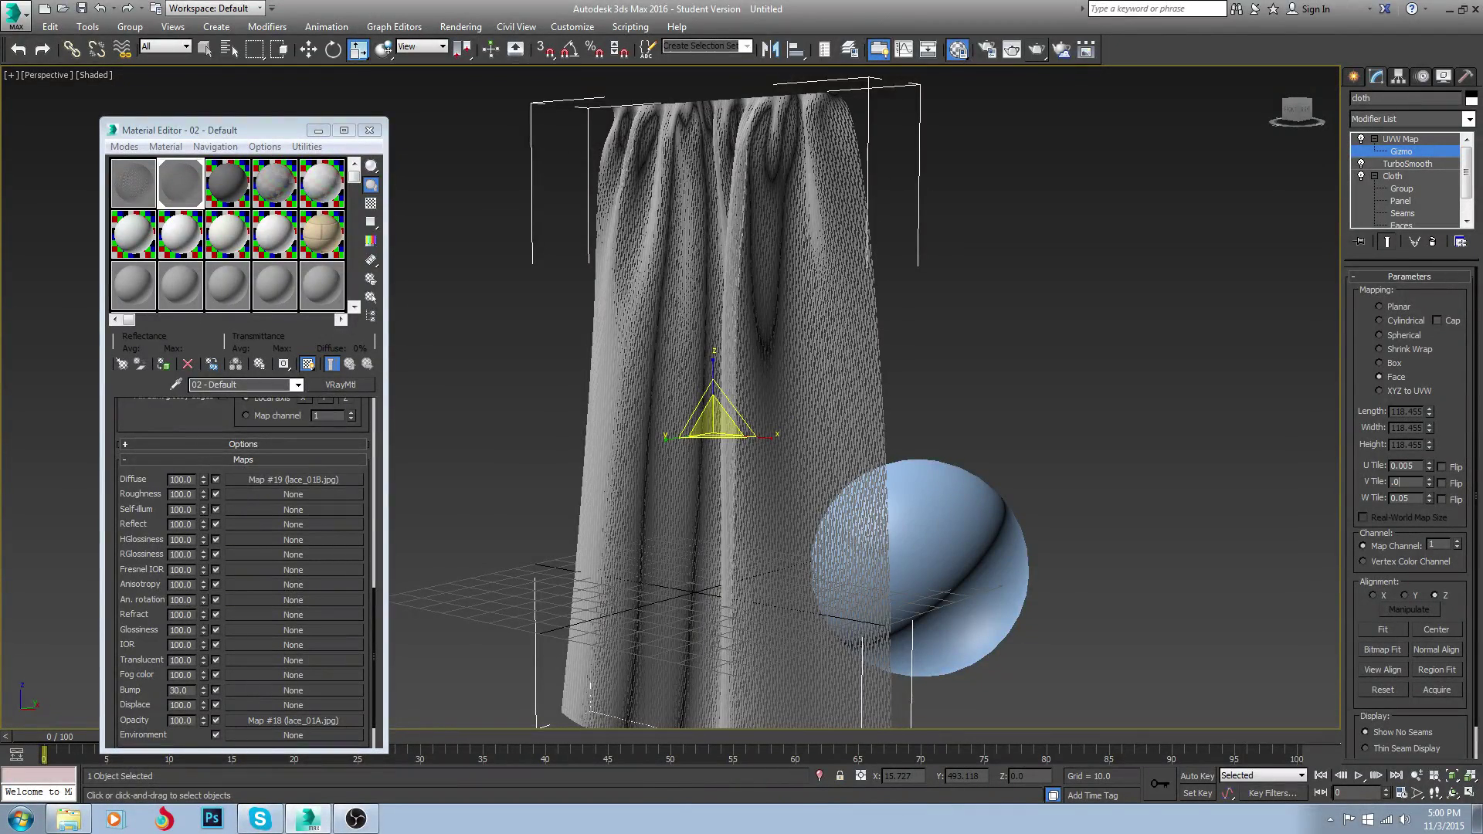
key(Tab)
text(.005)
key(Return)
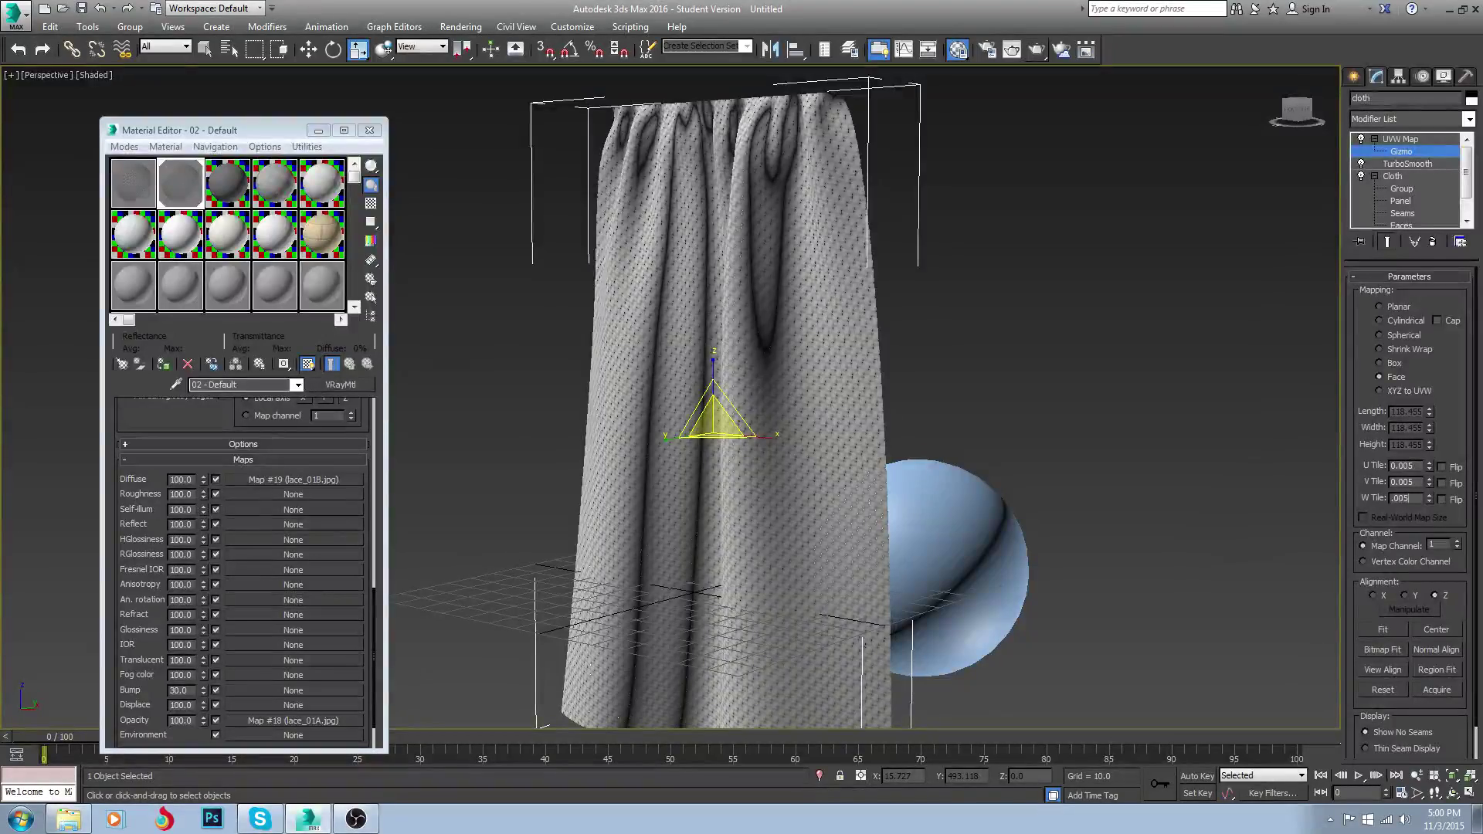
Delete the UVW Map modifier from the curtain's modifier stack
mouse_move(791, 373)
alt+middle_down()
mouse_move(873, 367)
mouse_move(800, 362)
mouse_move(809, 374)
alt+middle_up()
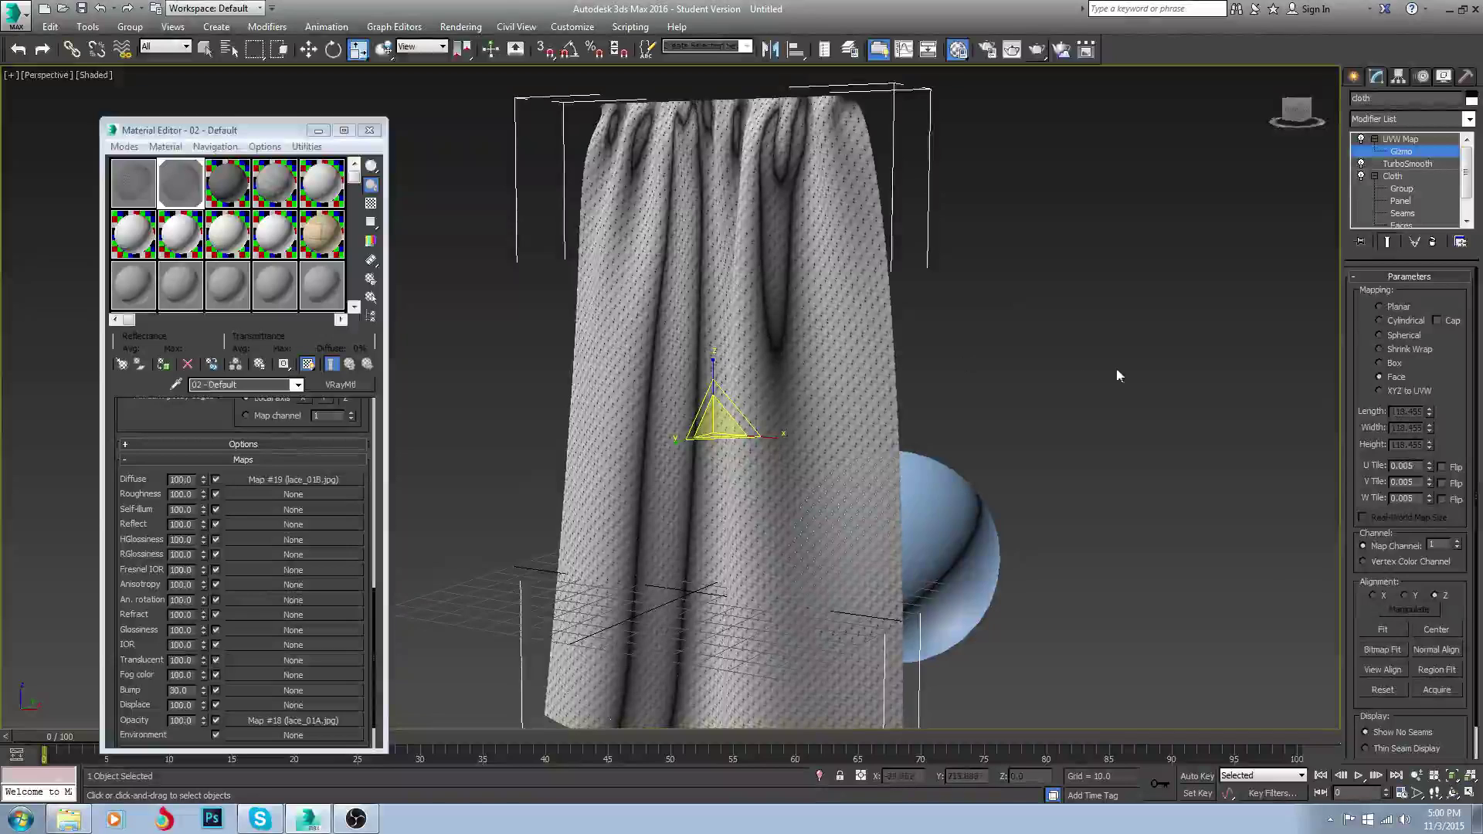
right_click(1413, 138)
click(1329, 154)
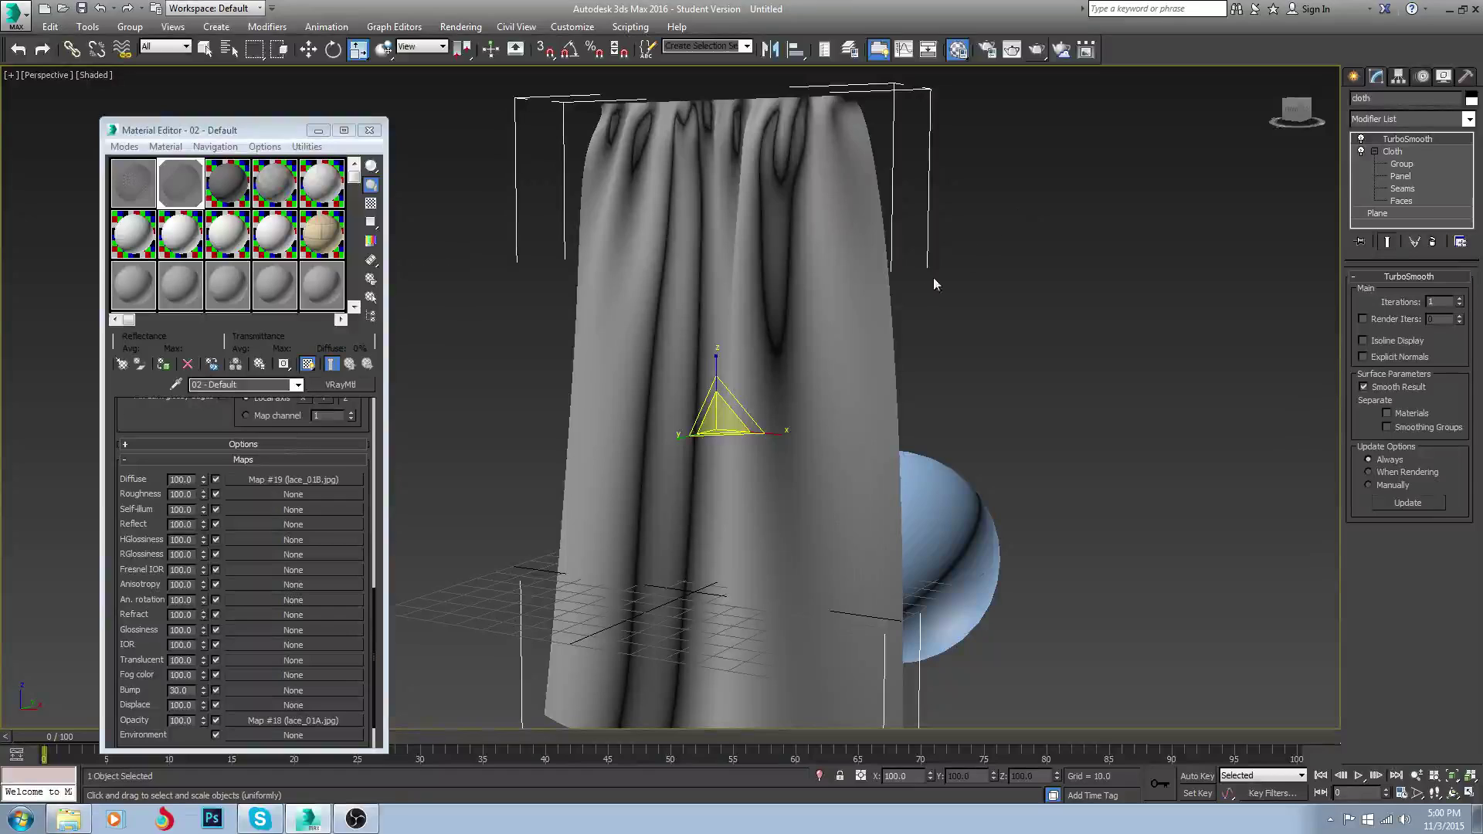
Open the Opacity bitmap lace_01A of the VRayMtl material and turn off Use Real-World Scale in its coordinates
click(285, 480)
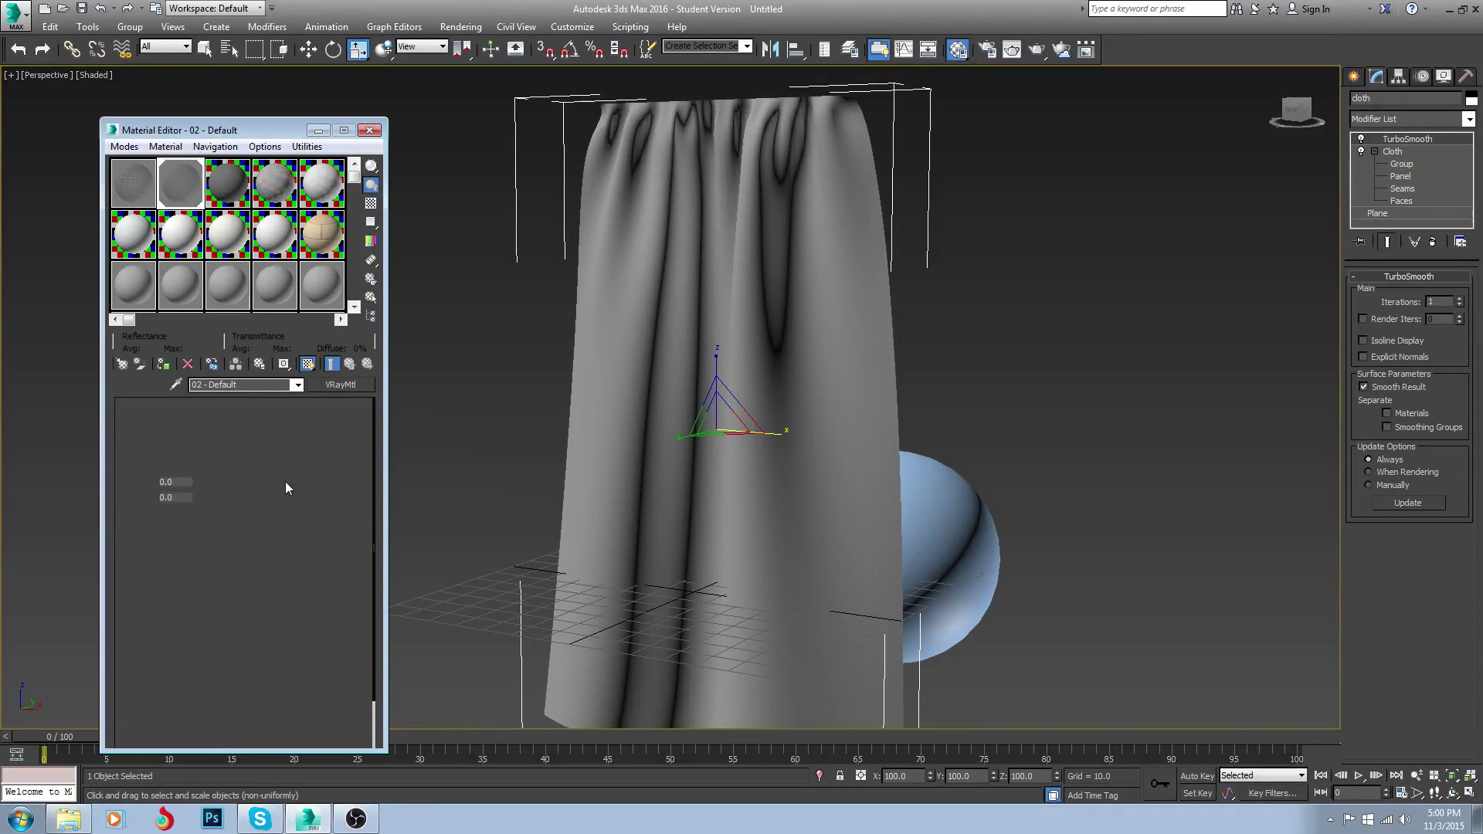
click(349, 364)
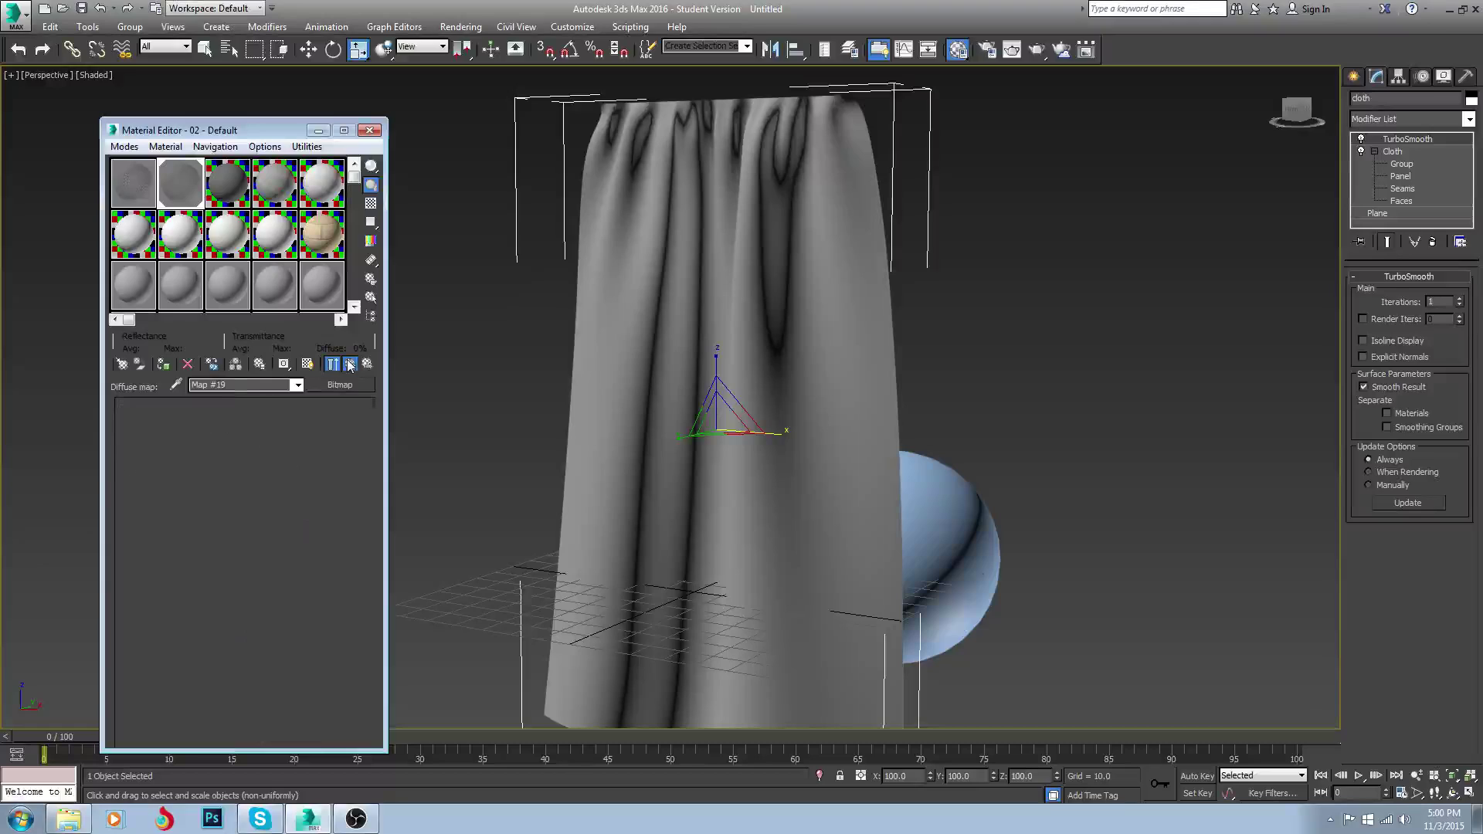
click(294, 721)
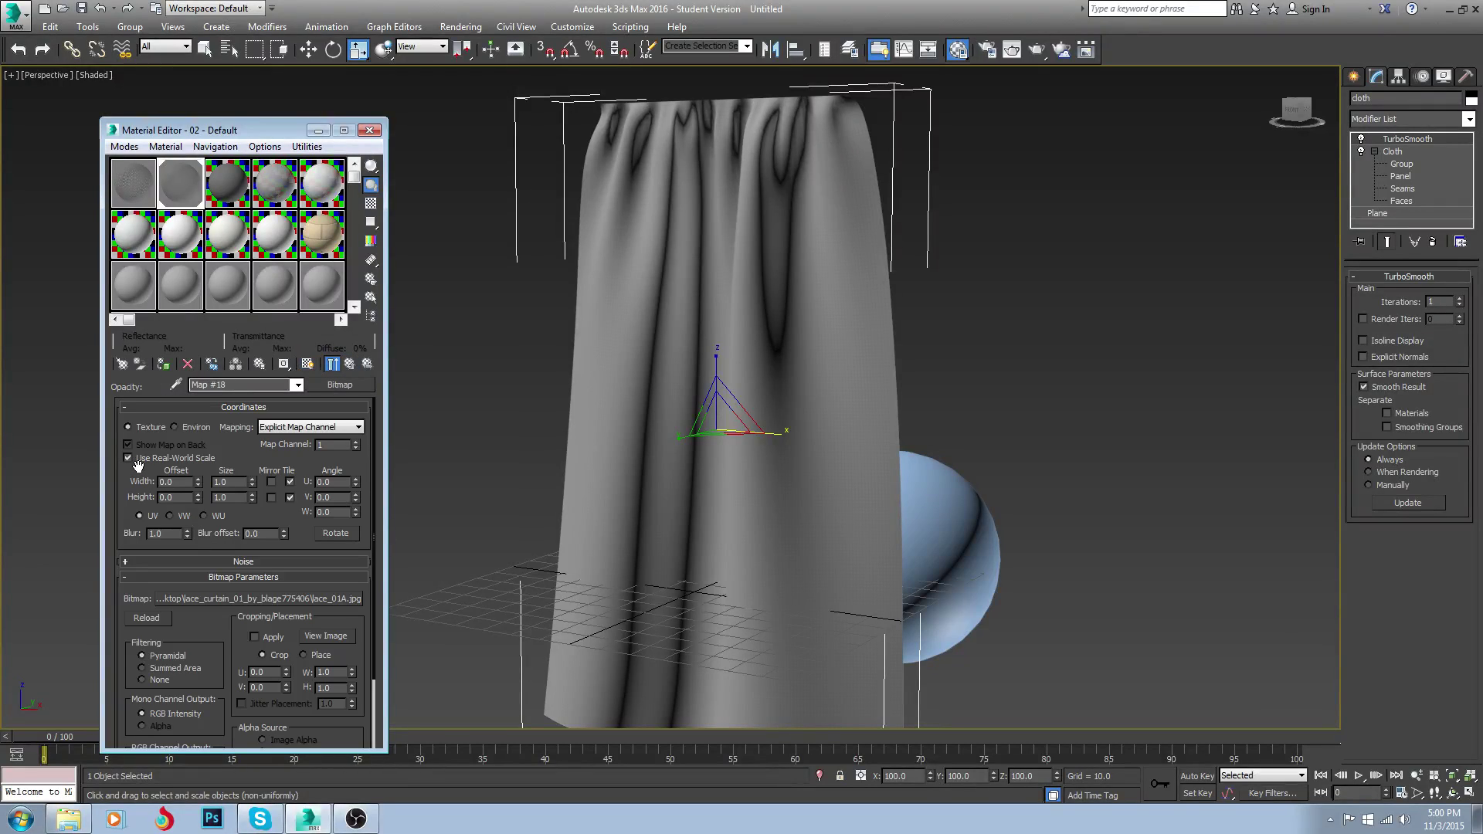
click(128, 458)
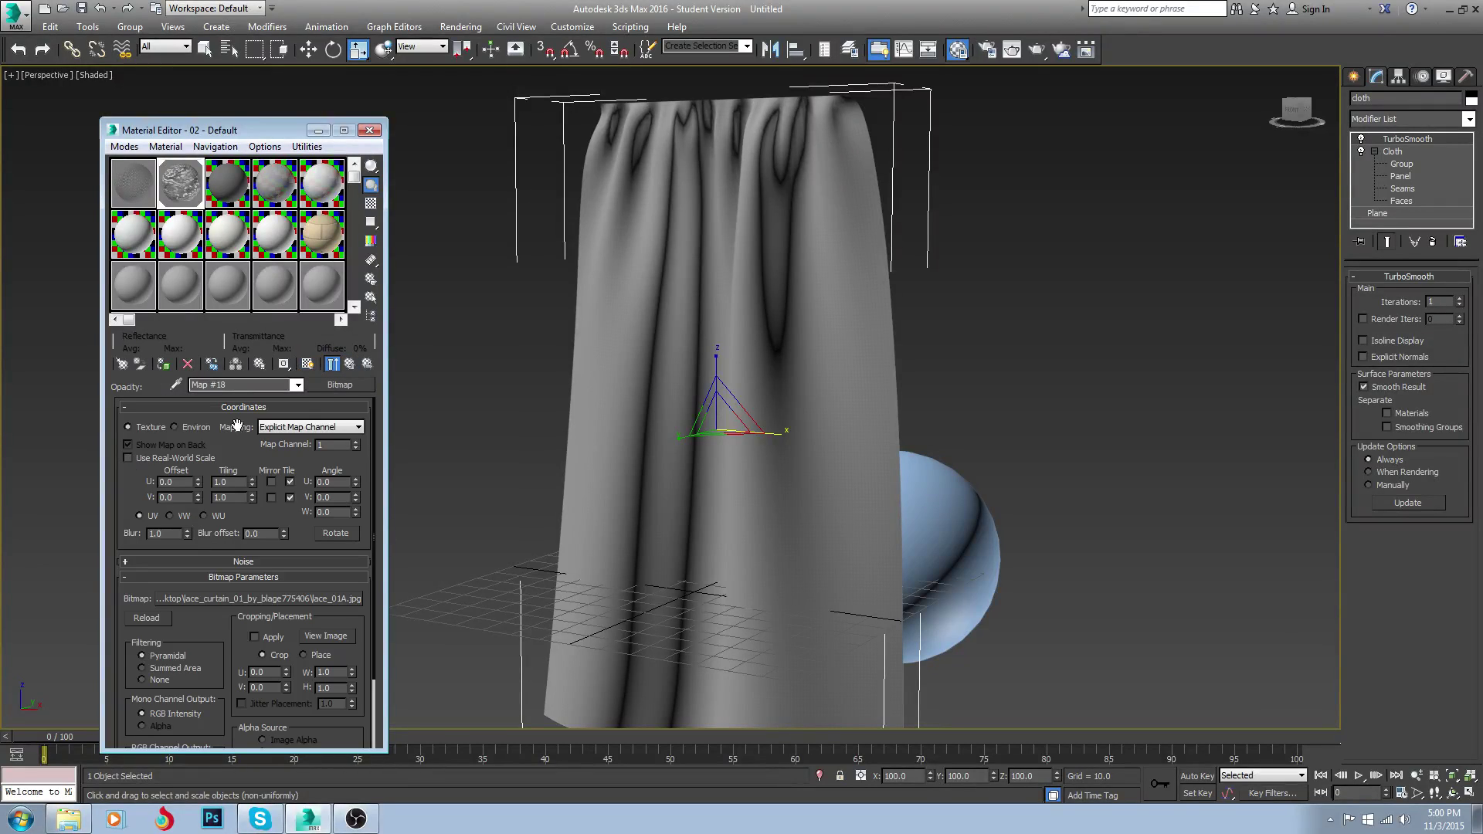
Return to the parent VRayMtl material, run a test render of the curtain, and stop it
click(352, 363)
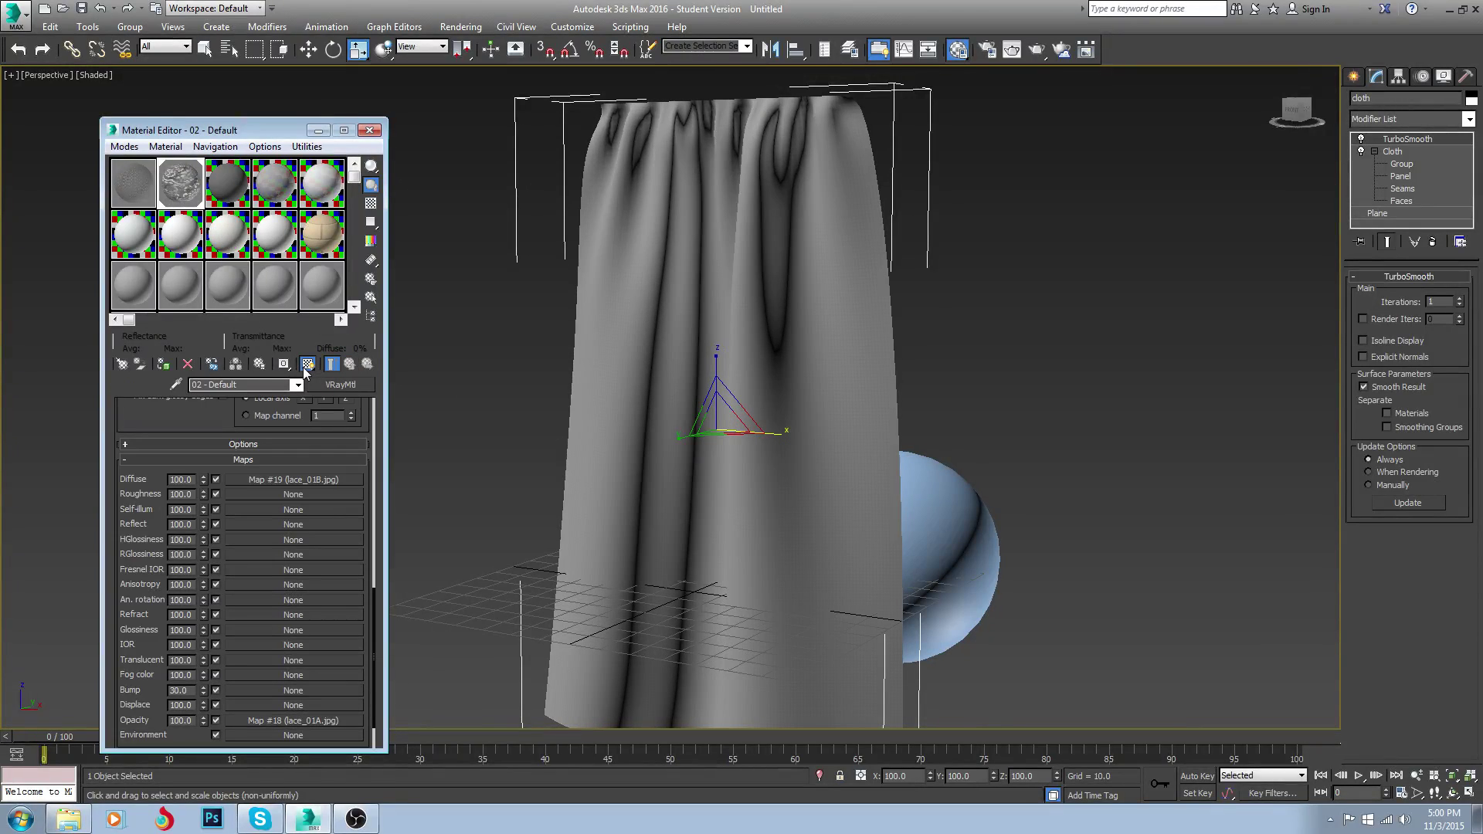
click(1039, 51)
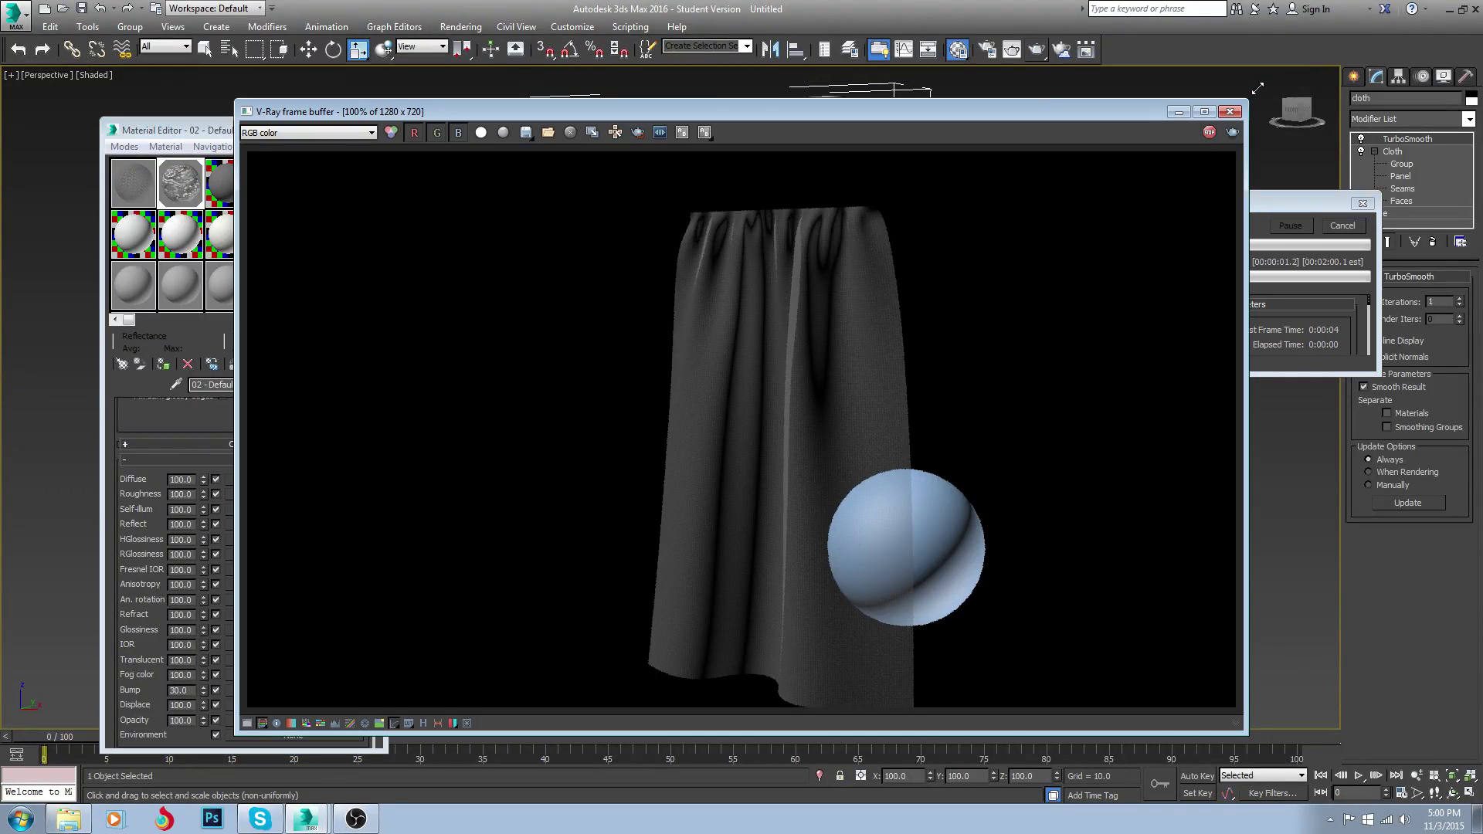
click(1334, 228)
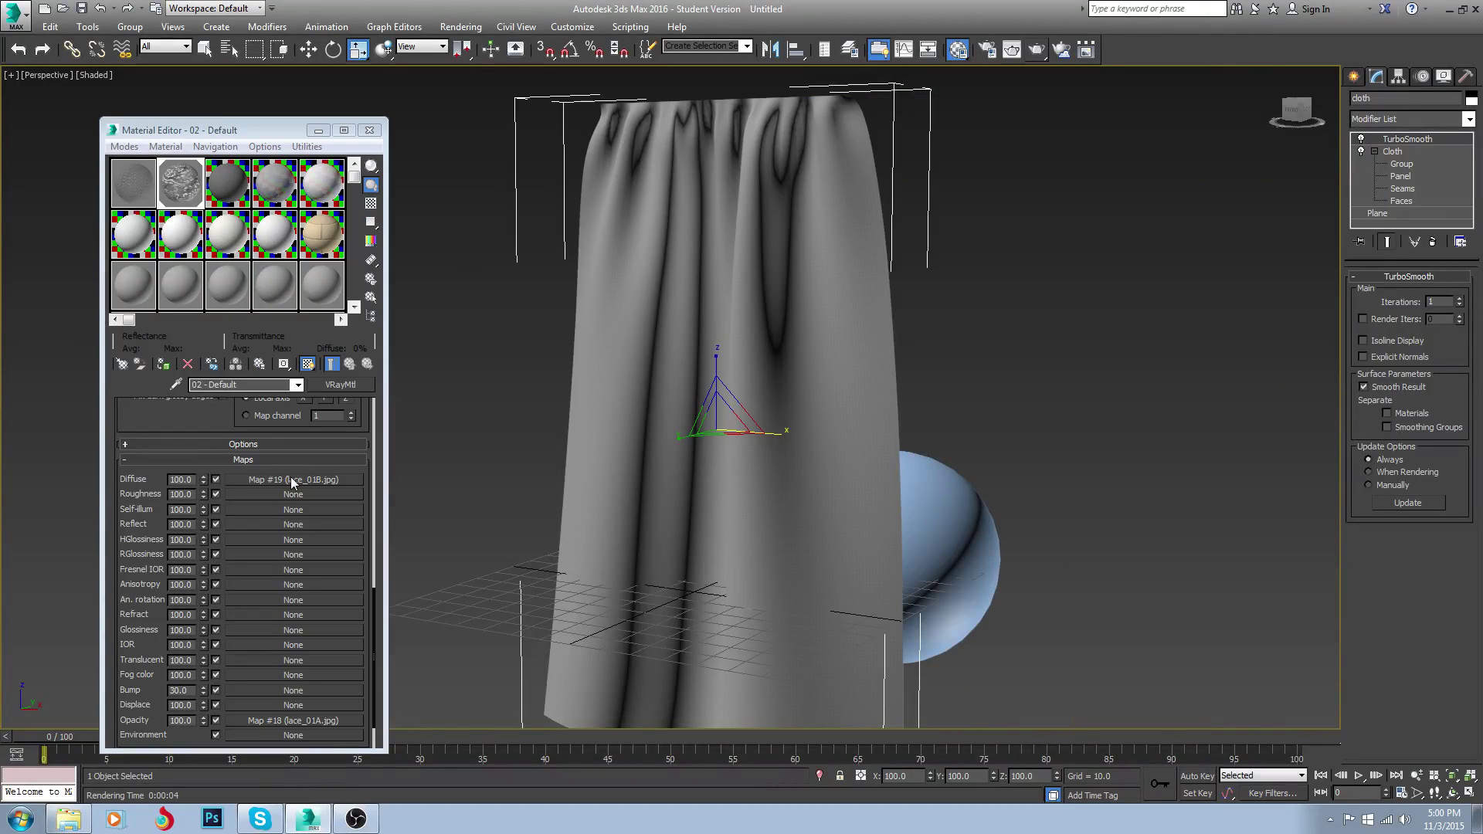
Open the material's Diffuse bitmap lace_01B and set its U and V tiling to 0.1
click(292, 479)
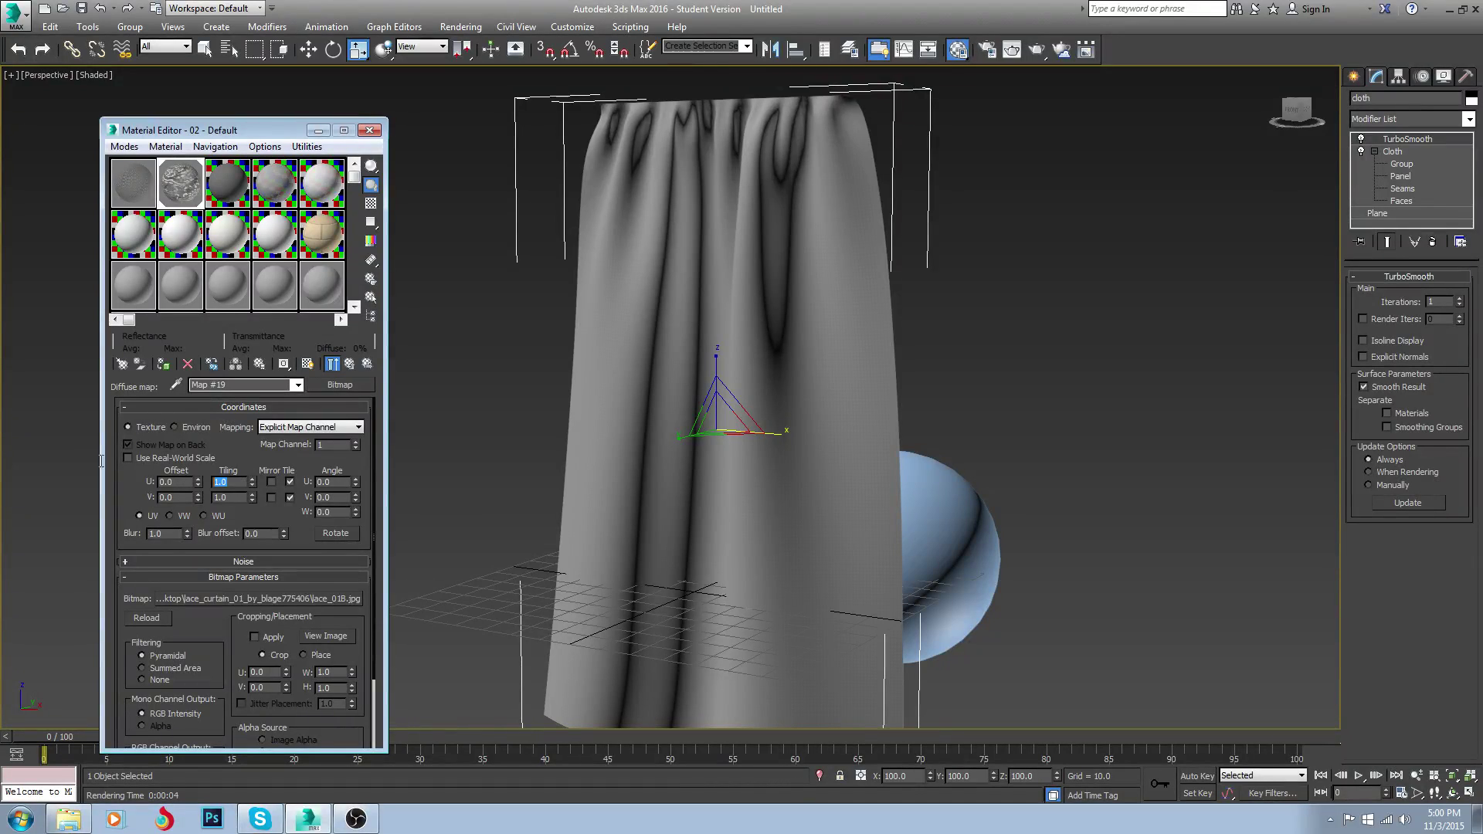
text(0.1)
key(Tab)
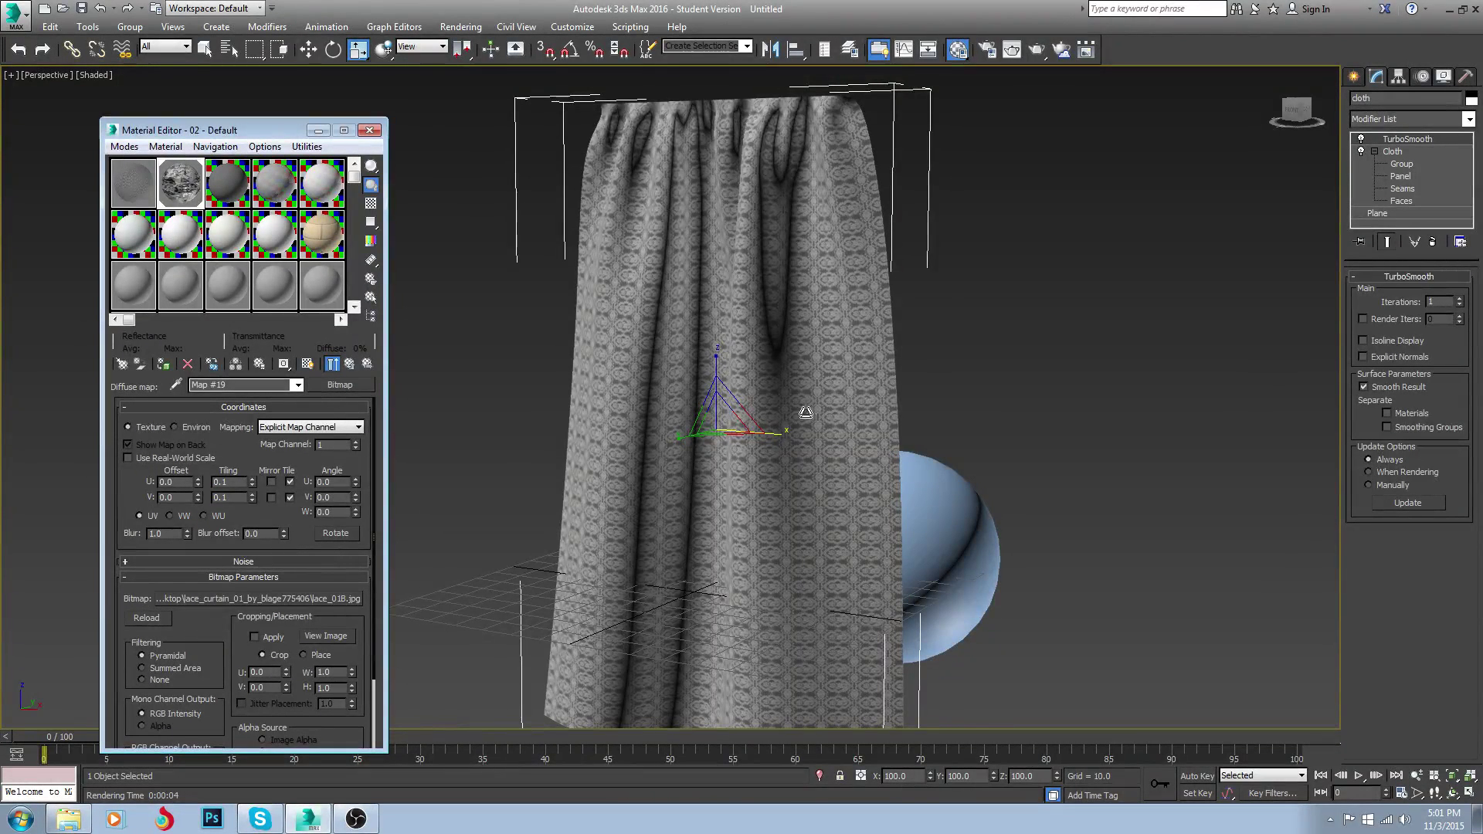
scroll(805, 407, up, 10)
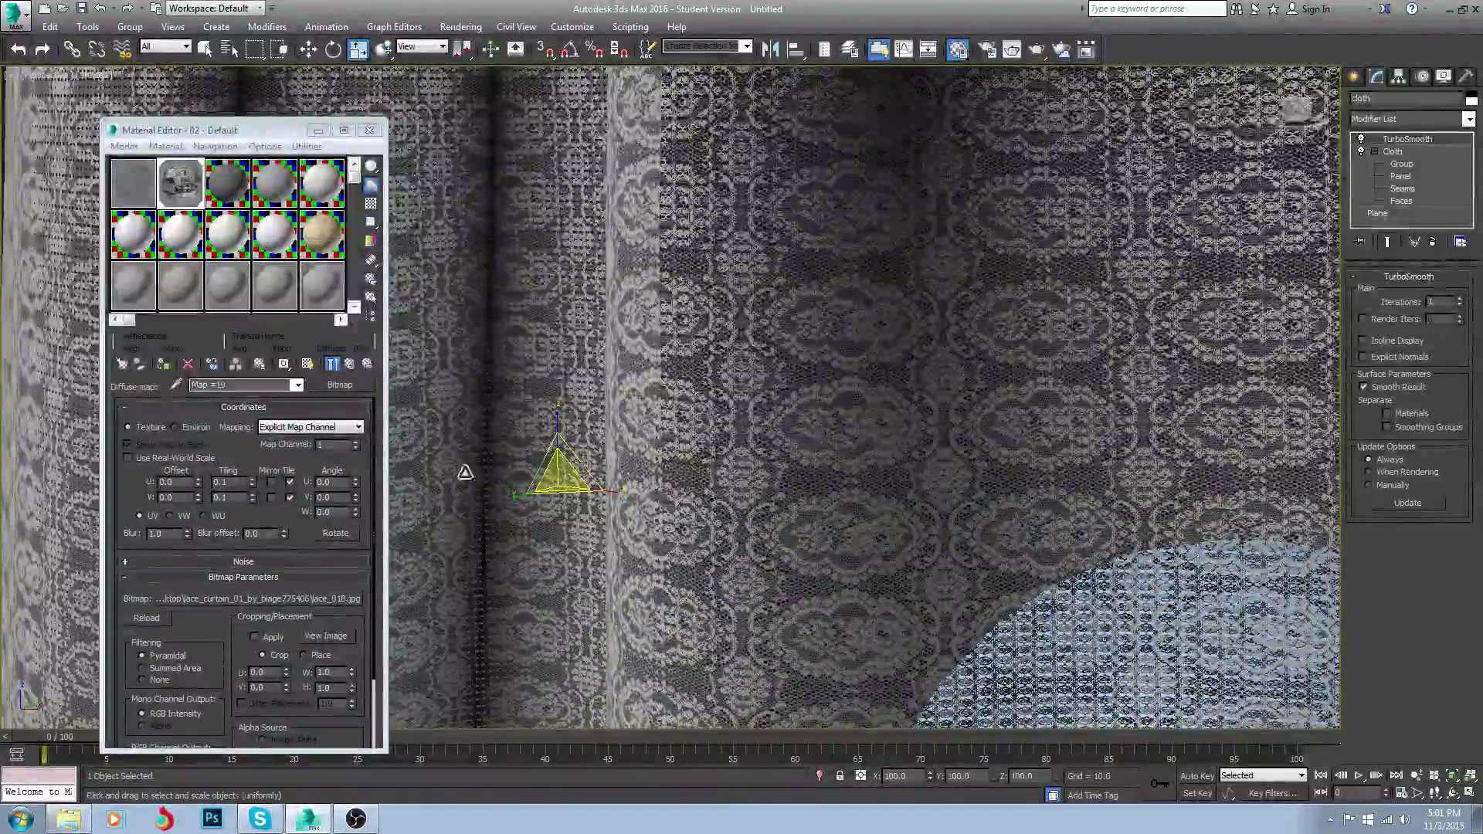
scroll(750, 390, up, 3)
scroll(750, 391, down, 10)
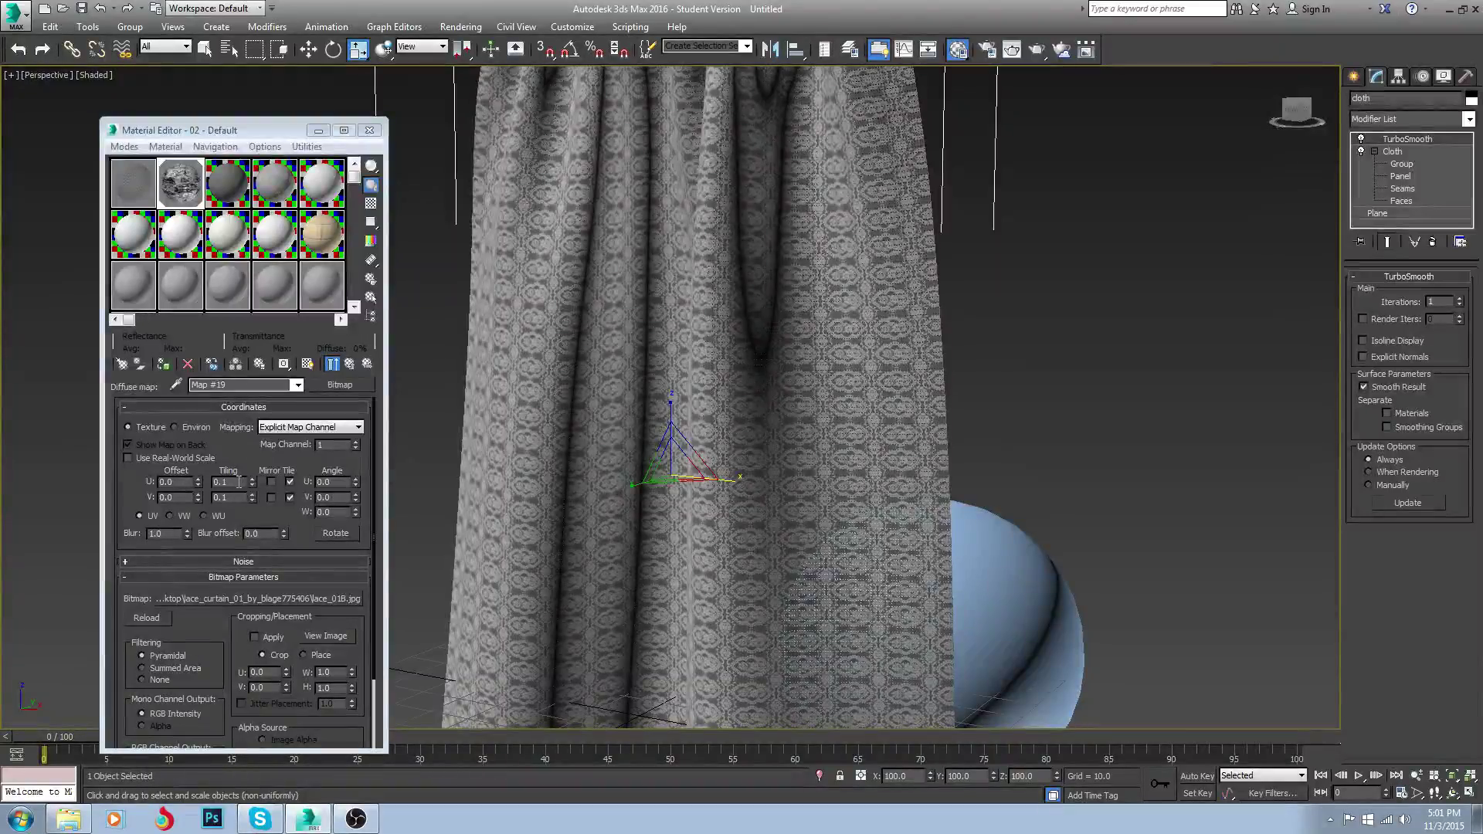
scroll(770, 426, up, 3)
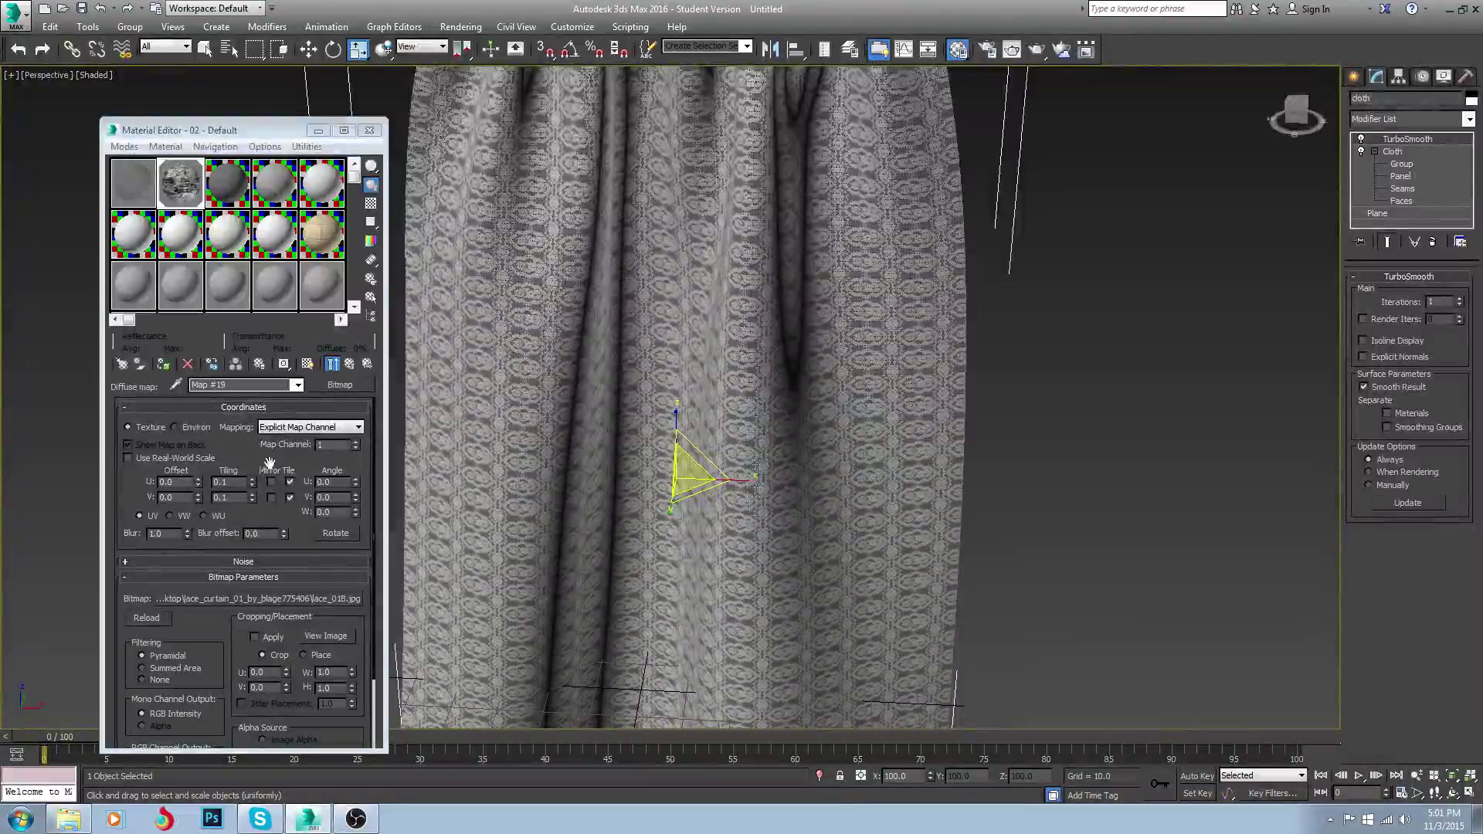
Set the Diffuse bitmap's U and V tiling to 0.005
drag(237, 482, 12, 437)
text(.005)
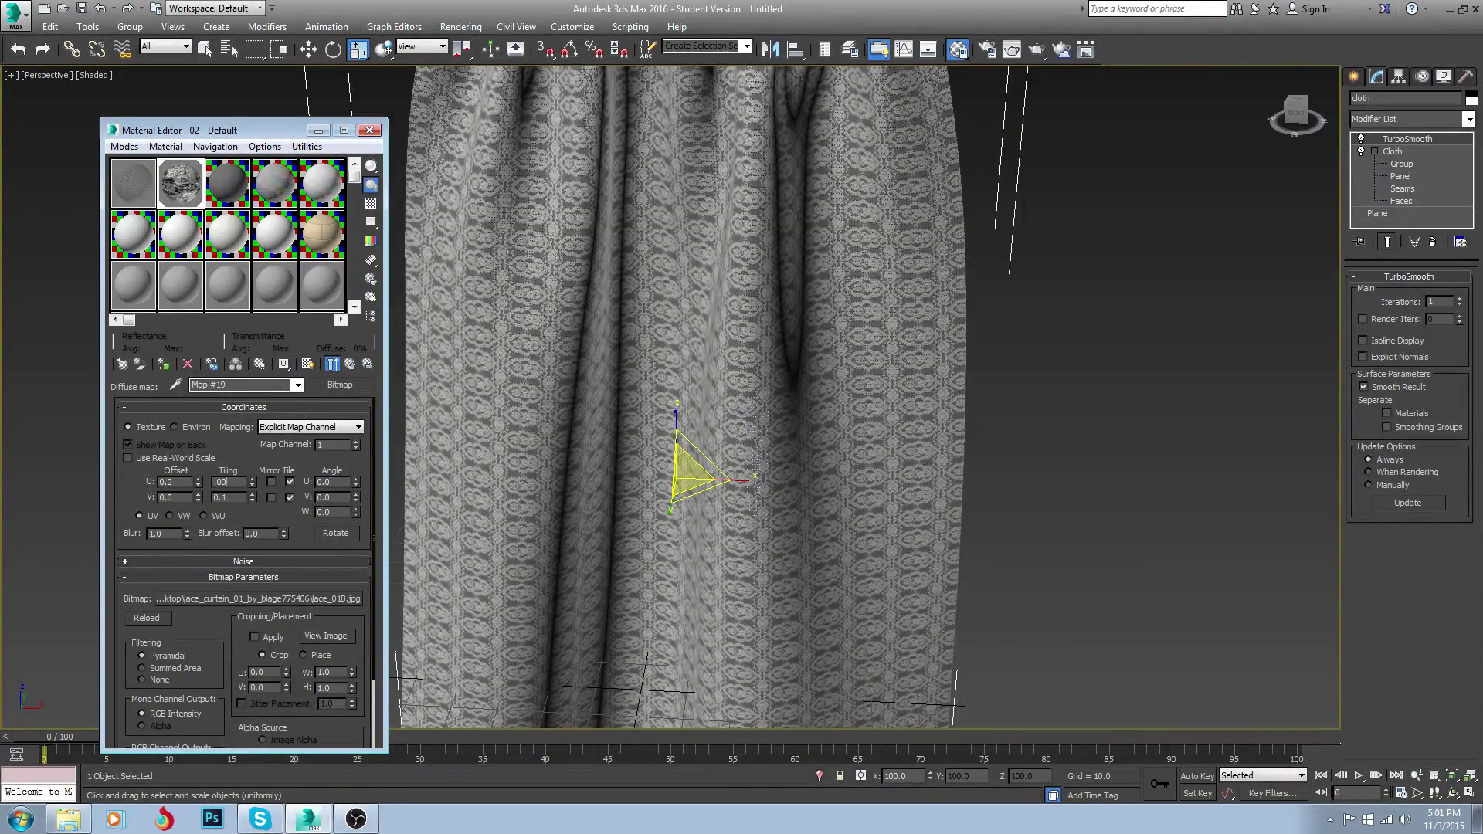
key(Tab)
text(.005)
key(Return)
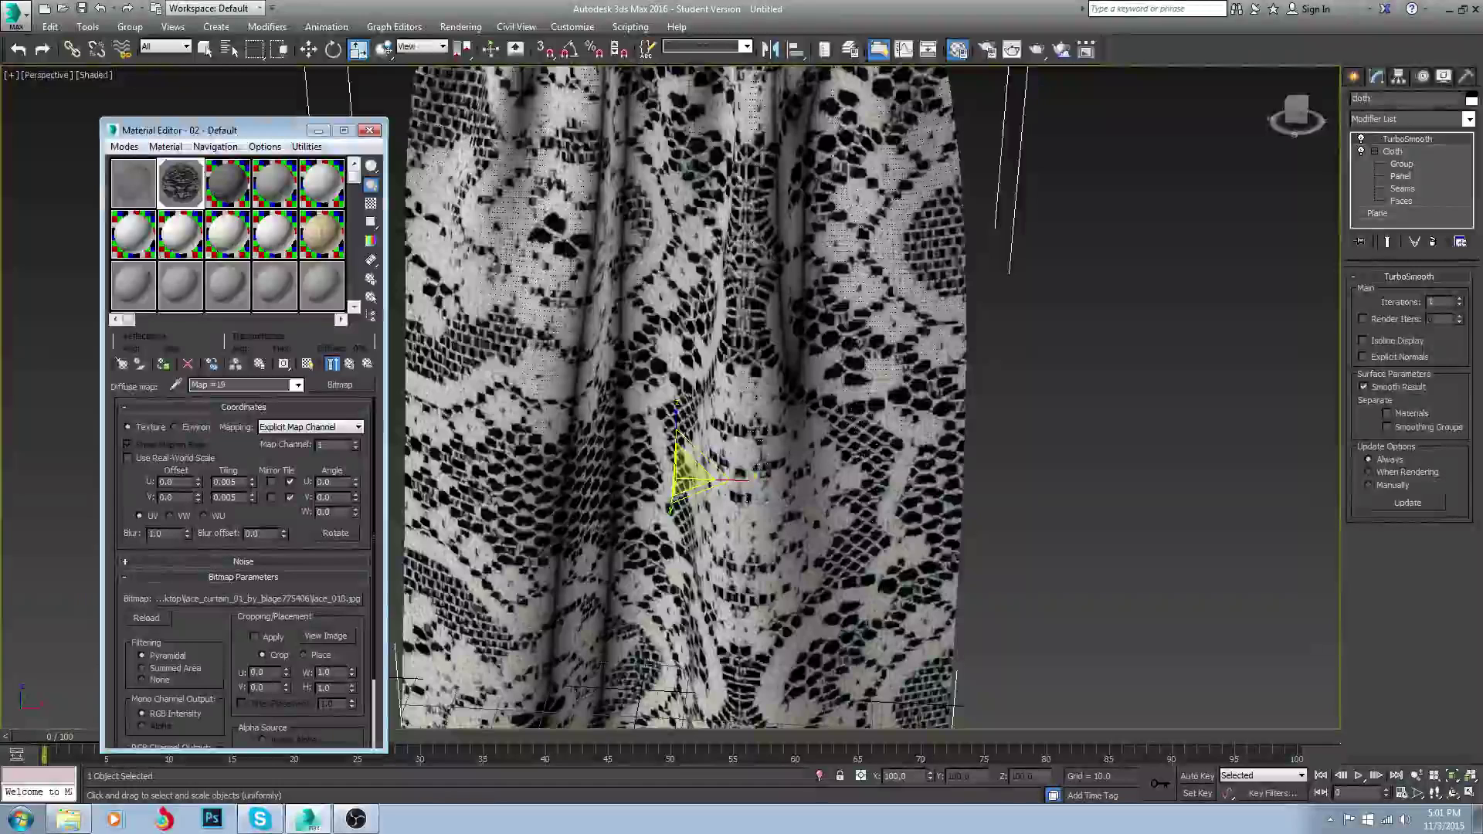
Open the material's Opacity bitmap lace_01A and set its U and V tiling to 0.005
click(348, 366)
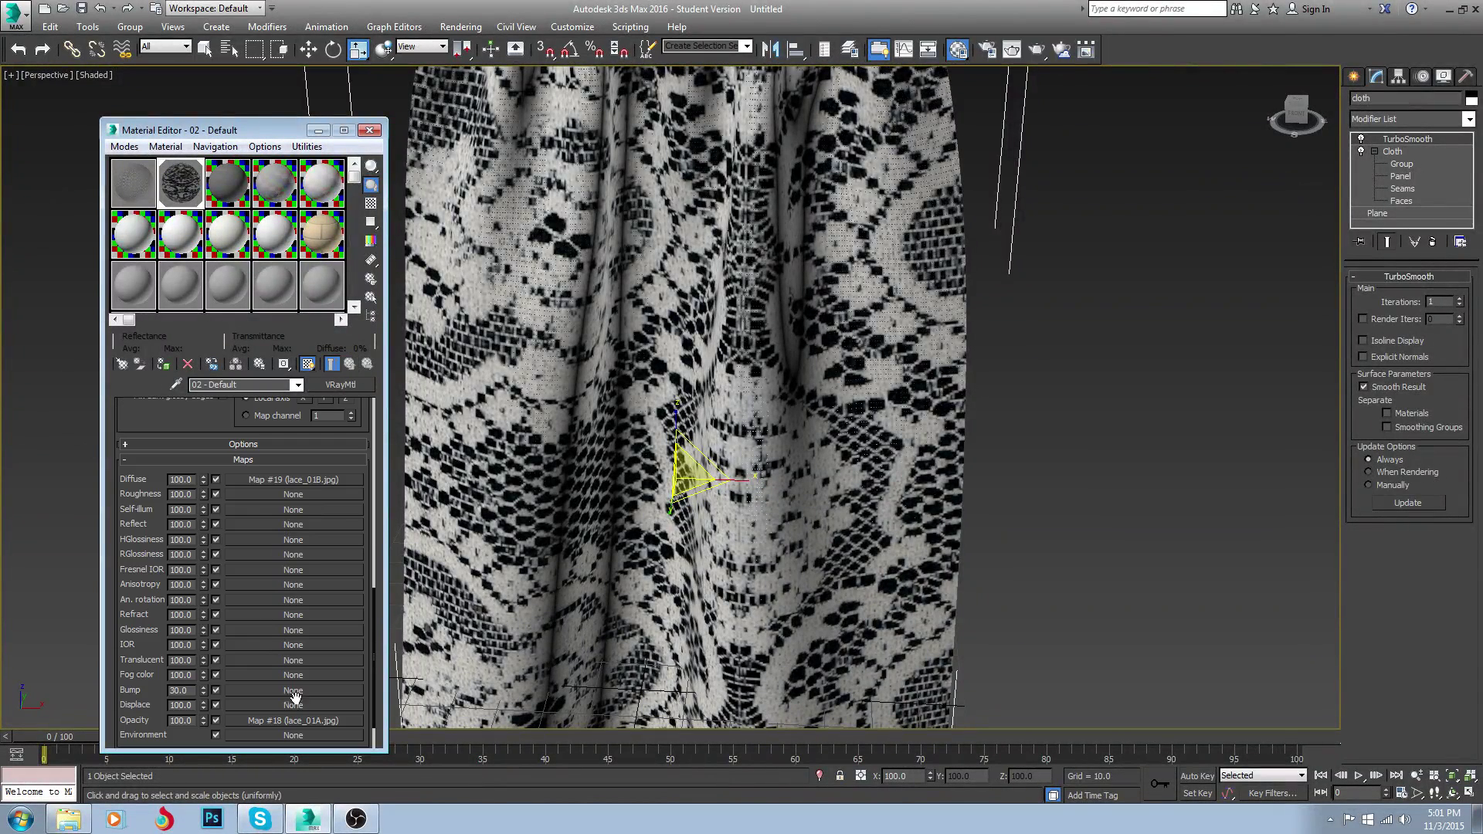
click(290, 720)
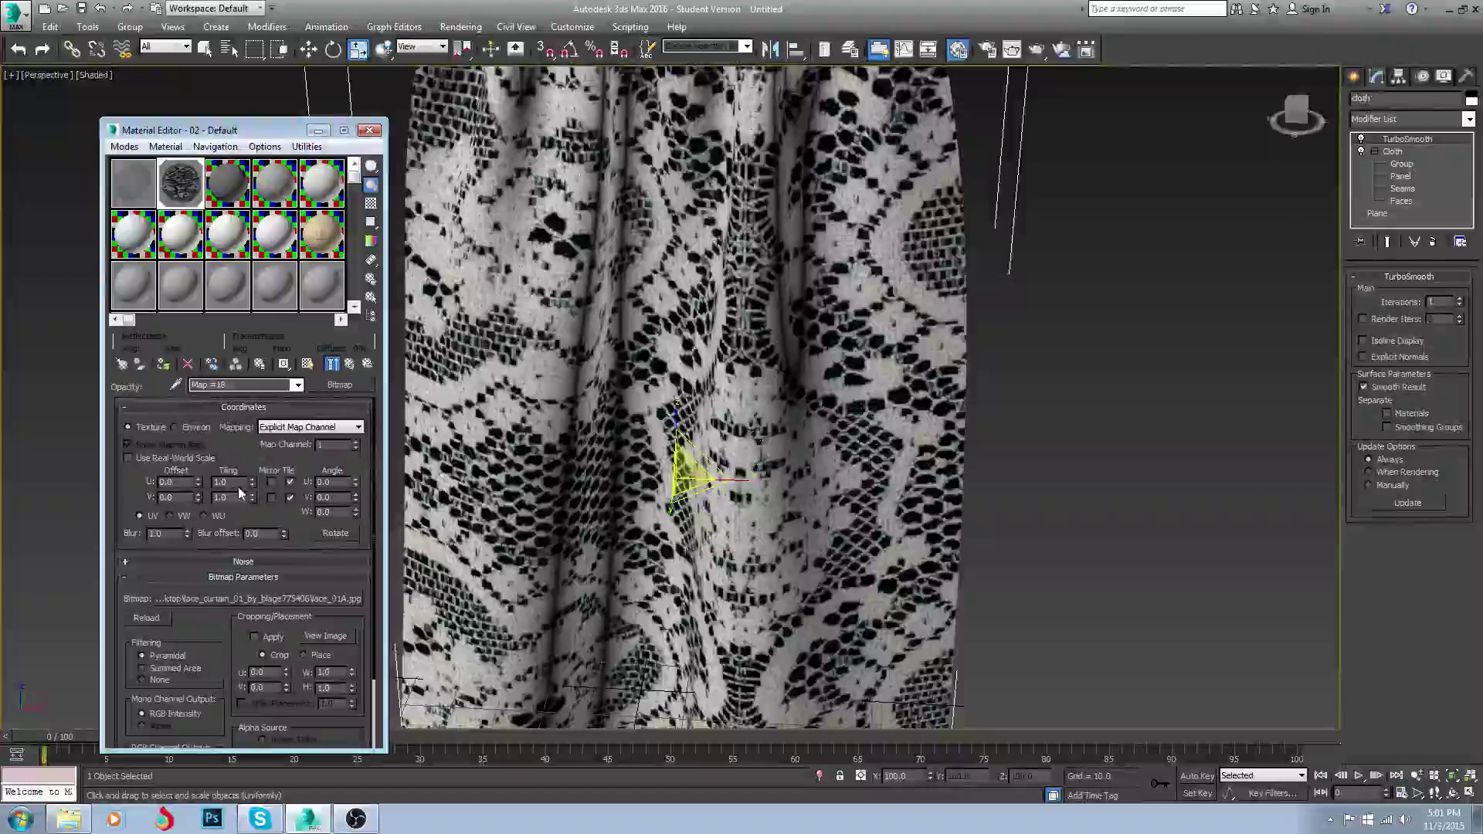
drag(240, 485, 86, 425)
text(.005)
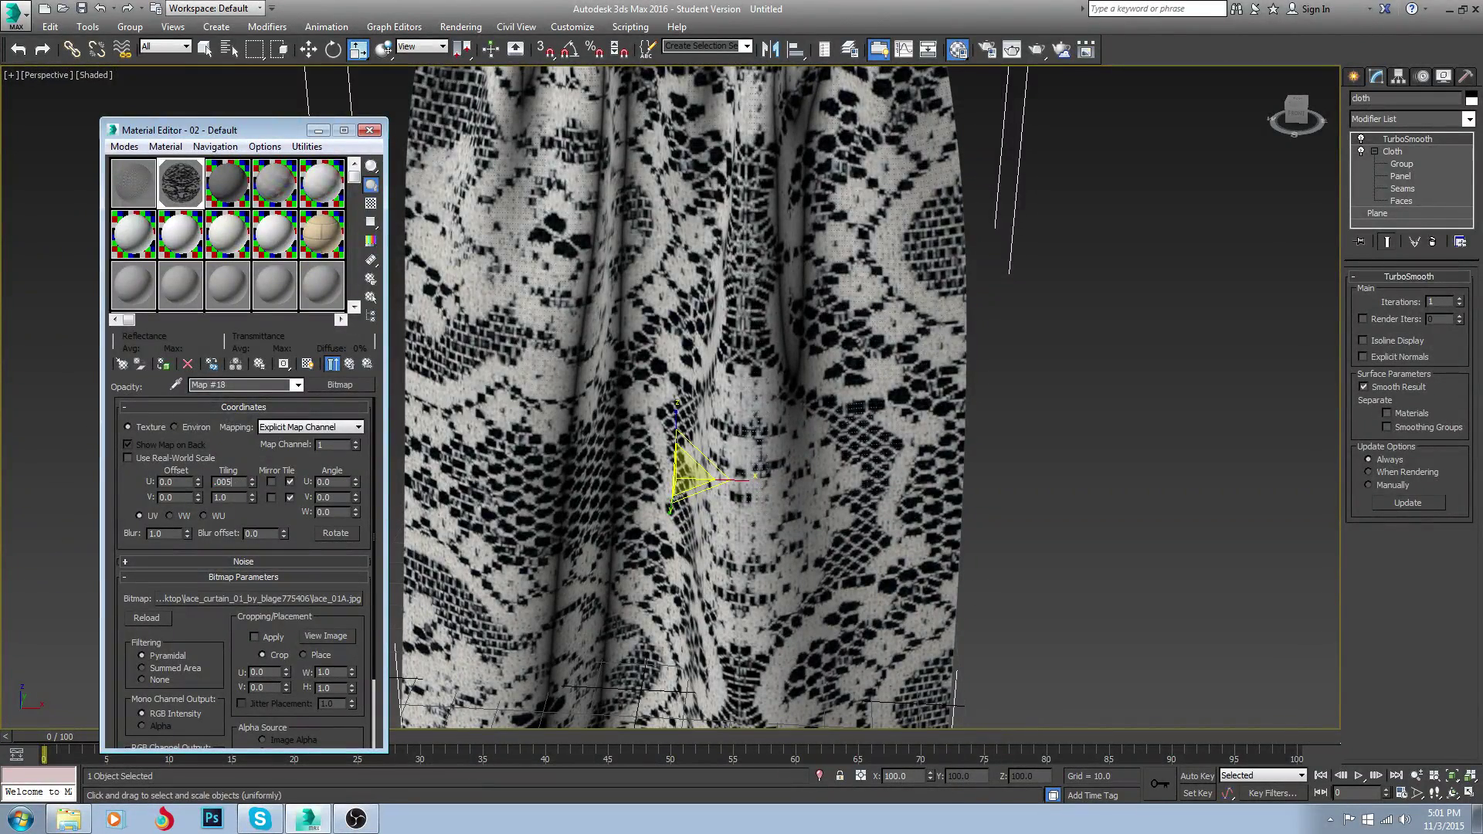
key(Tab)
text(.005)
key(Return)
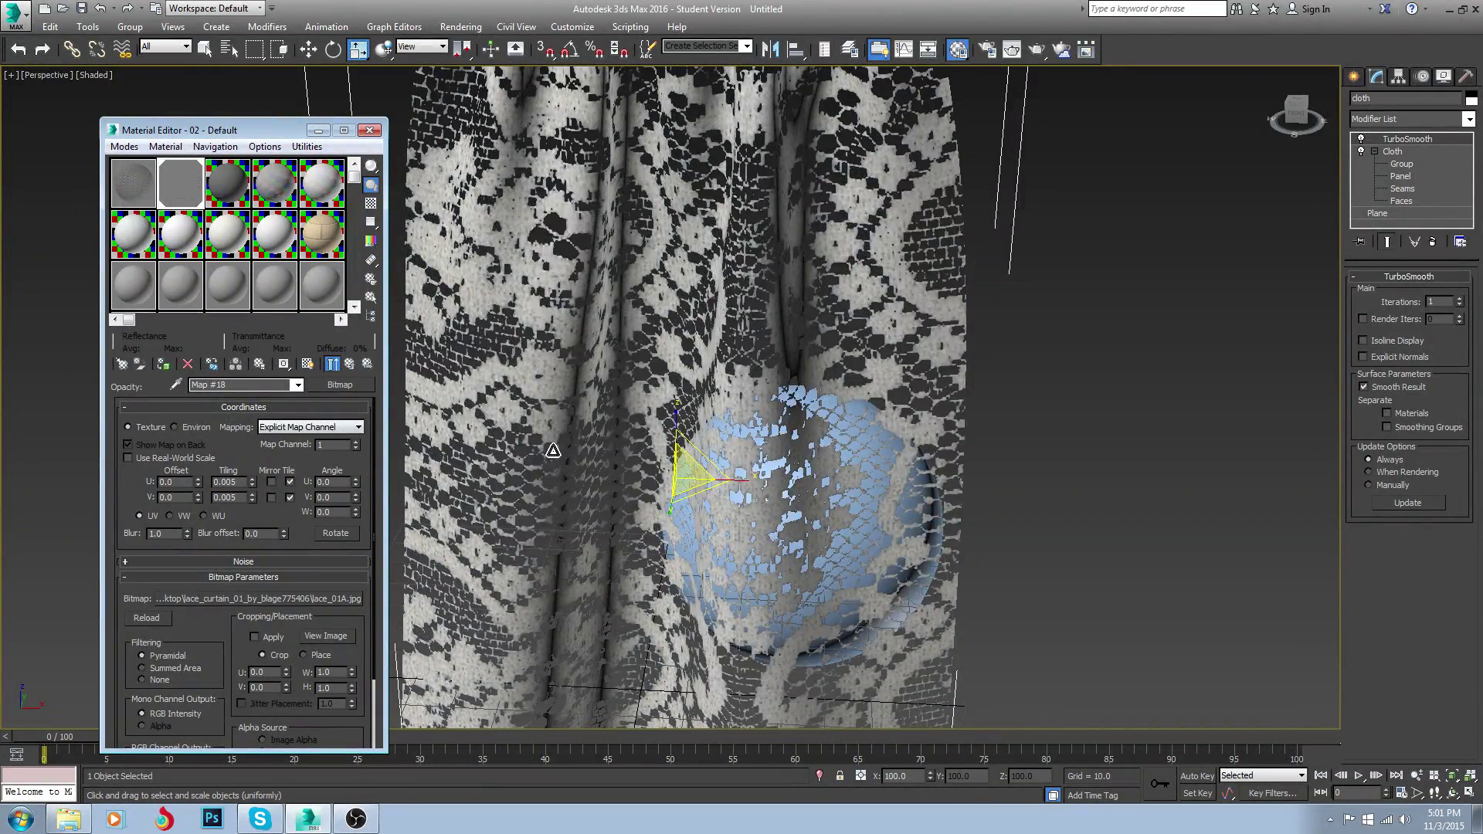
Test render the lace curtain in front of the sphere, stop the render, and inspect the curtain in the viewport
scroll(674, 448, down, 5)
scroll(673, 448, up, 4)
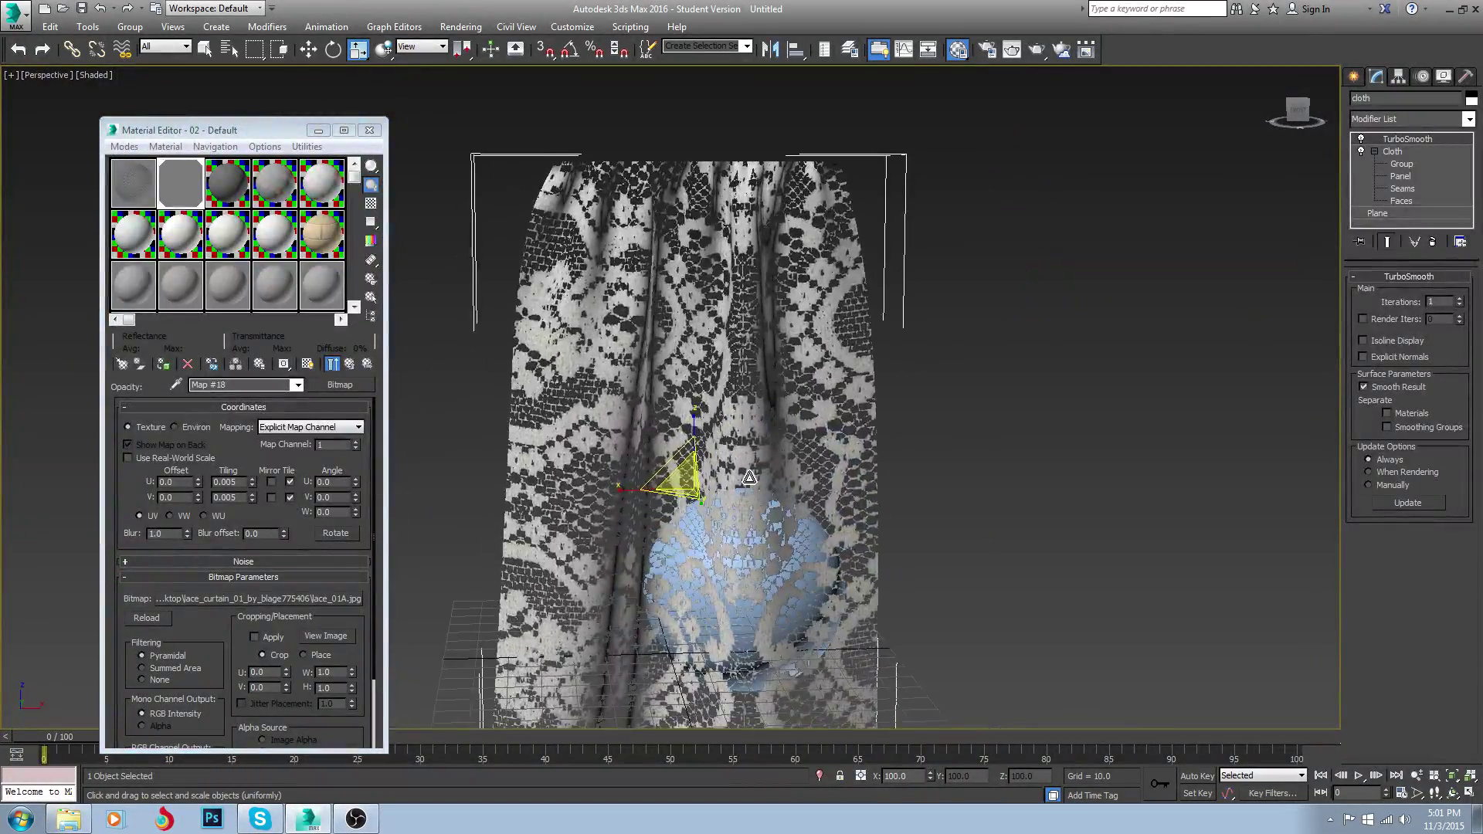
click(1018, 51)
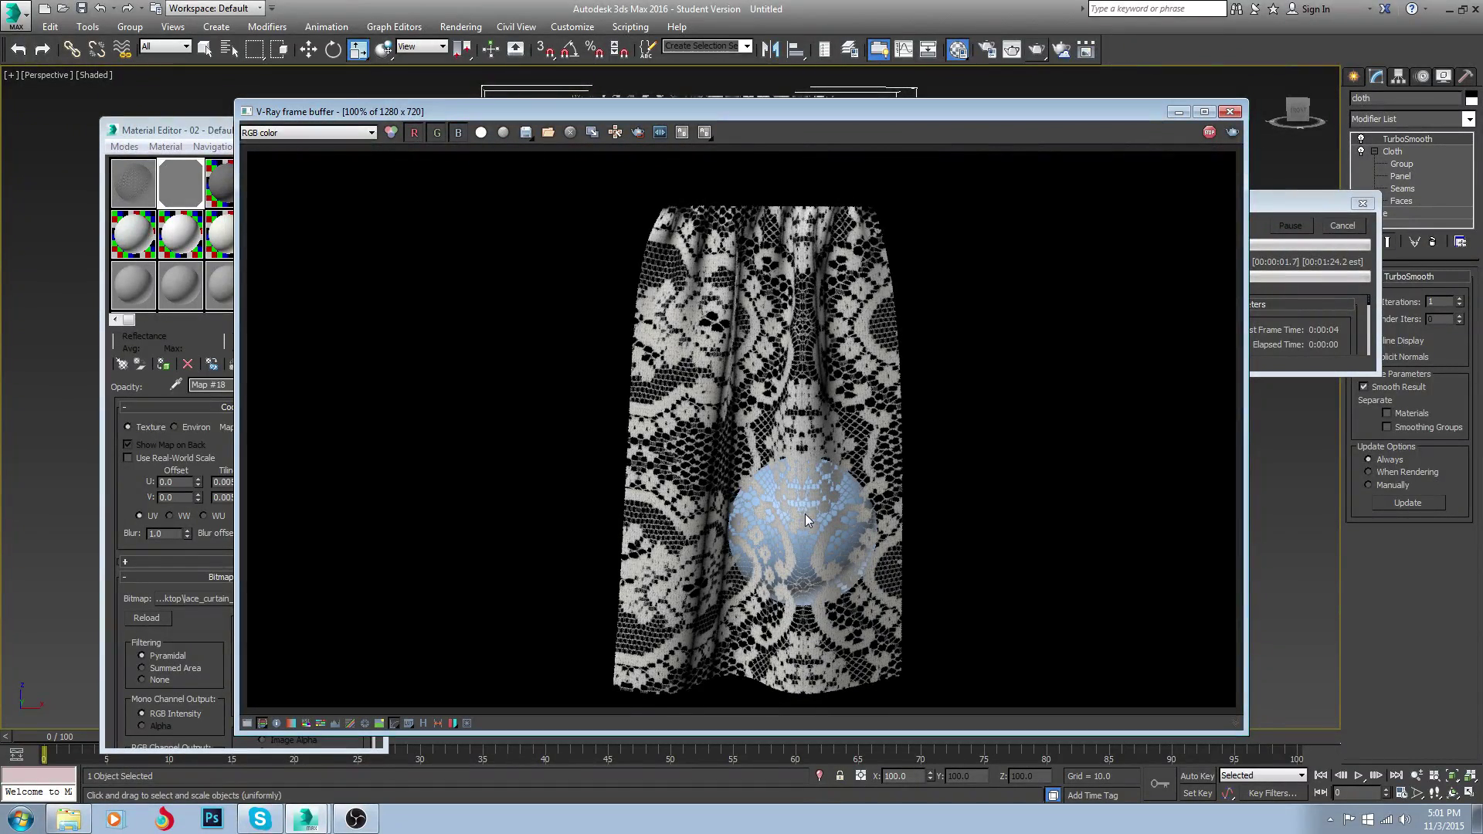
click(1290, 191)
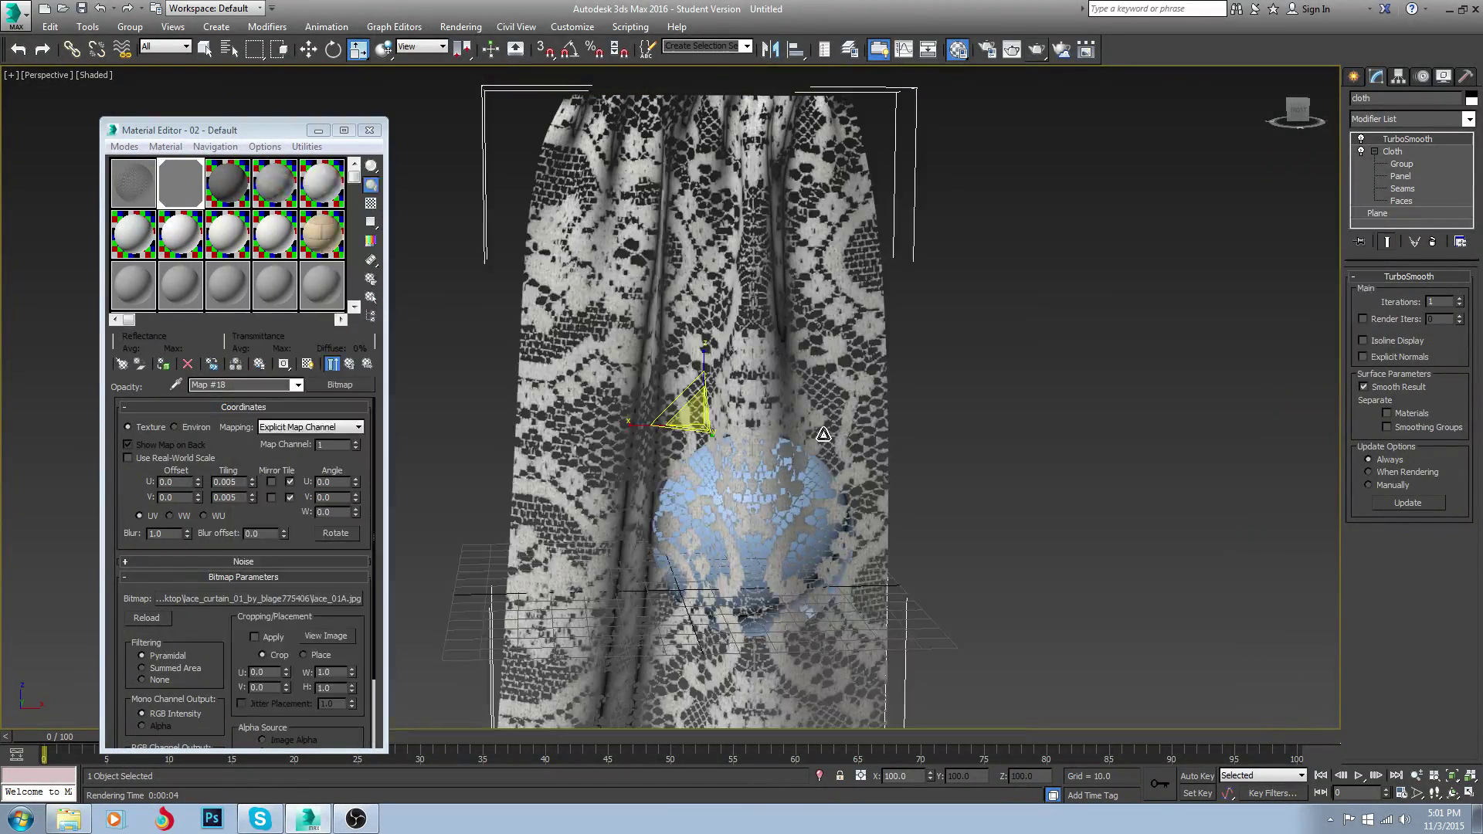
scroll(864, 427, down, 3)
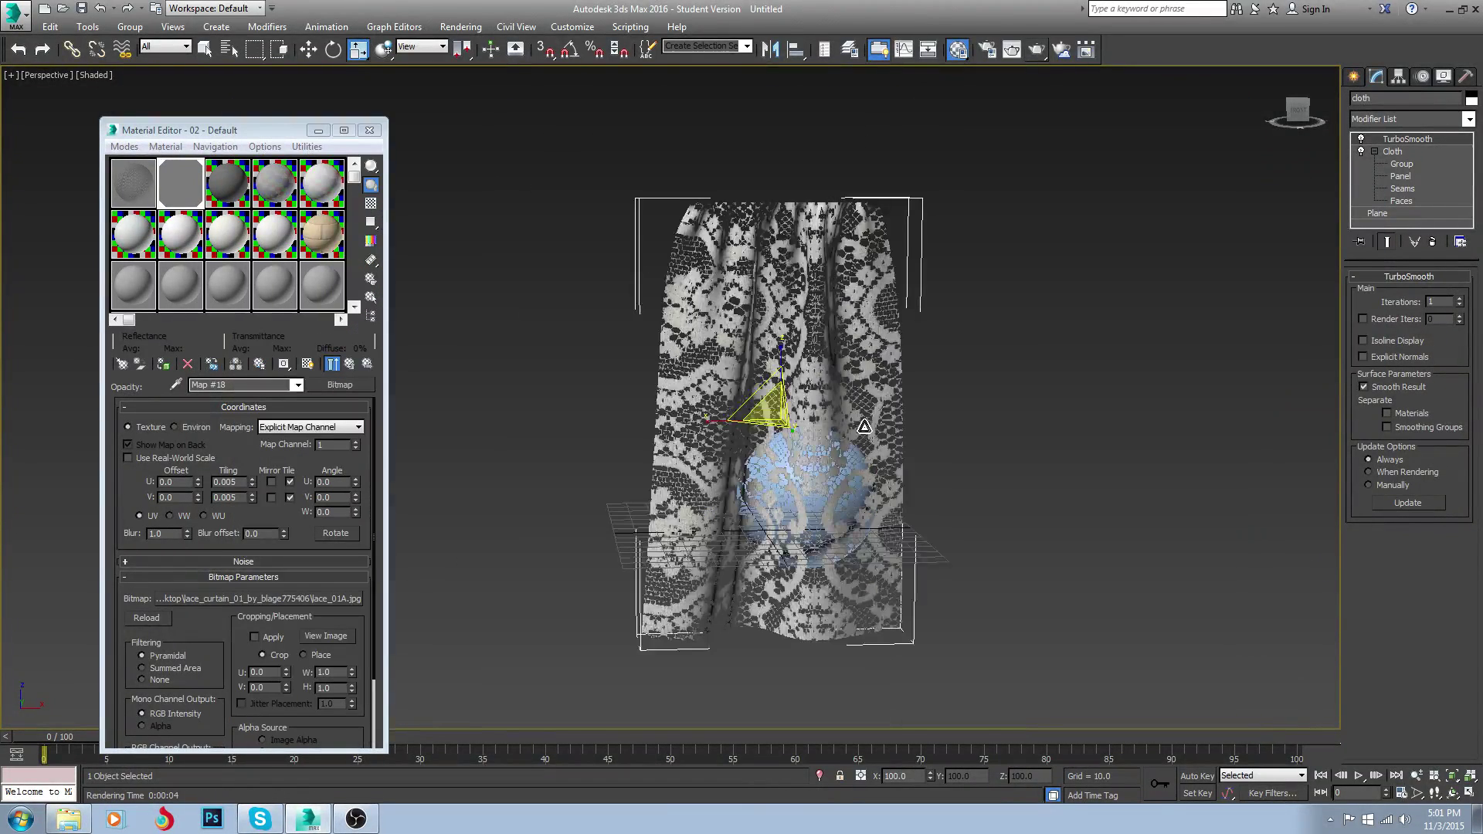
mouse_move(864, 427)
alt+middle_down()
mouse_move(1076, 424)
mouse_move(764, 438)
mouse_move(852, 429)
alt+middle_up()
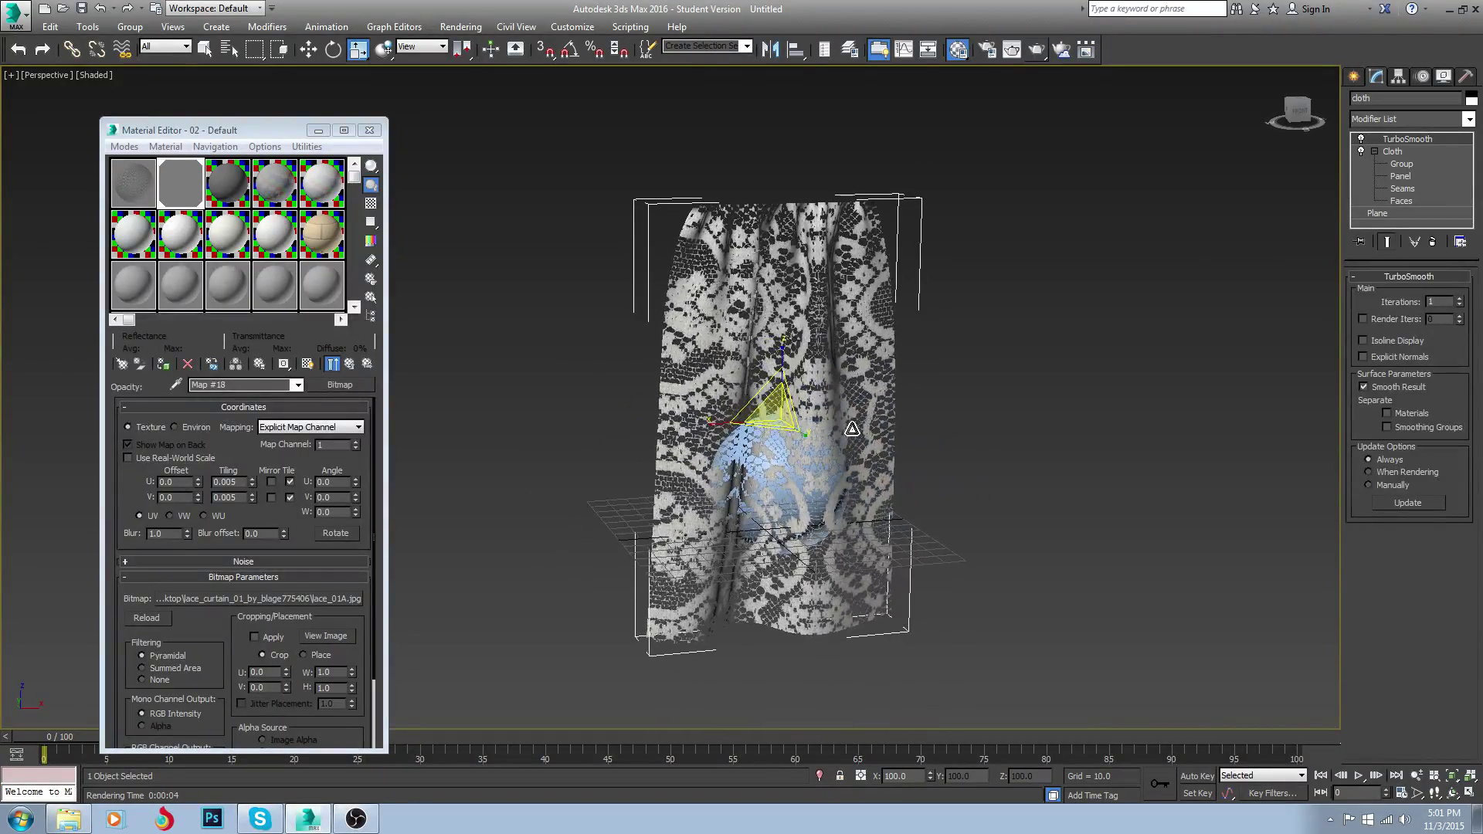